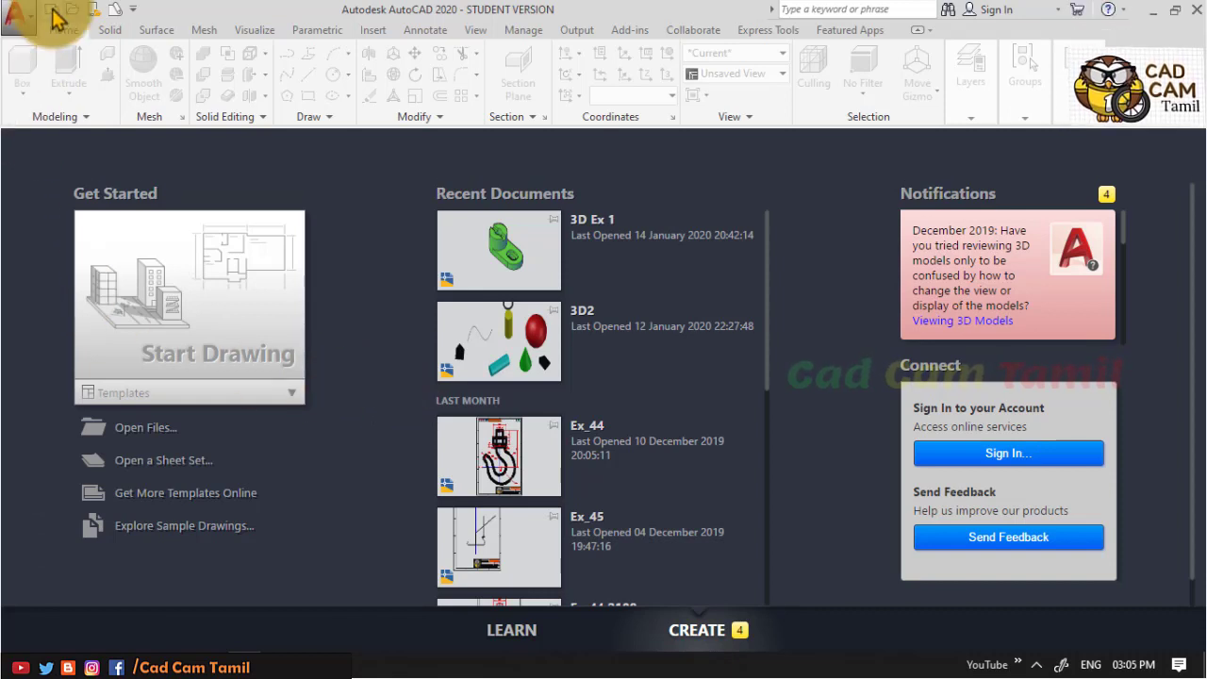
Start a new drawing from the acad.dwt template
left_click(233, 356)
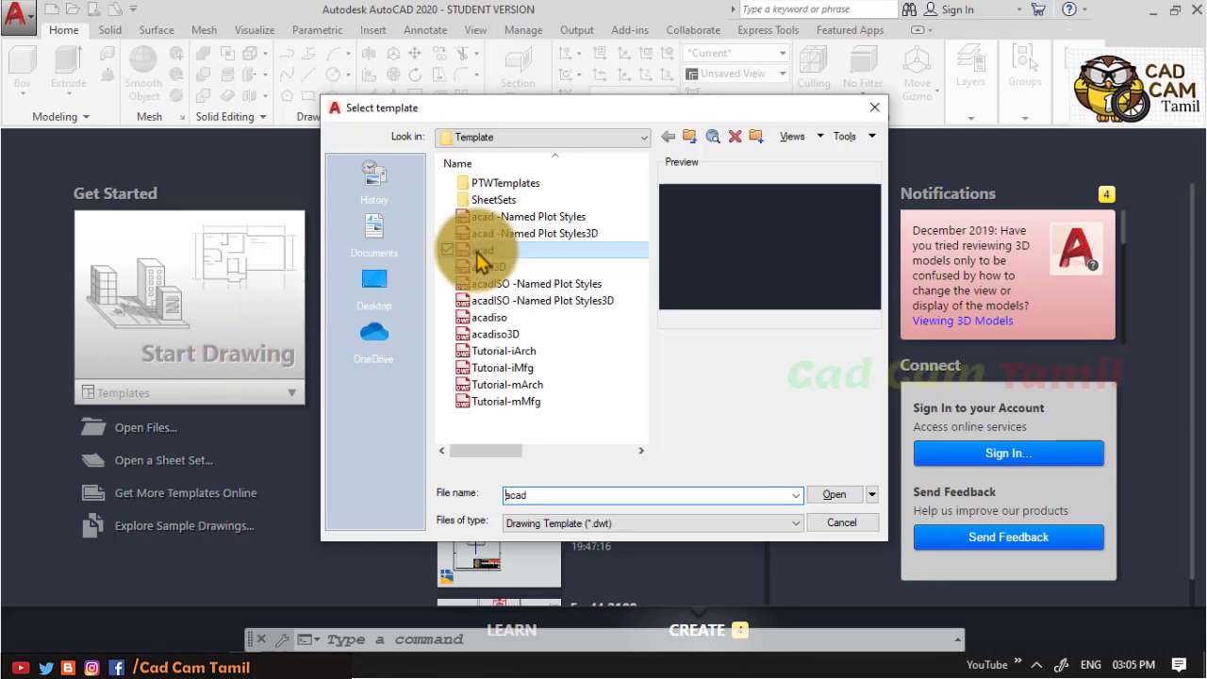
mouse_move(483, 250)
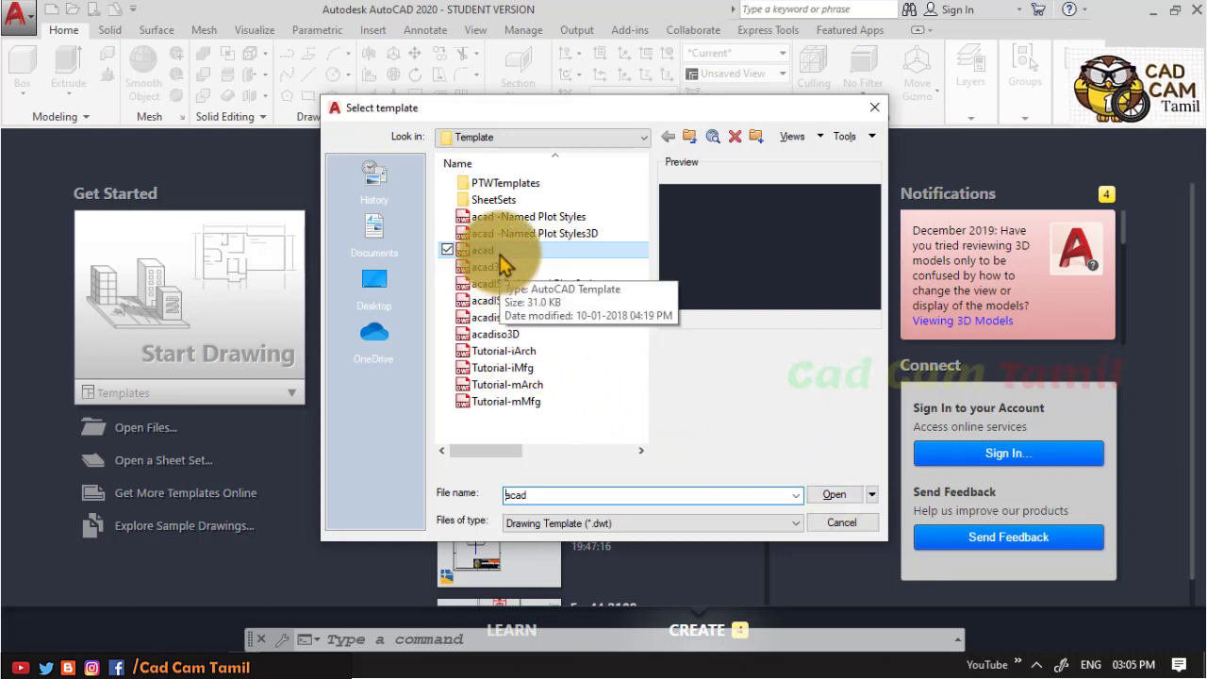
left_click(831, 496)
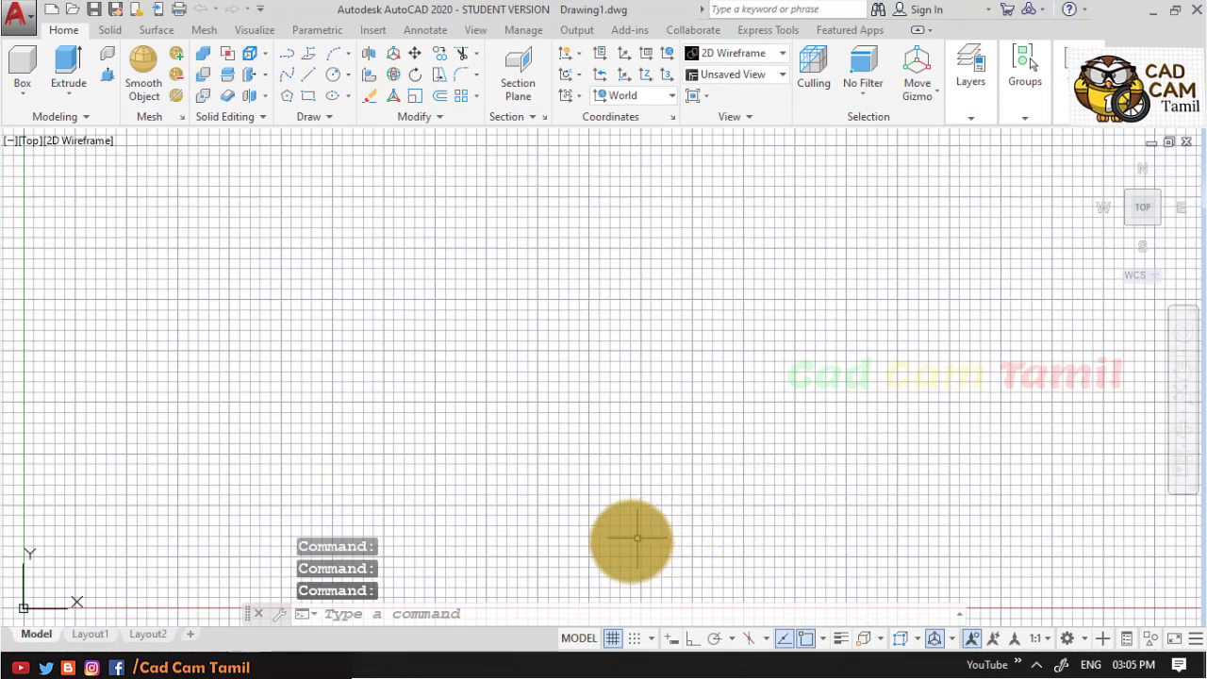
Hide the grid and set the insertion scale units to Millimeters
left_click(612, 638)
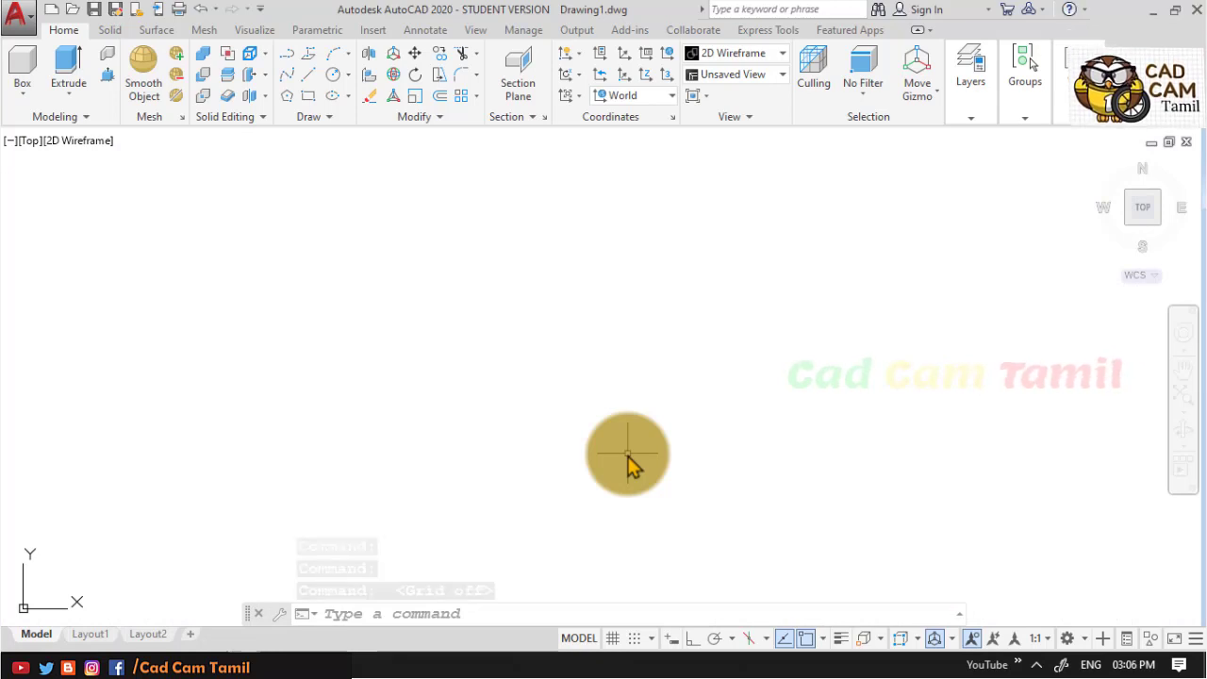
type("units")
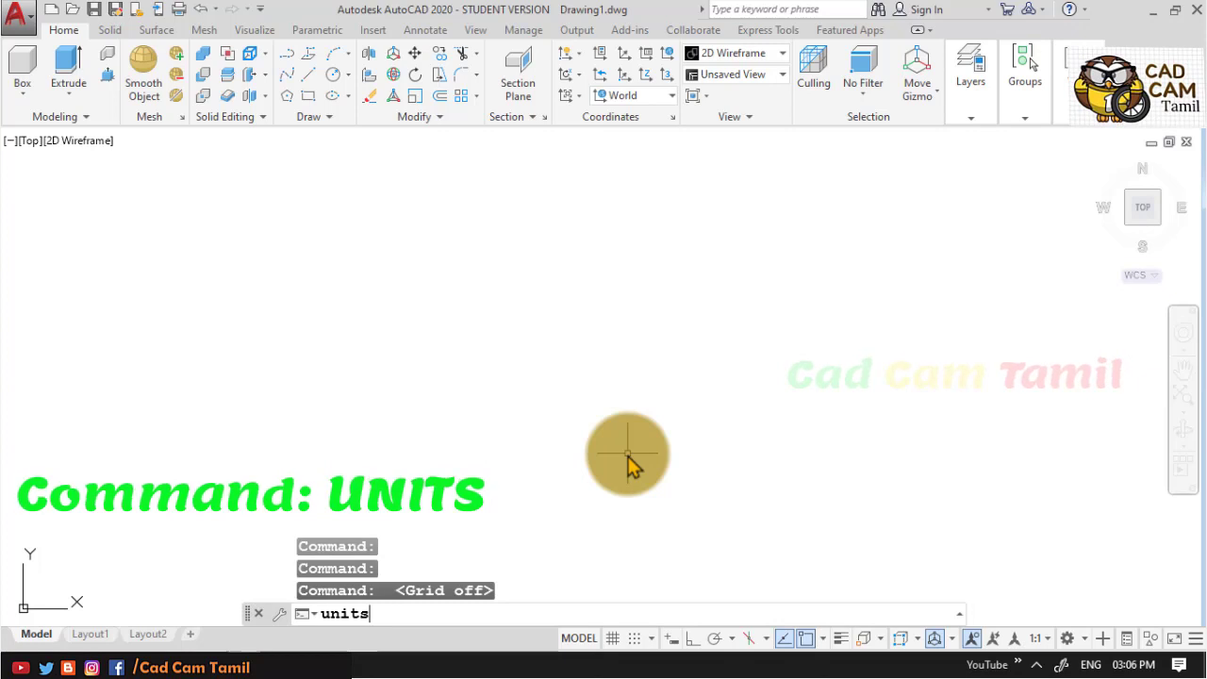
key("Return")
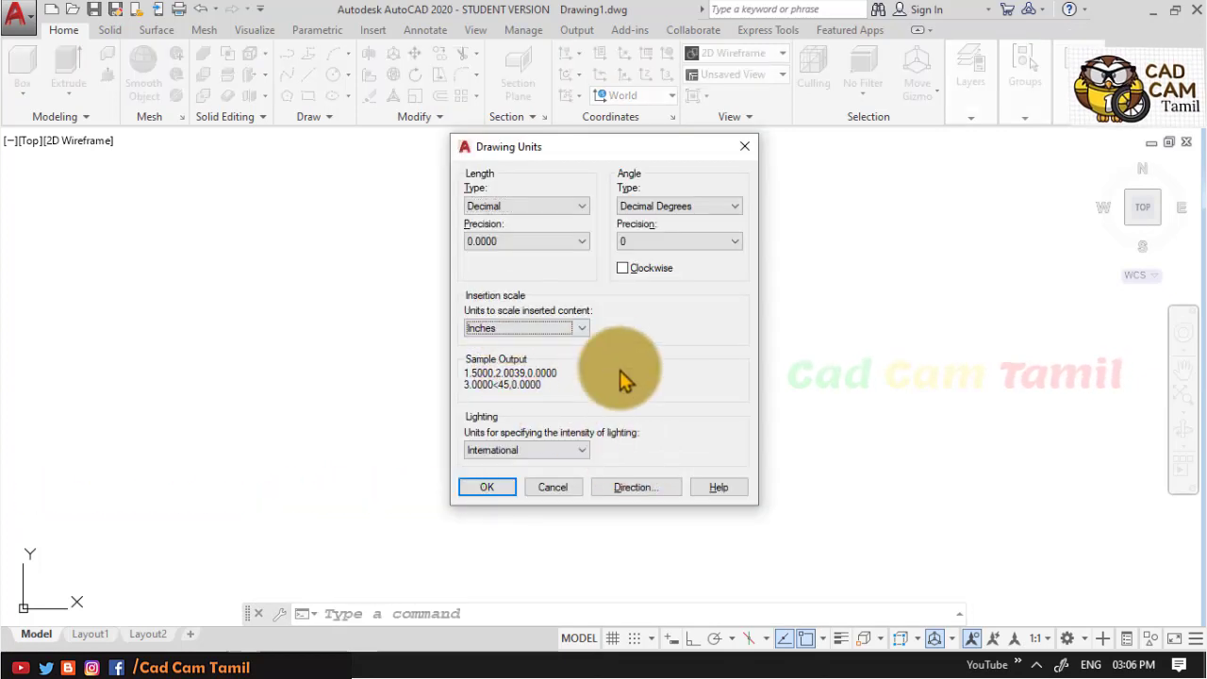
left_click(584, 330)
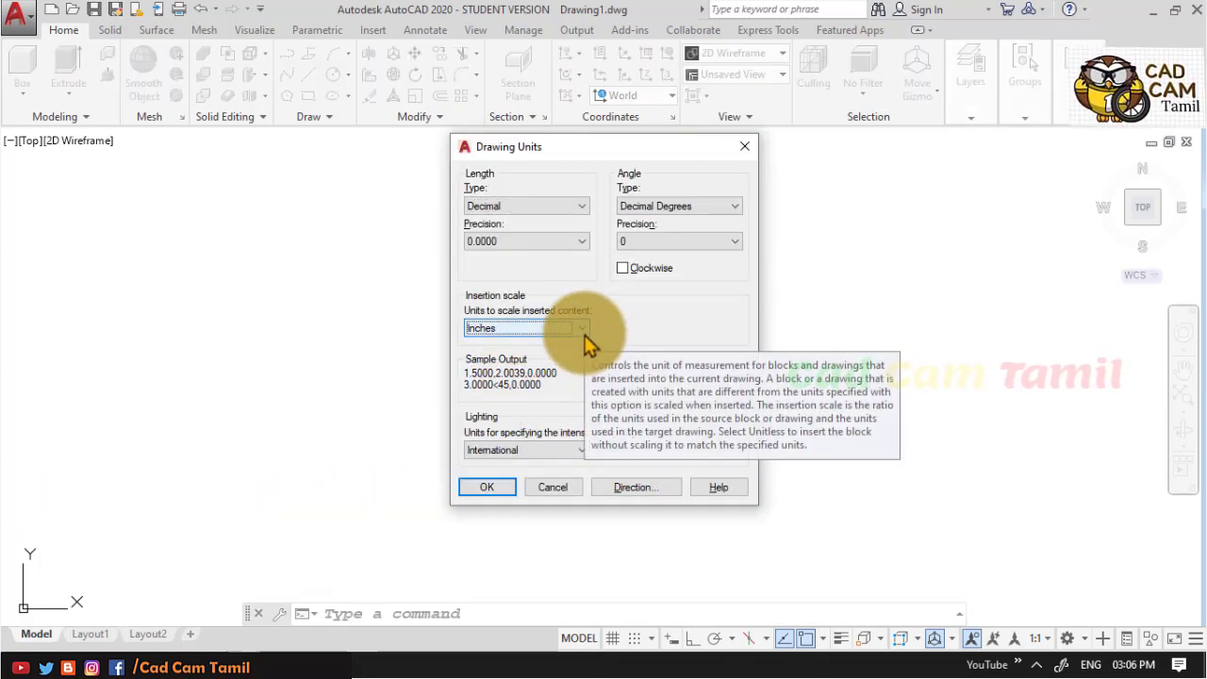
left_click(584, 333)
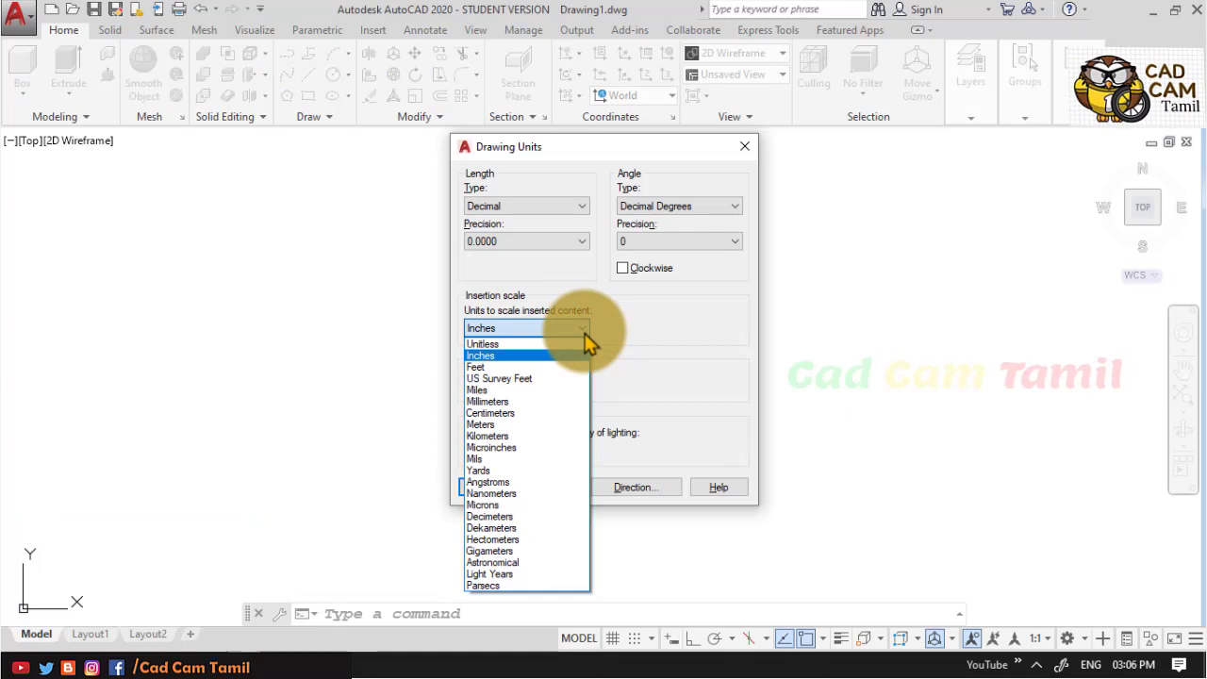
left_click(504, 401)
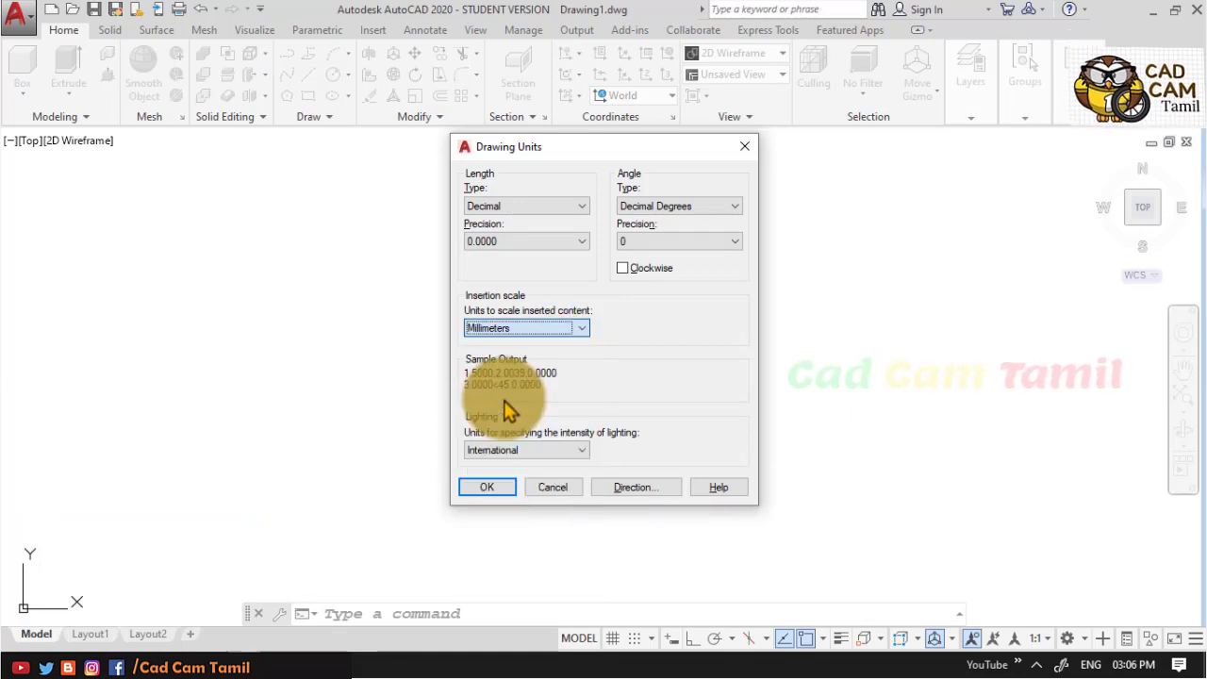
left_click(484, 490)
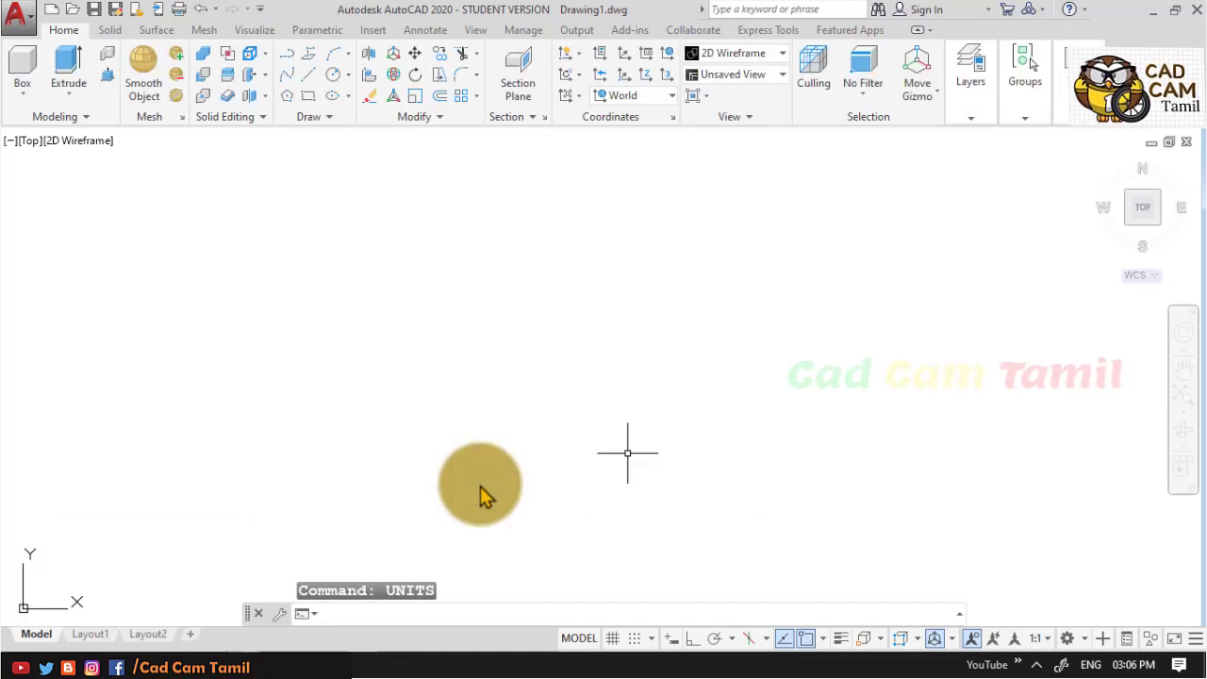
Set the drawing limits from 0,0 to 100,100
type("li")
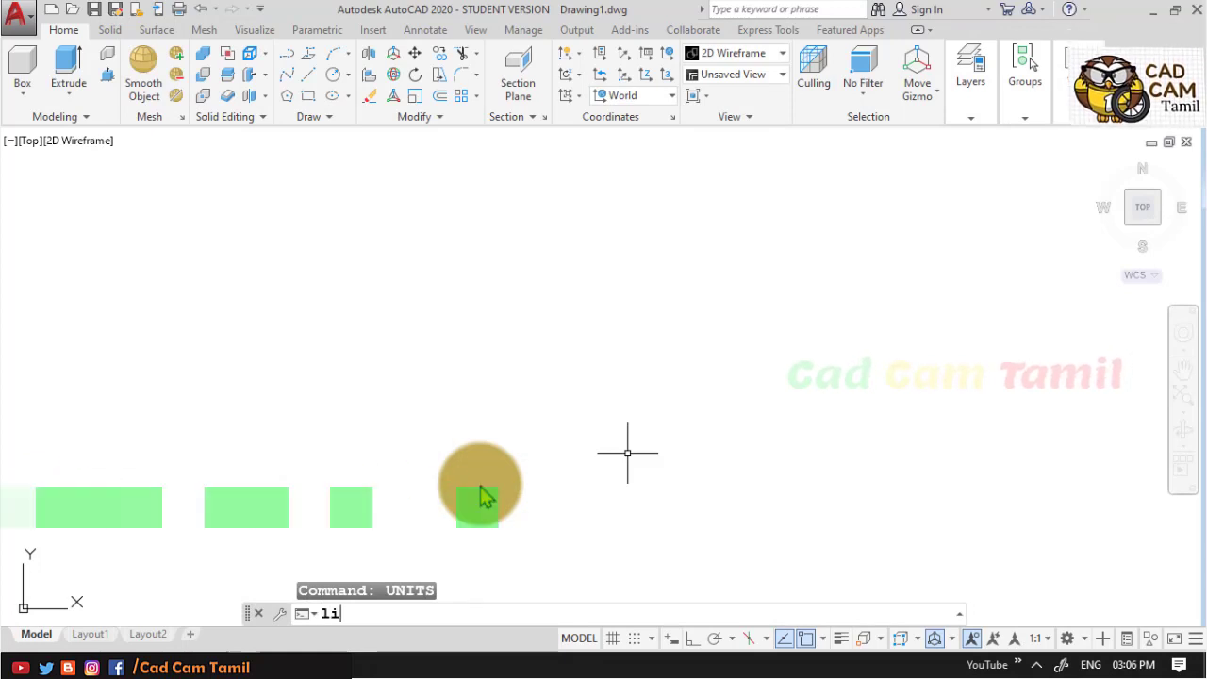
type("mits")
key("Return")
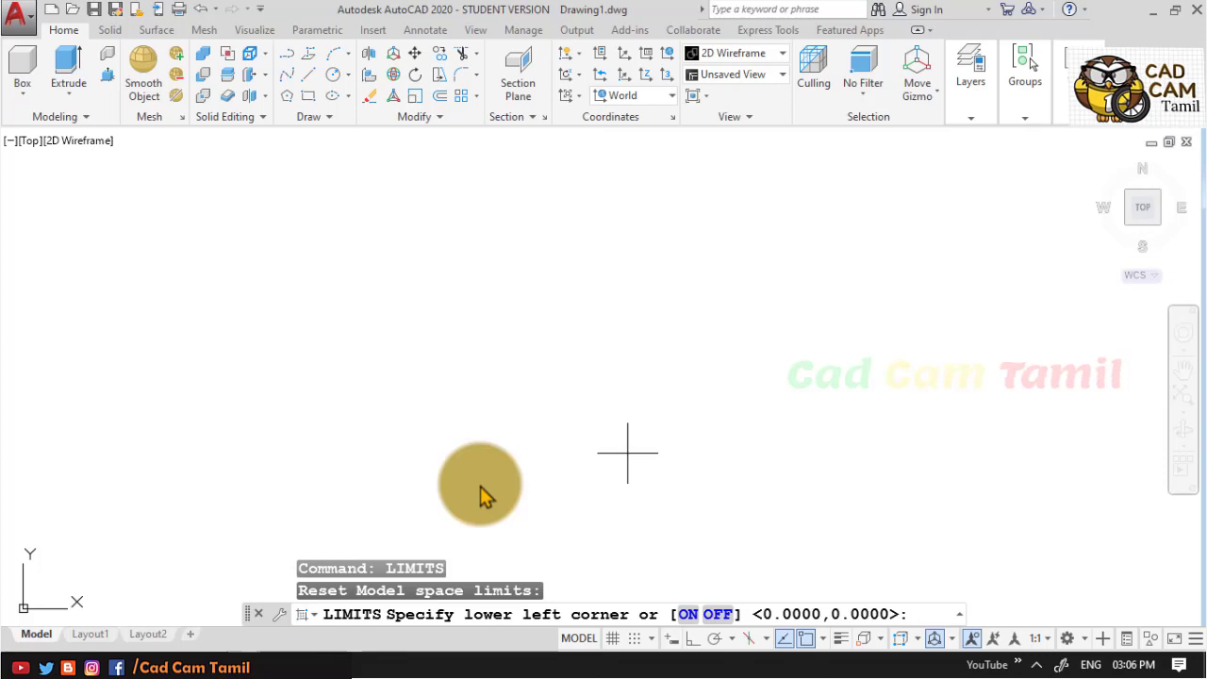
key("Return")
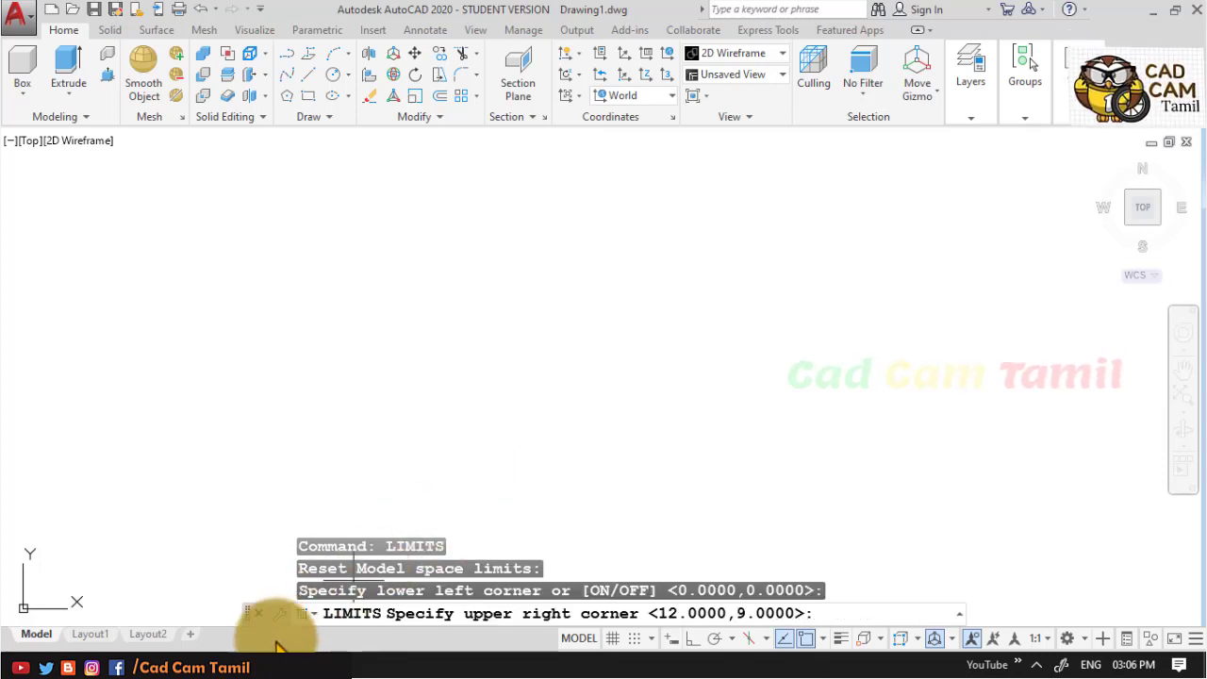
left_click(301, 662)
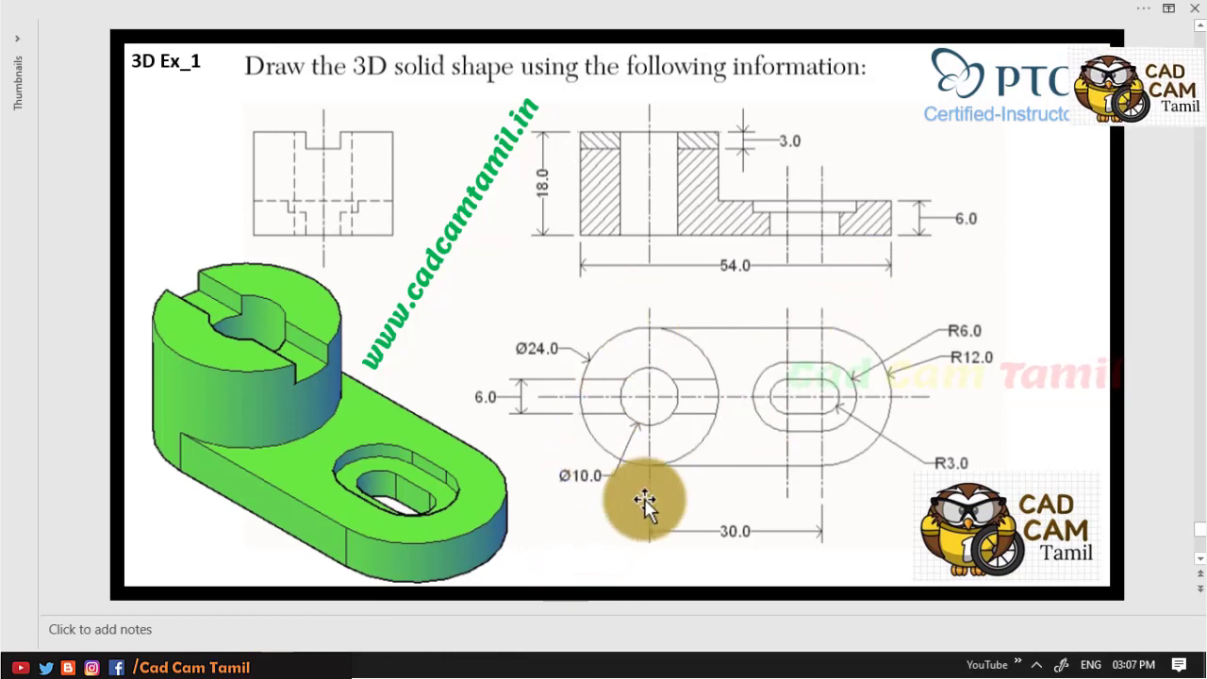
left_click(280, 650)
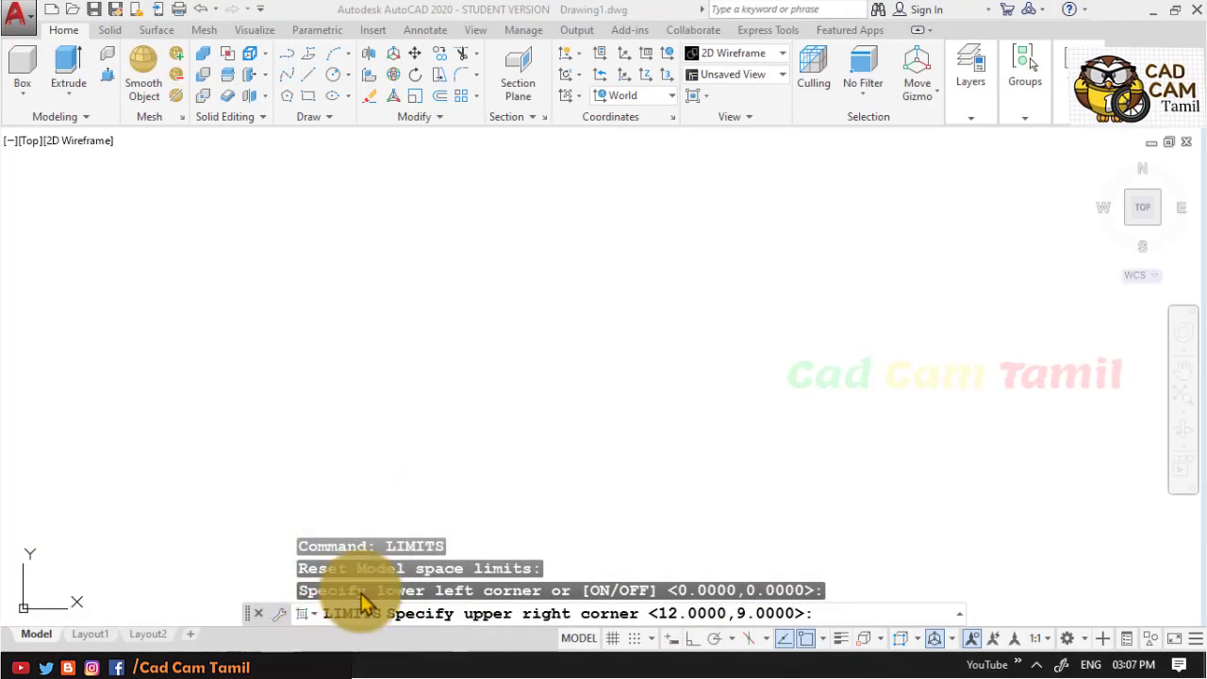
type("10")
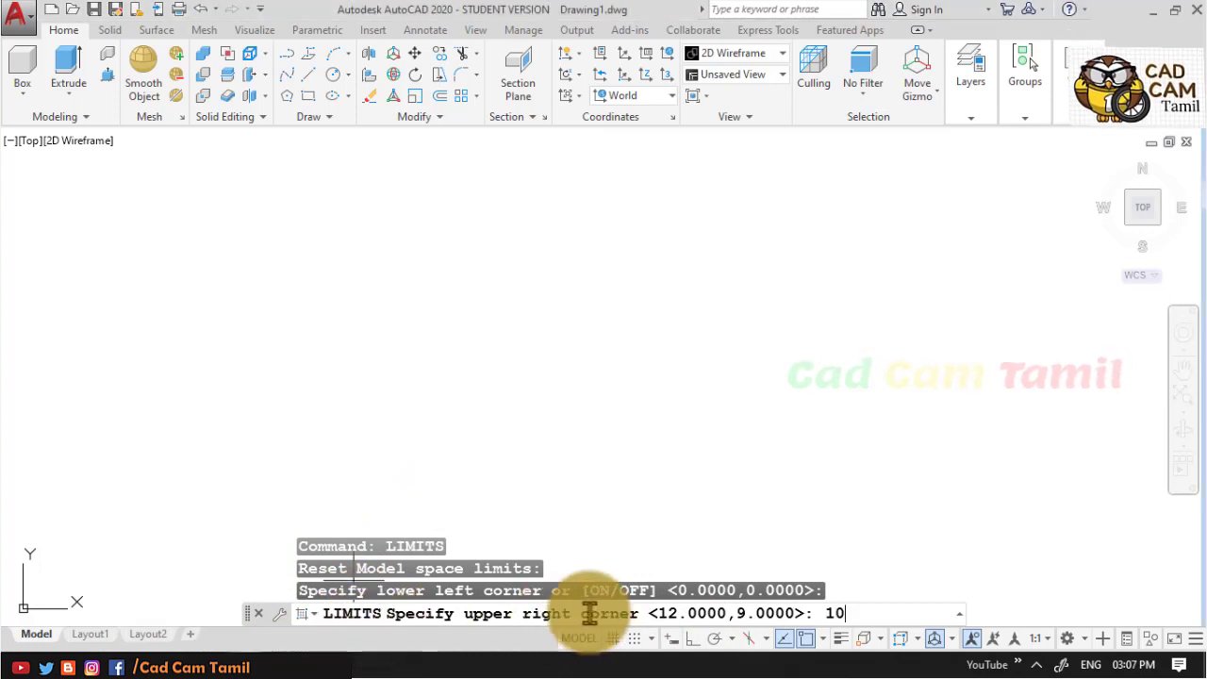
type("0,100")
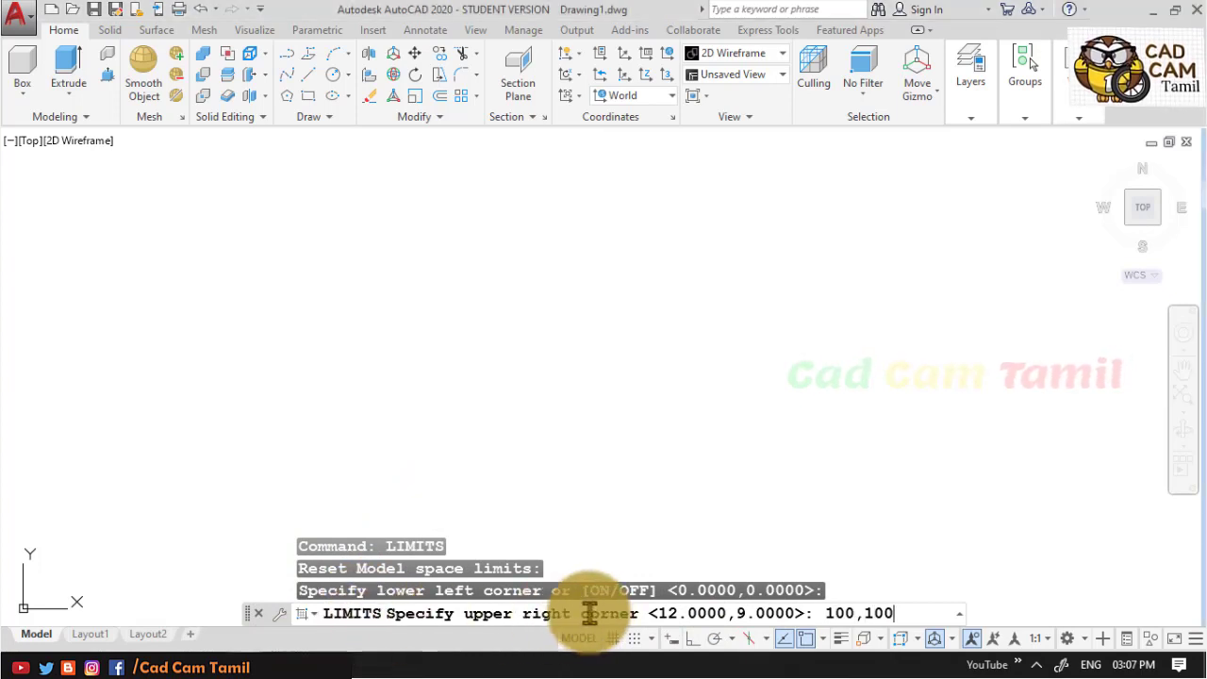
key("Return")
Zoom All to fit the view to the new limits
type("z")
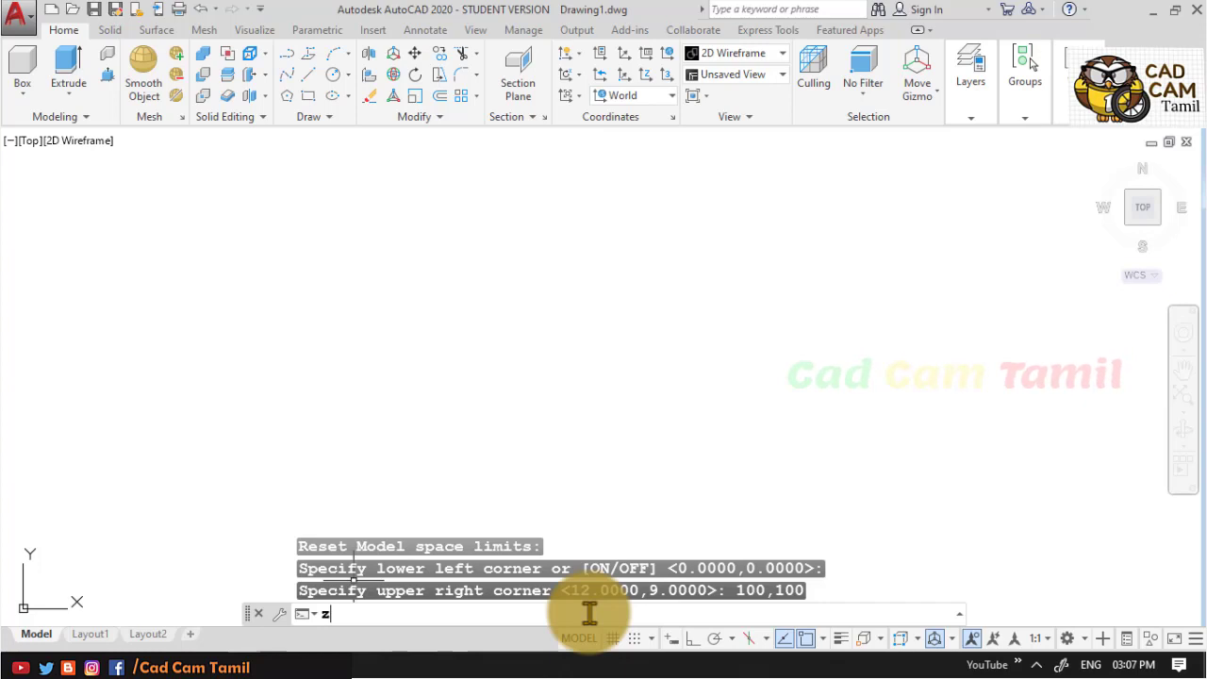
key("Return")
type("a")
key("Return")
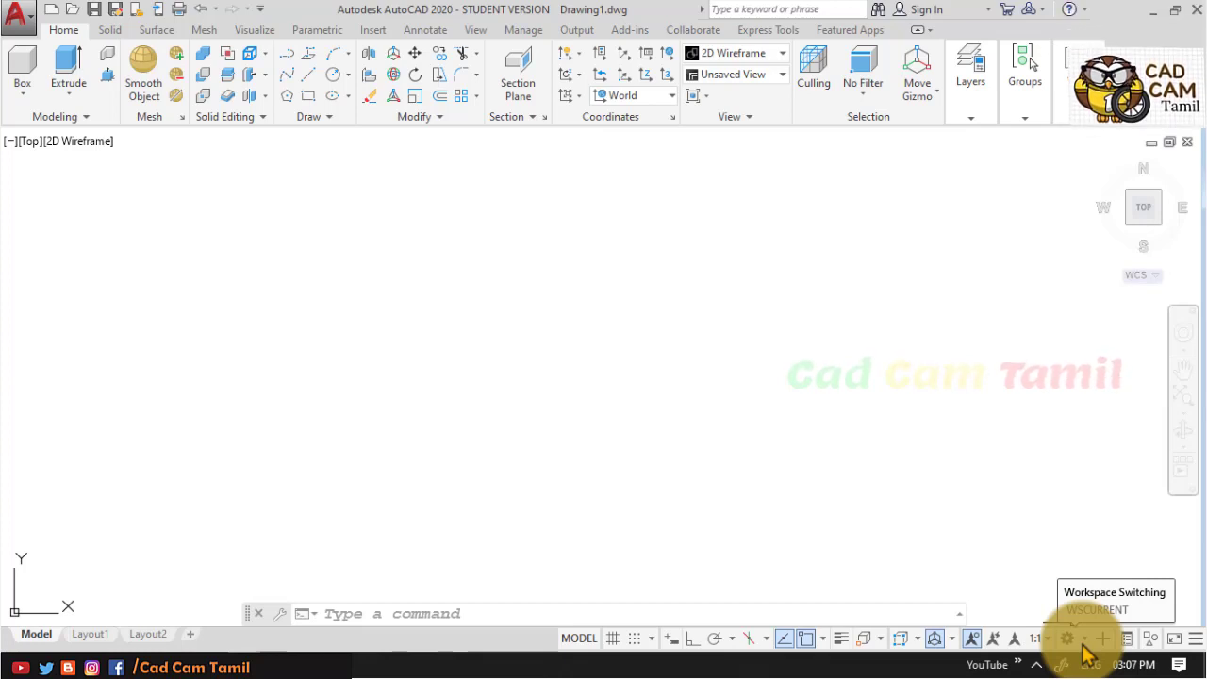
left_click(1083, 646)
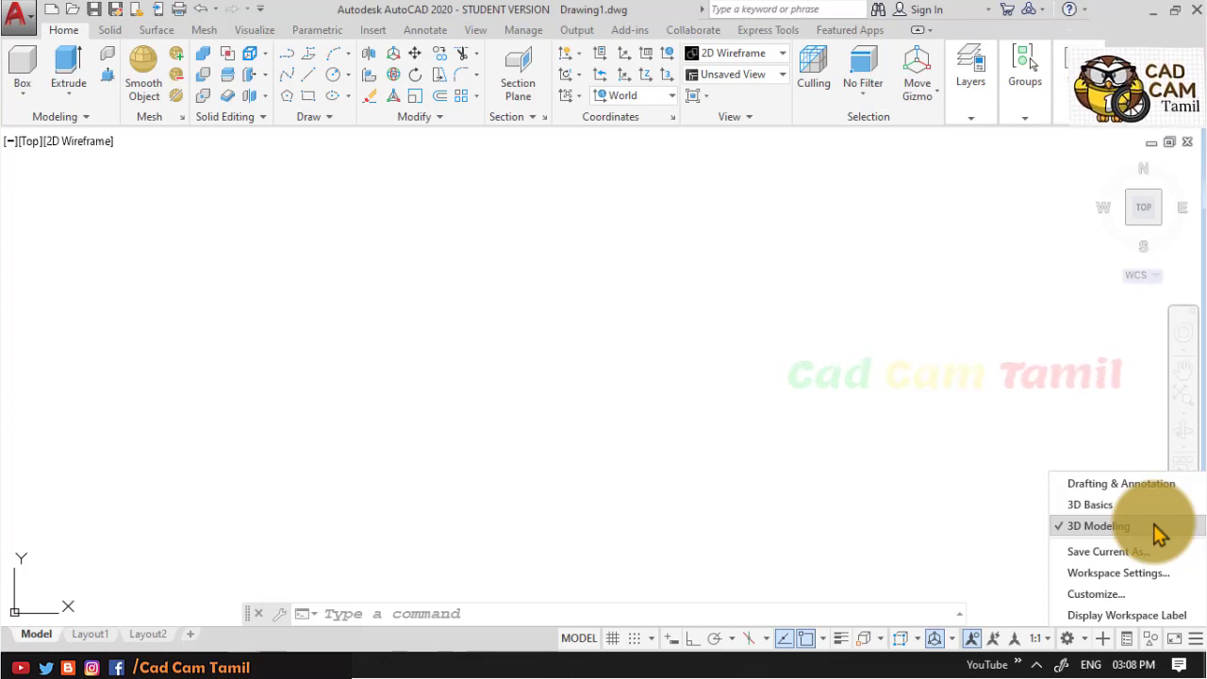
left_click(652, 539)
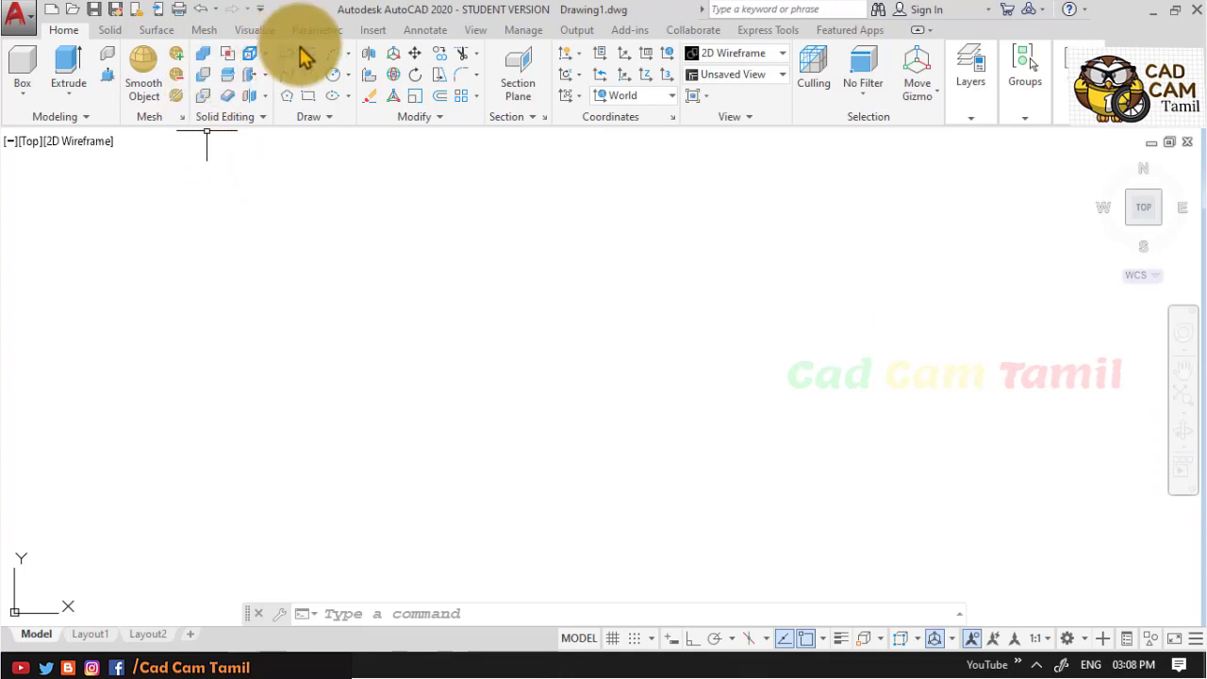
left_click(475, 33)
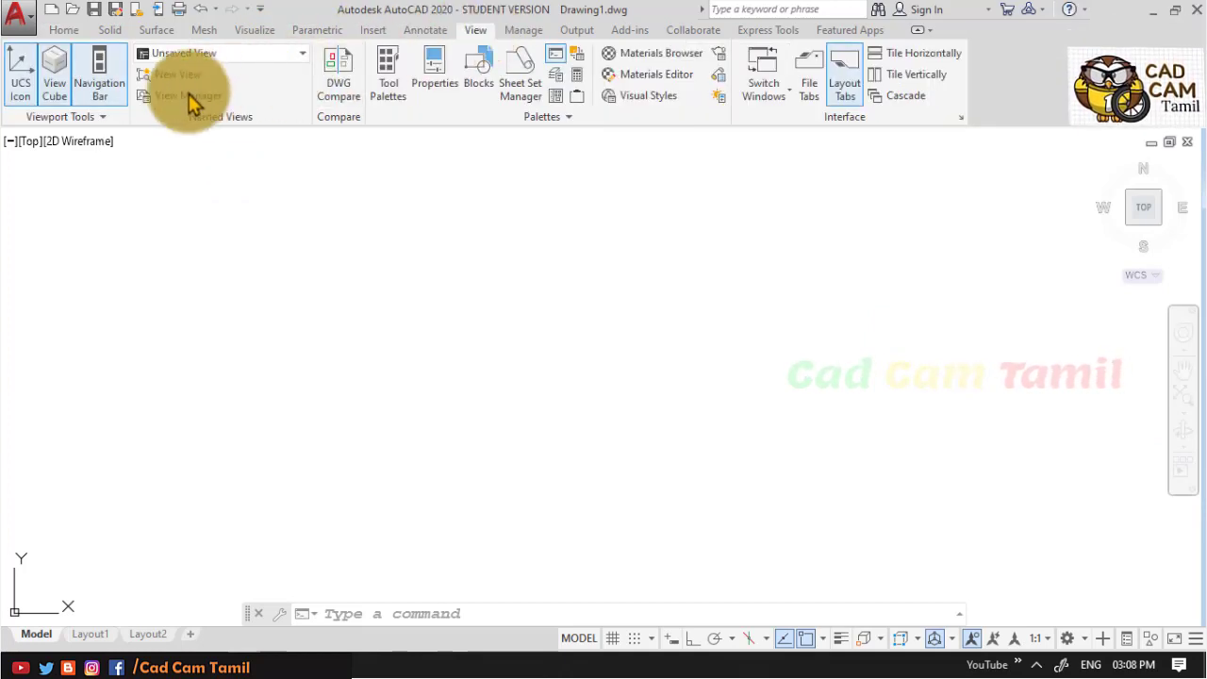
left_click(18, 102)
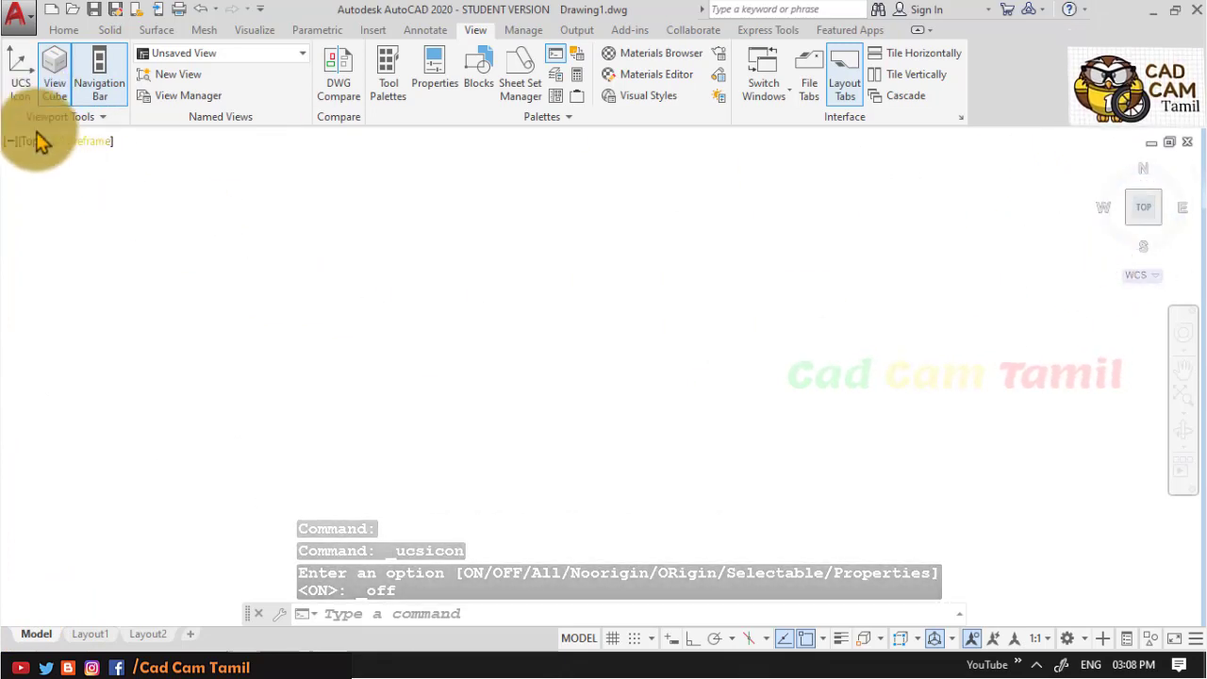
left_click(54, 77)
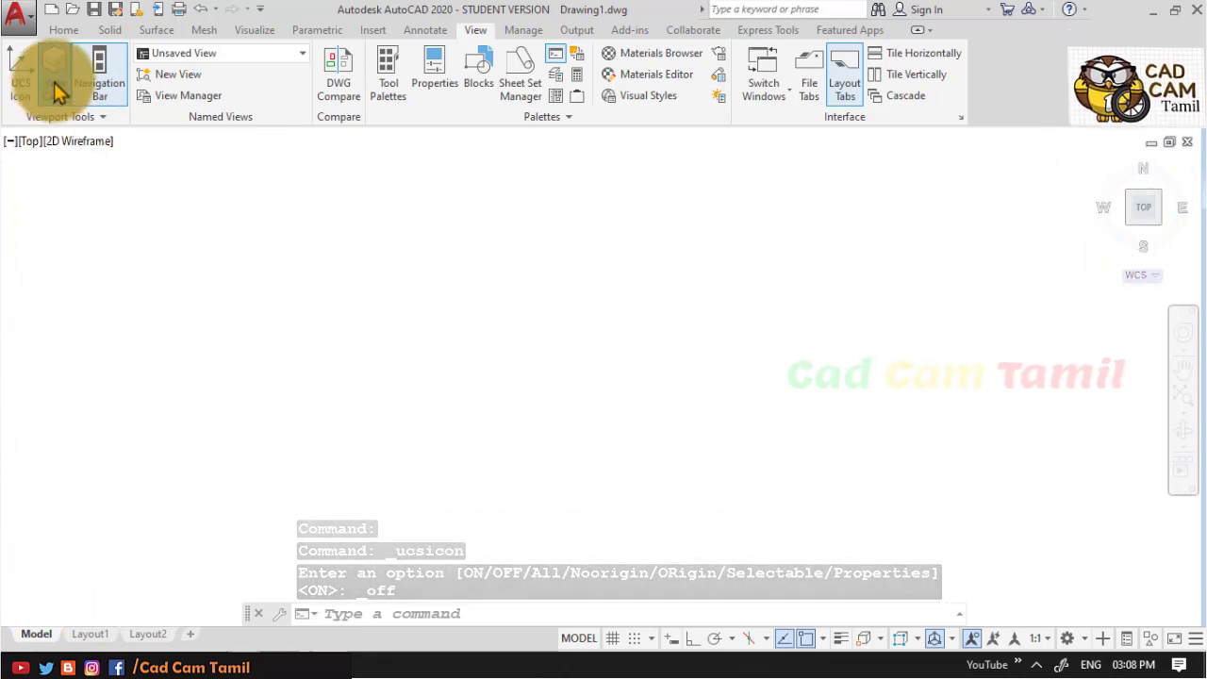
left_click(110, 95)
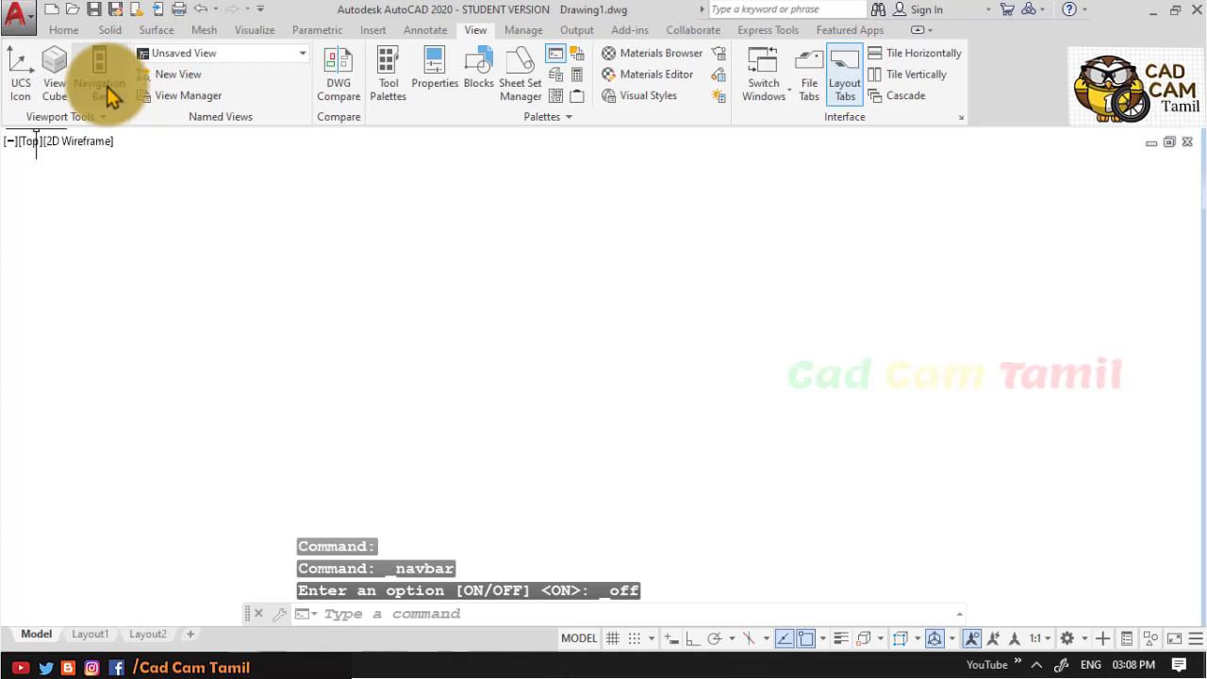
left_click(111, 94)
left_click(54, 83)
left_click(29, 86)
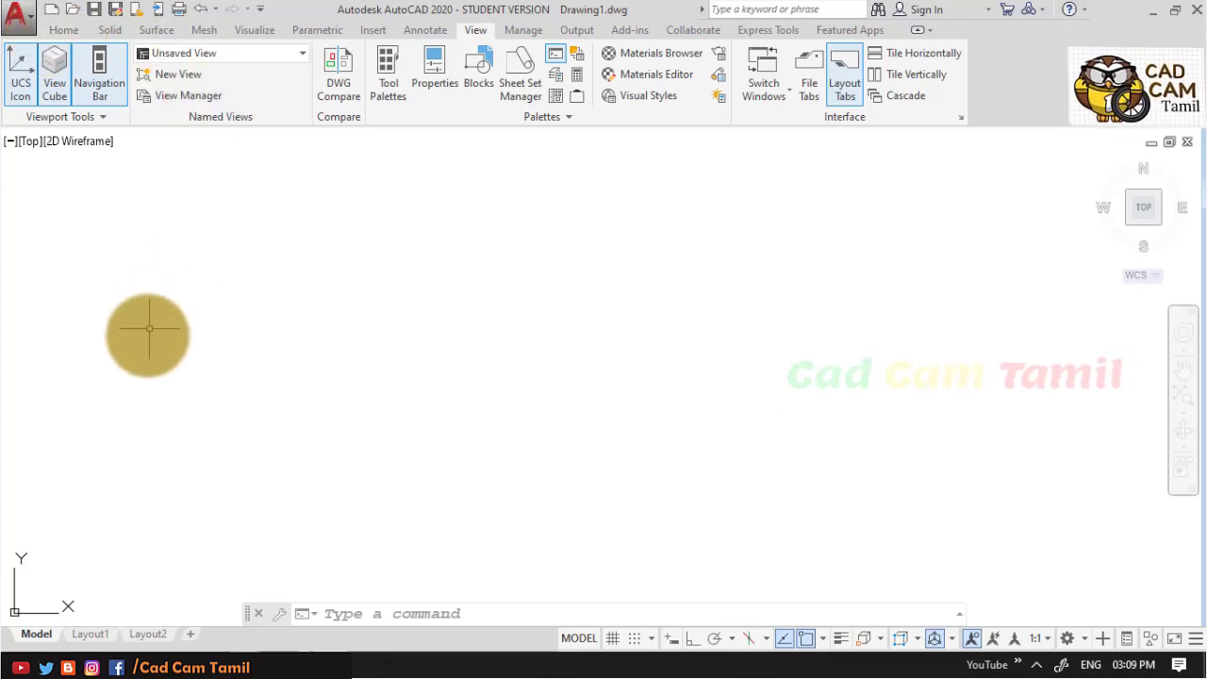
left_click(64, 30)
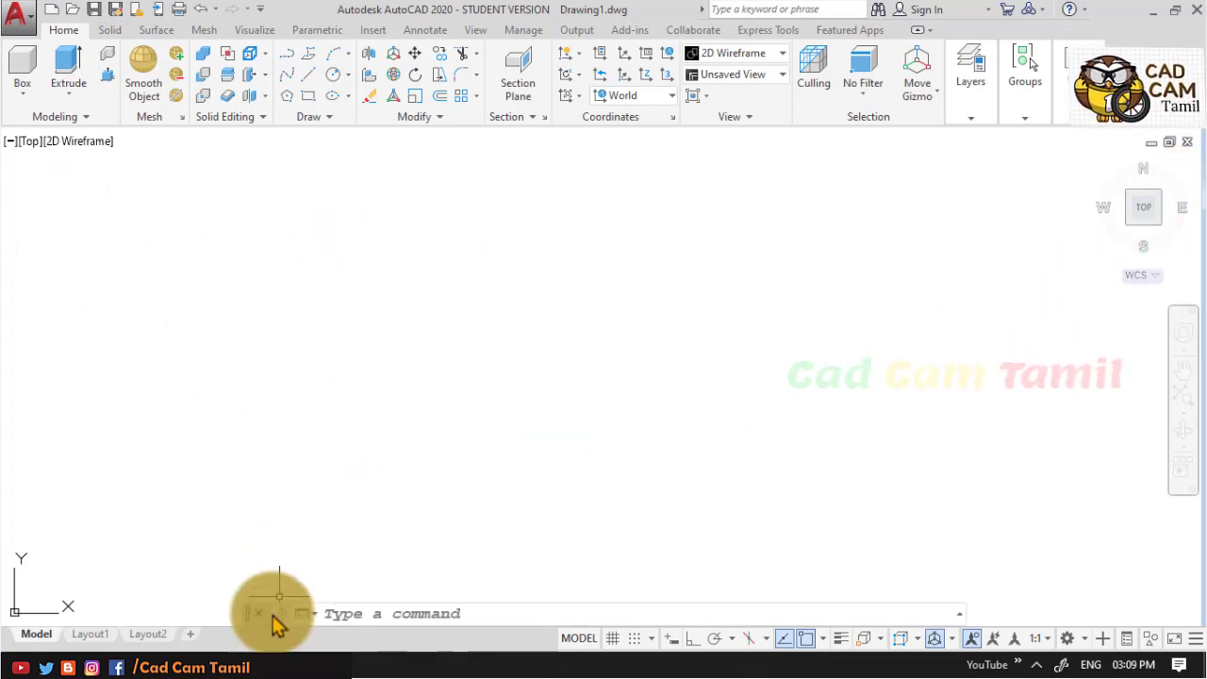
Draw a radius-12 circle centred on the small circle's centre
left_click(279, 648)
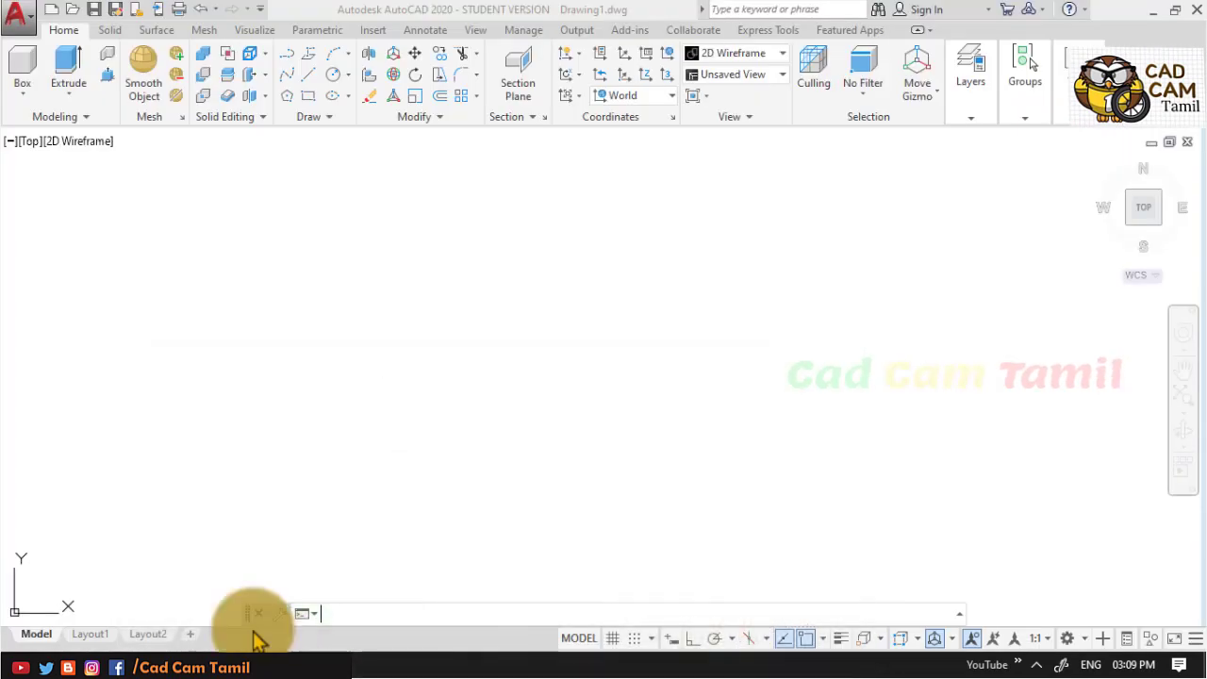
left_click(339, 79)
left_click(959, 373)
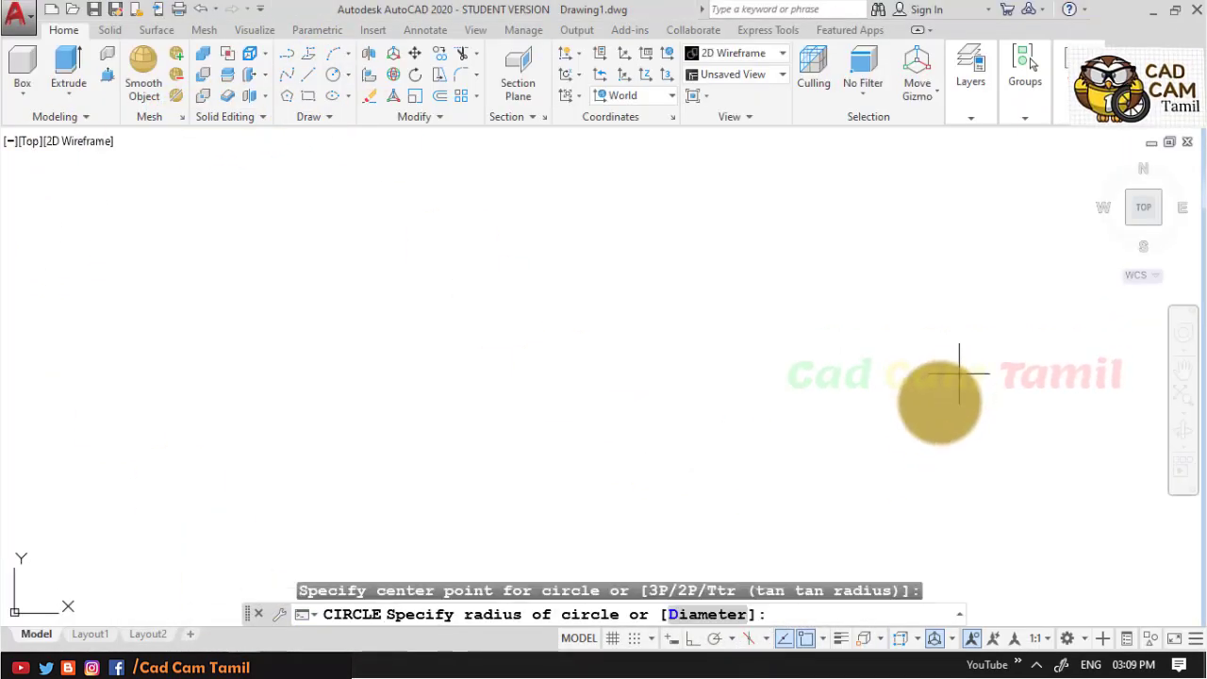
type("3")
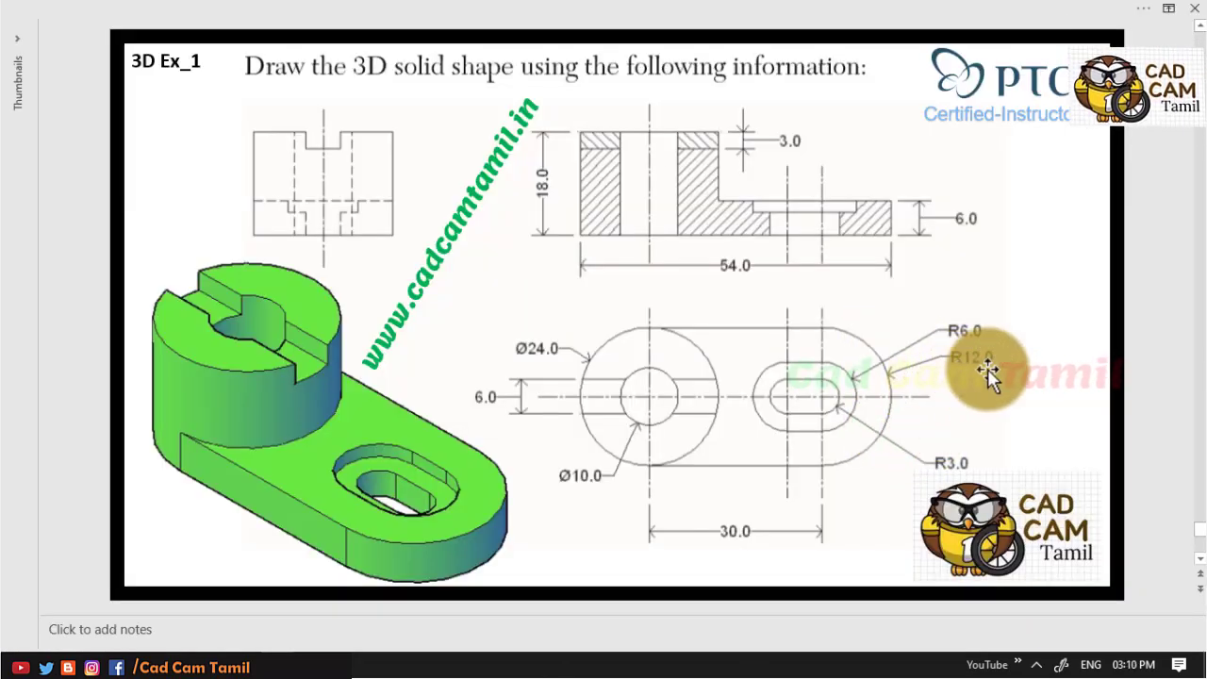
left_click(320, 665)
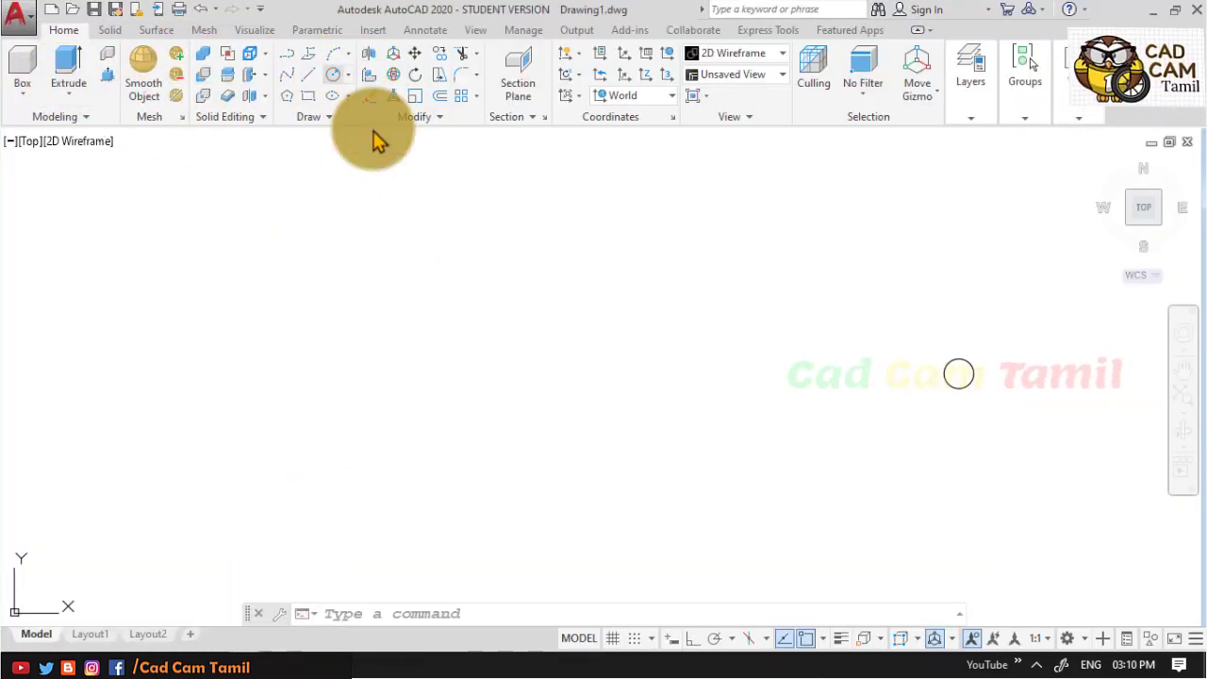
left_click(958, 374)
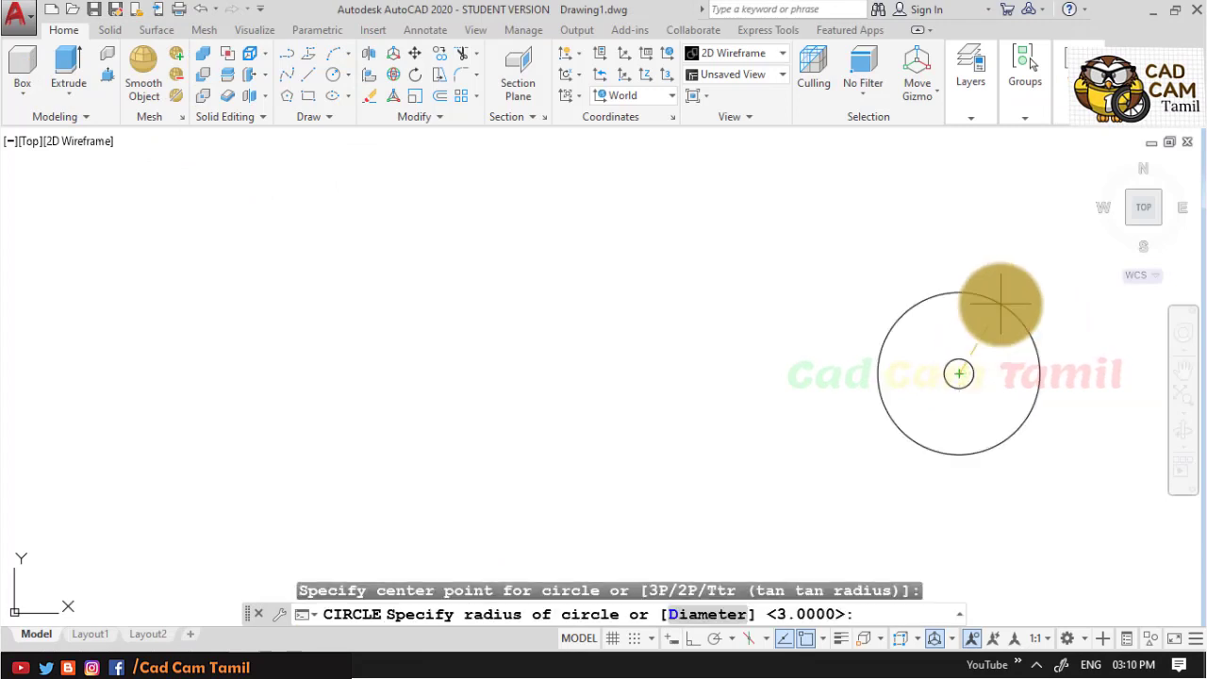
type("12")
key("Return")
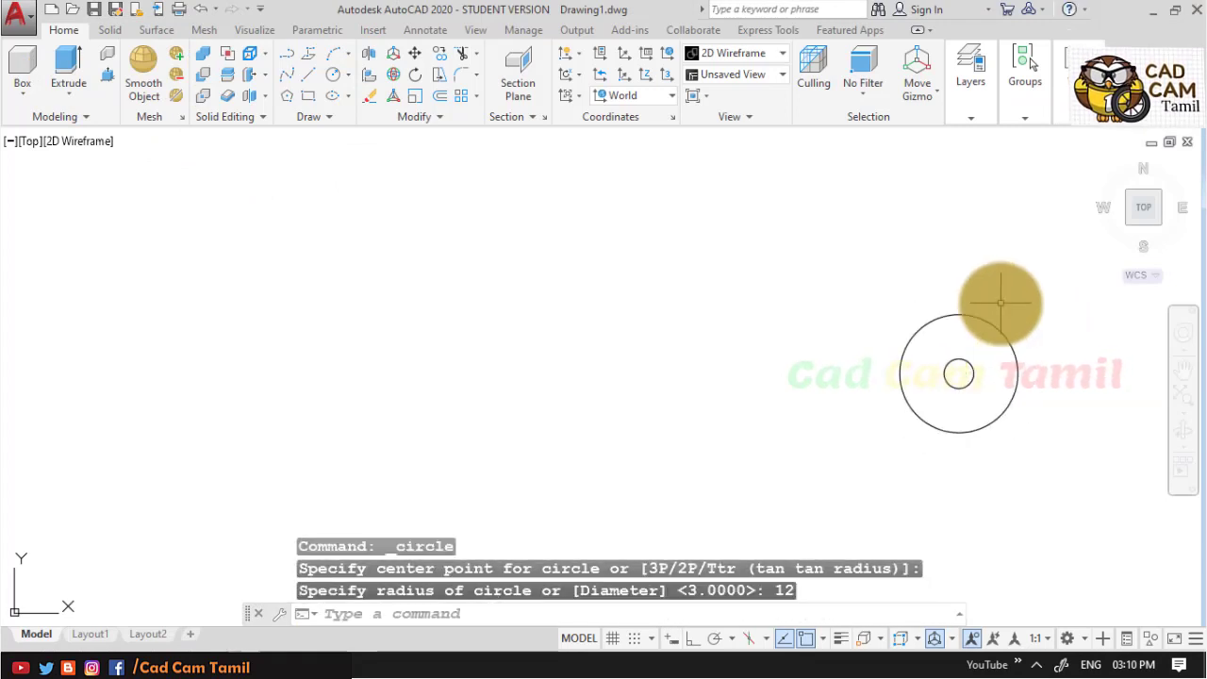
left_click(271, 664)
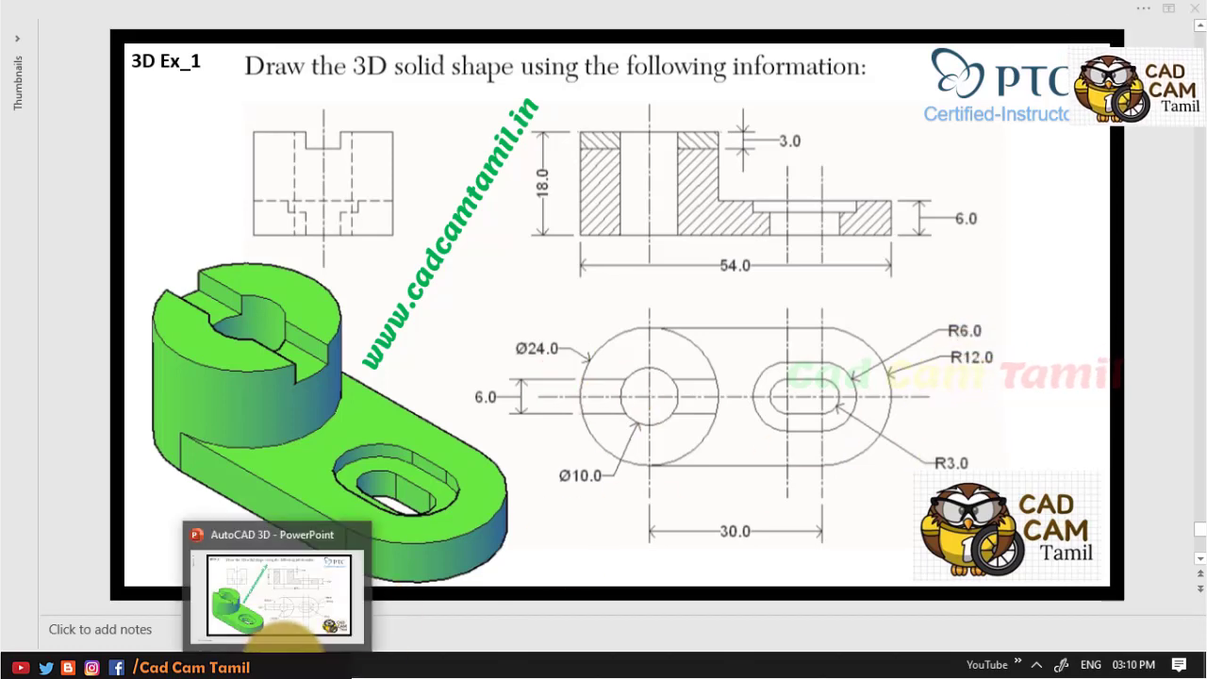
left_click(283, 648)
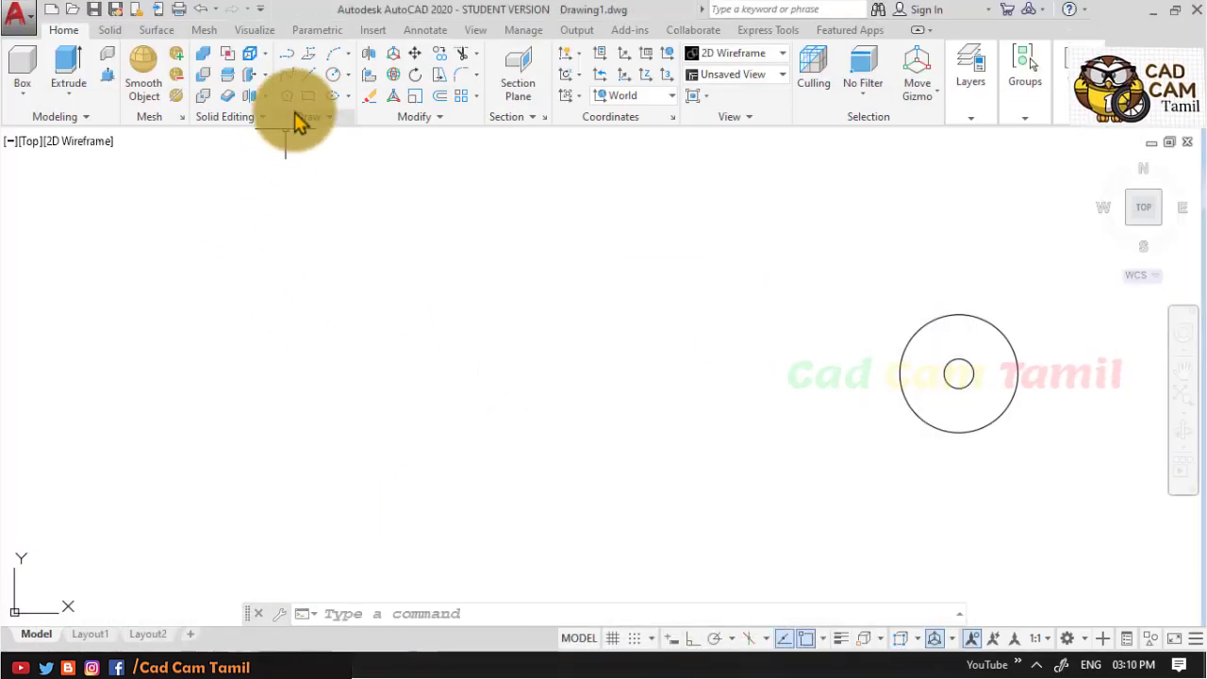
Copy the large circle 38 units to the left
left_click(439, 55)
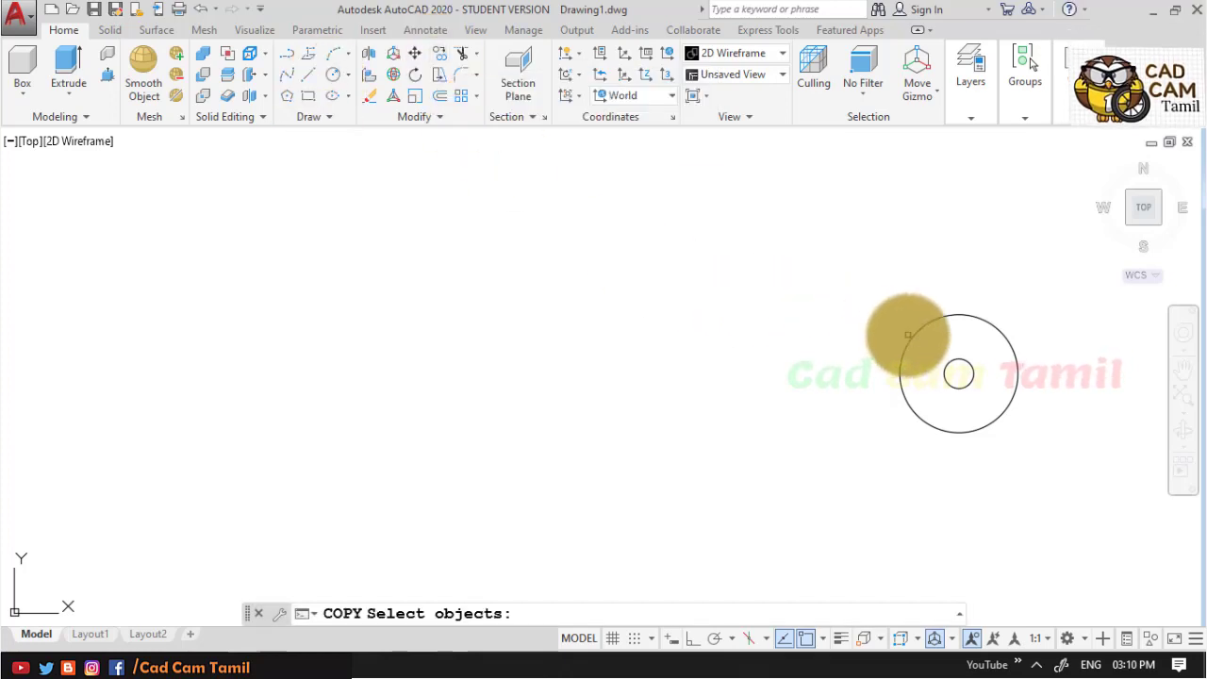
left_click(910, 341)
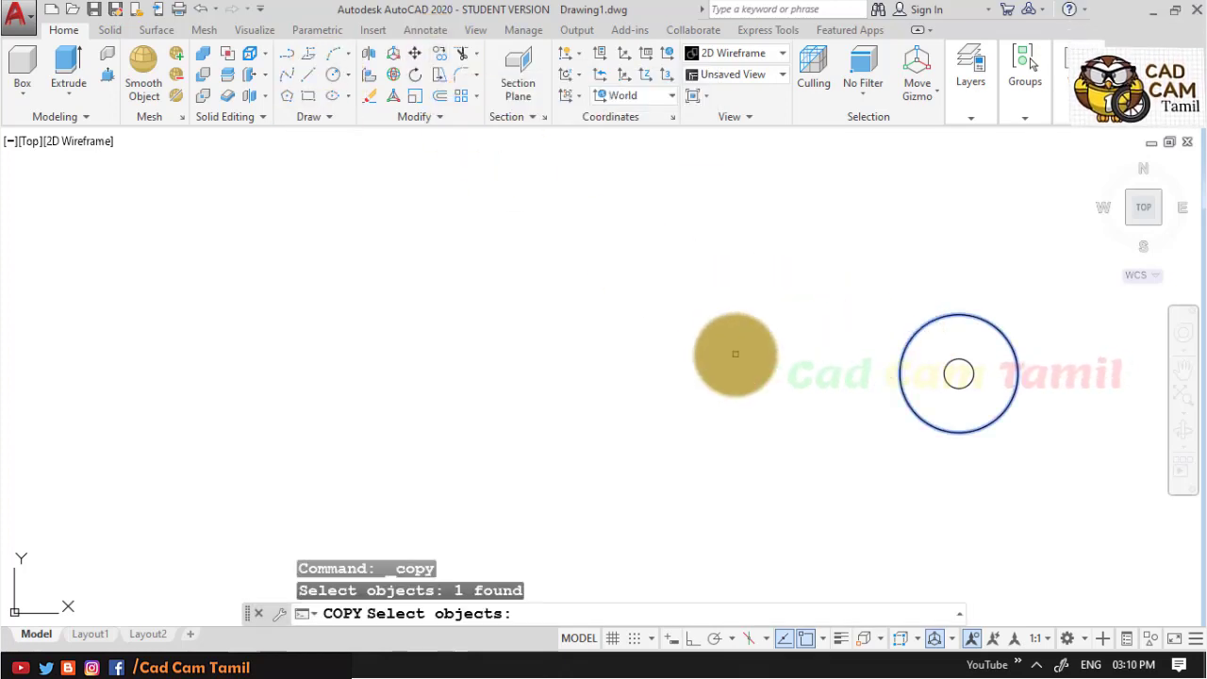
key("Return")
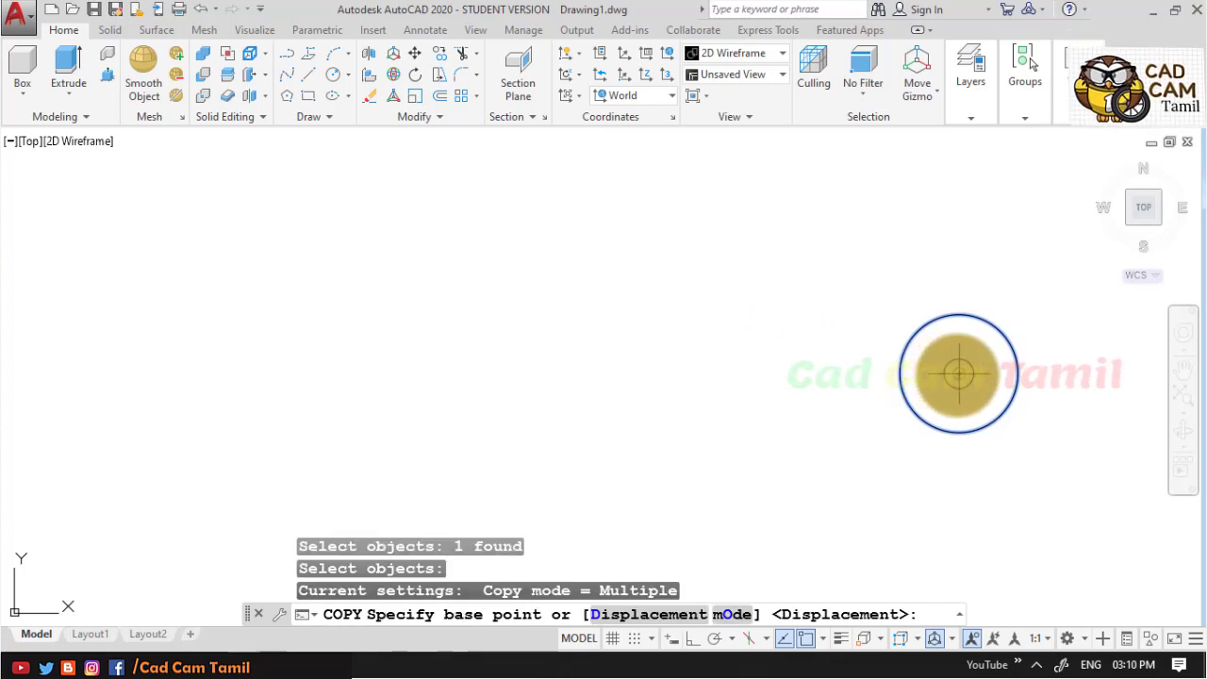
left_click(957, 373)
type("38")
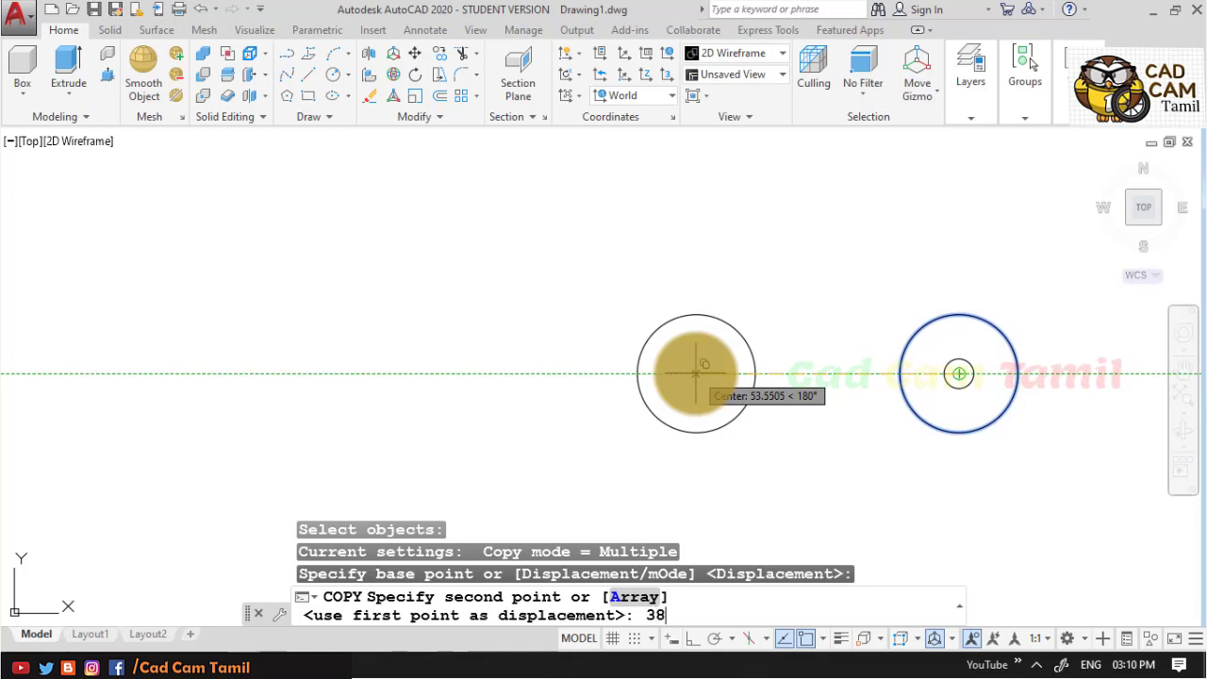
key("Return")
key("Escape")
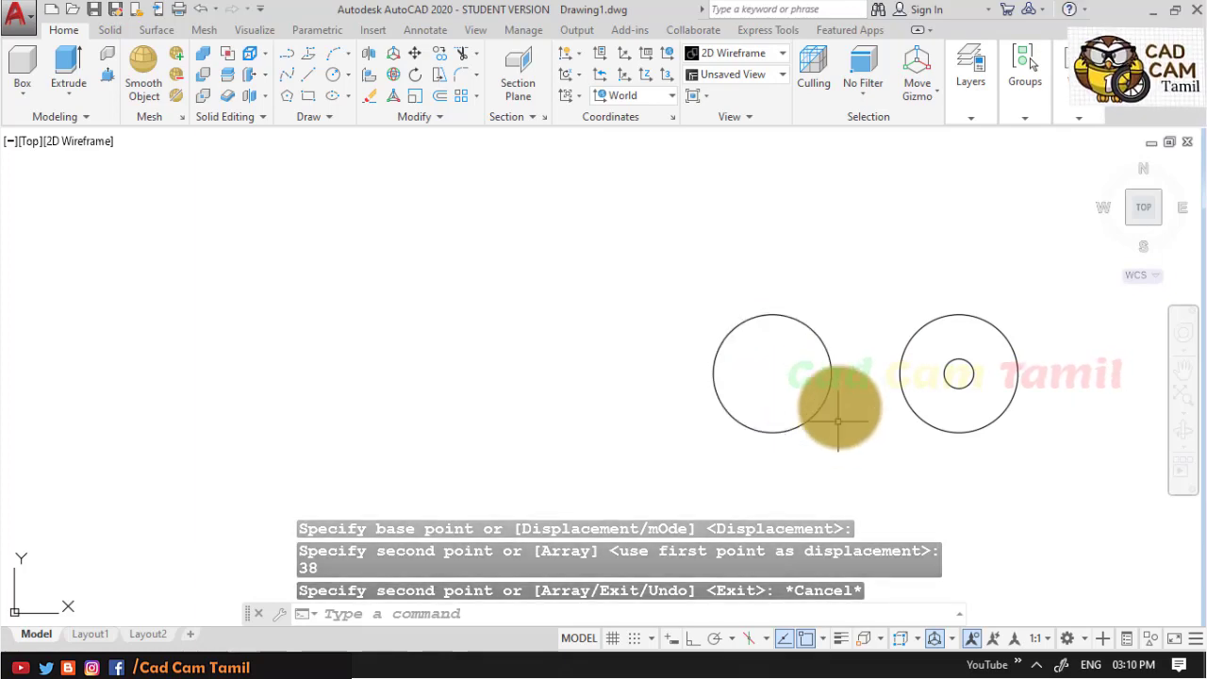
left_click(274, 665)
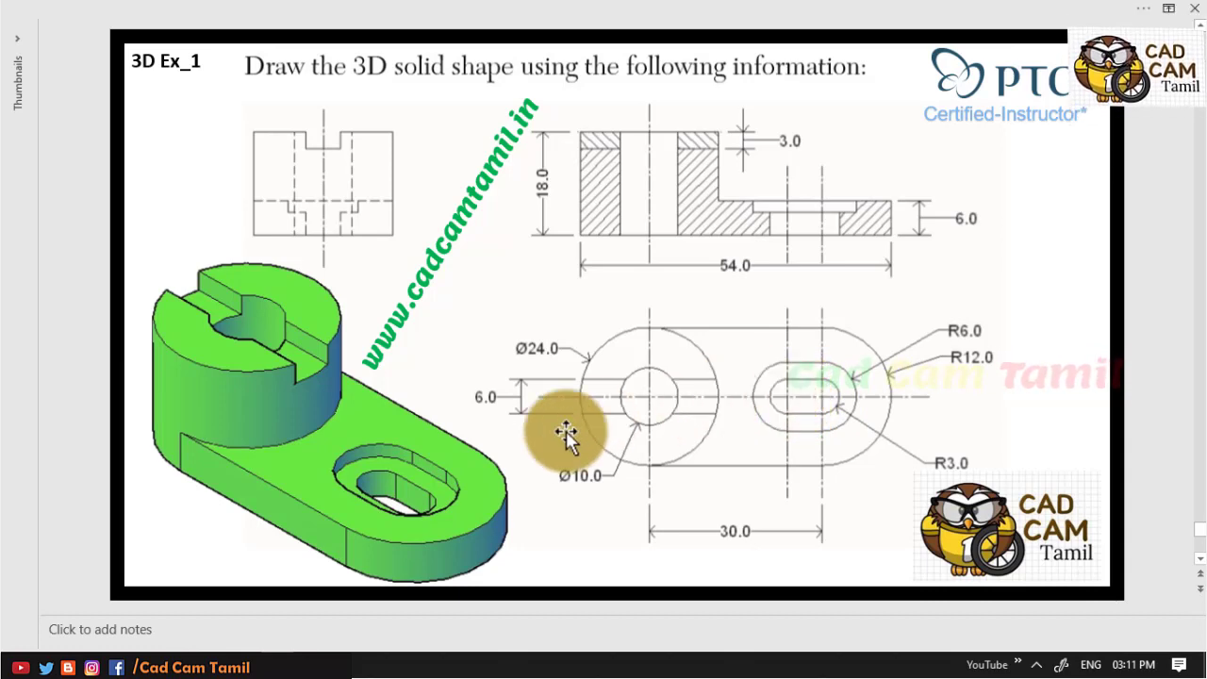
key("alt+Tab")
Copy the small circle 10 units to the left
left_click(440, 74)
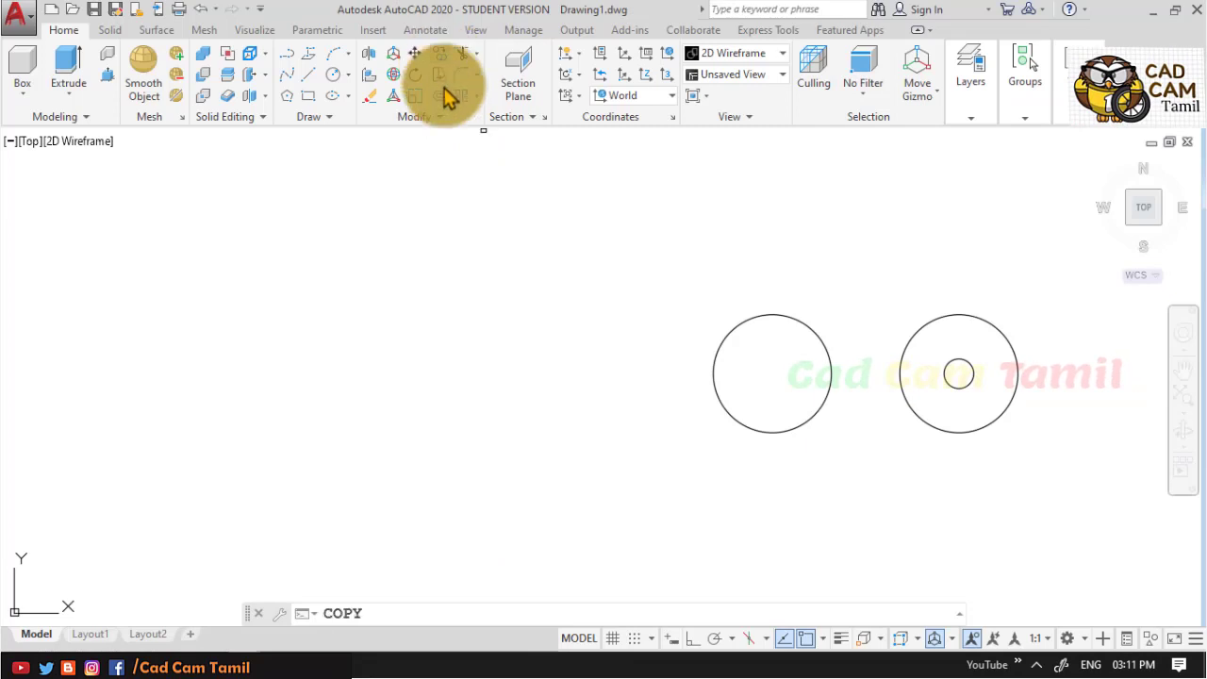
left_click(952, 375)
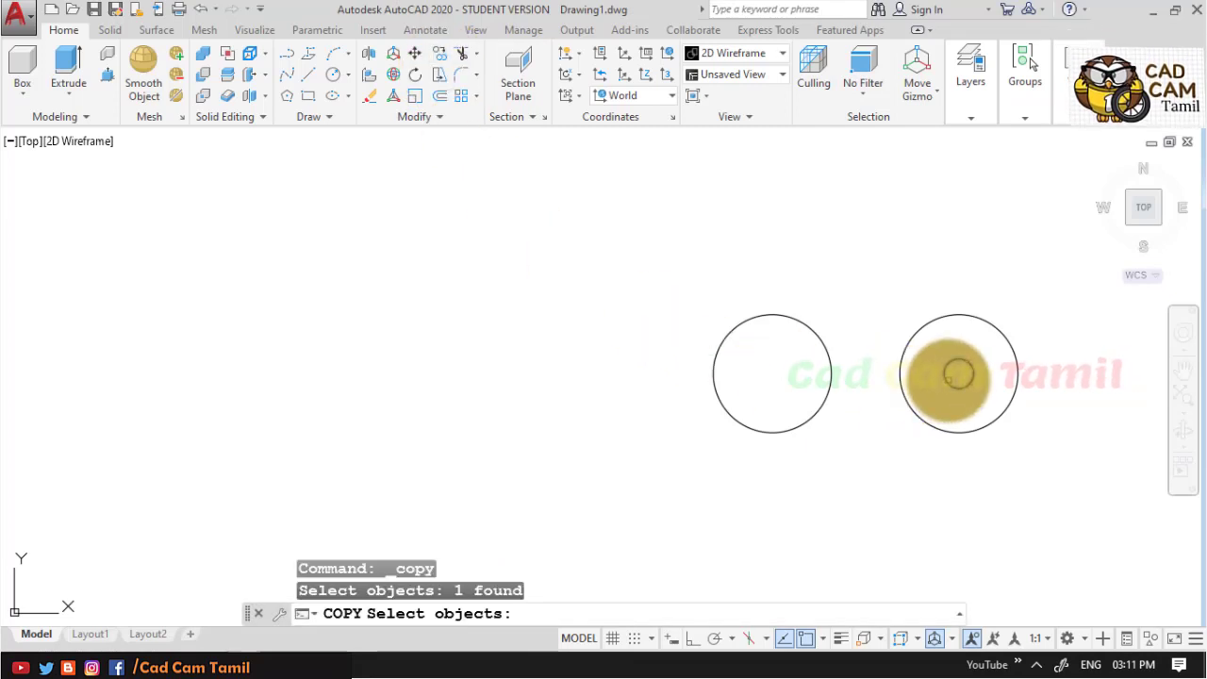
key("Return")
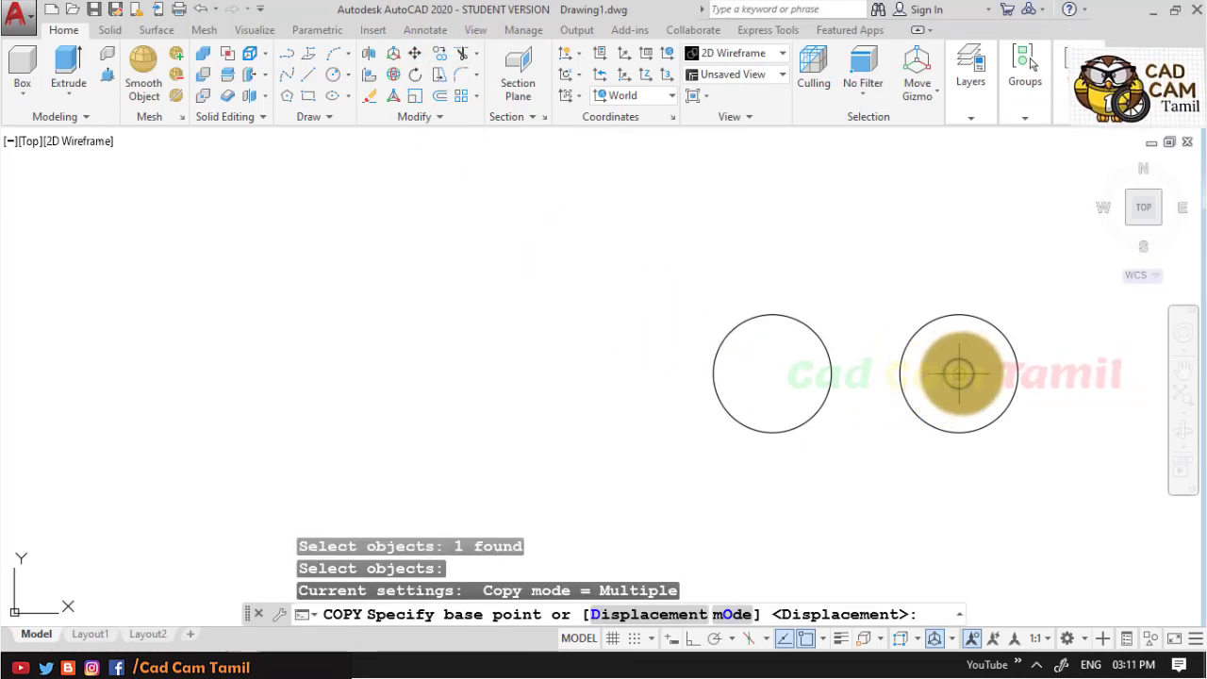
left_click(959, 374)
type("10")
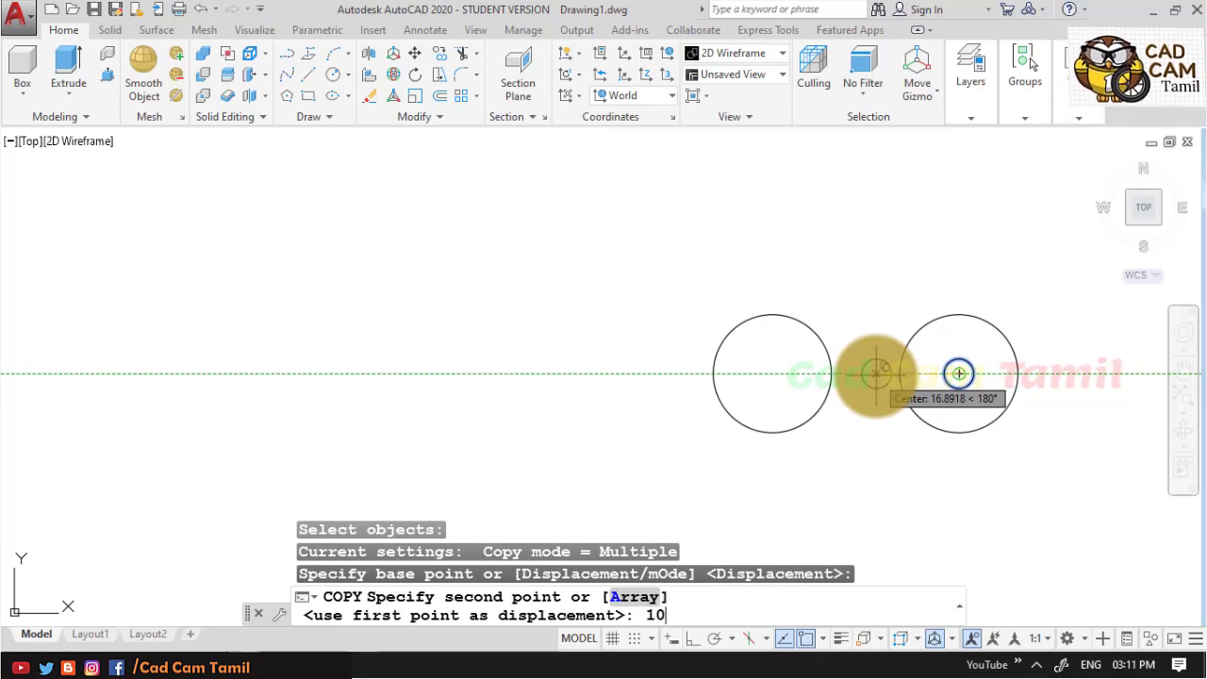
key("Return")
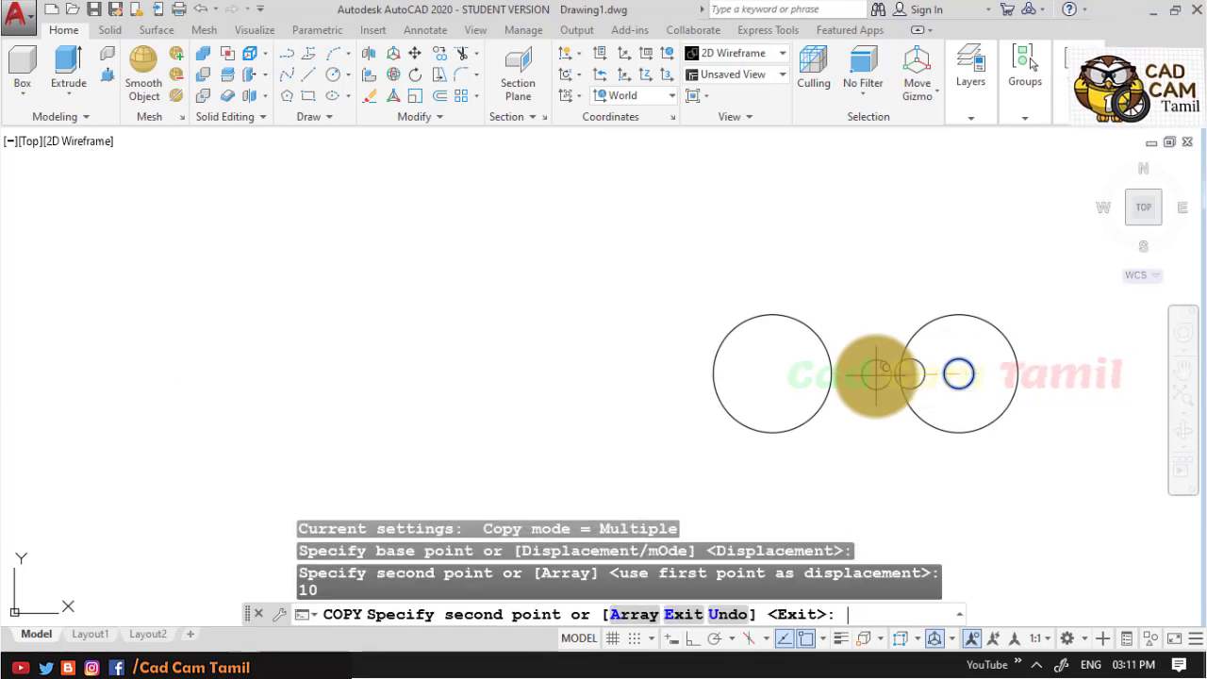
key("Escape")
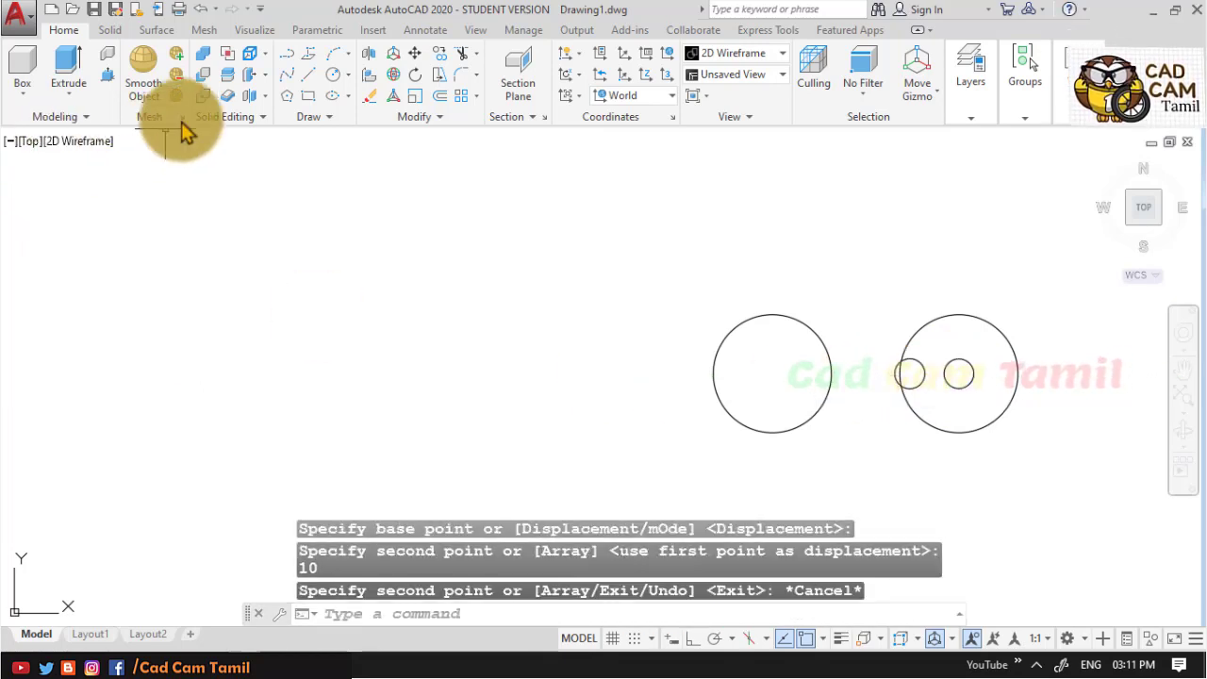
left_click(307, 75)
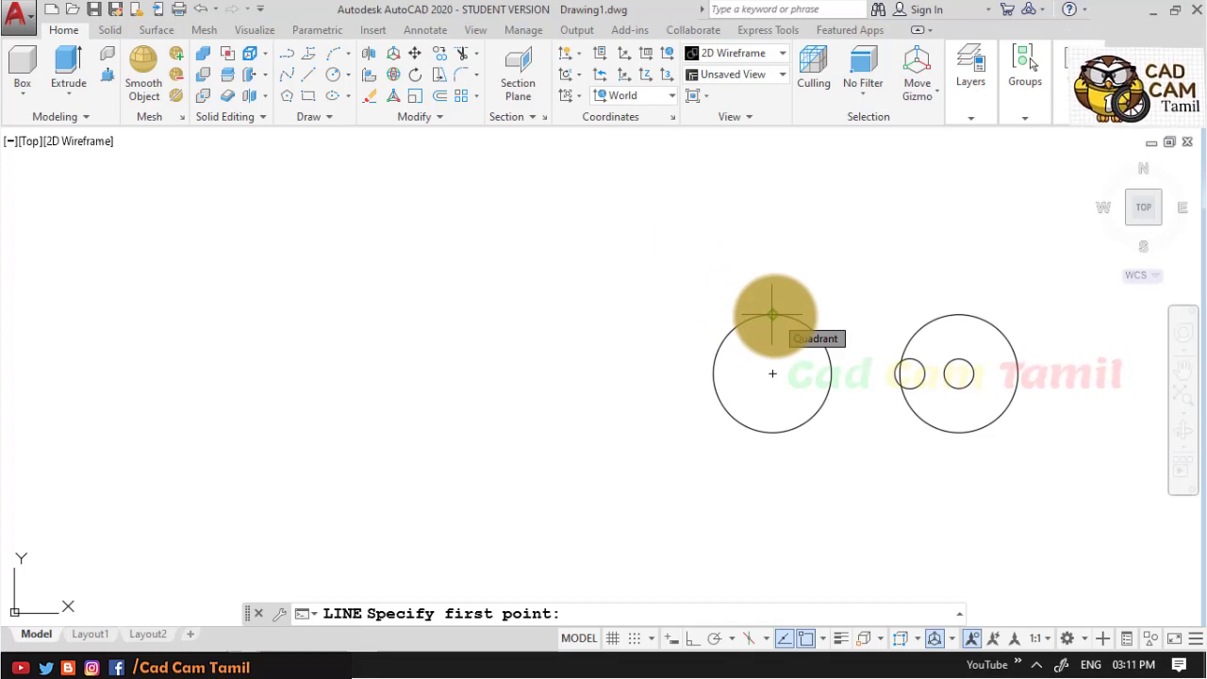
Draw top and bottom lines joining the quadrants of the two large circles
left_click(772, 314)
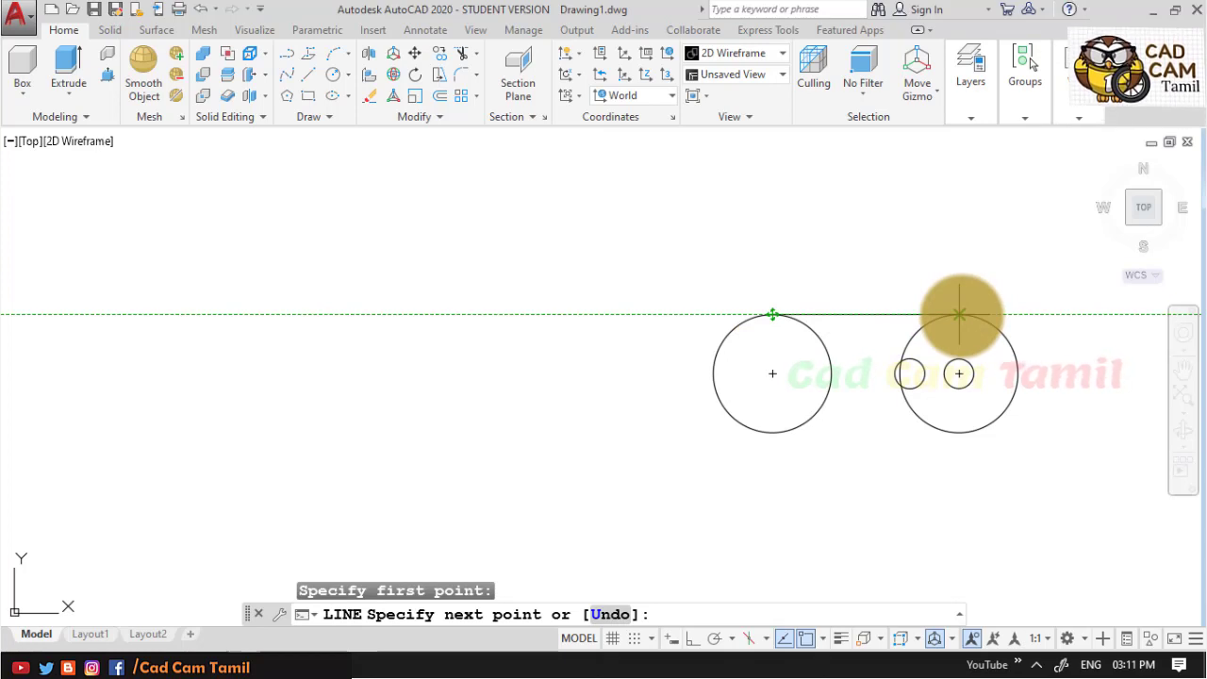
left_click(959, 313)
key("Return")
key("Return")
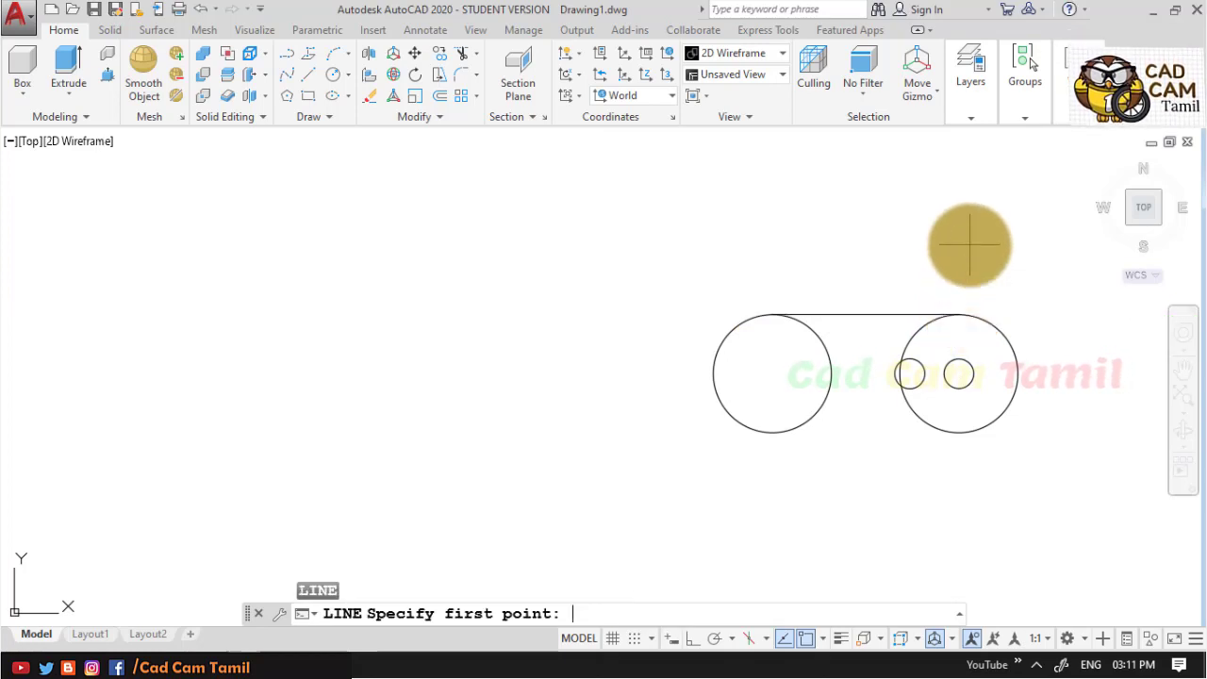
left_click(958, 433)
left_click(772, 433)
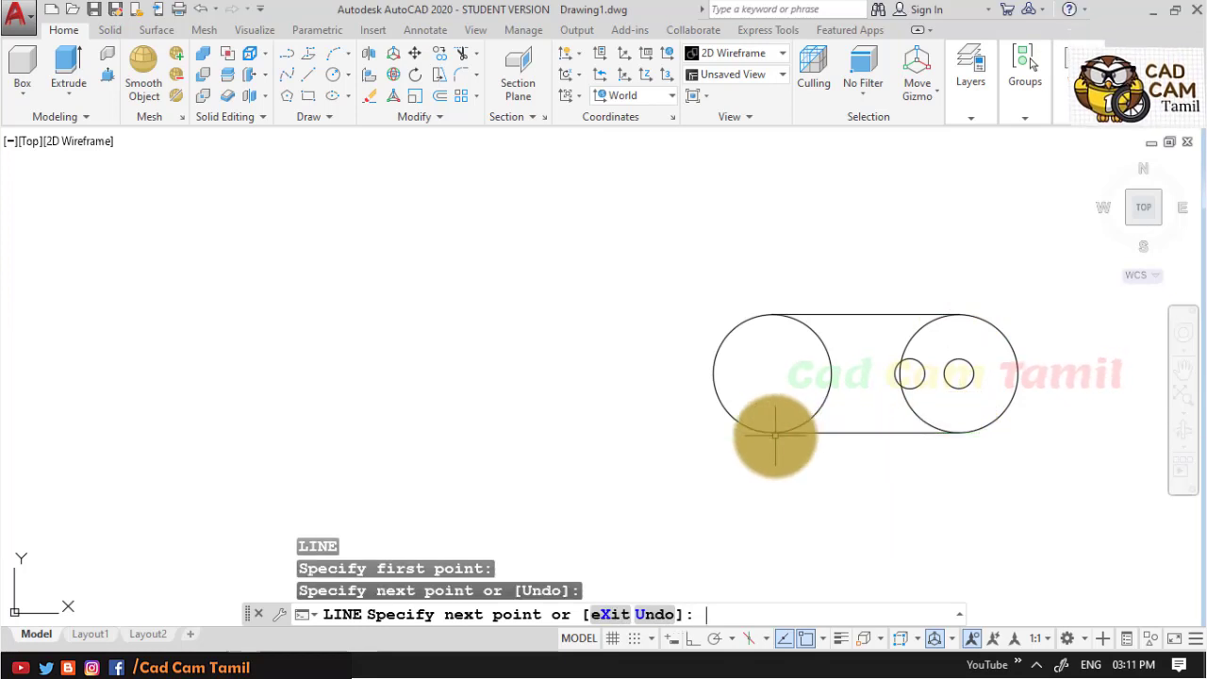
key("Return")
key("Return")
Draw the upper and lower slot lines between the two small circles
scroll(954, 372, "up", 4)
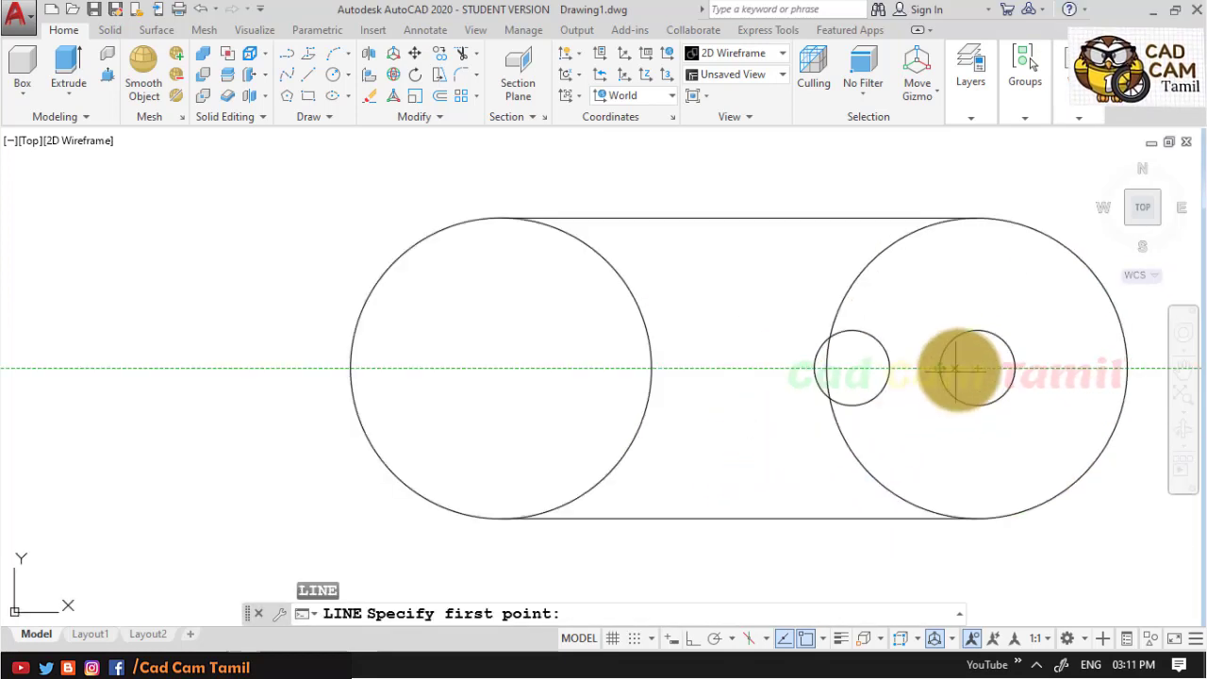
left_click(978, 330)
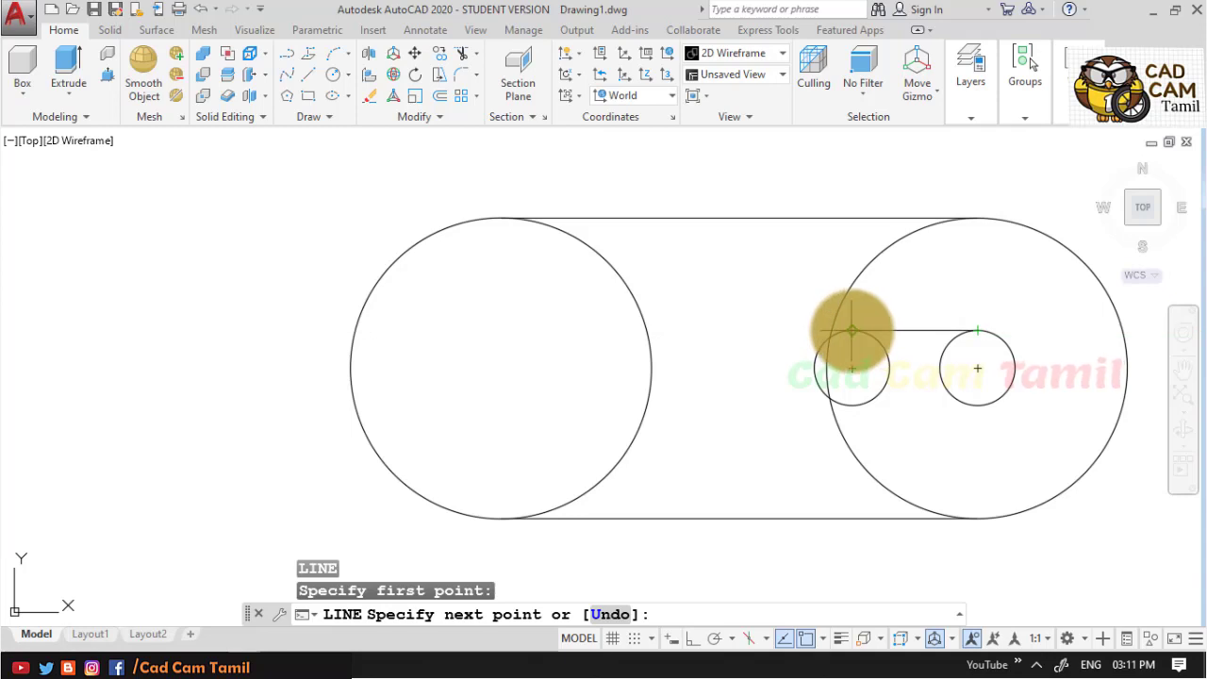
left_click(851, 330)
key("Return")
key("Return")
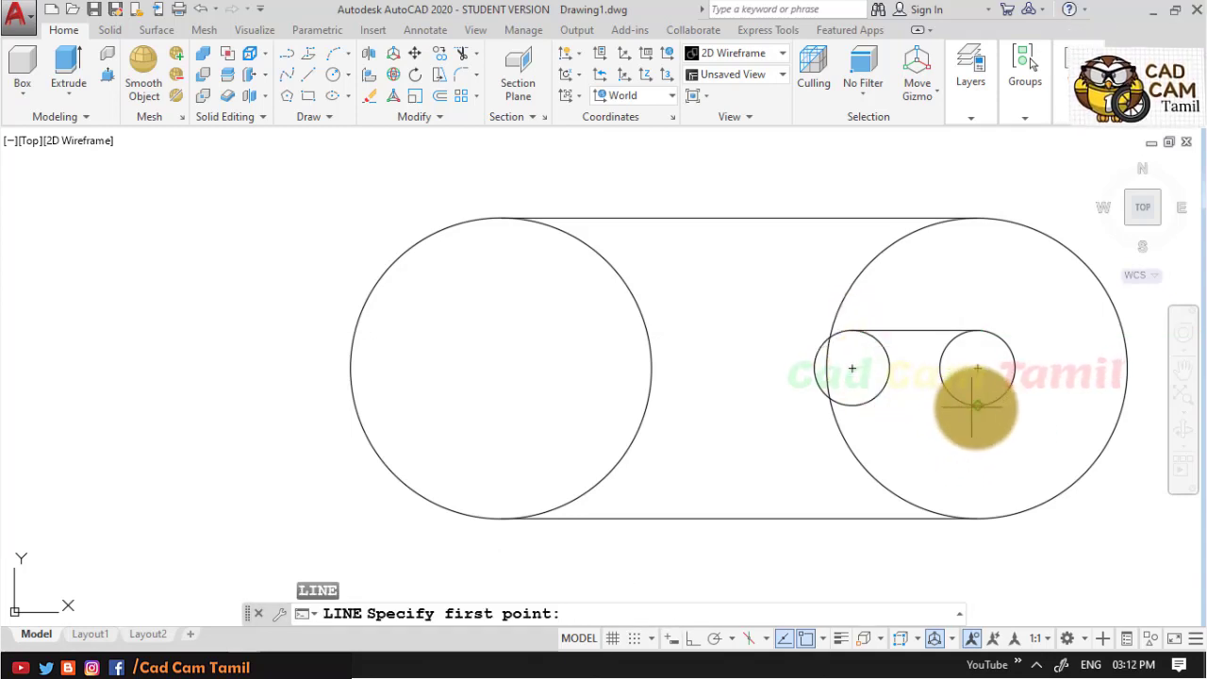
left_click(976, 405)
left_click(851, 405)
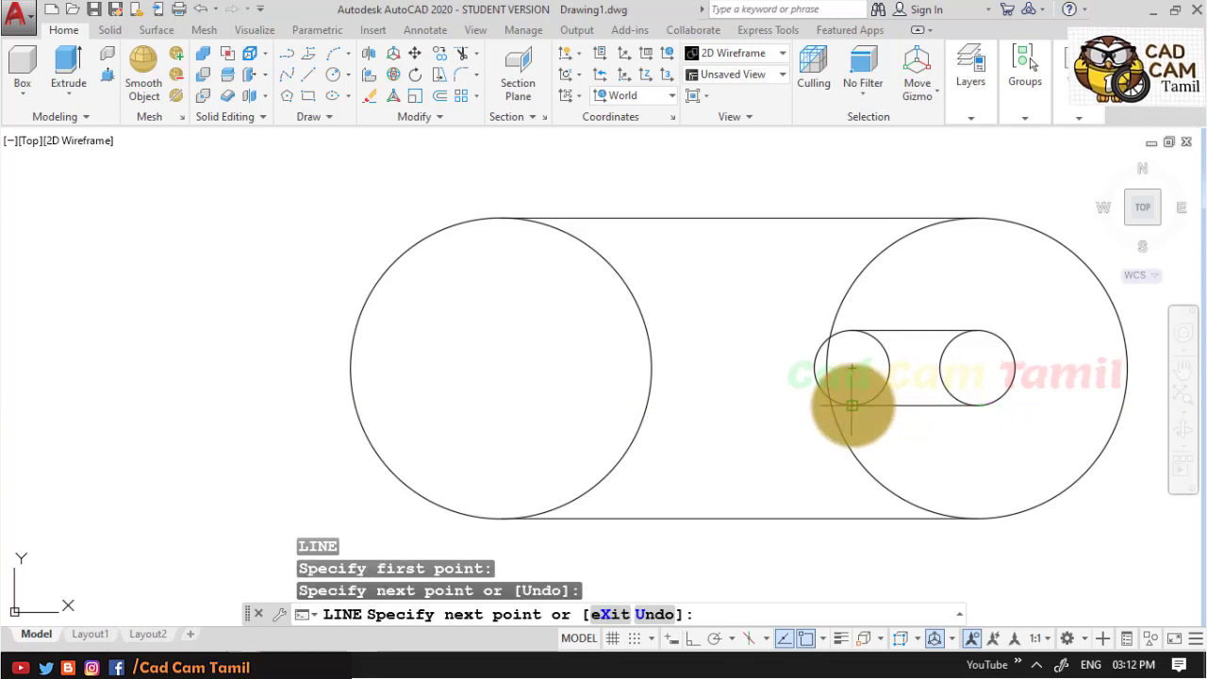
key("Return")
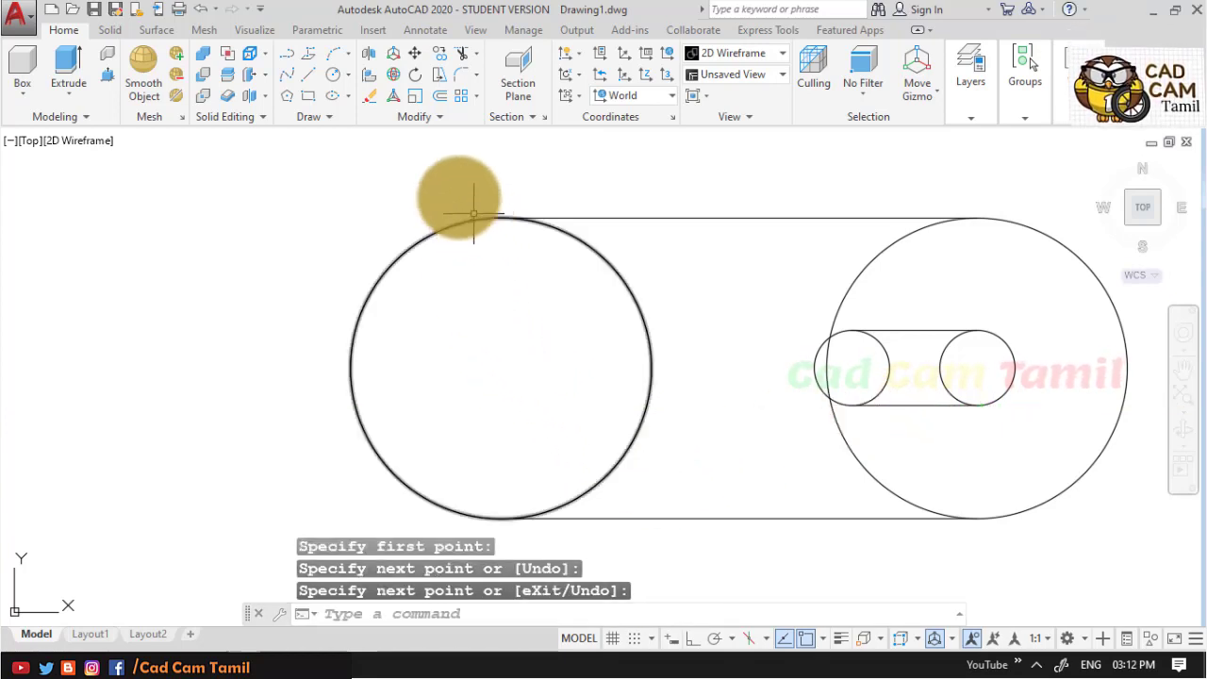
Trim the left circle's outer arc and the inner circle arcs, using all edges
key("ctrl+y")
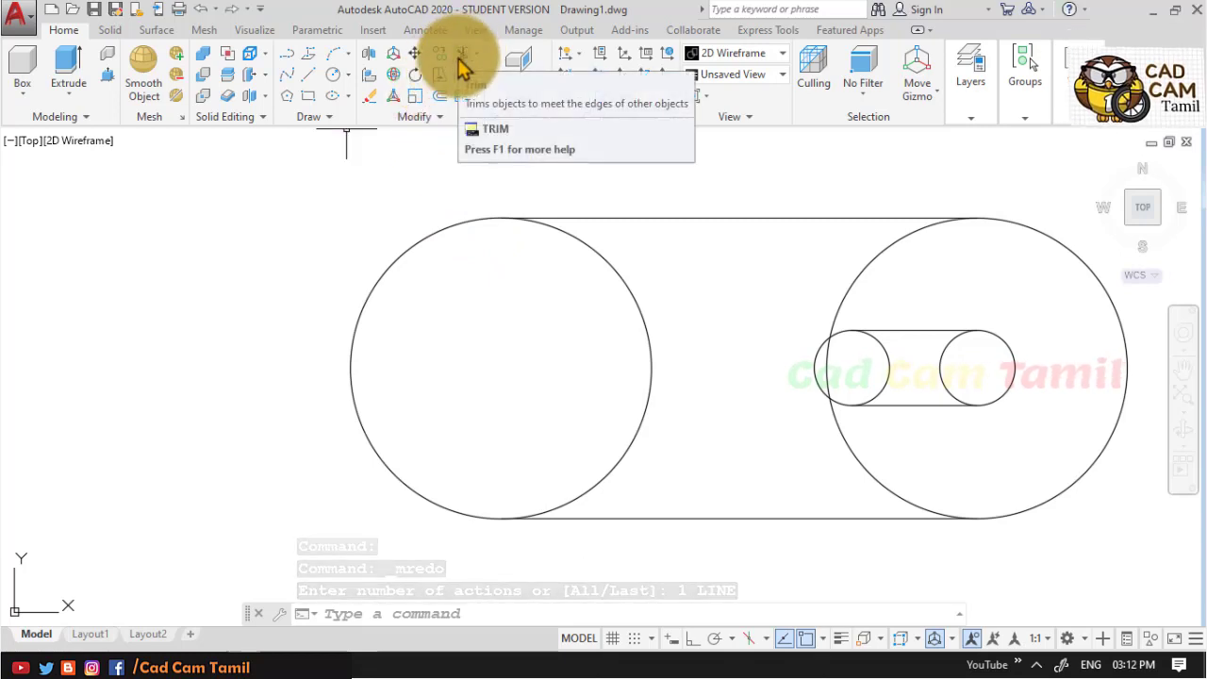
left_click(461, 55)
key("Return")
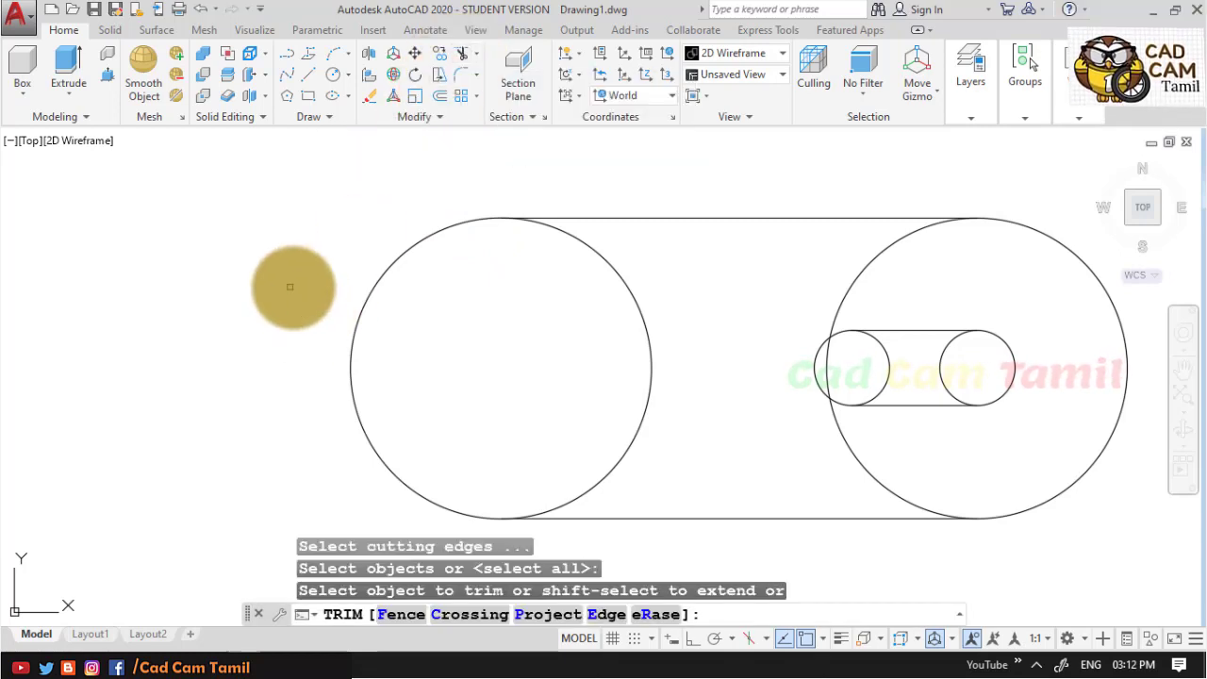
left_click(360, 304)
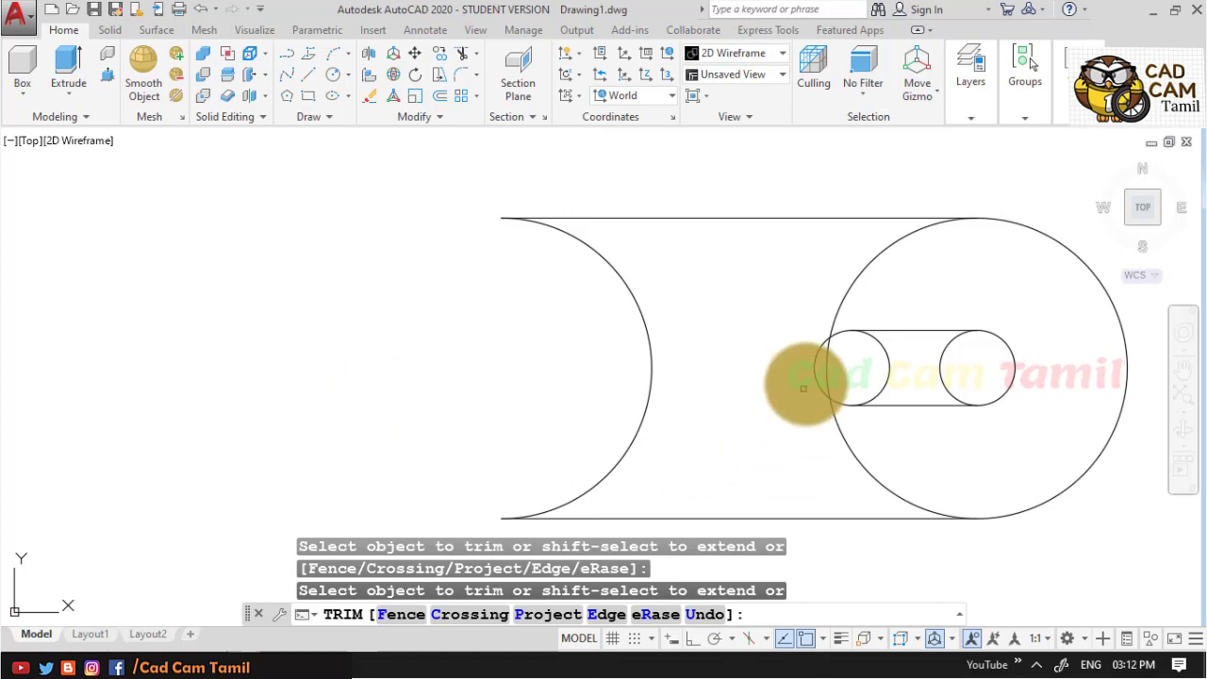
left_click(834, 326)
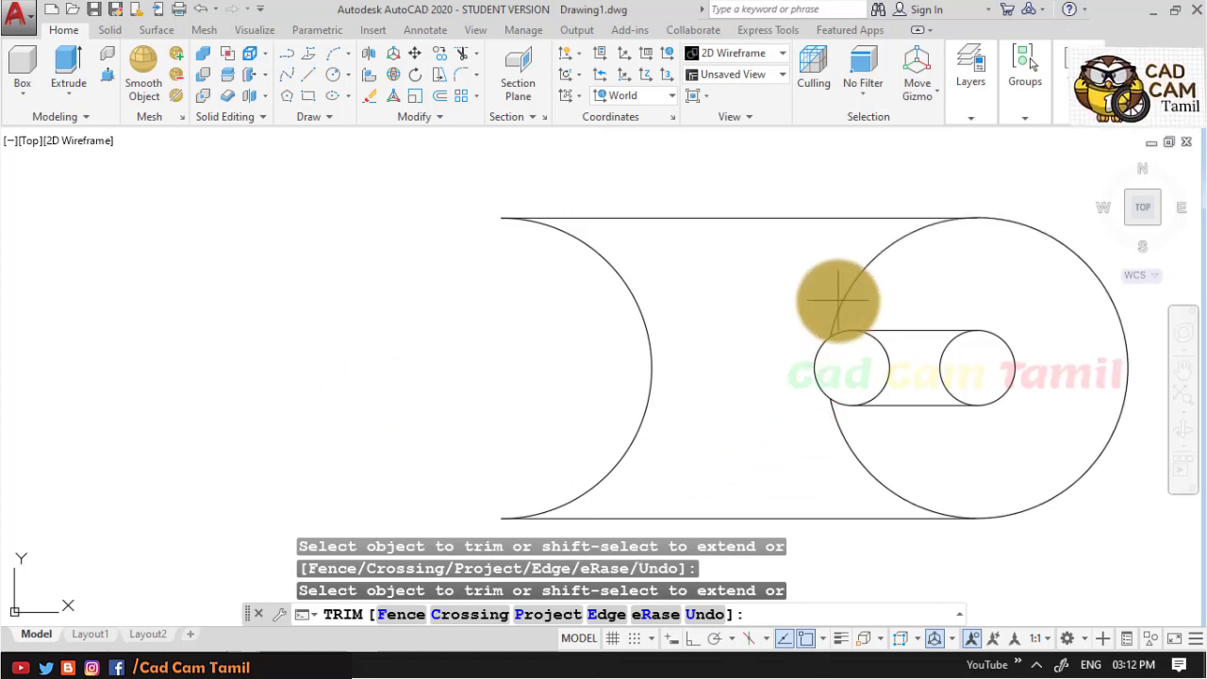
left_click(854, 445)
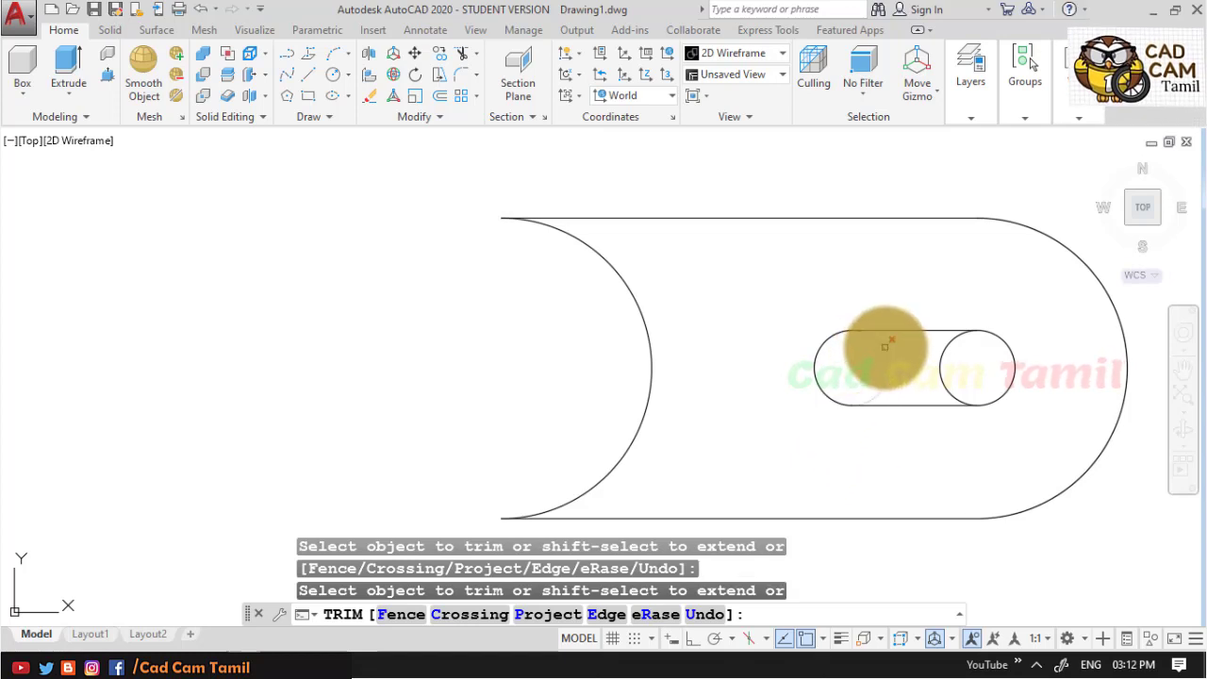
left_click(884, 346)
left_click(938, 361)
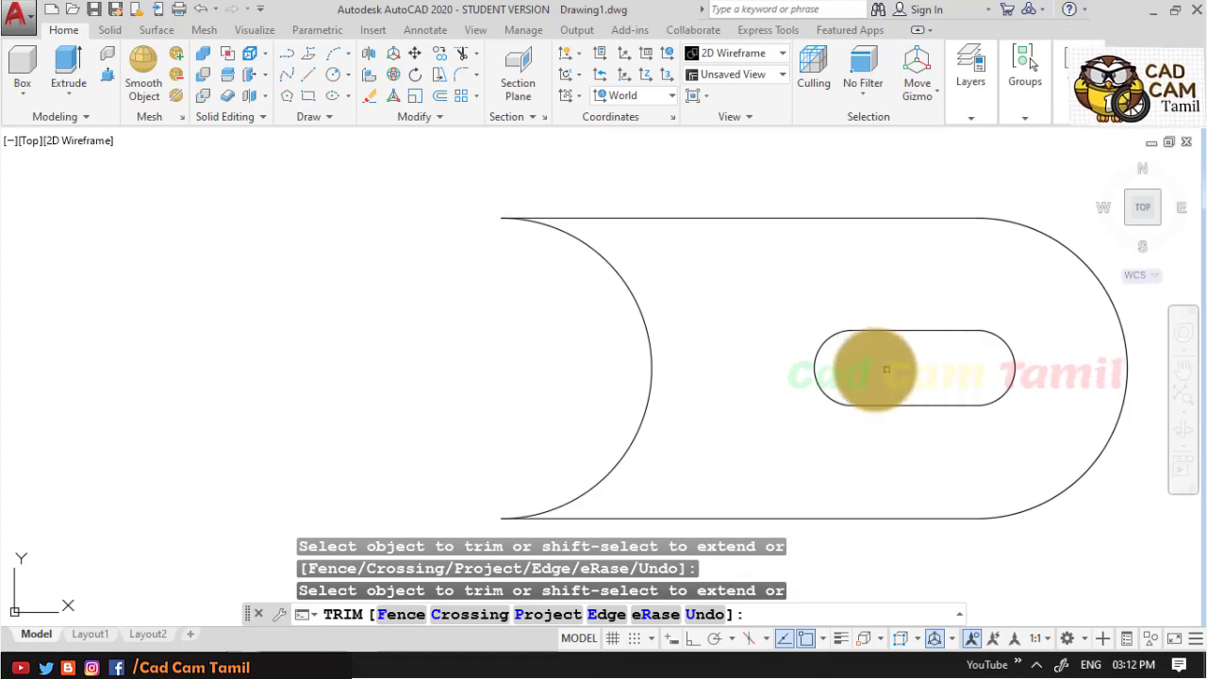
scroll(415, 277, "down", 2)
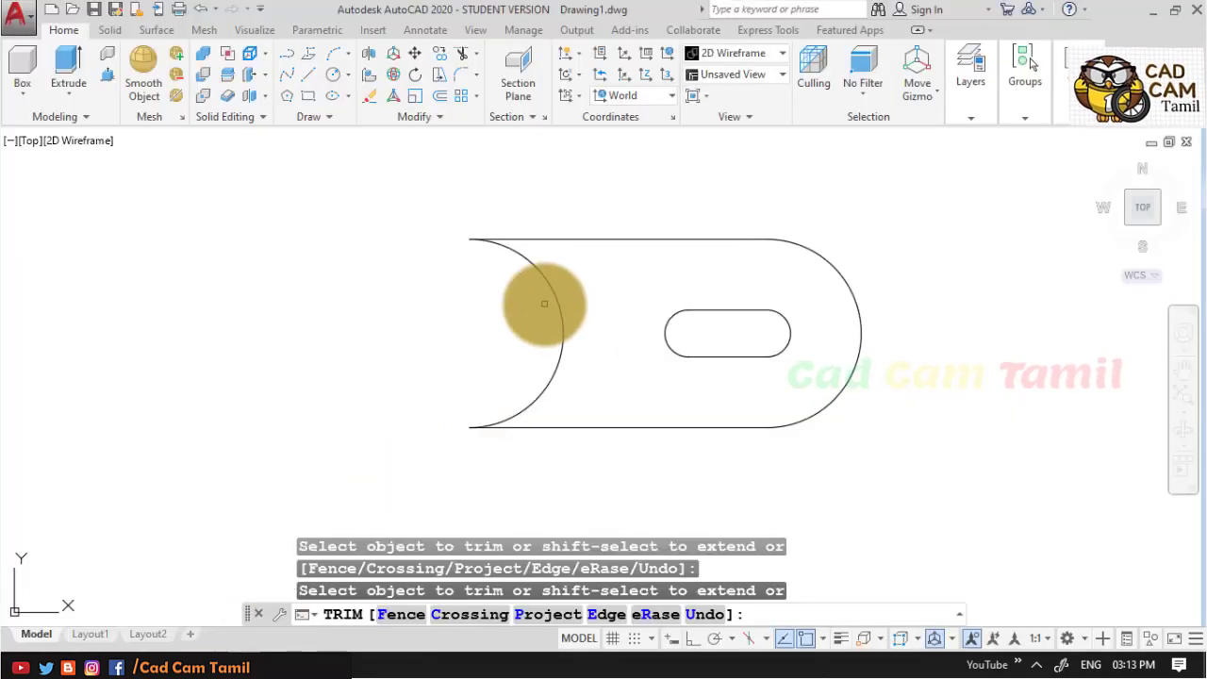
key("Escape")
type("REG")
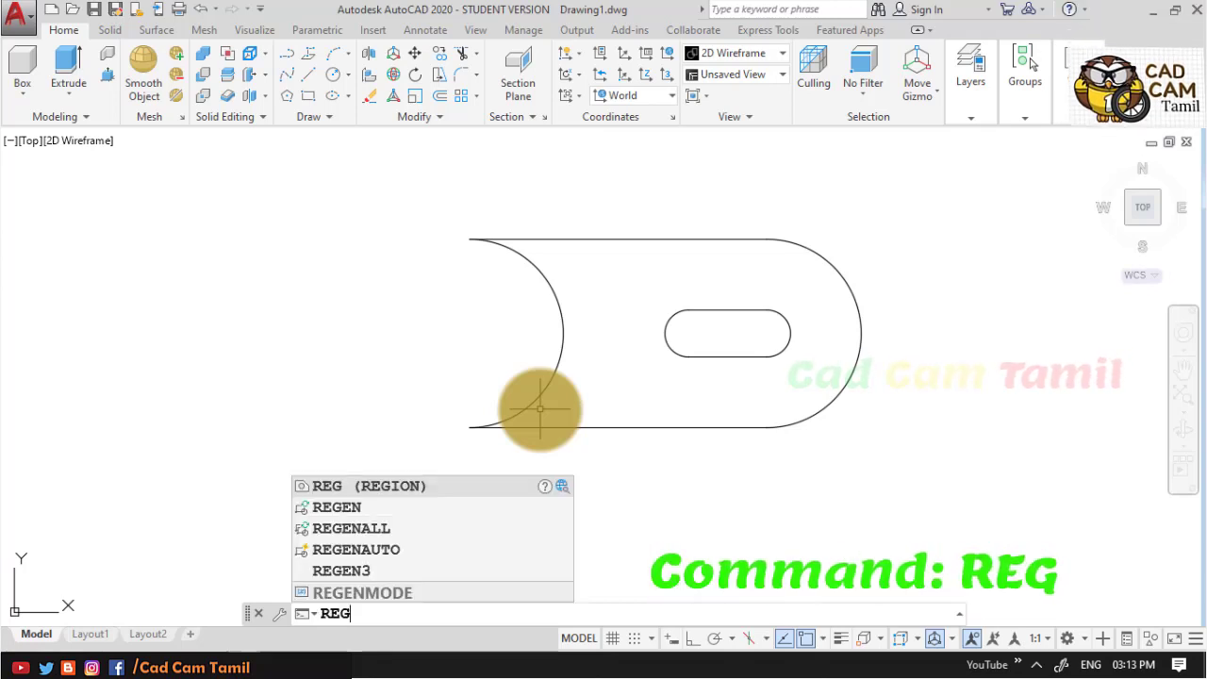
Window-select the whole profile and convert it into two regions with REGION
key("Return")
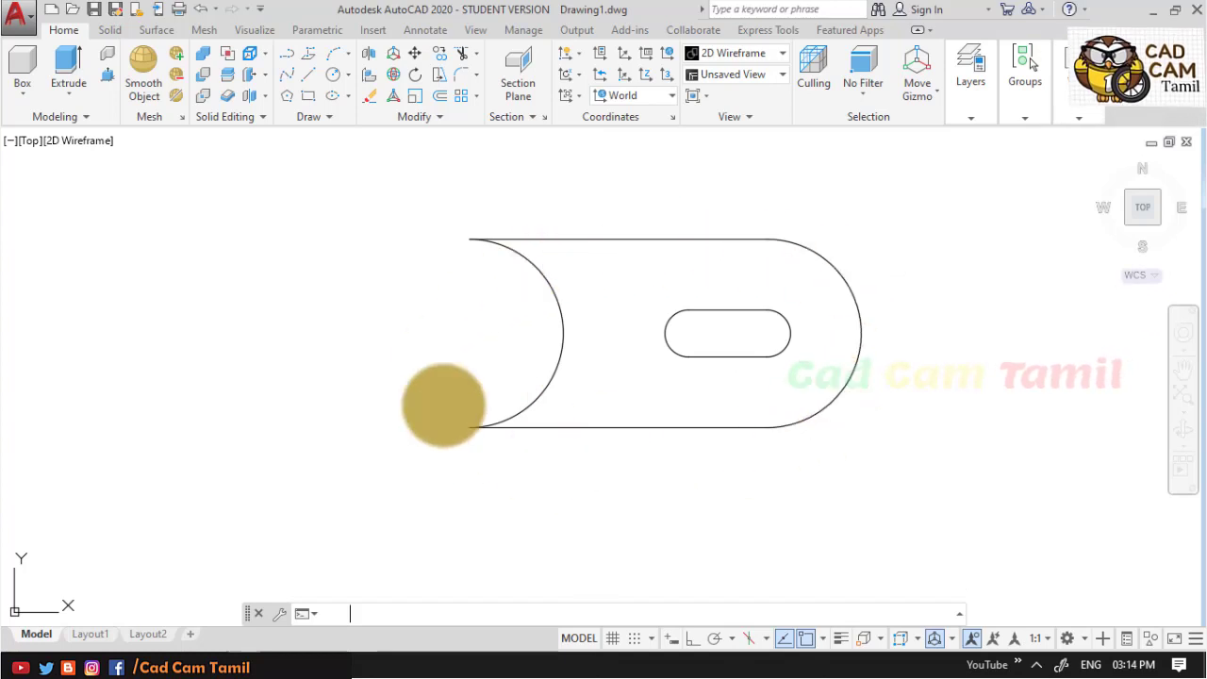
key("Return")
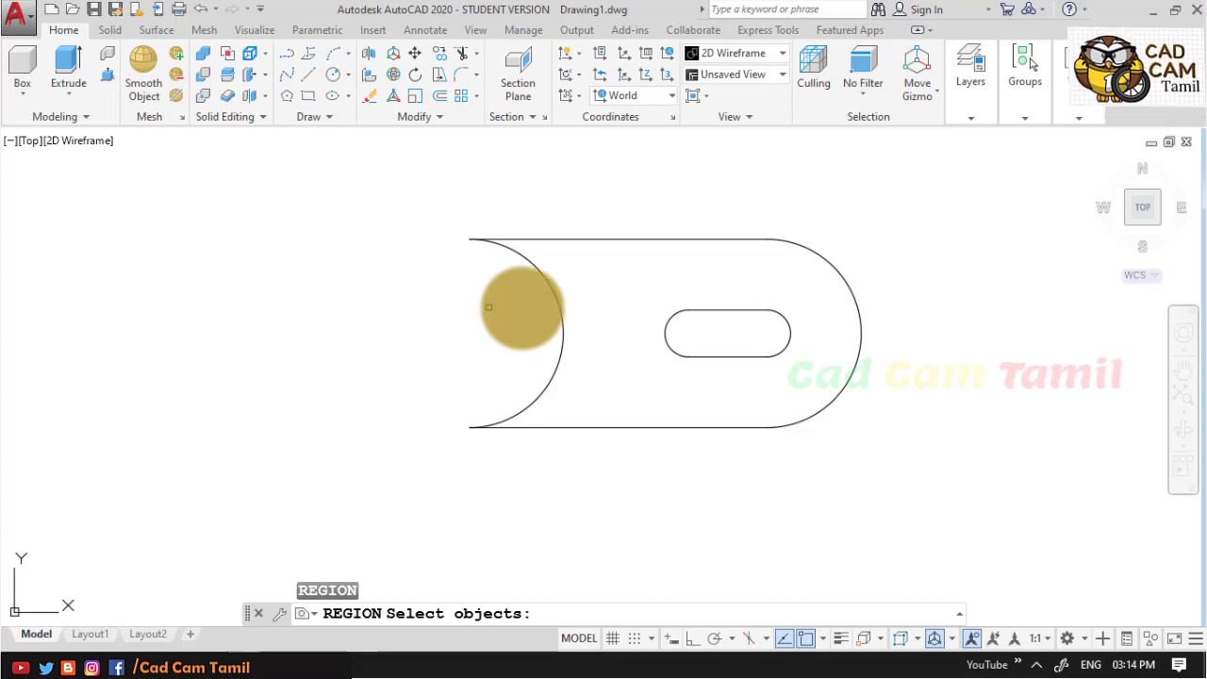
left_click(913, 529)
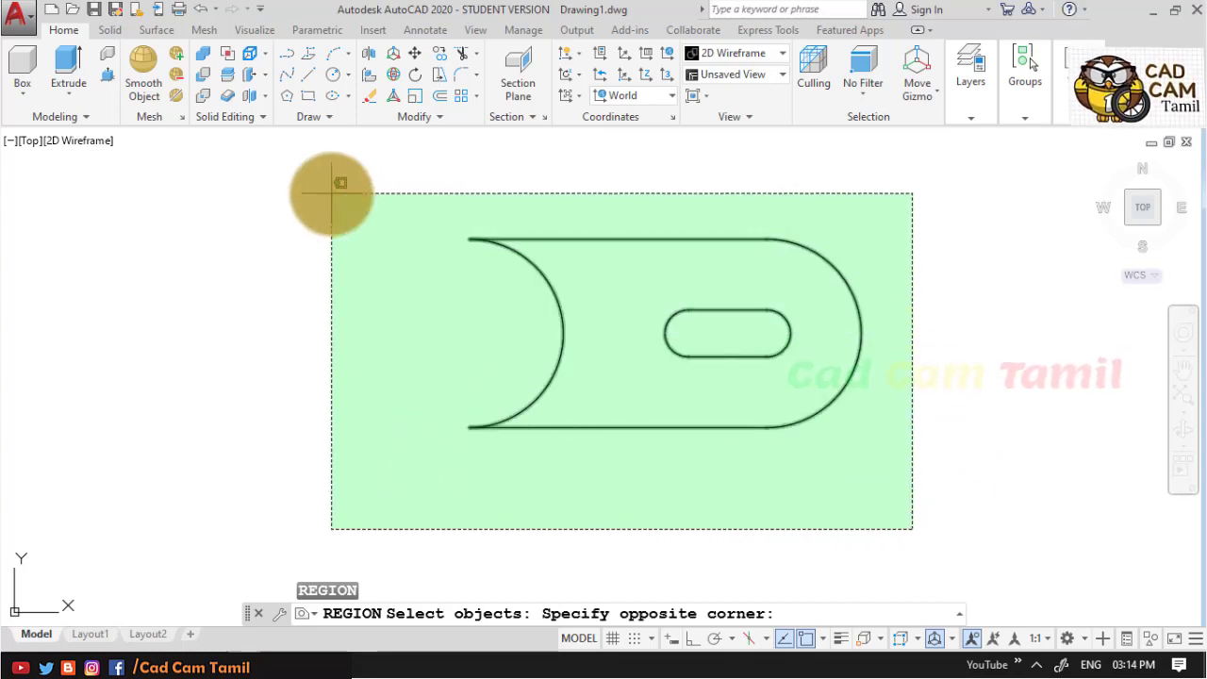
left_click(331, 192)
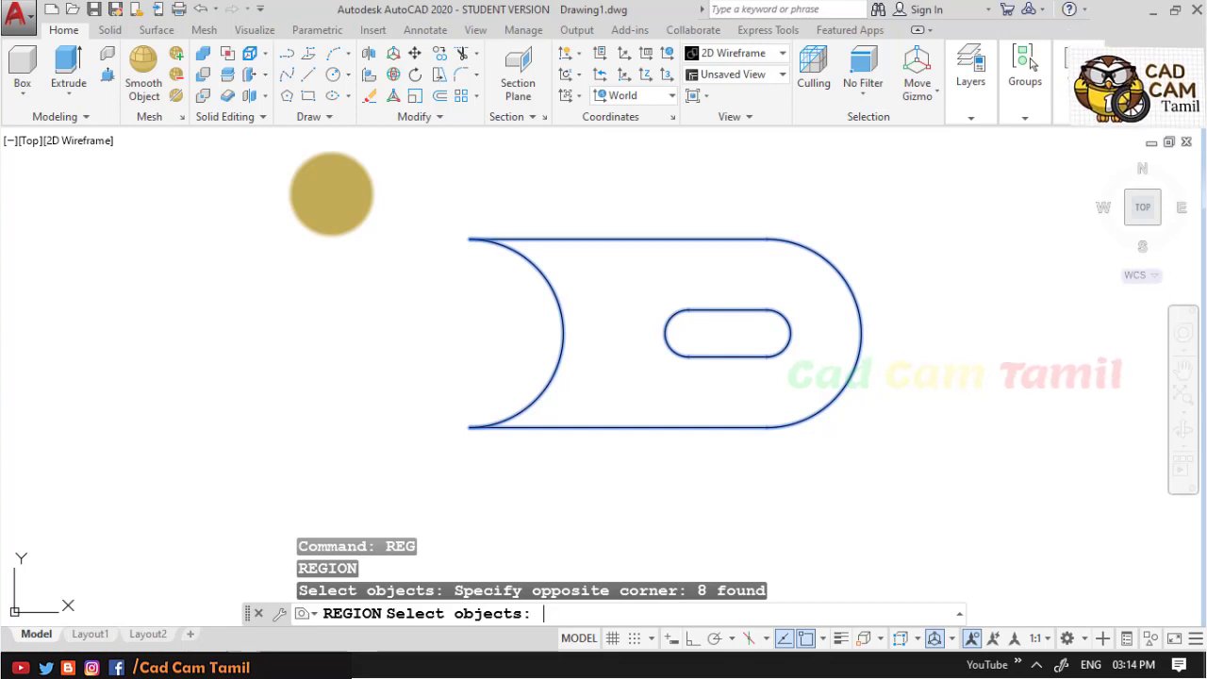
key("Return")
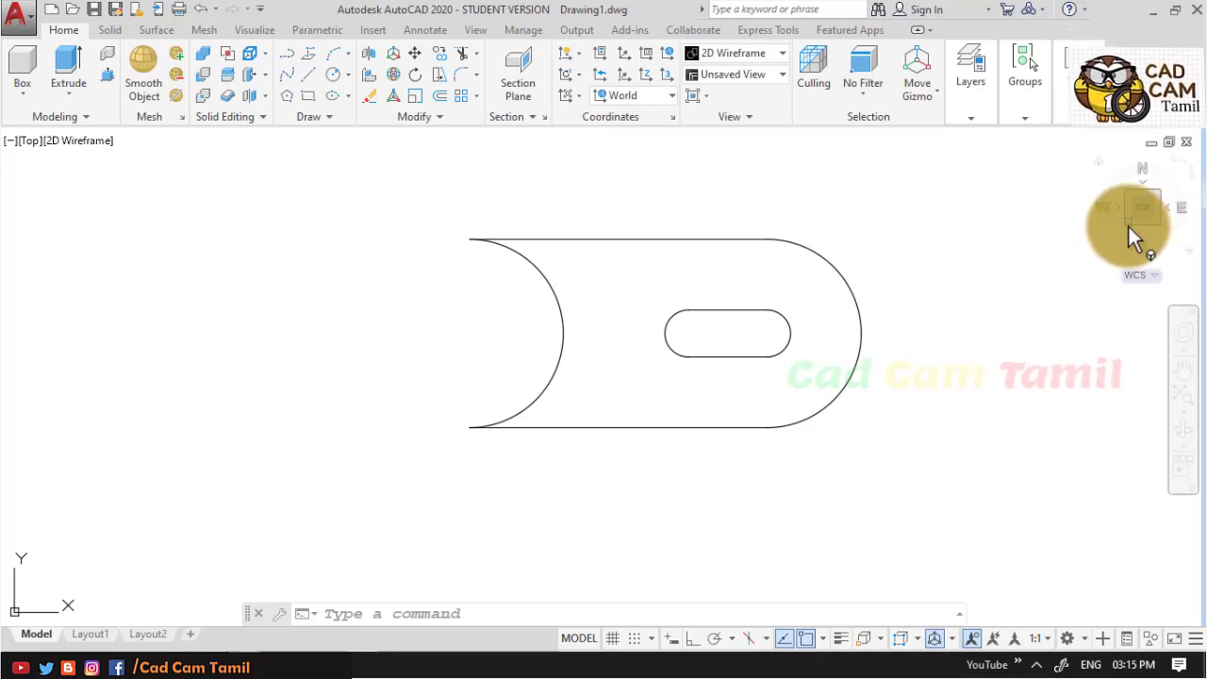
Switch to SW Isometric view and browse the visual style and preset view lists
left_click(1123, 226)
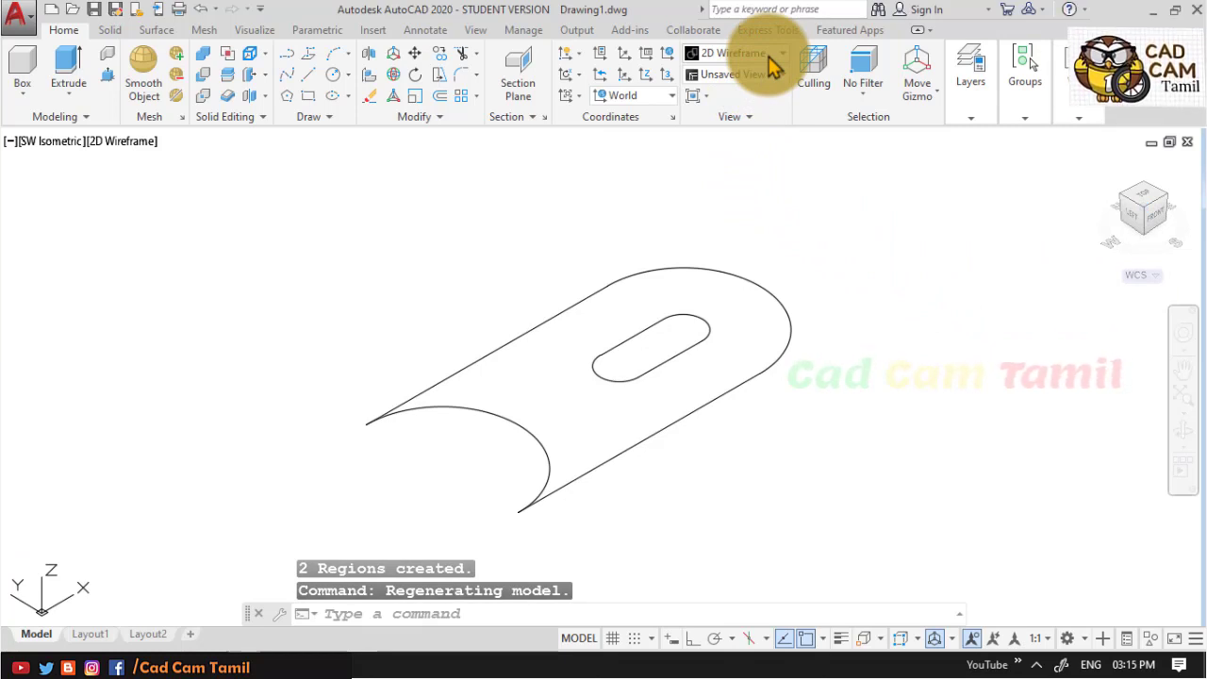
left_click(776, 54)
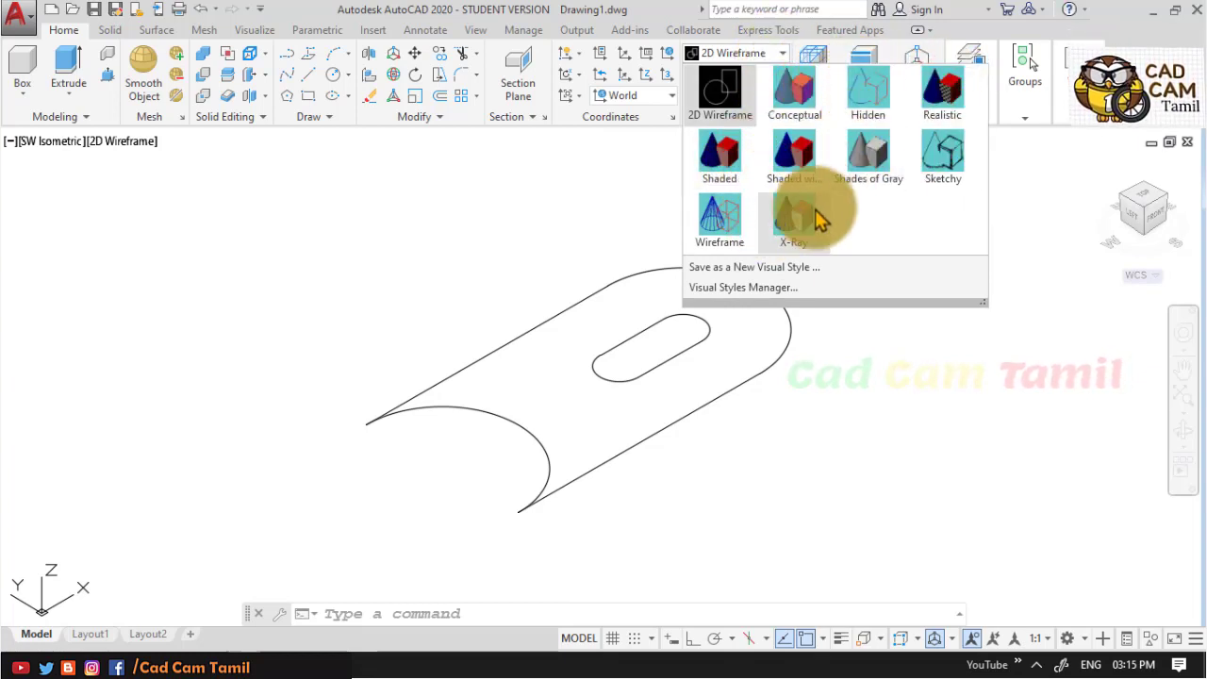
left_click(886, 391)
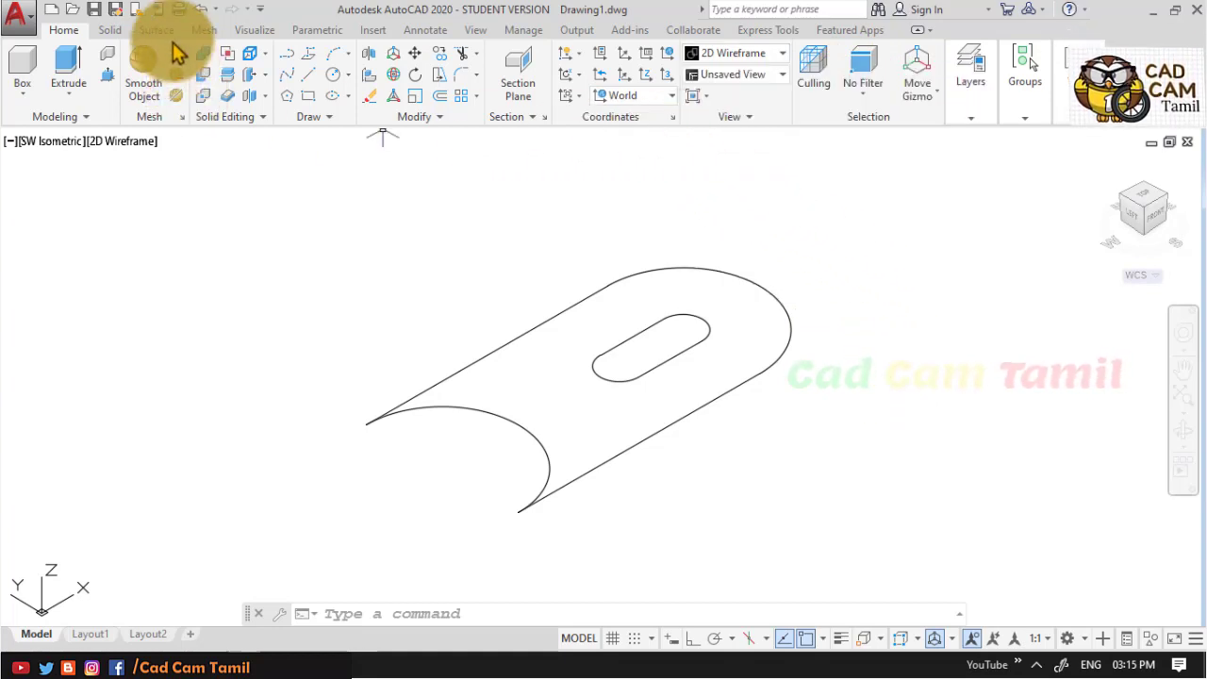
left_click(25, 144)
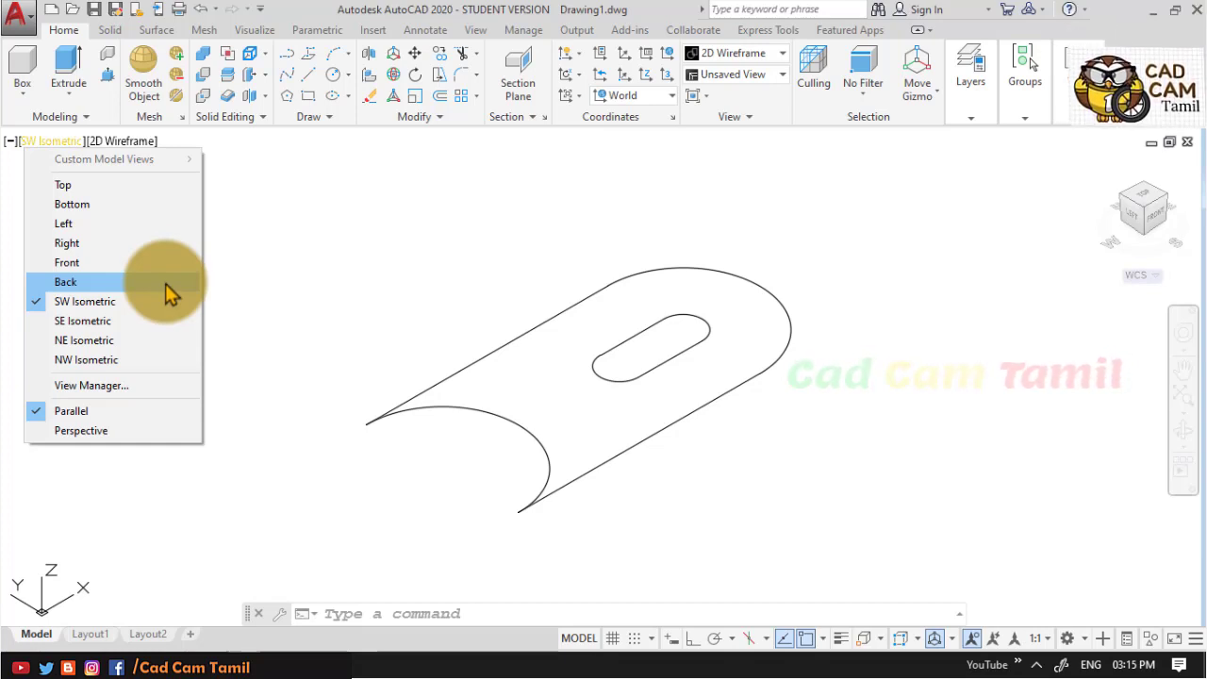
Extrude the obround slot region 10 units into a solid
left_click(381, 250)
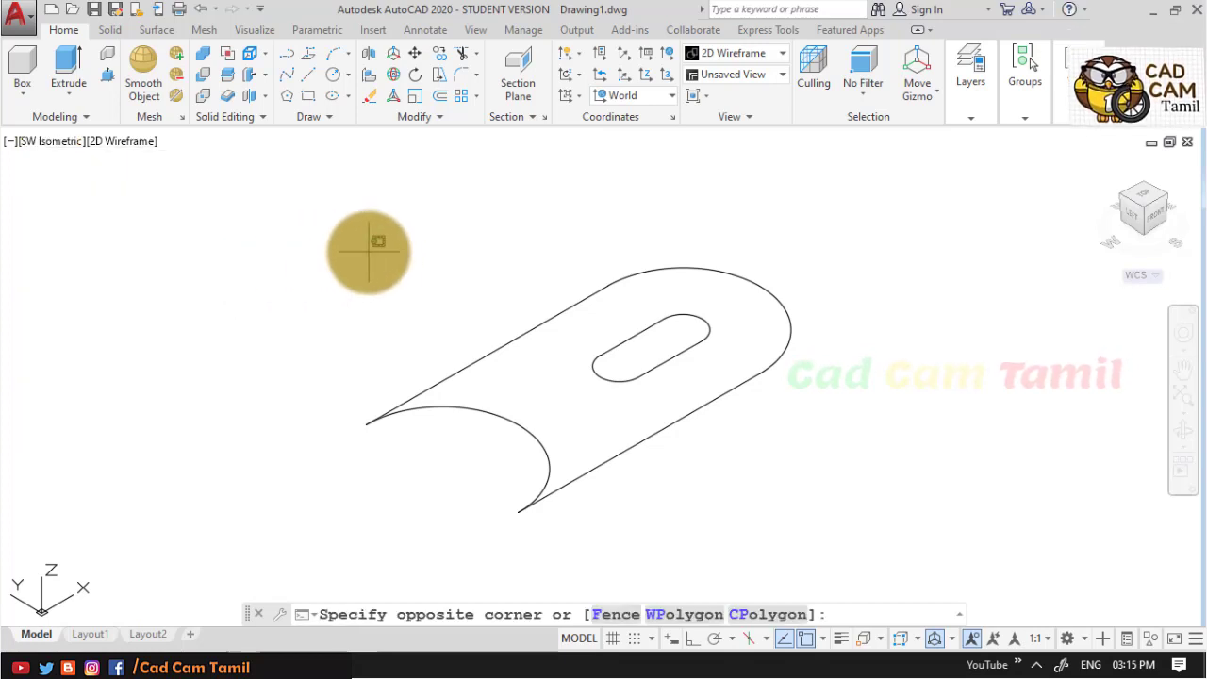
left_click(317, 243)
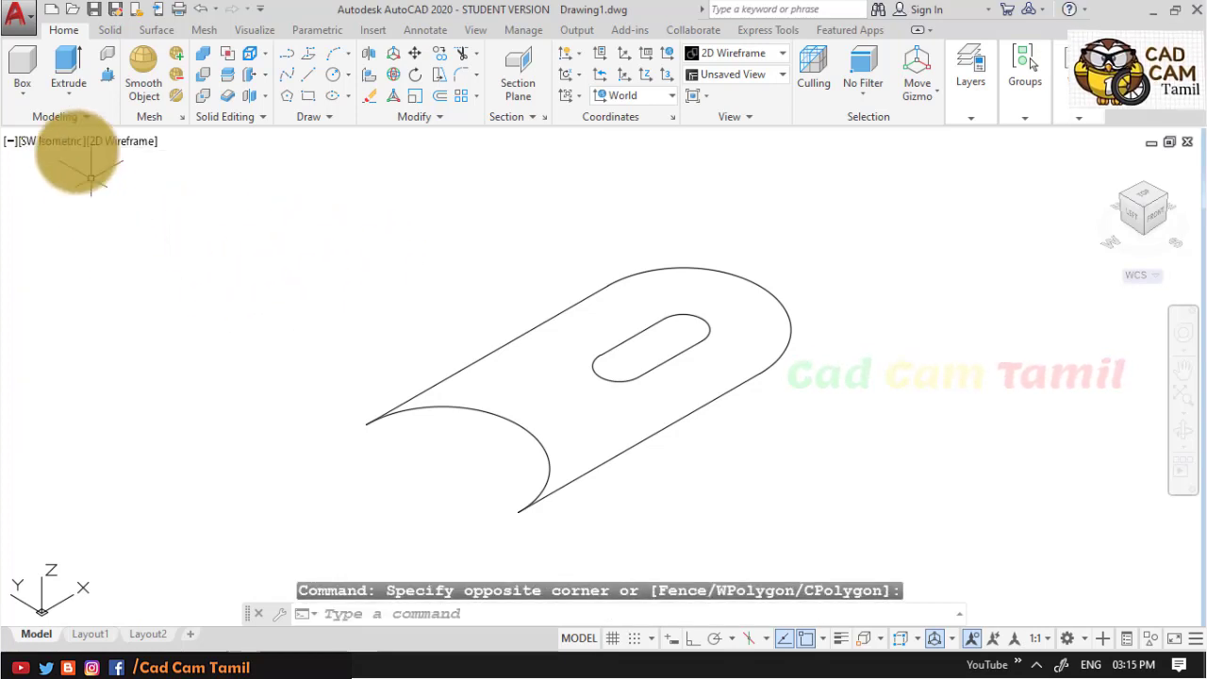
left_click(68, 92)
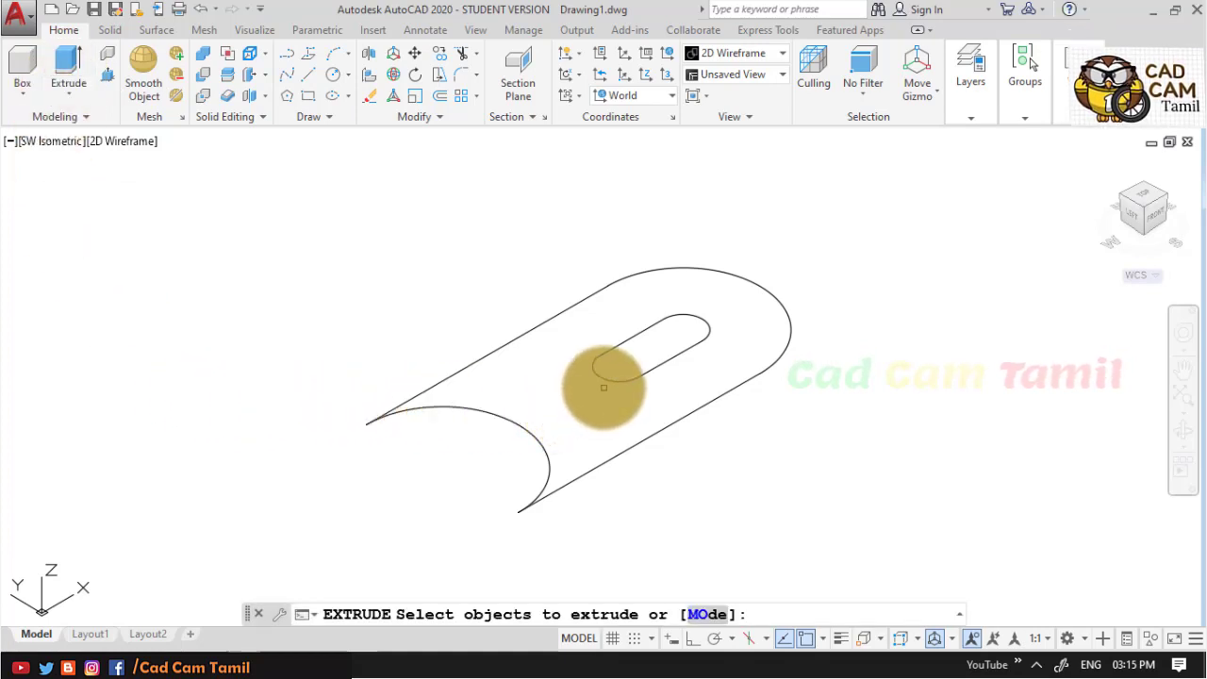
left_click(606, 381)
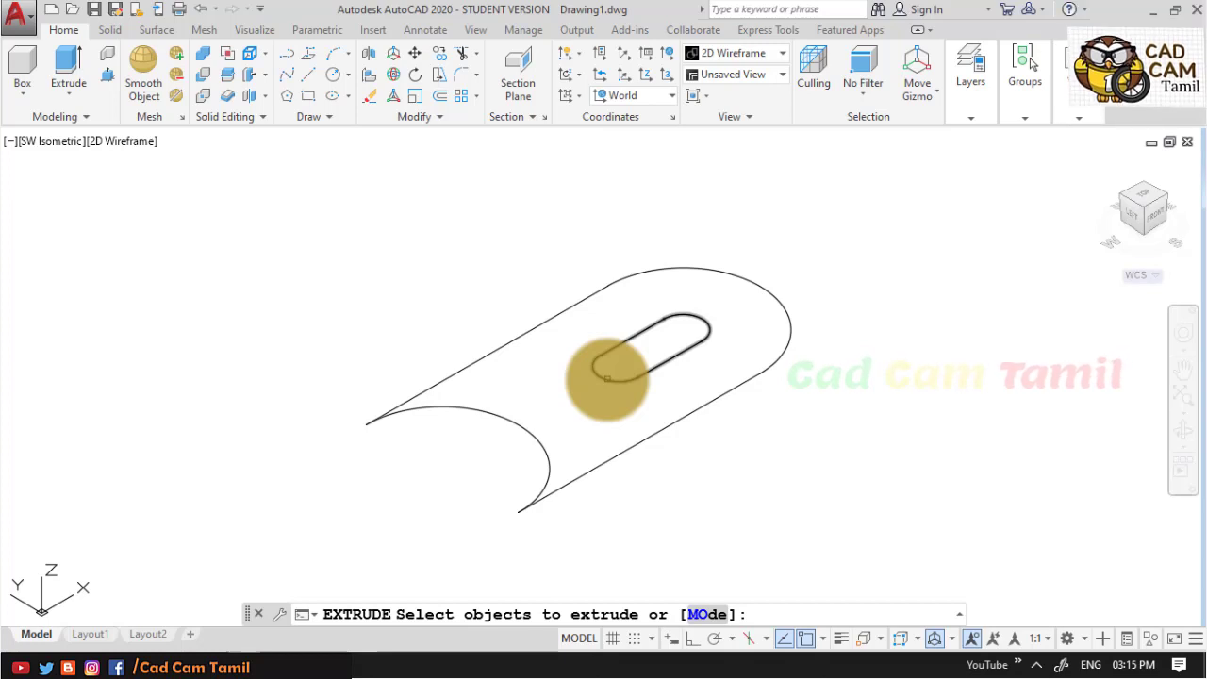
left_click(606, 378)
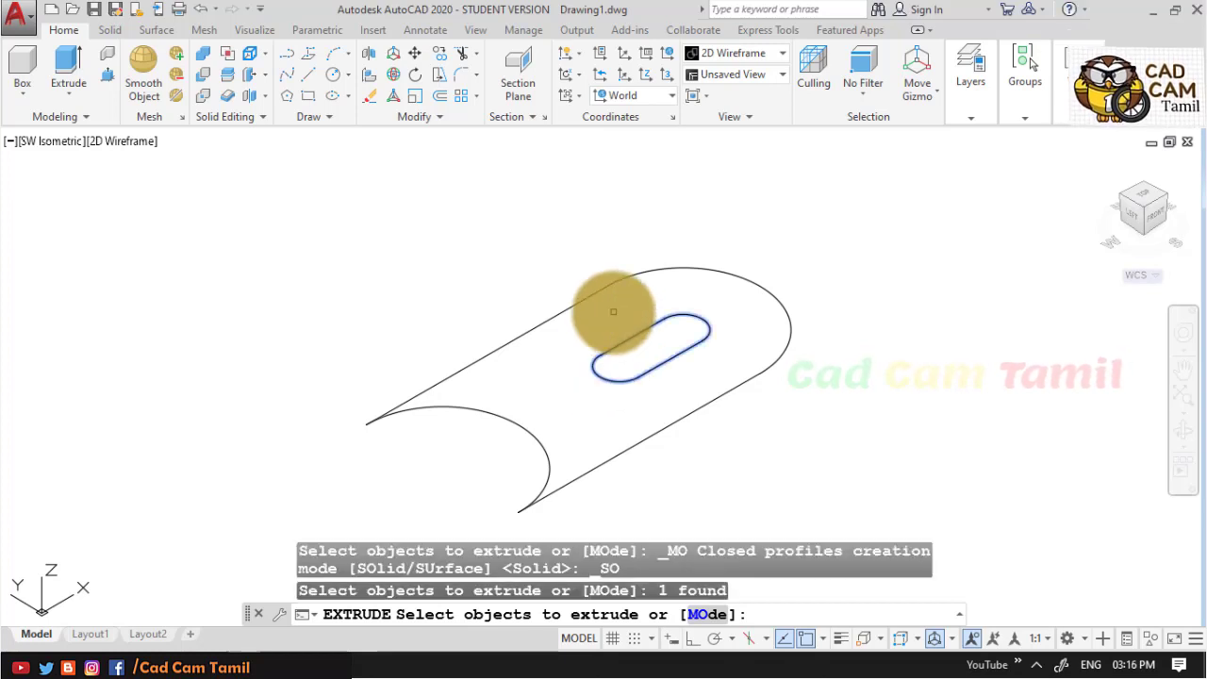
key("Return")
type("10")
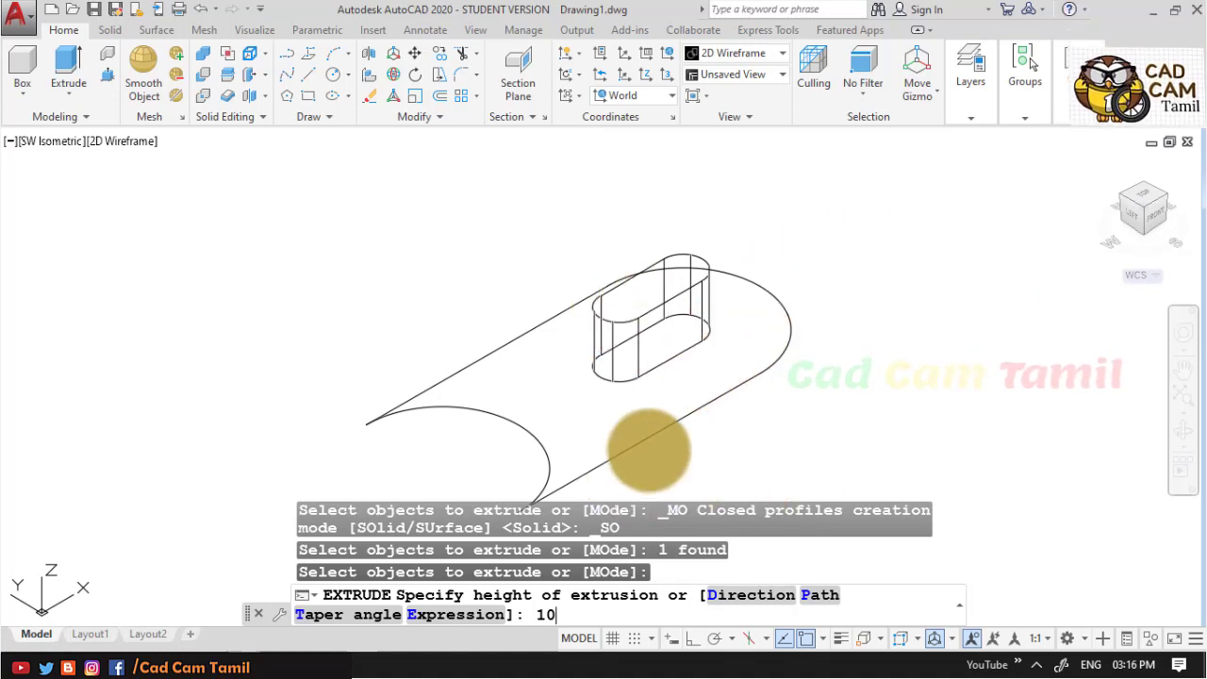
key("Return")
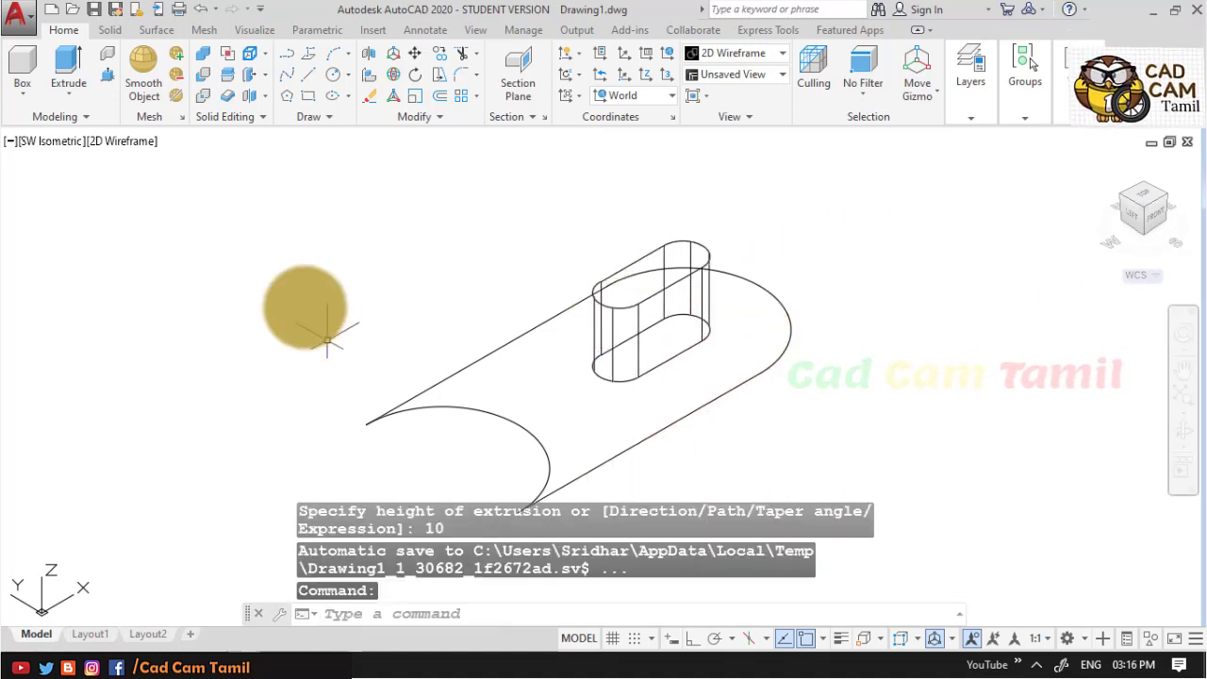
Extrude the outer plate region 6 units into a solid and display it with hidden lines removed
left_click(71, 61)
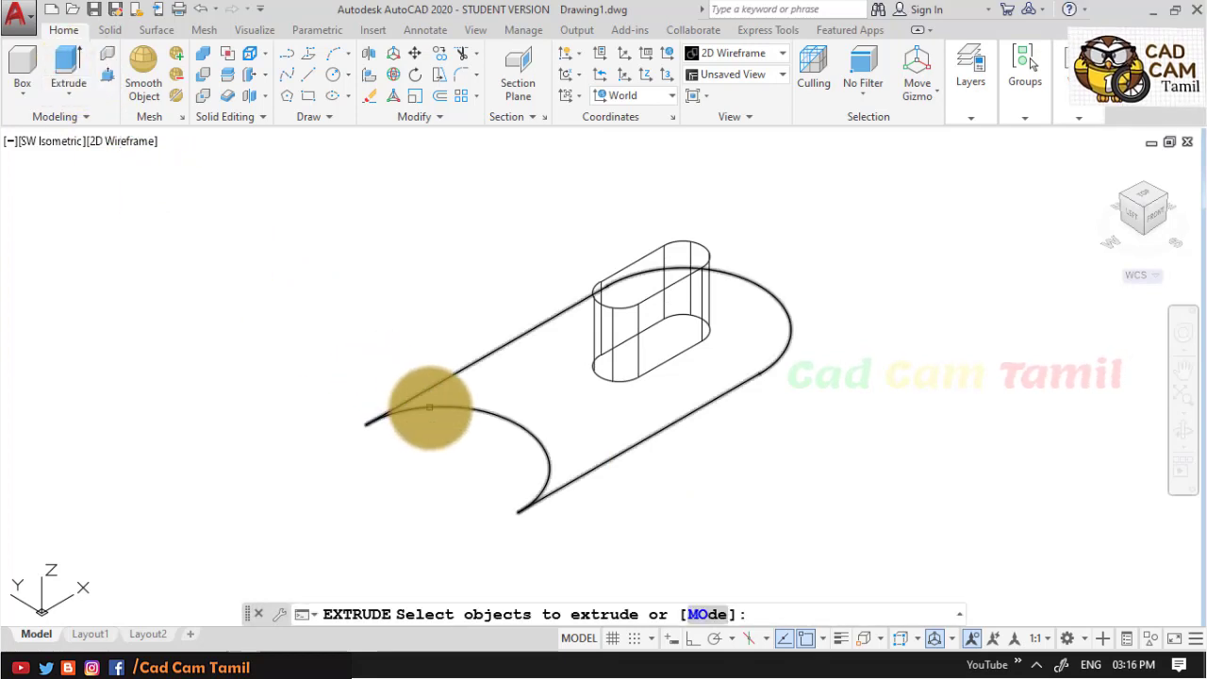
left_click(430, 407)
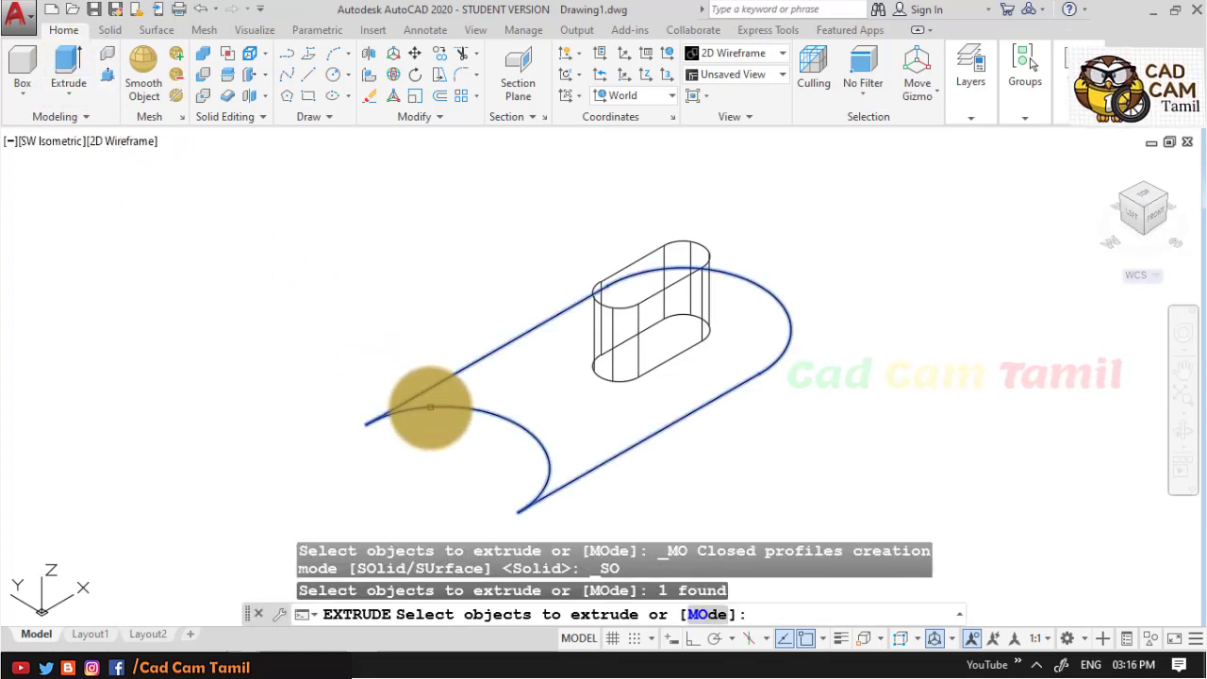
key("Return")
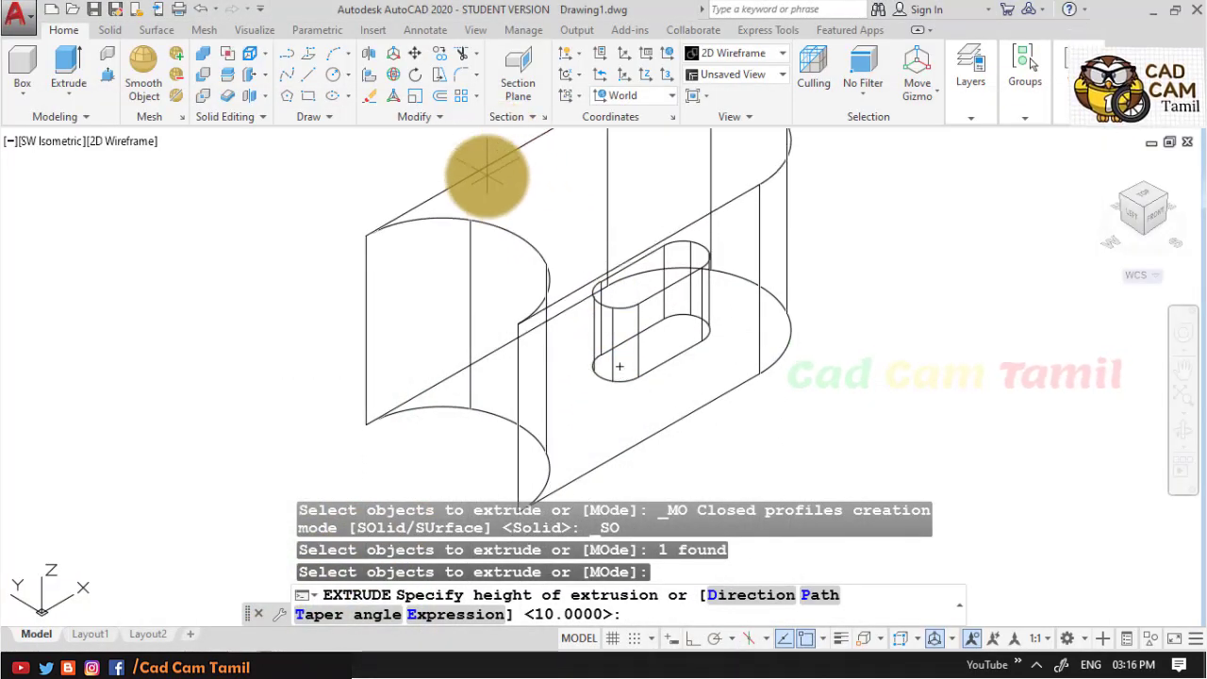
key("Return")
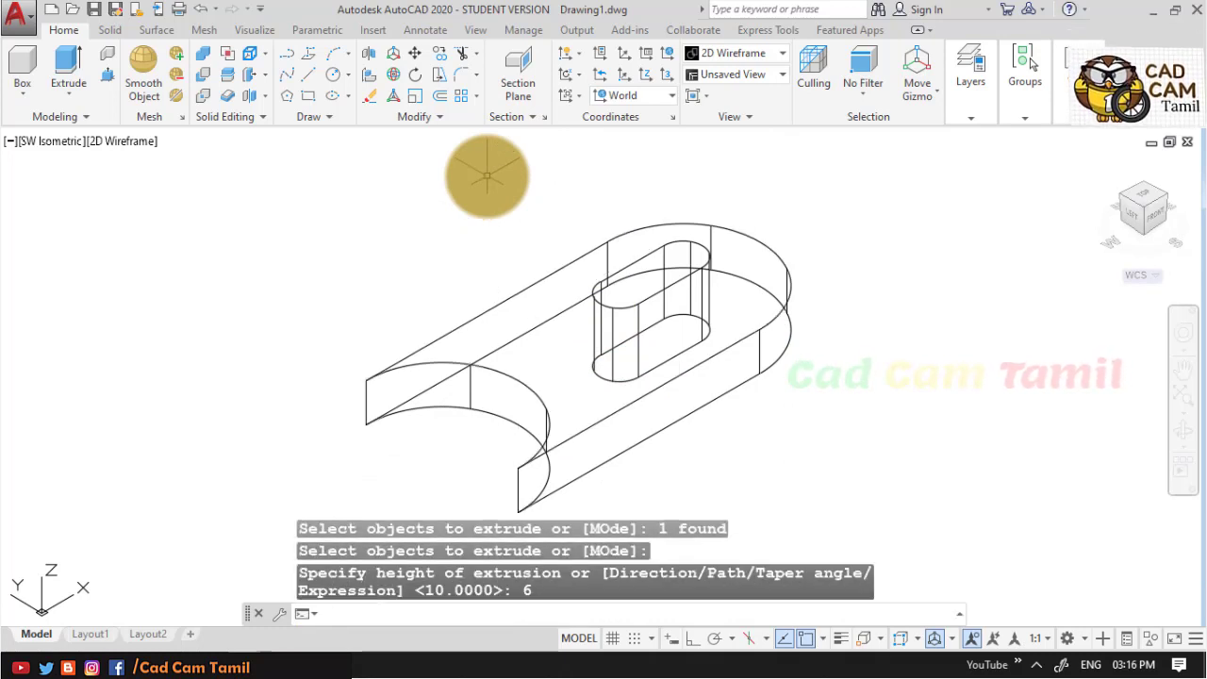
type("hide")
key("Return")
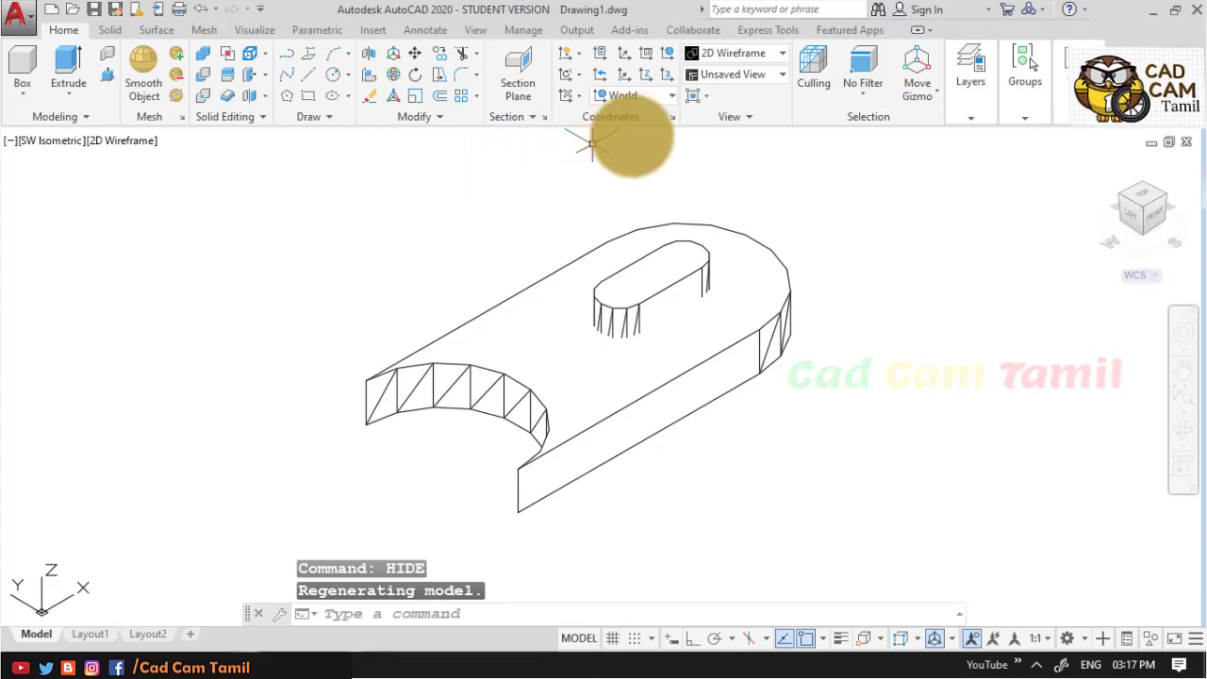
Apply the Shaded visual style and select the plate solid to confirm its height of 6
left_click(780, 54)
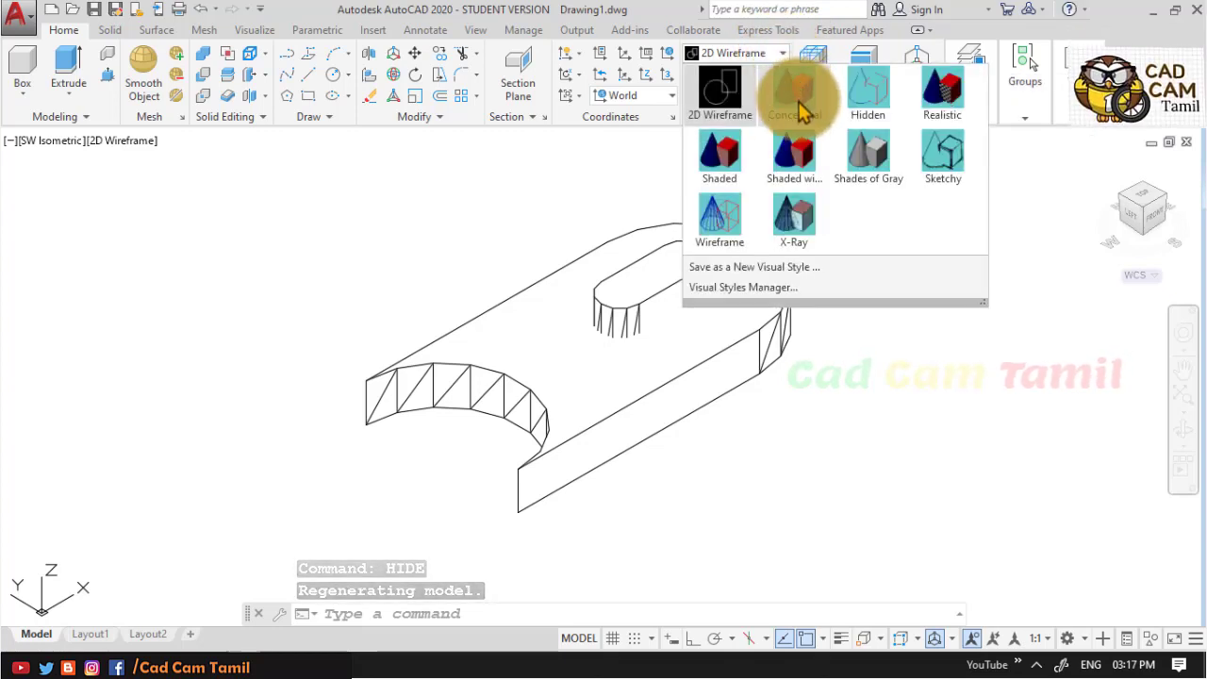
left_click(740, 168)
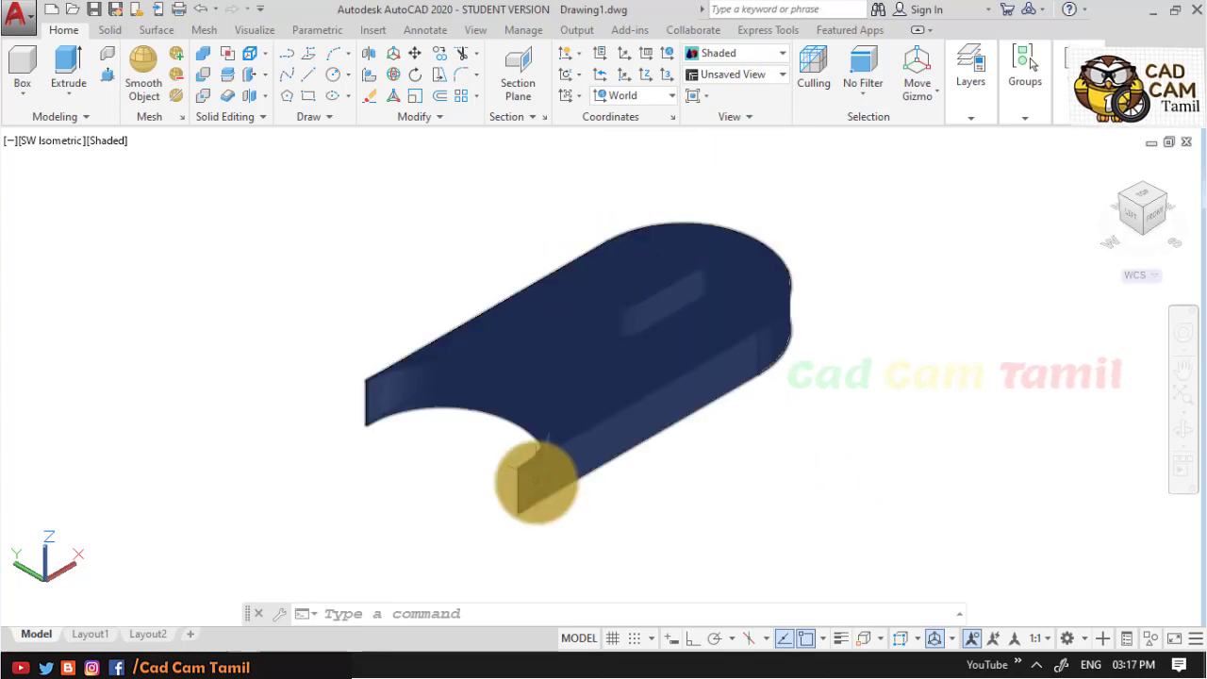
mouse_move(589, 425)
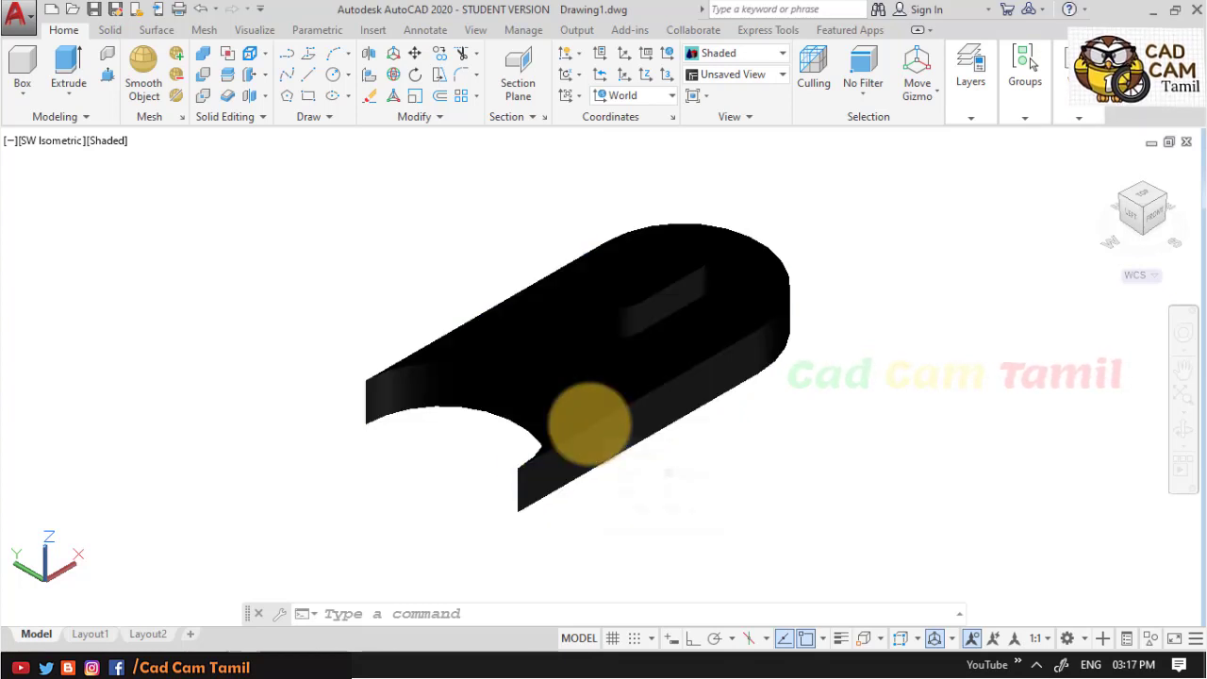
left_click(589, 424)
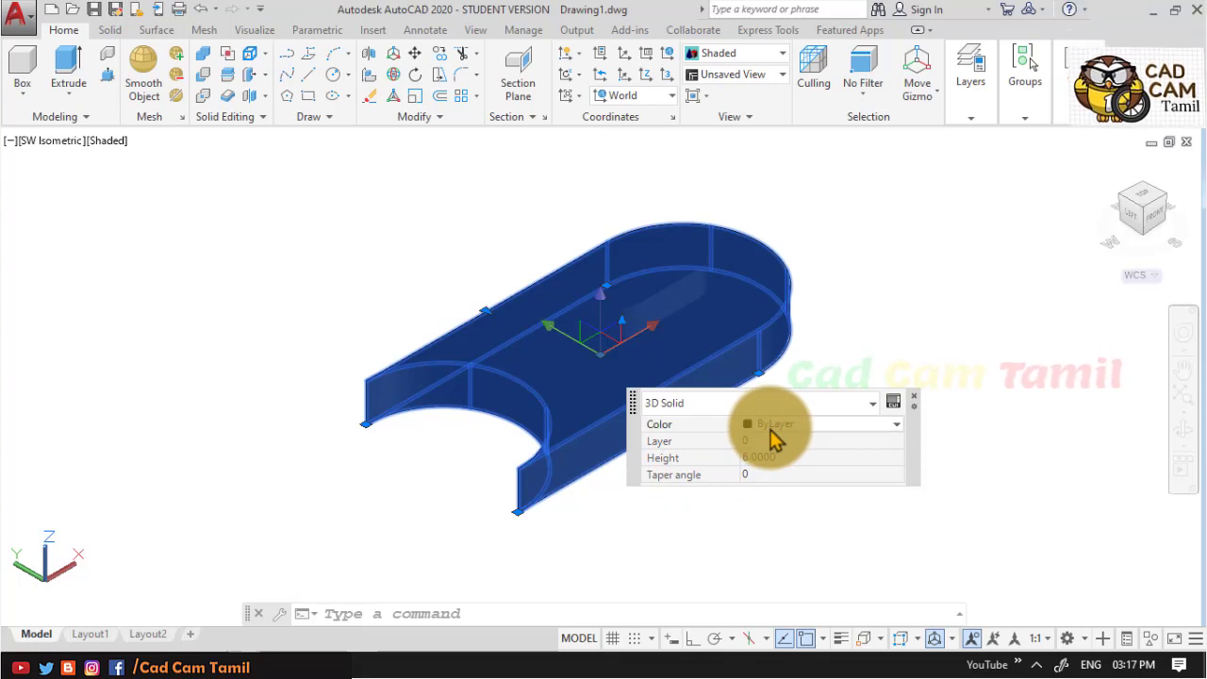
Set the plate solid's colour to yellow in Quick Properties
left_click(776, 428)
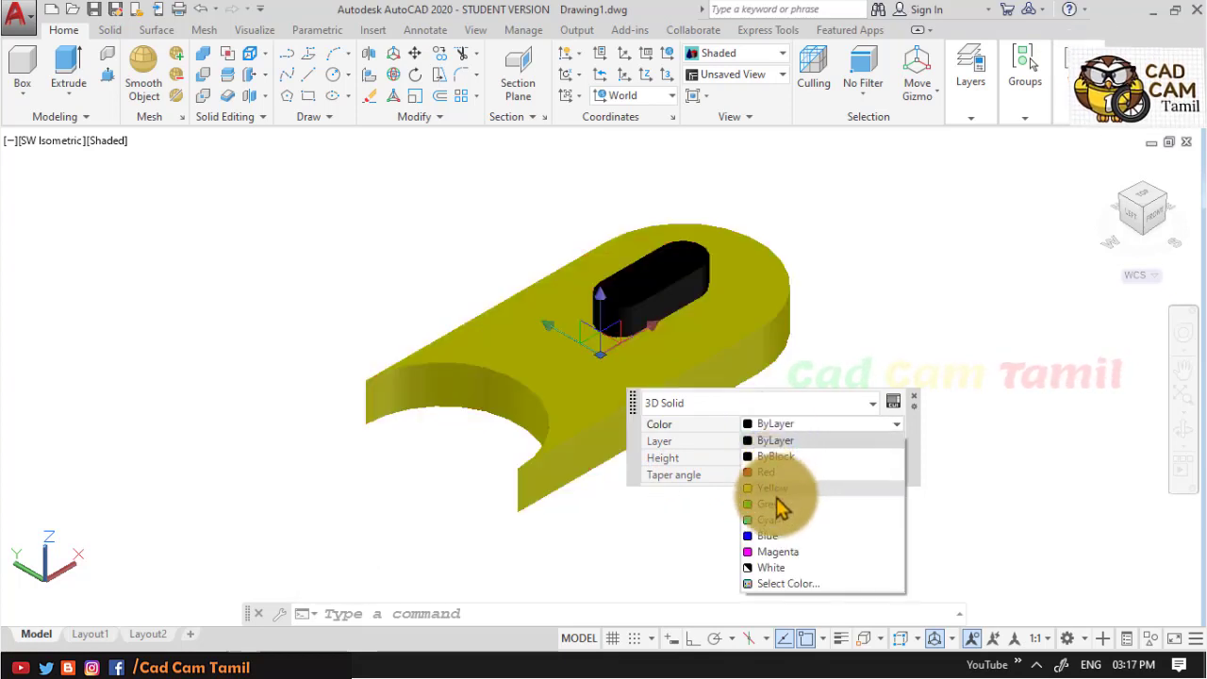
left_click(382, 473)
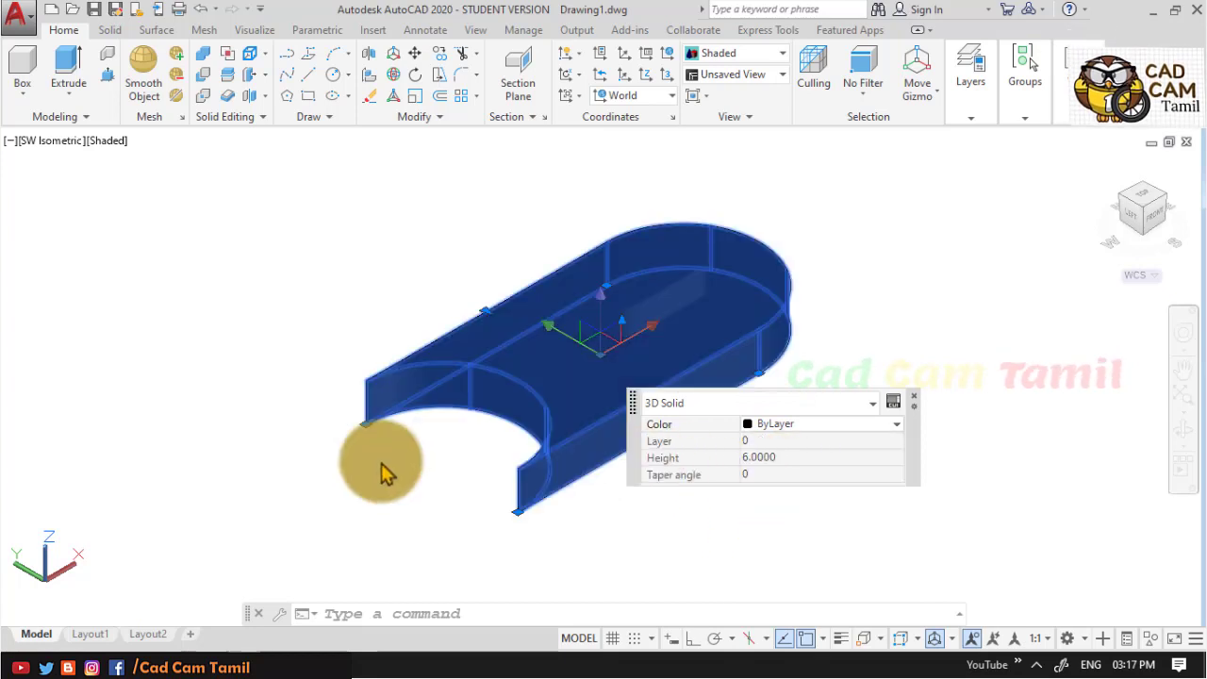
left_click(801, 424)
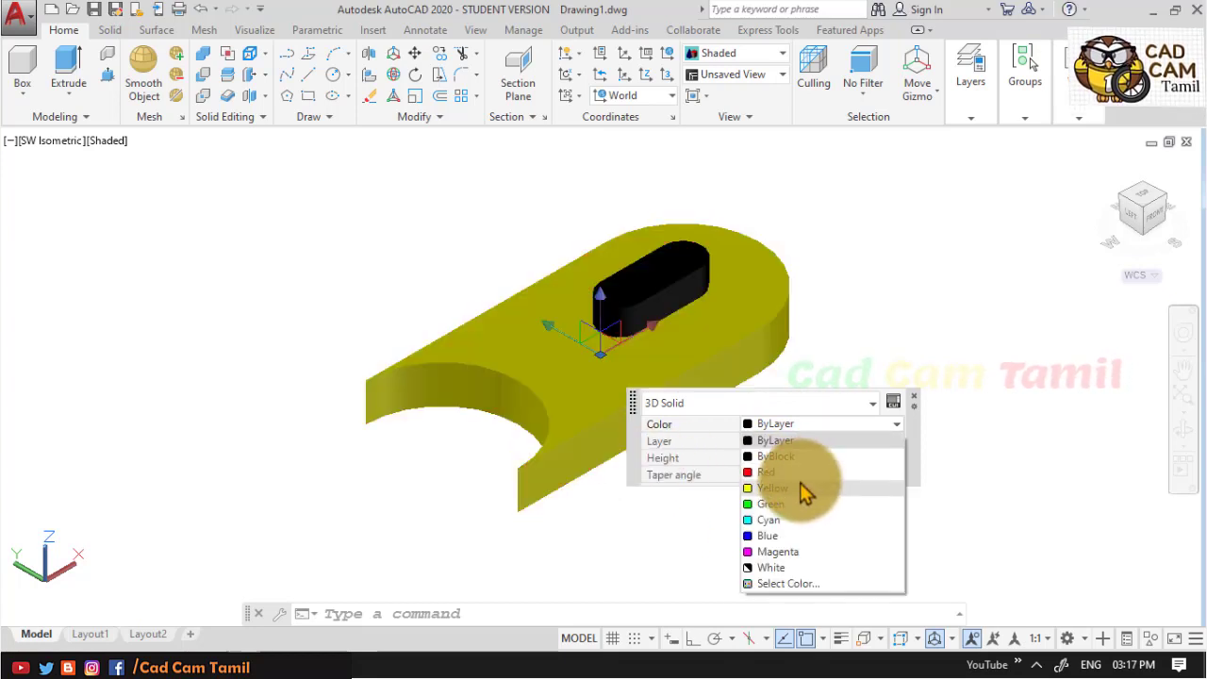
left_click(797, 488)
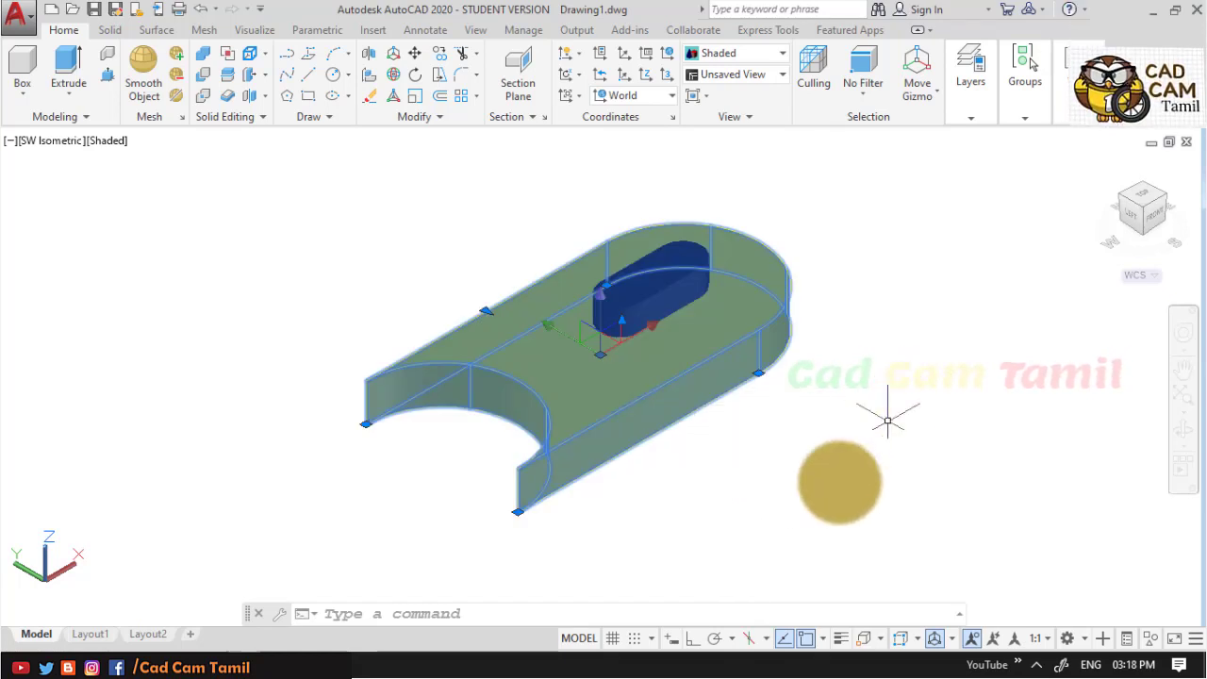
key("Escape")
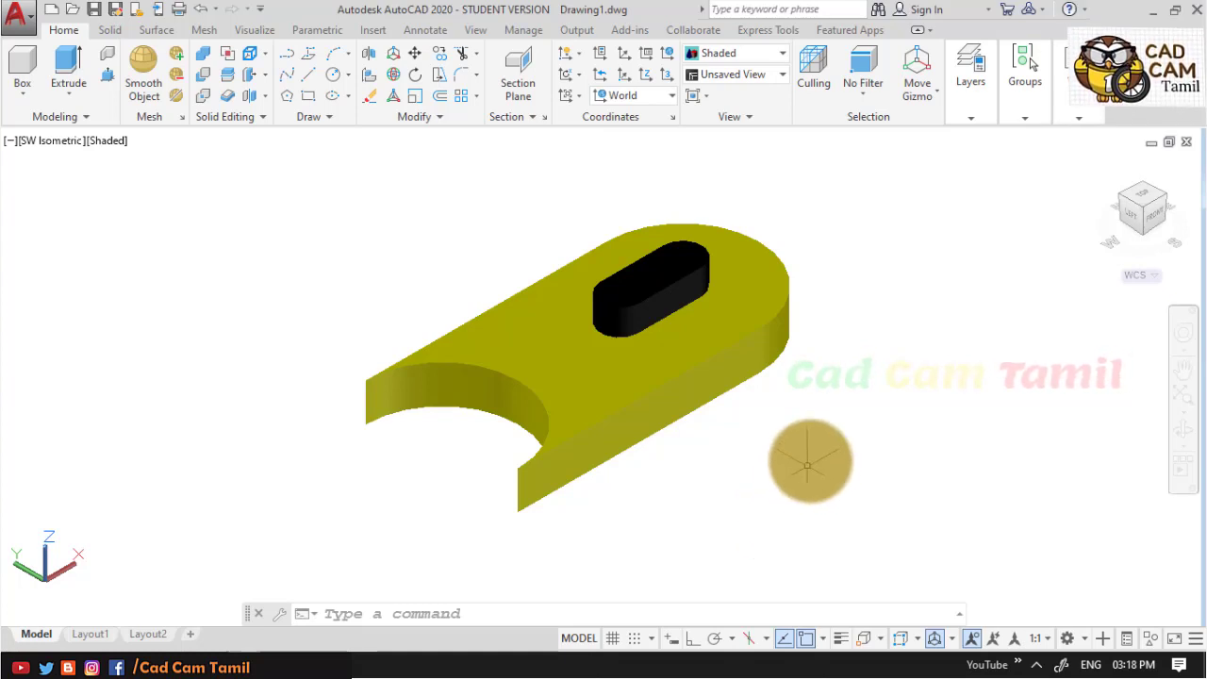
Set the slot solid's colour to green and deselect it
left_click(669, 273)
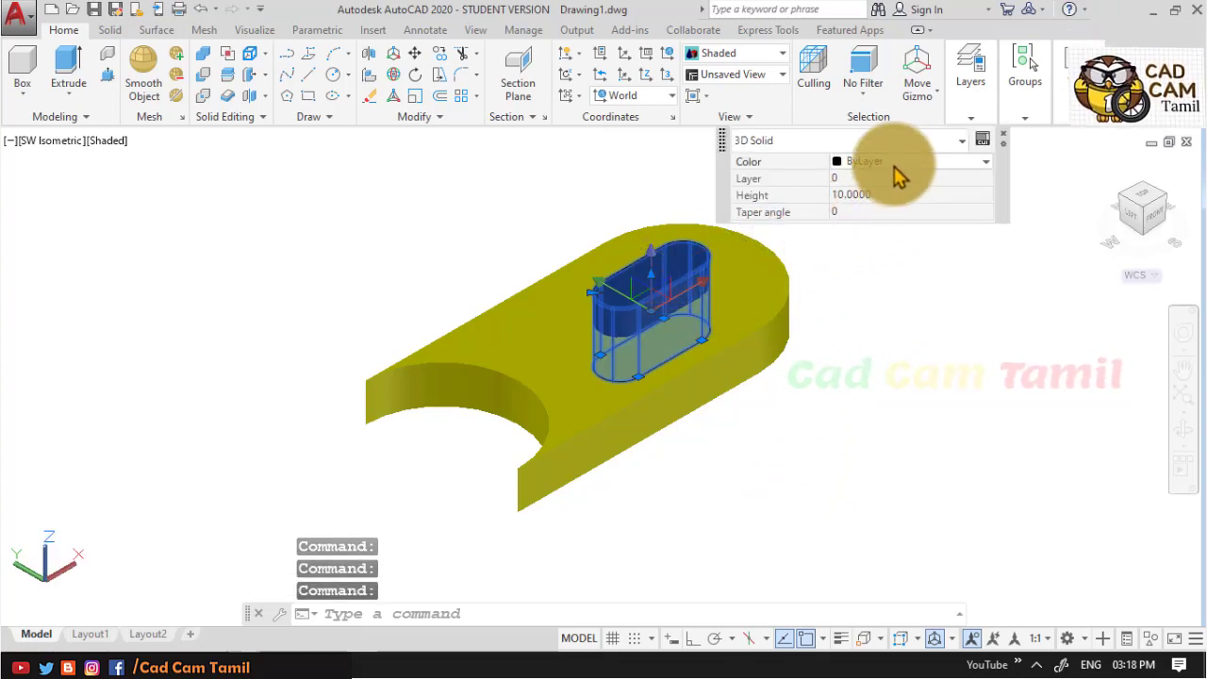
left_click(899, 165)
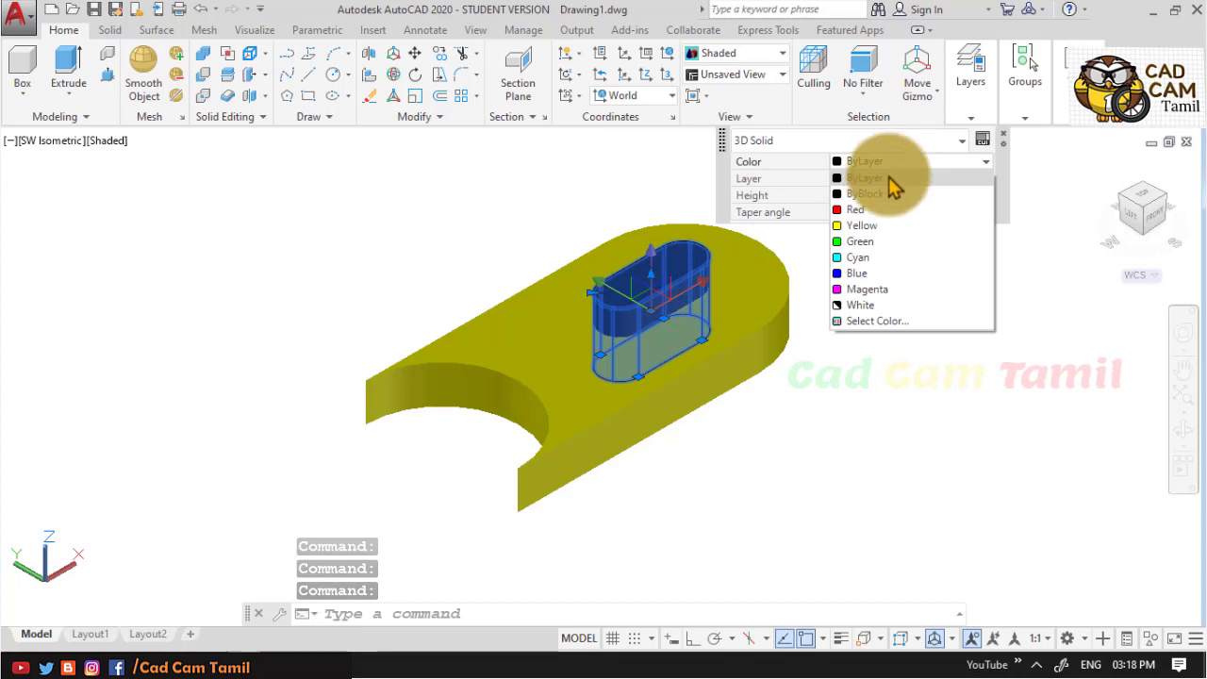
left_click(873, 243)
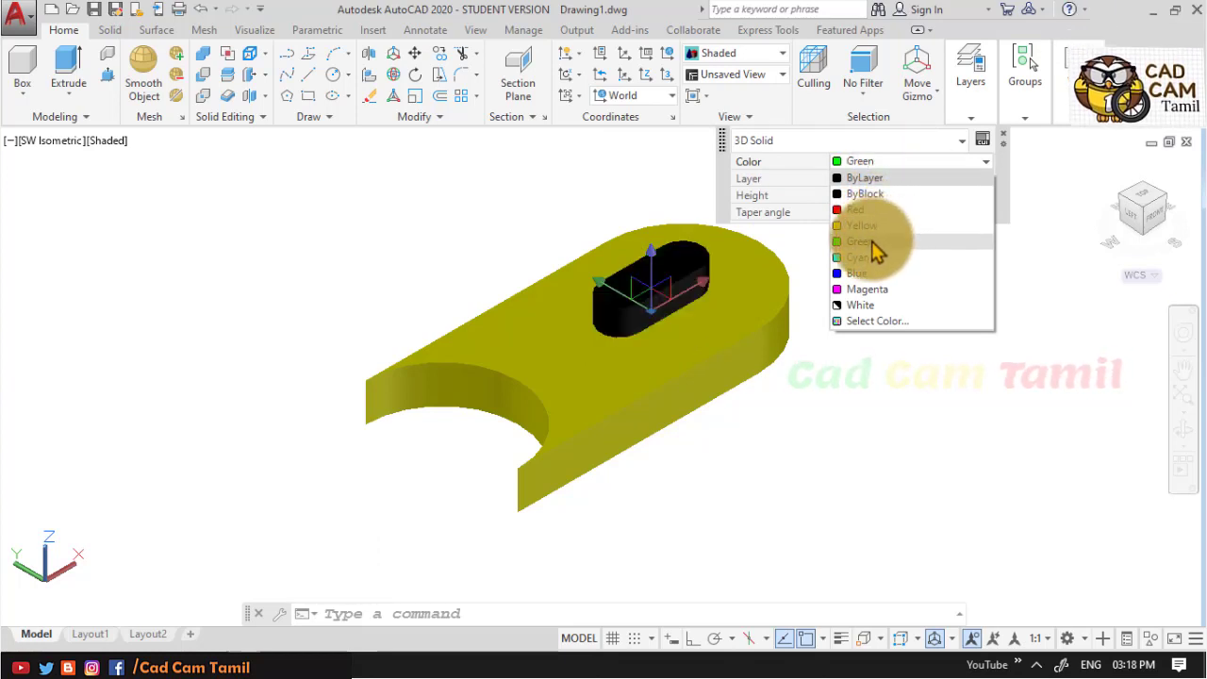
key("Escape")
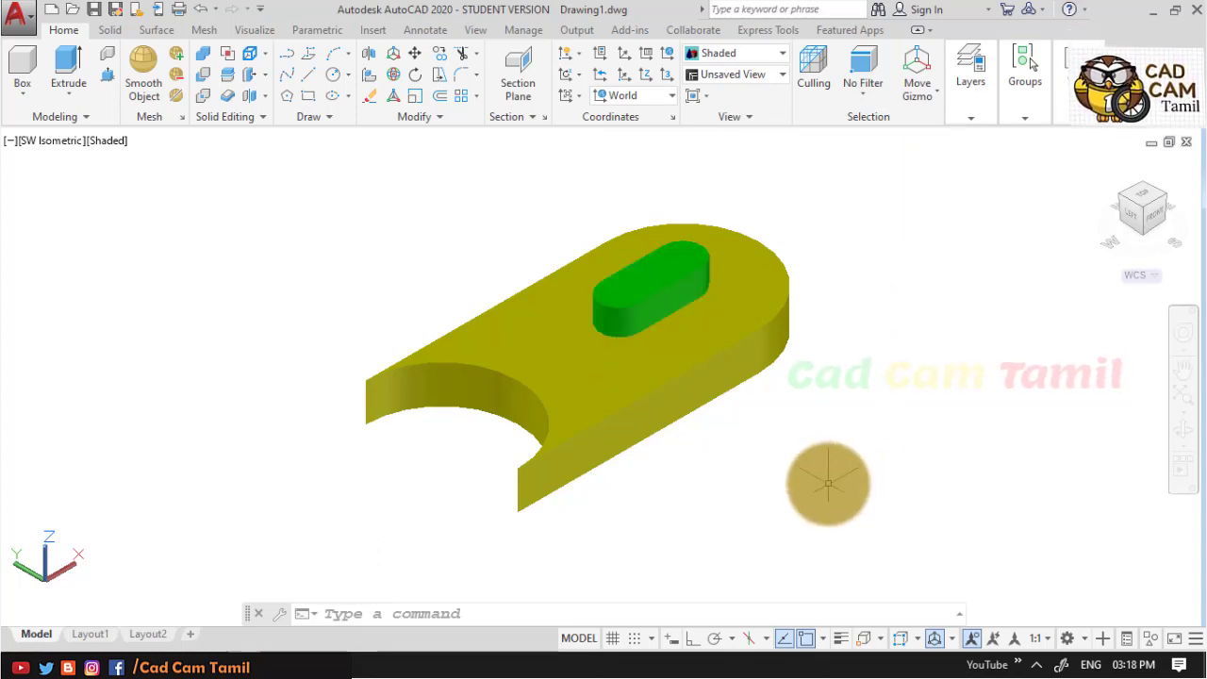
scroll(698, 201, "up", 2)
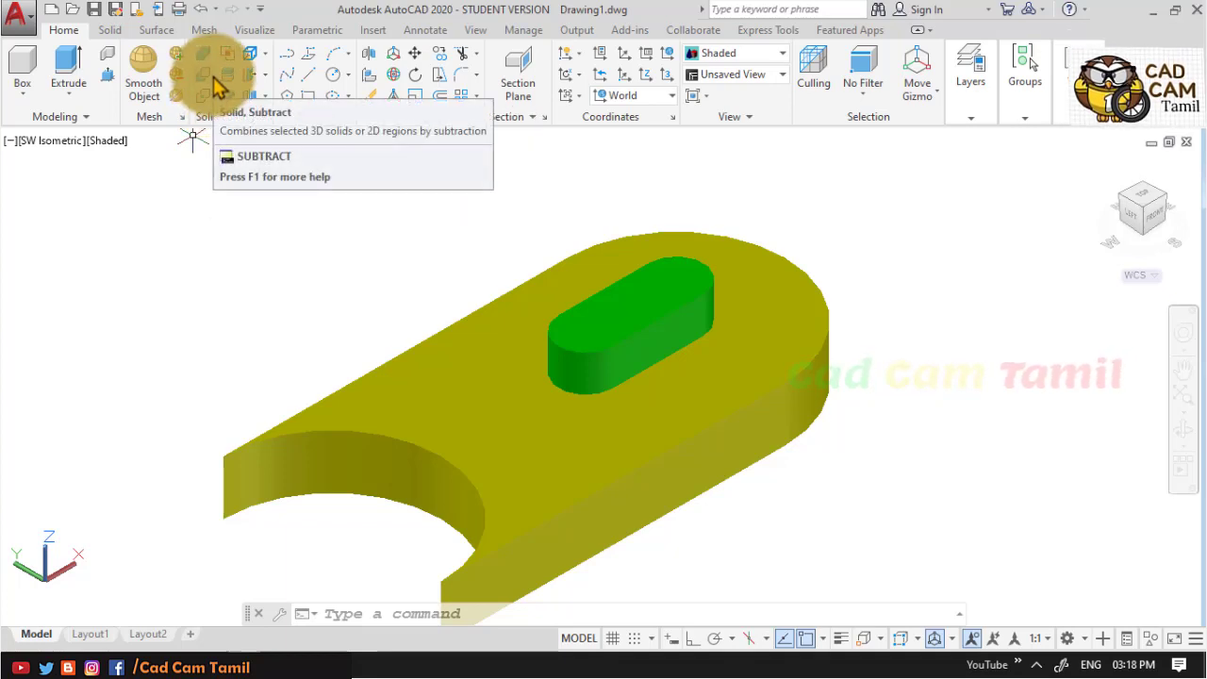
mouse_move(202, 74)
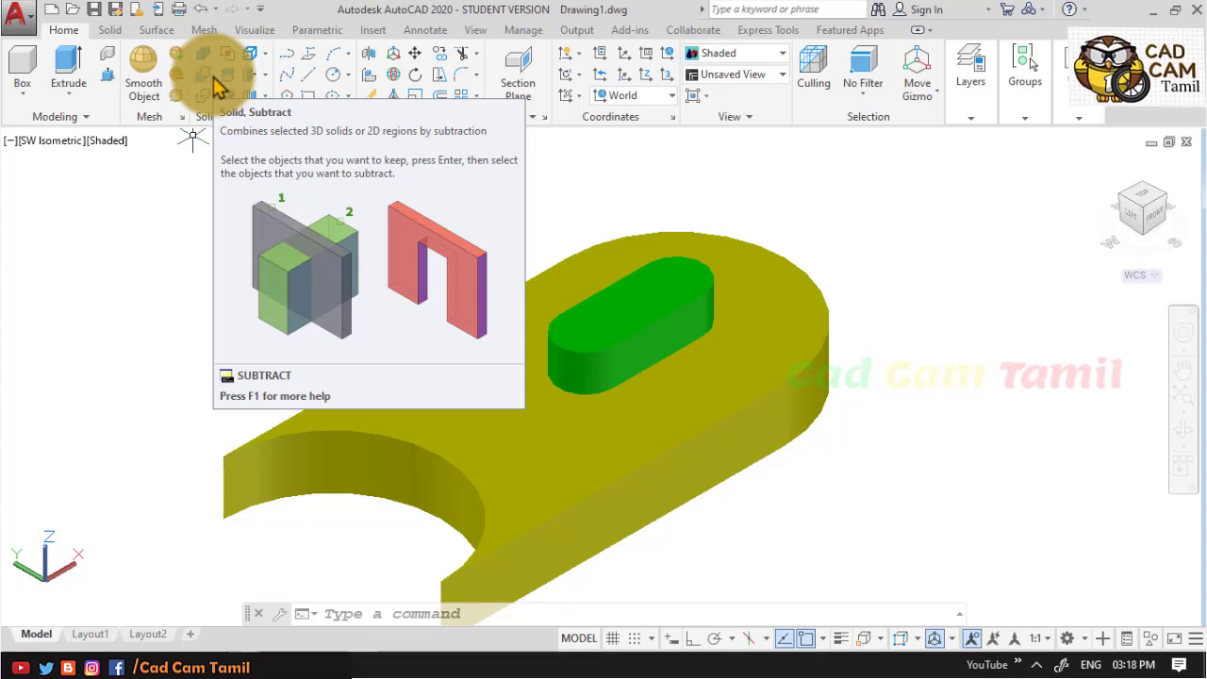
Subtract the slot solid from the plate, then orbit to confirm the slot goes through
left_click(214, 80)
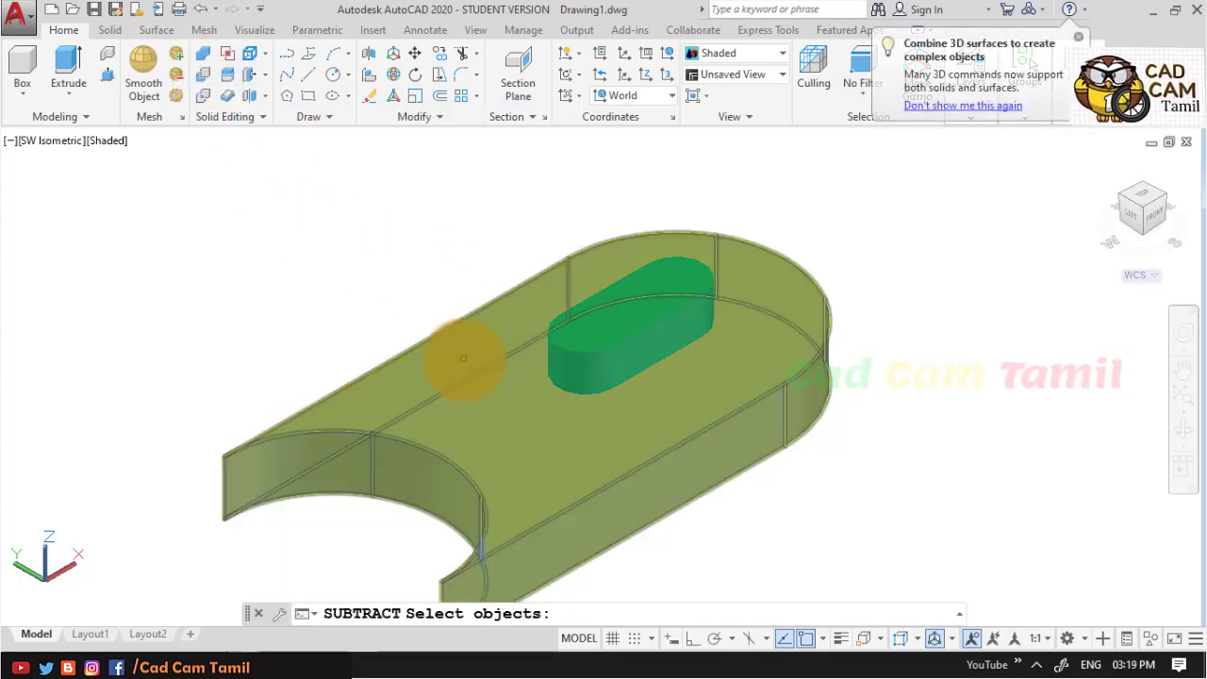
left_click(463, 358)
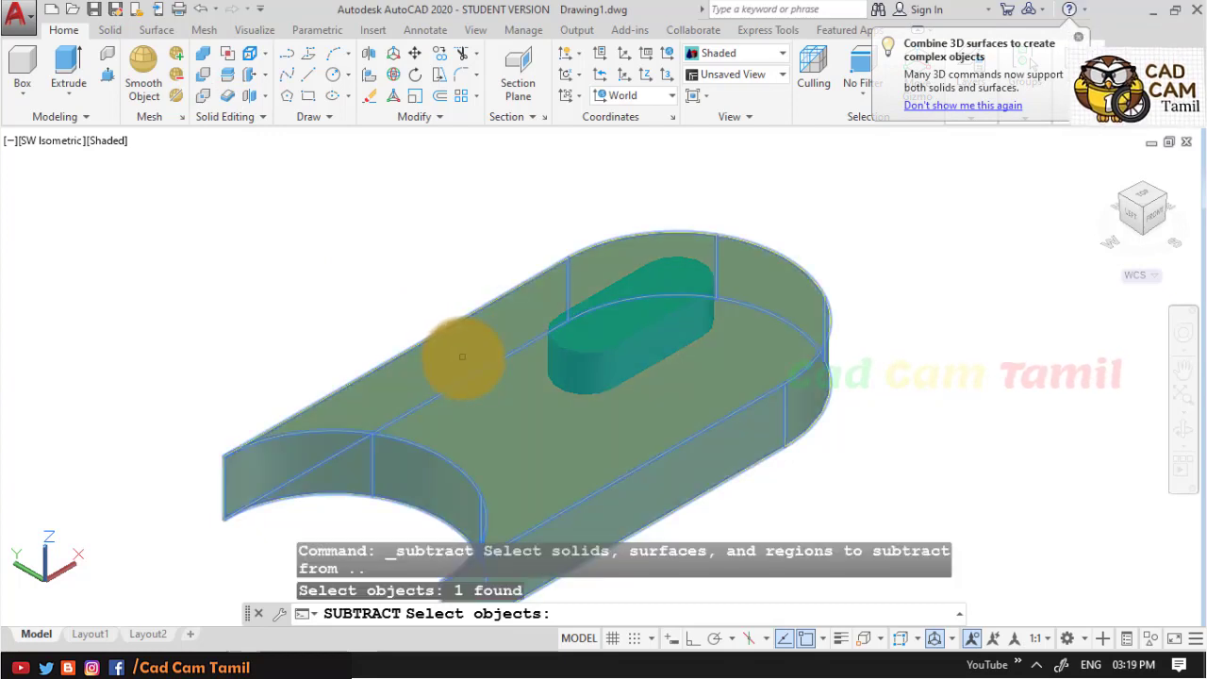
key("Return")
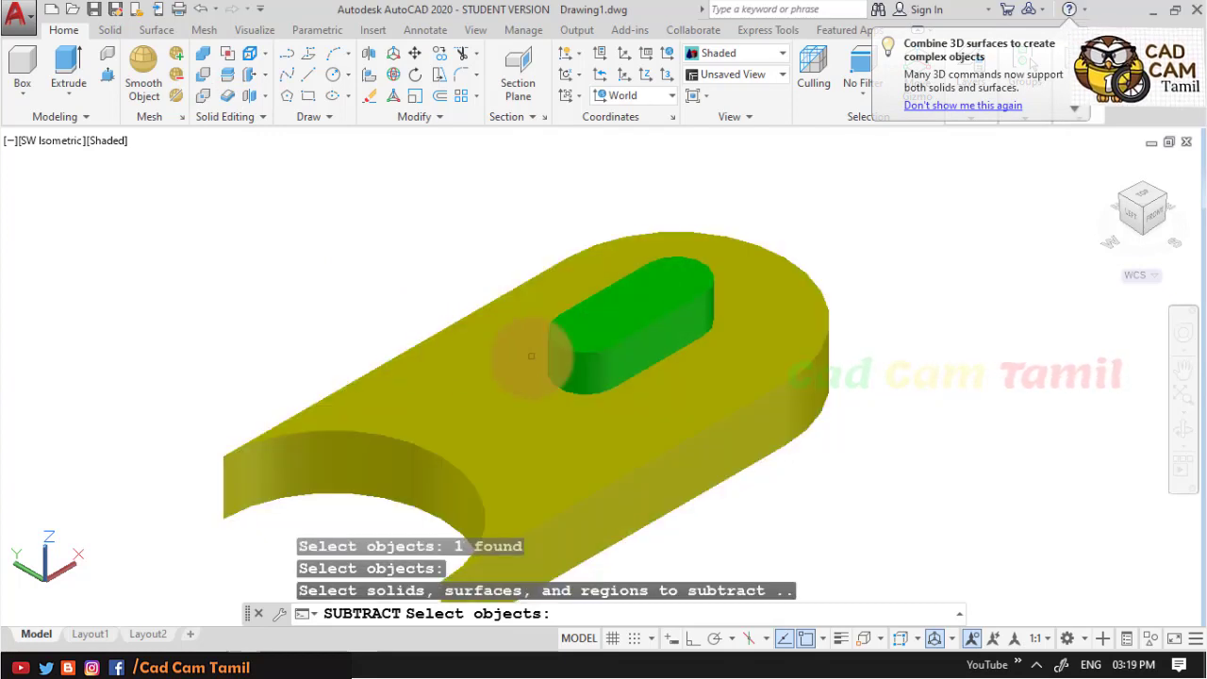
left_click(569, 364)
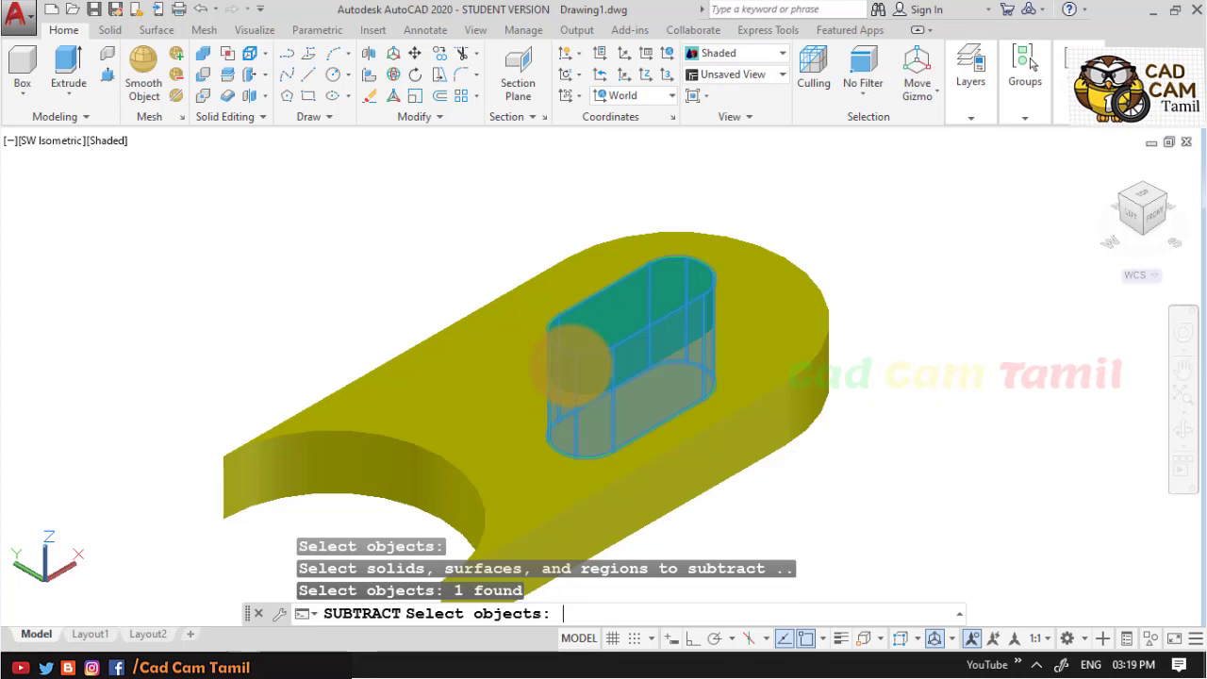
key("Return")
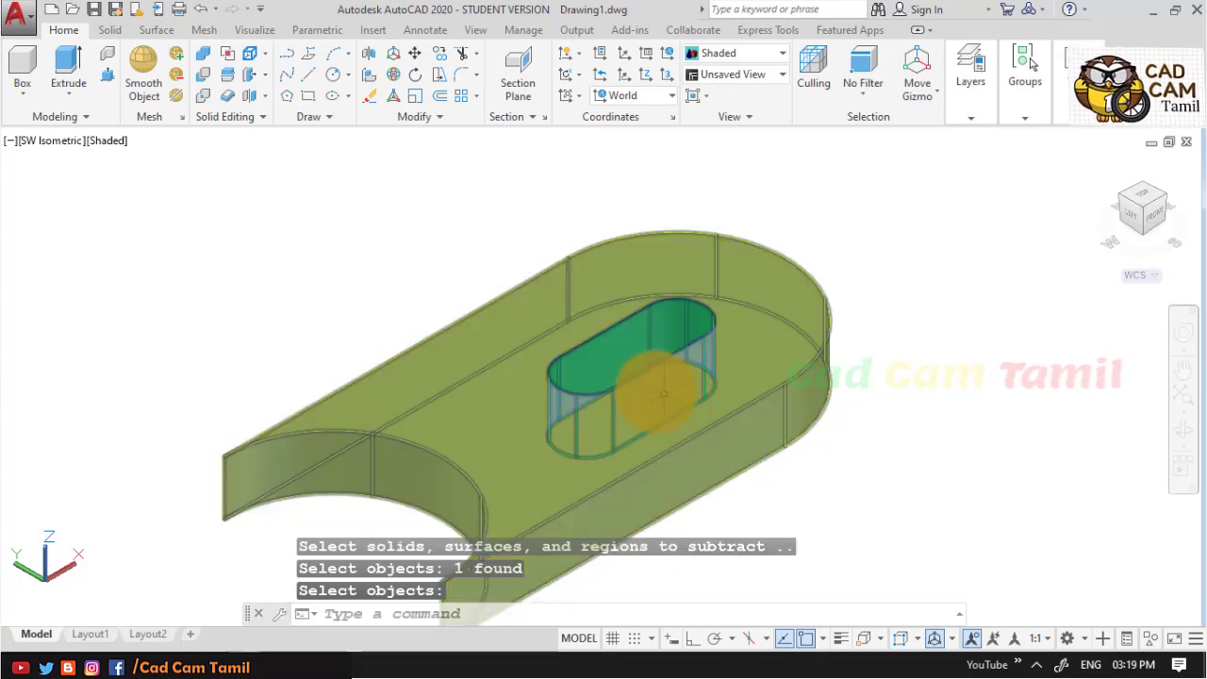
scroll(911, 318, "up", 1)
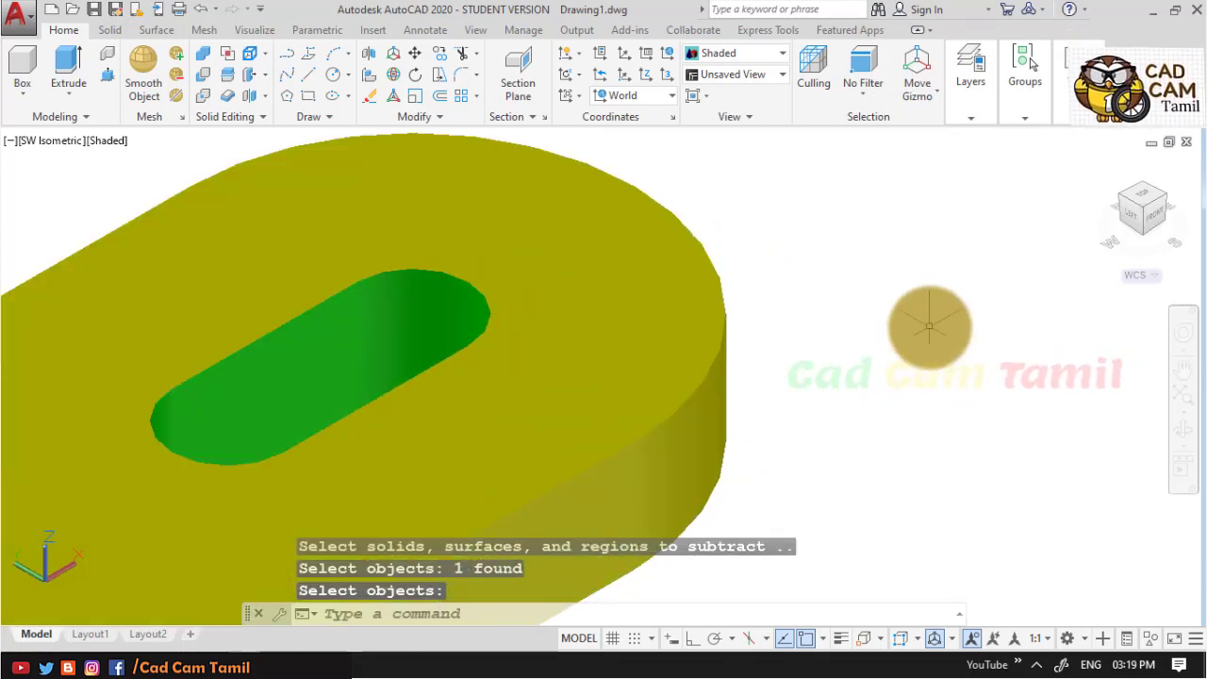
scroll(928, 326, "down", 2)
scroll(535, 478, "up", 1)
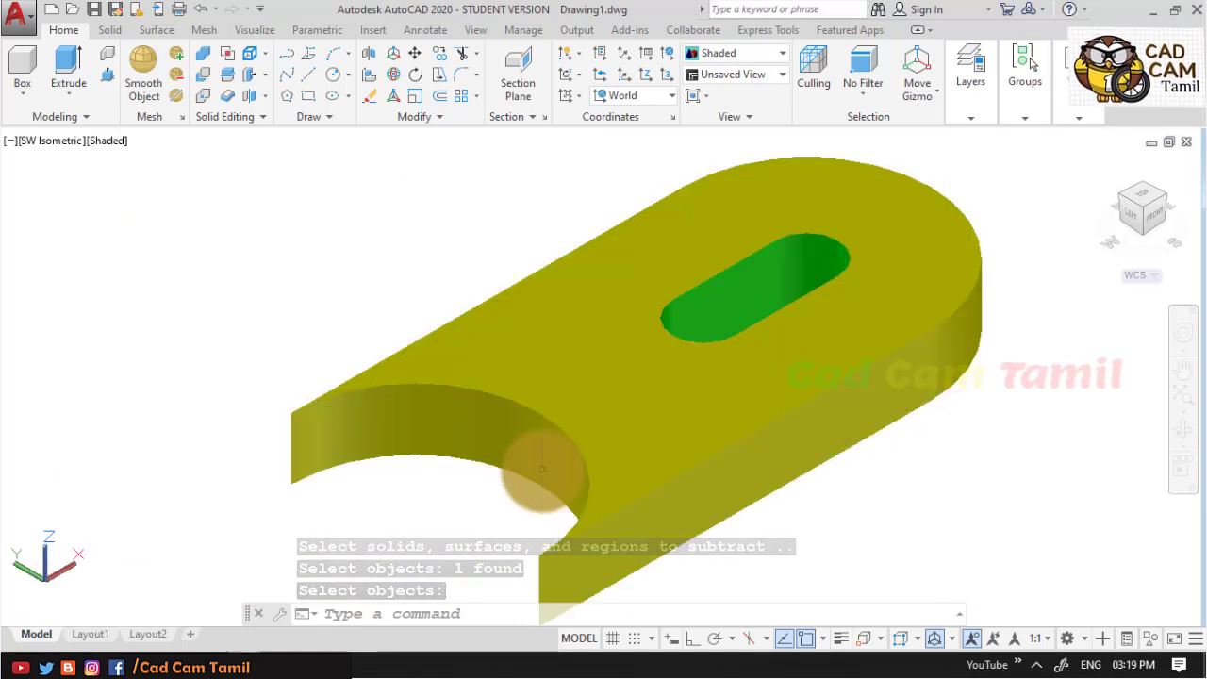
key("Return")
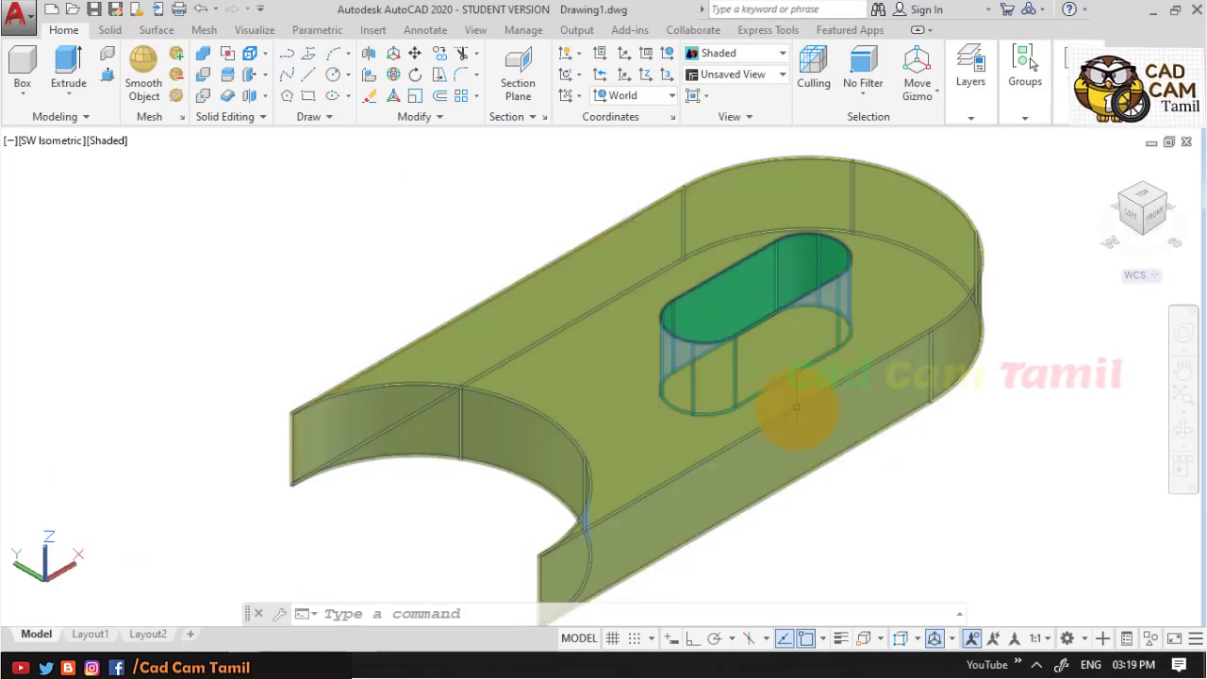
mouse_move(796, 407)
middle_mouse_down("shift")
mouse_move(840, 463)
mouse_move(873, 409)
mouse_move(827, 372)
mouse_move(781, 396)
mouse_move(783, 462)
mouse_move(776, 399)
mouse_move(782, 471)
mouse_move(818, 420)
mouse_move(827, 364)
mouse_move(763, 355)
mouse_move(722, 412)
mouse_move(735, 457)
mouse_move(764, 481)
mouse_move(813, 423)
mouse_move(787, 329)
mouse_move(717, 409)
mouse_move(703, 525)
mouse_move(749, 456)
middle_mouse_up("shift")
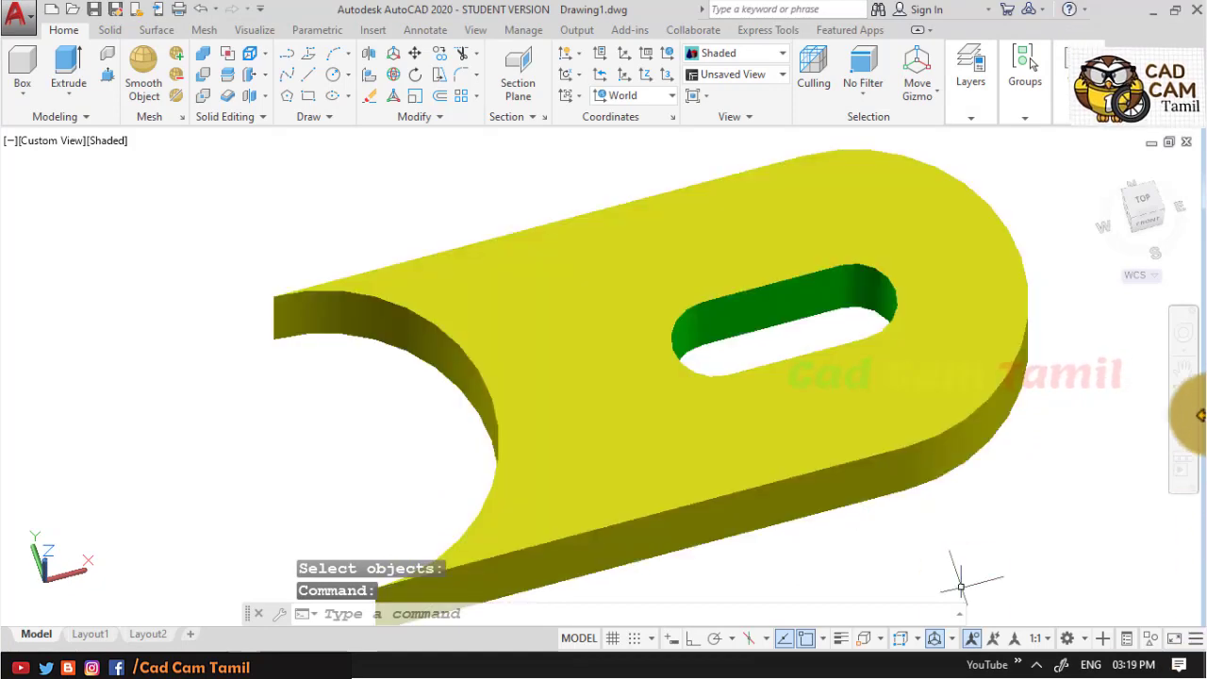
In Top view, draw a circle centred on the left cutout arc, reaching the plate's edge
left_click(1150, 202)
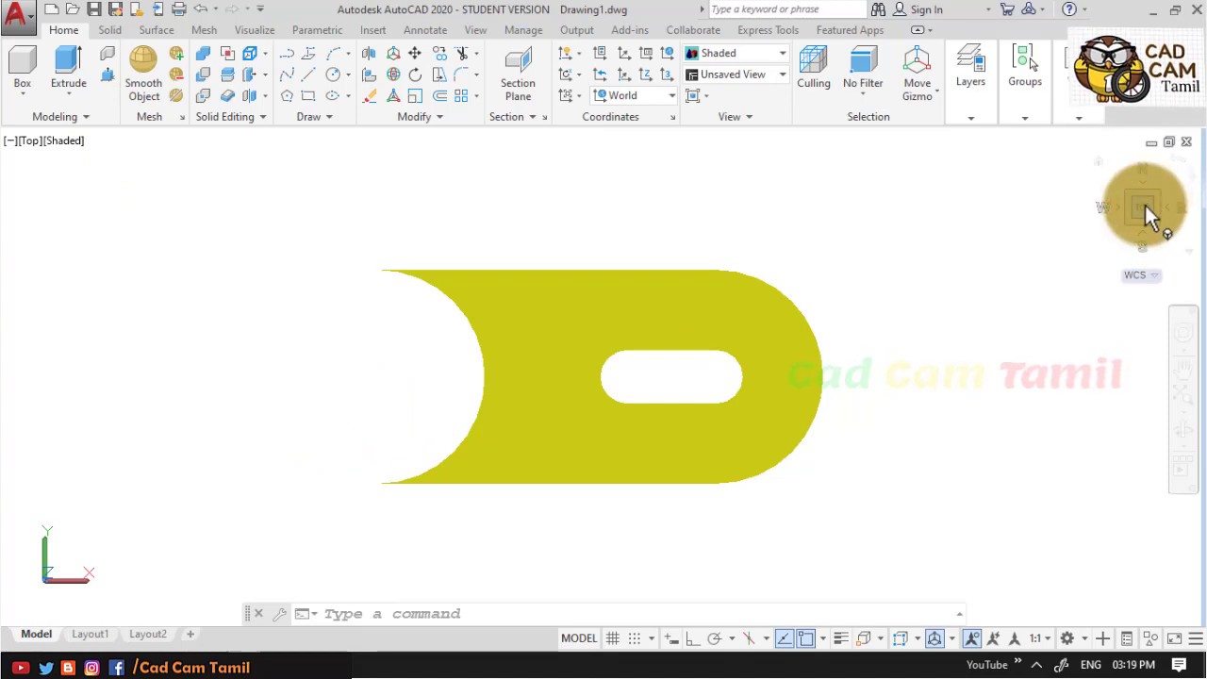
left_click(30, 141)
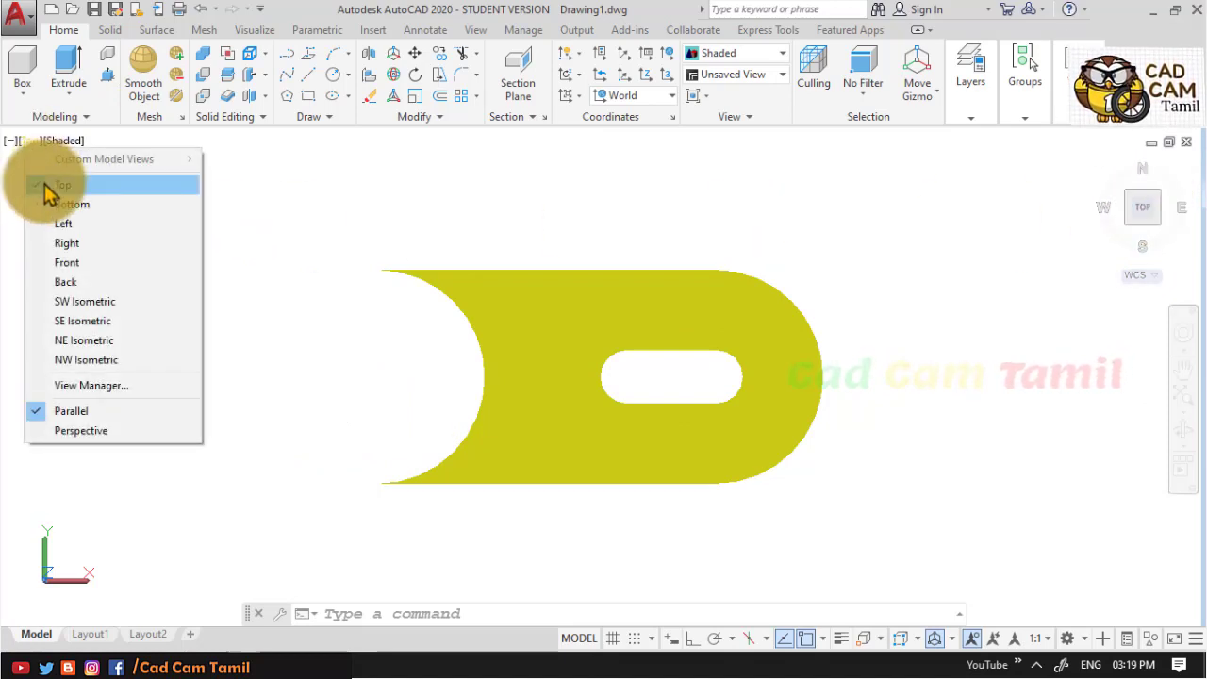
left_click(315, 226)
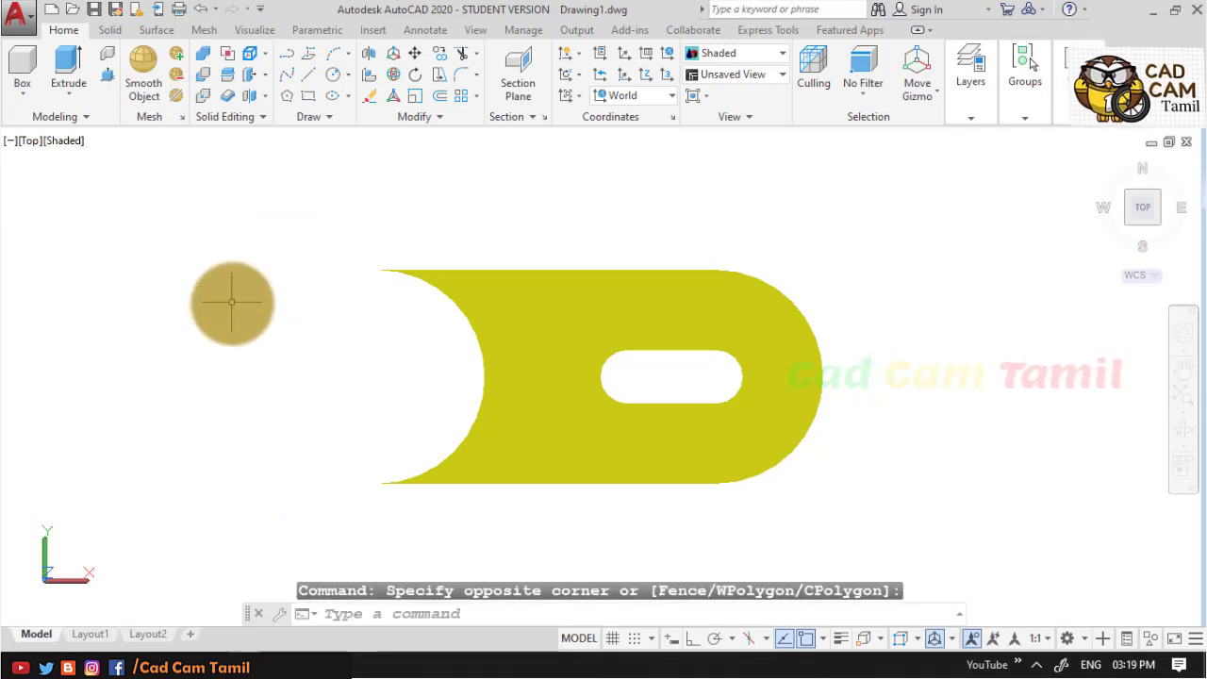
left_click(332, 75)
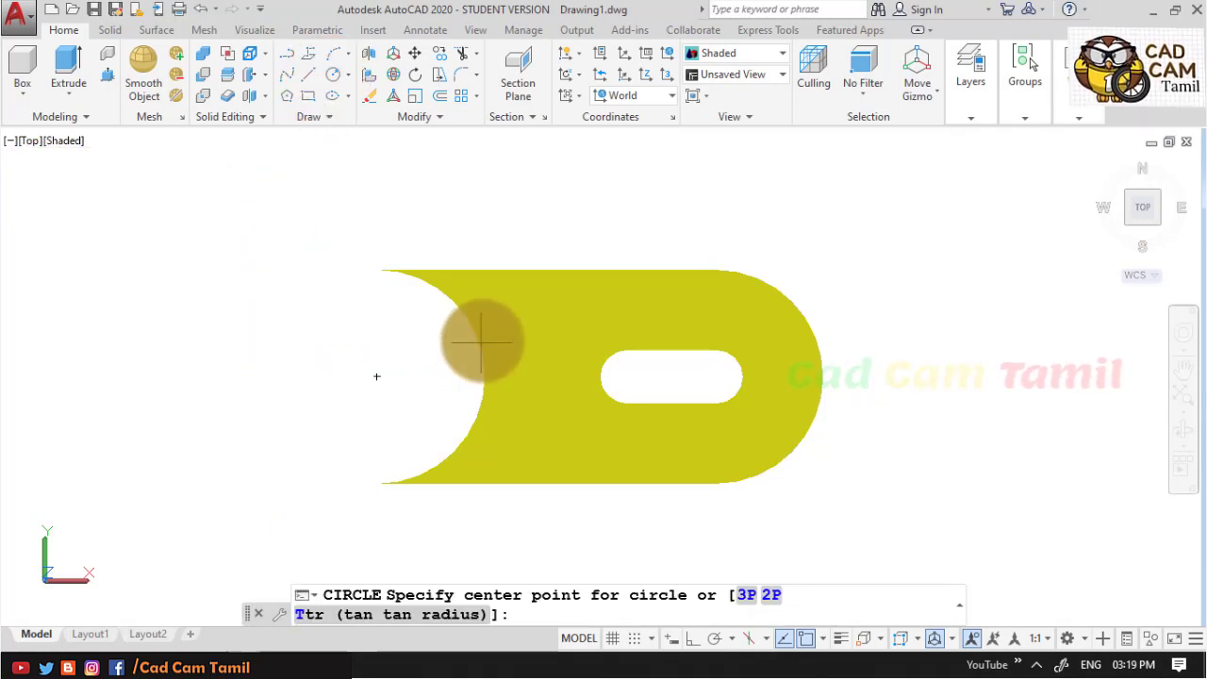
left_click(376, 376)
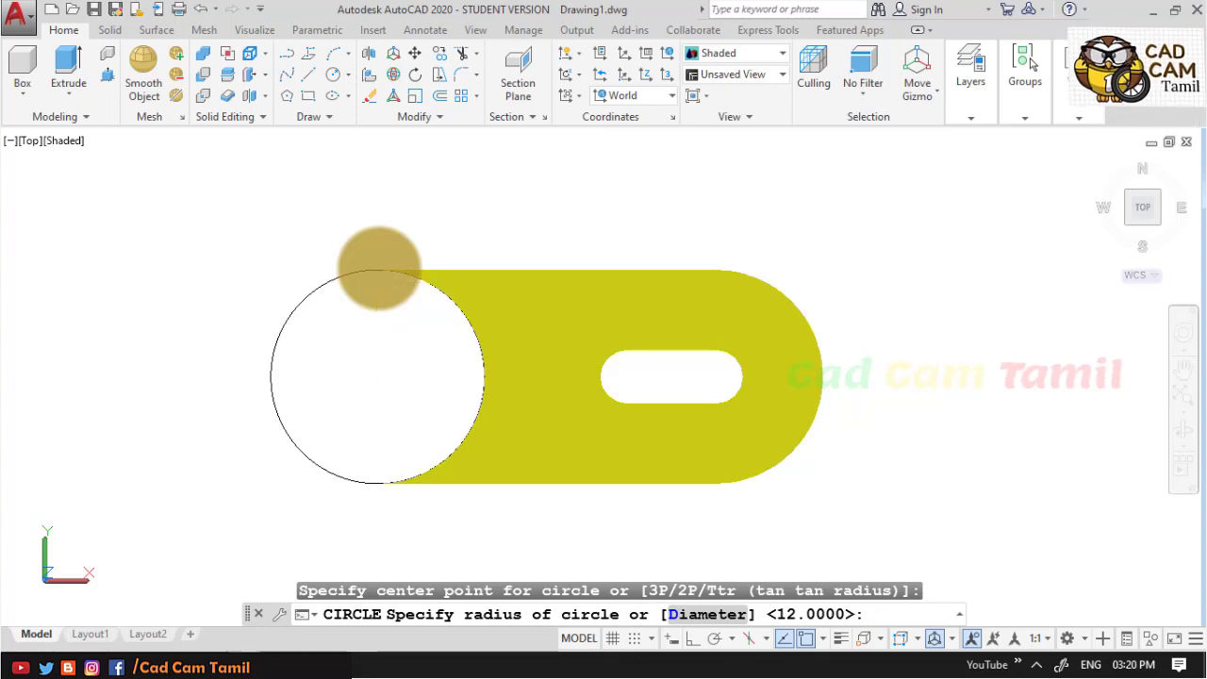
left_click(376, 271)
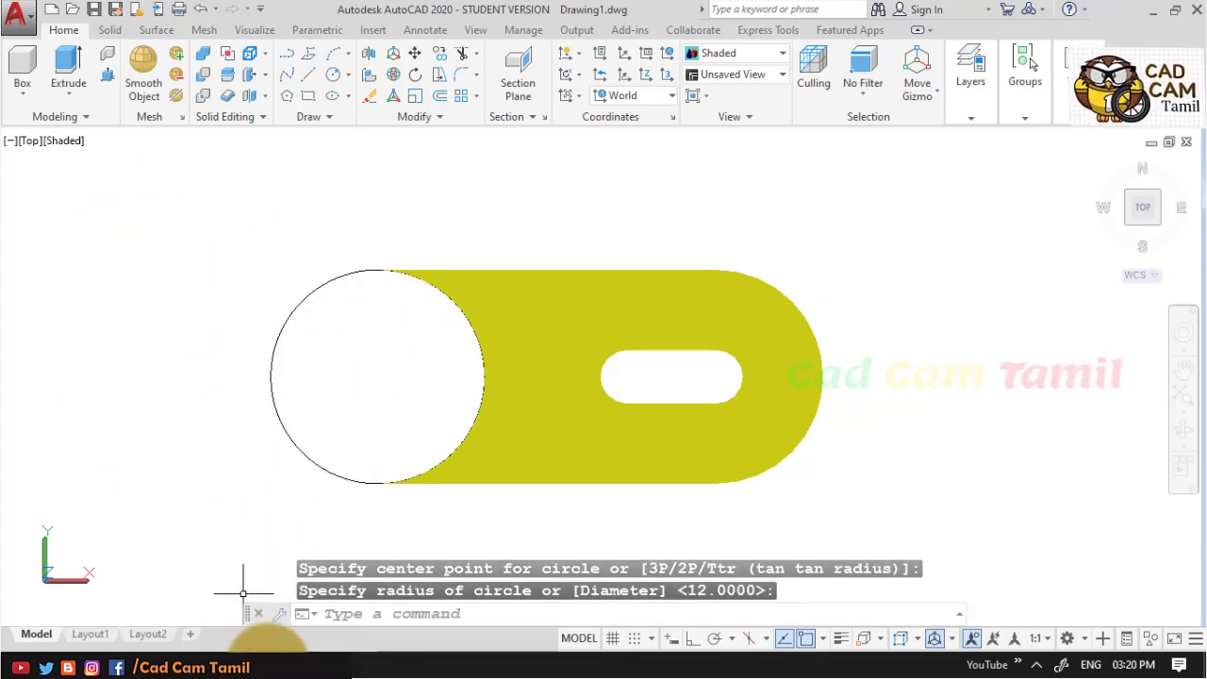
left_click(273, 594)
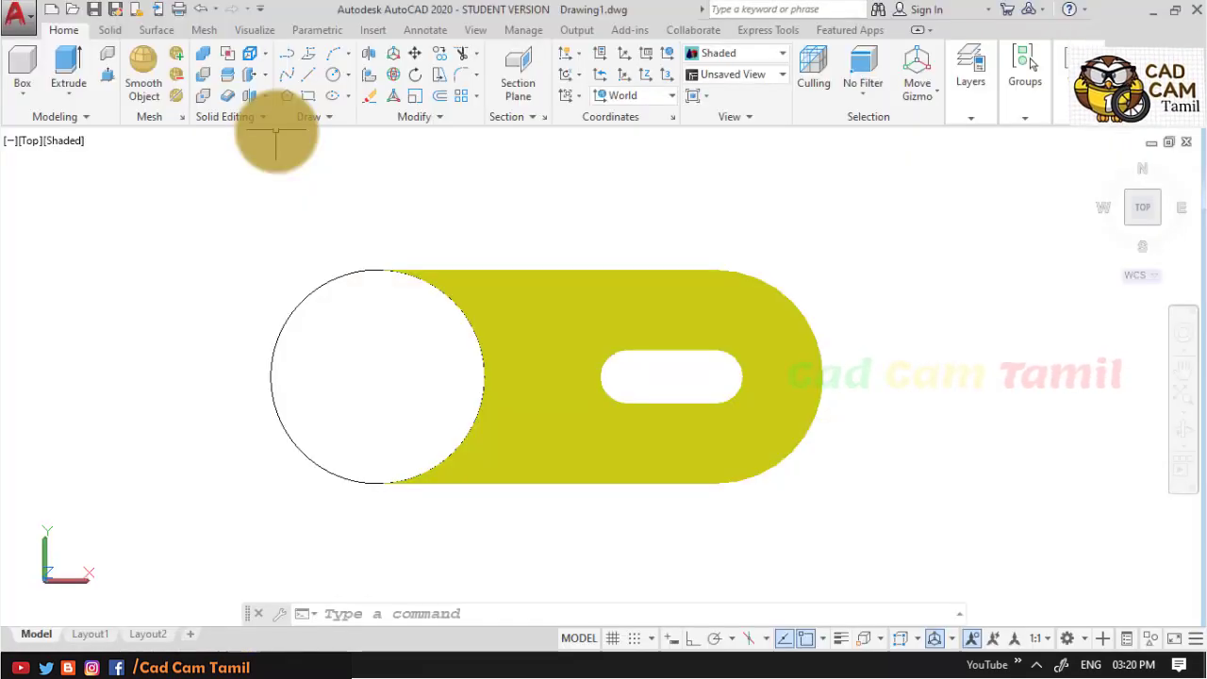
left_click(332, 279)
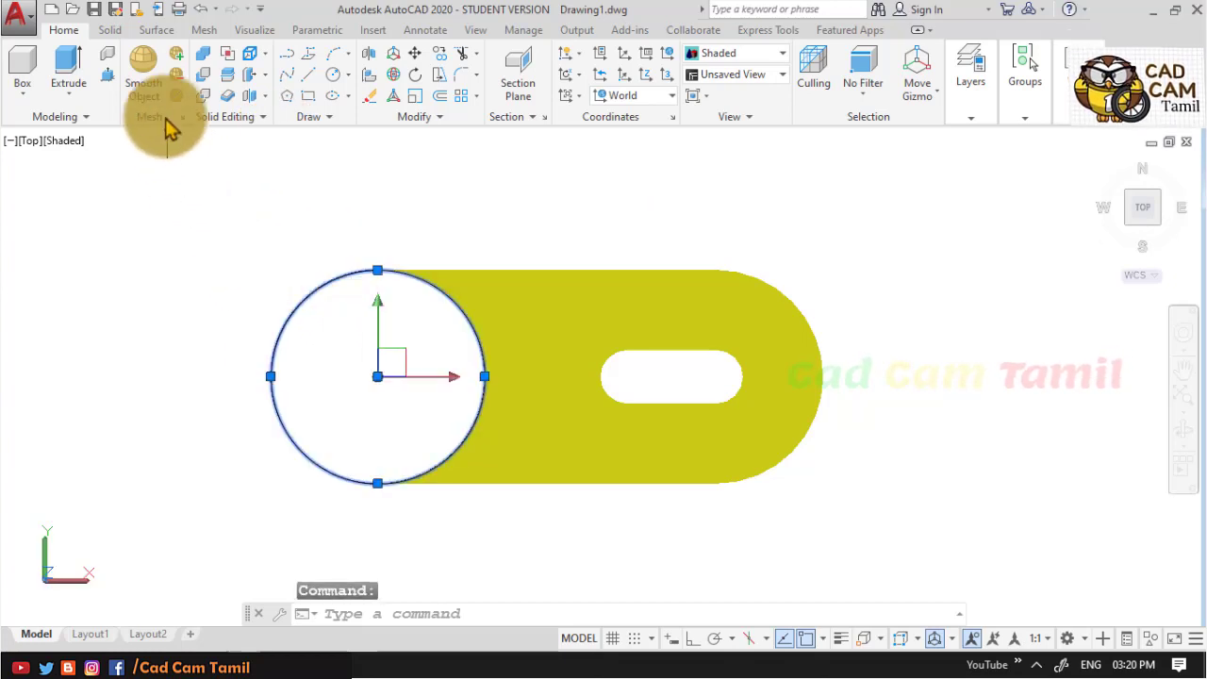
Extrude the circle 18 units into a cylinder, viewed from SW isometric
left_click(79, 76)
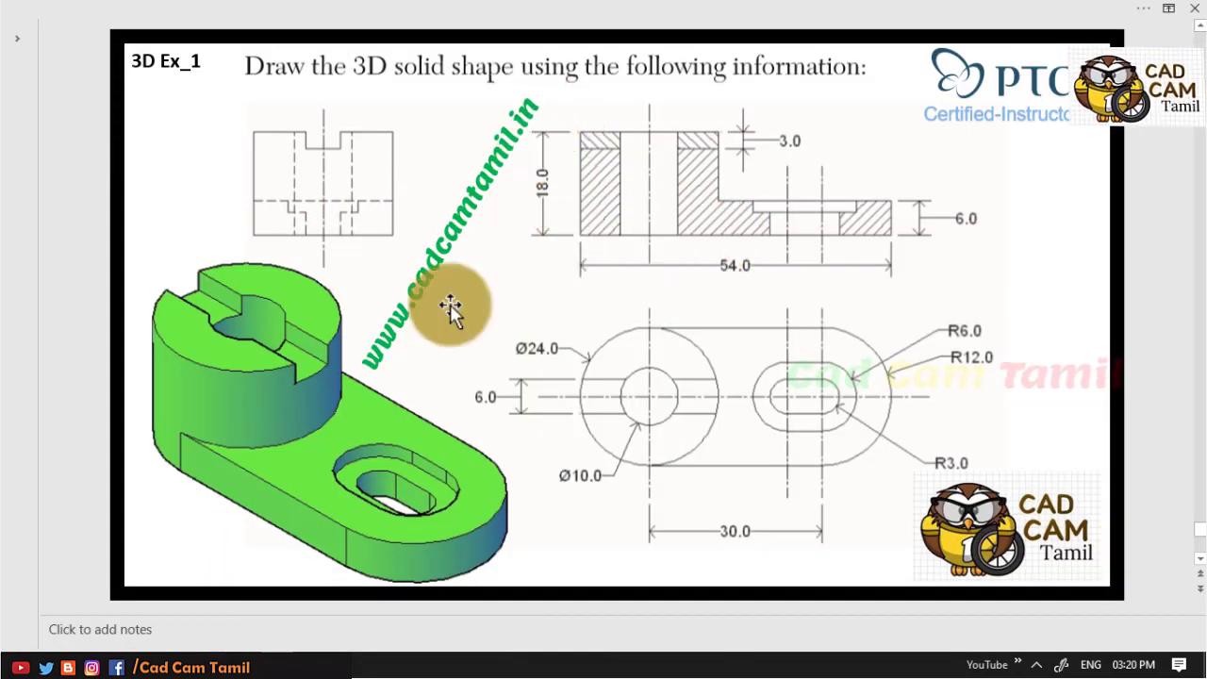
left_click(216, 575)
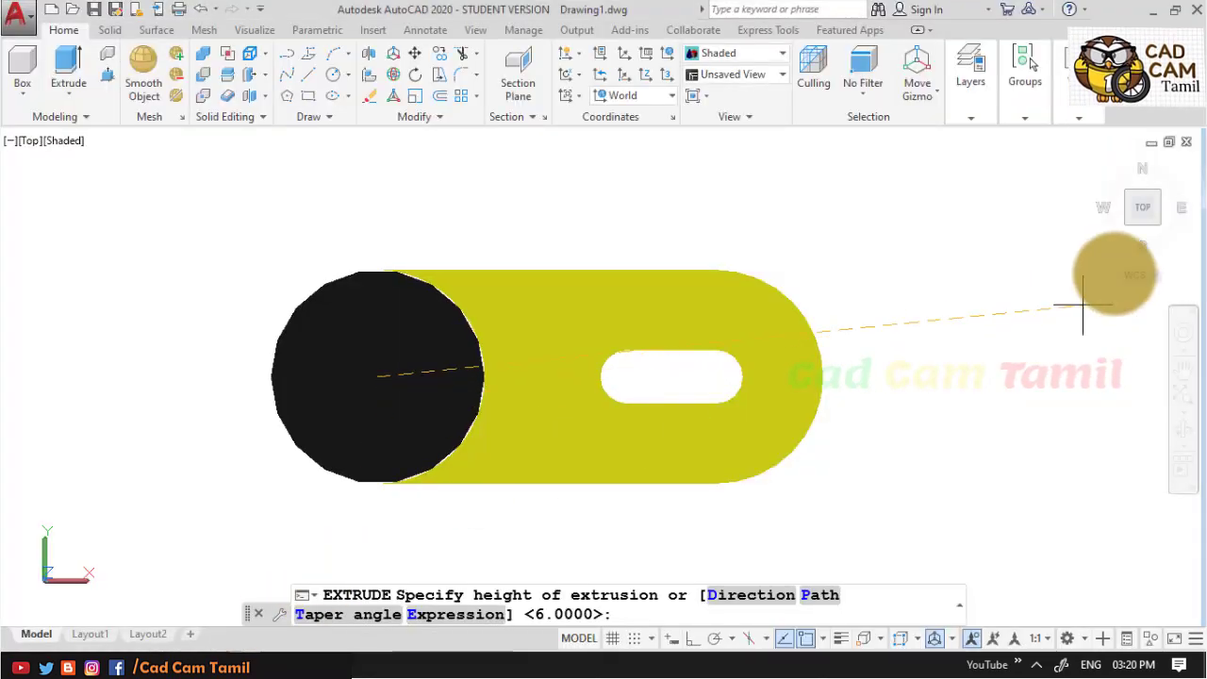
left_click(1131, 224)
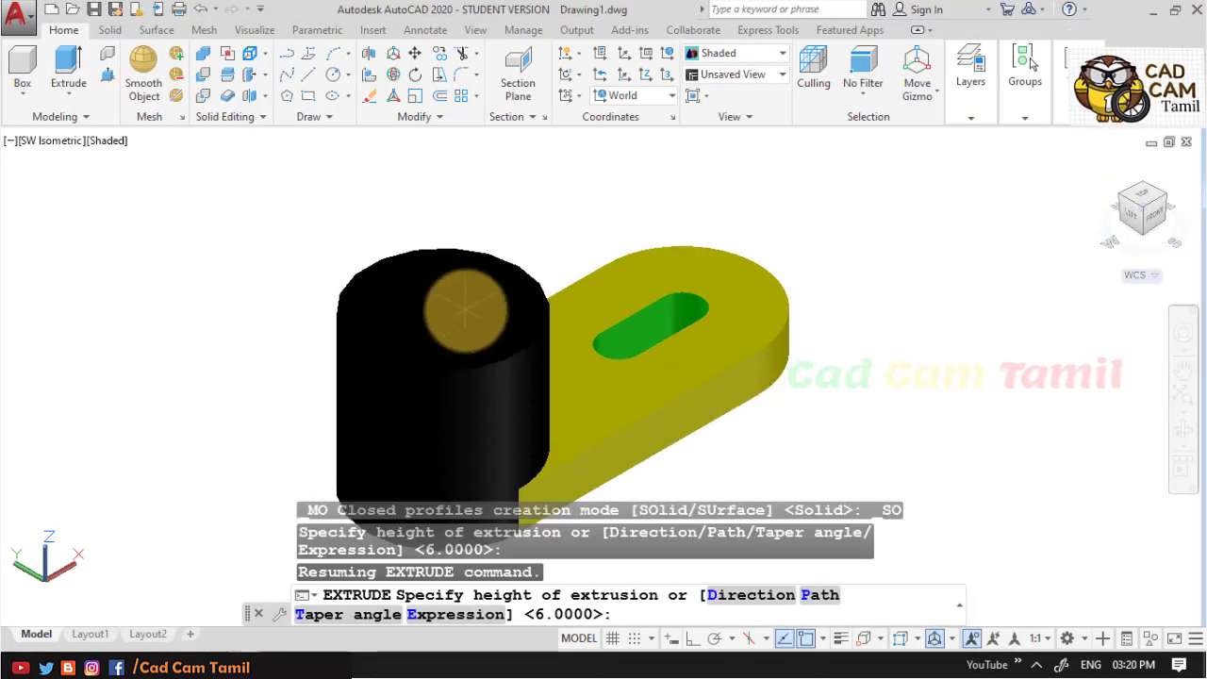
type("18")
key("Return")
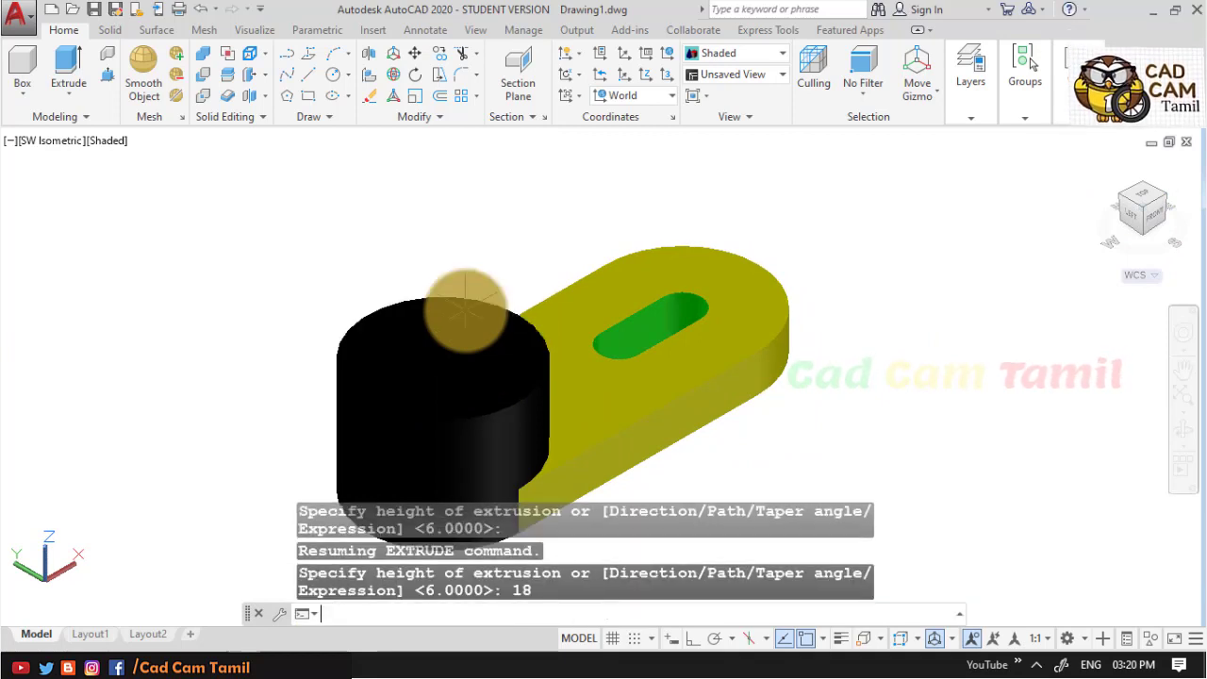
Colour the new cylinder yellow in Quick Properties
left_click(458, 377)
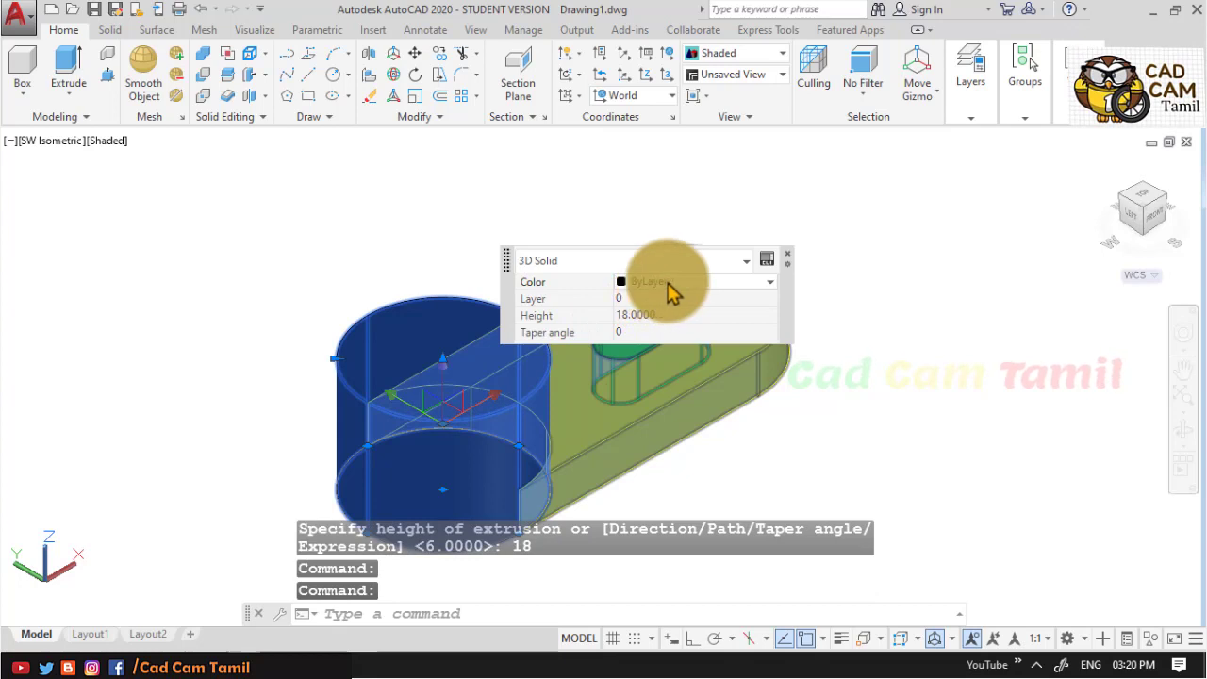
left_click(671, 292)
left_click(647, 346)
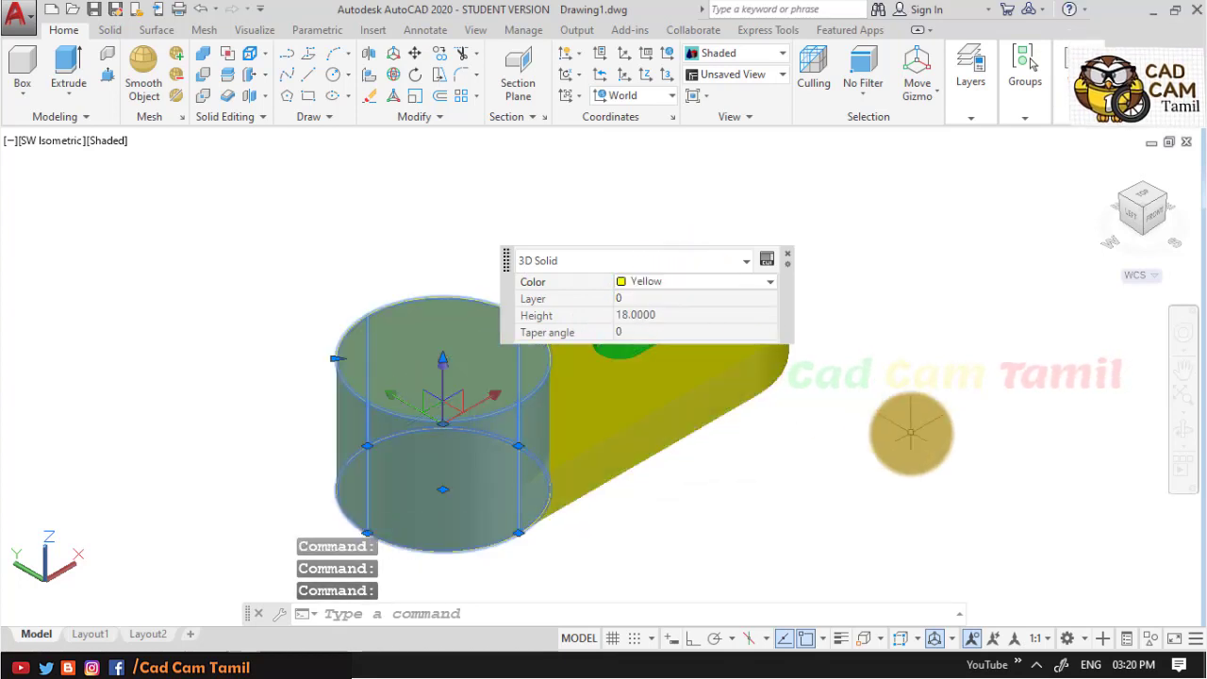
key("Escape")
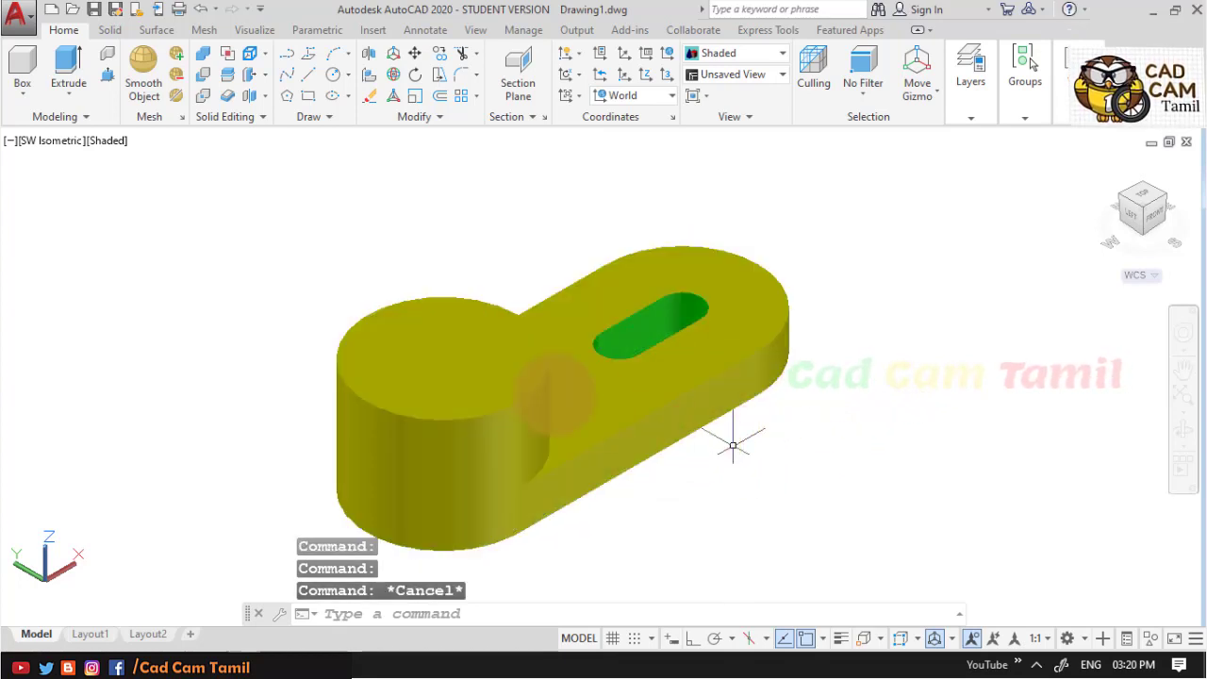
left_click(1142, 191)
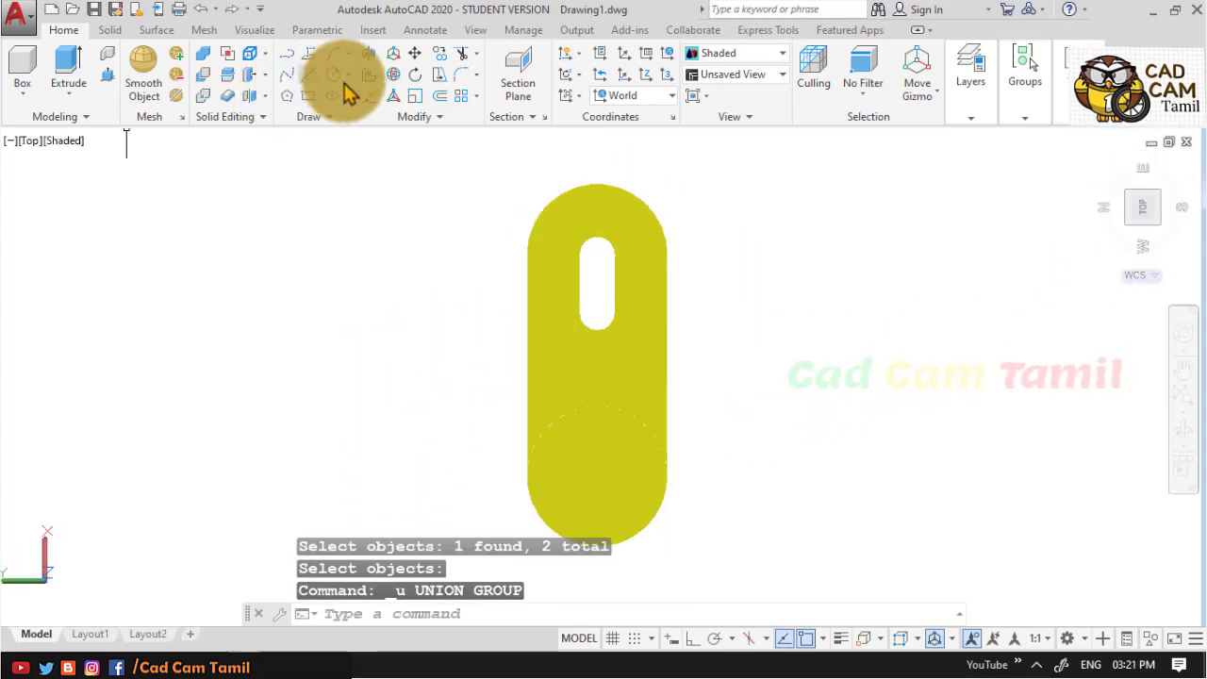
In 2D Wireframe, draw a radius 5 circle centred on the boss
left_click(335, 77)
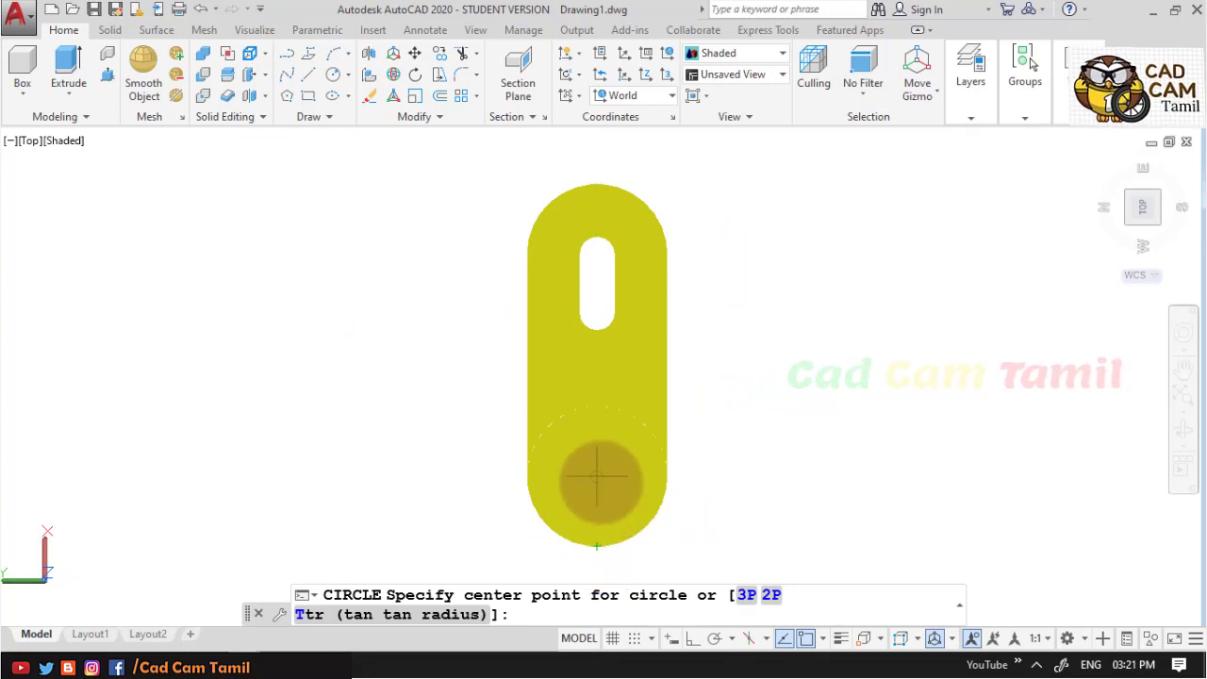
left_click(596, 478)
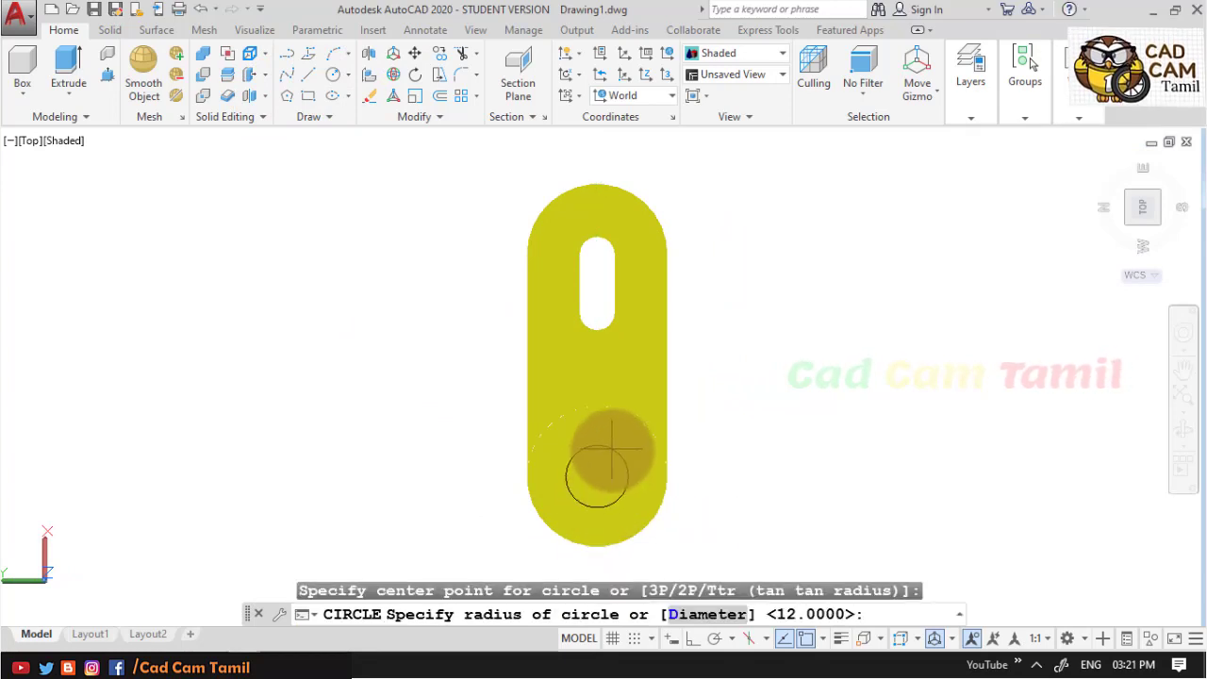
left_click(784, 58)
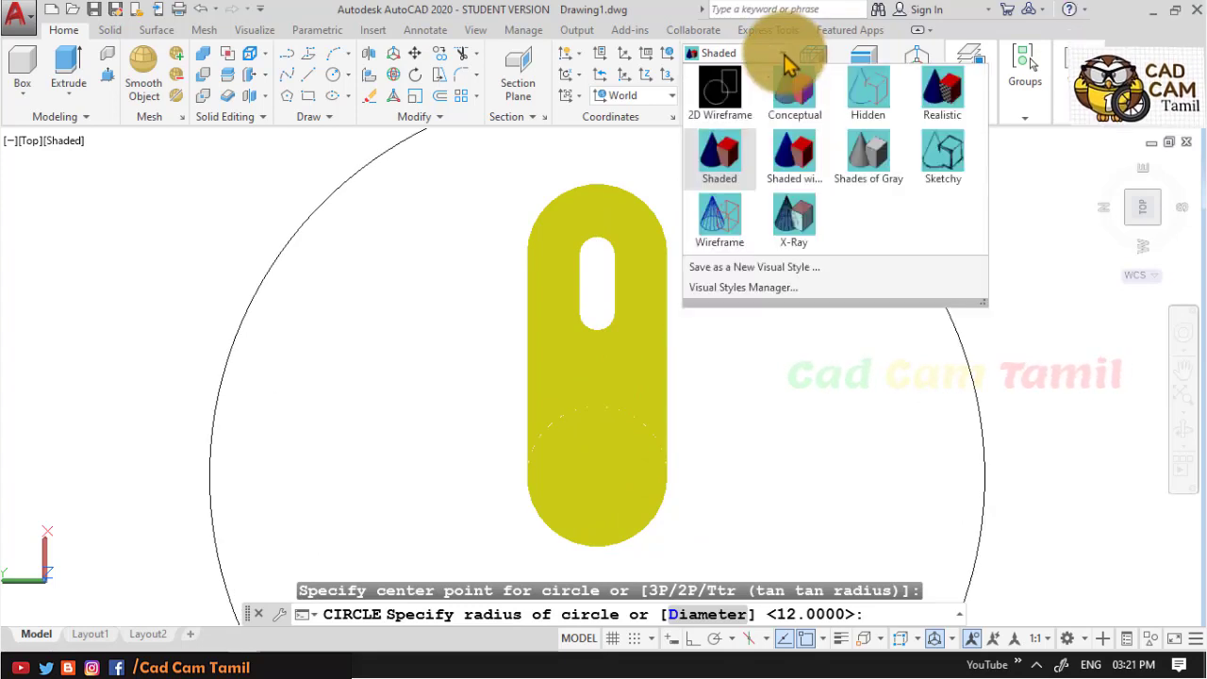
left_click(724, 94)
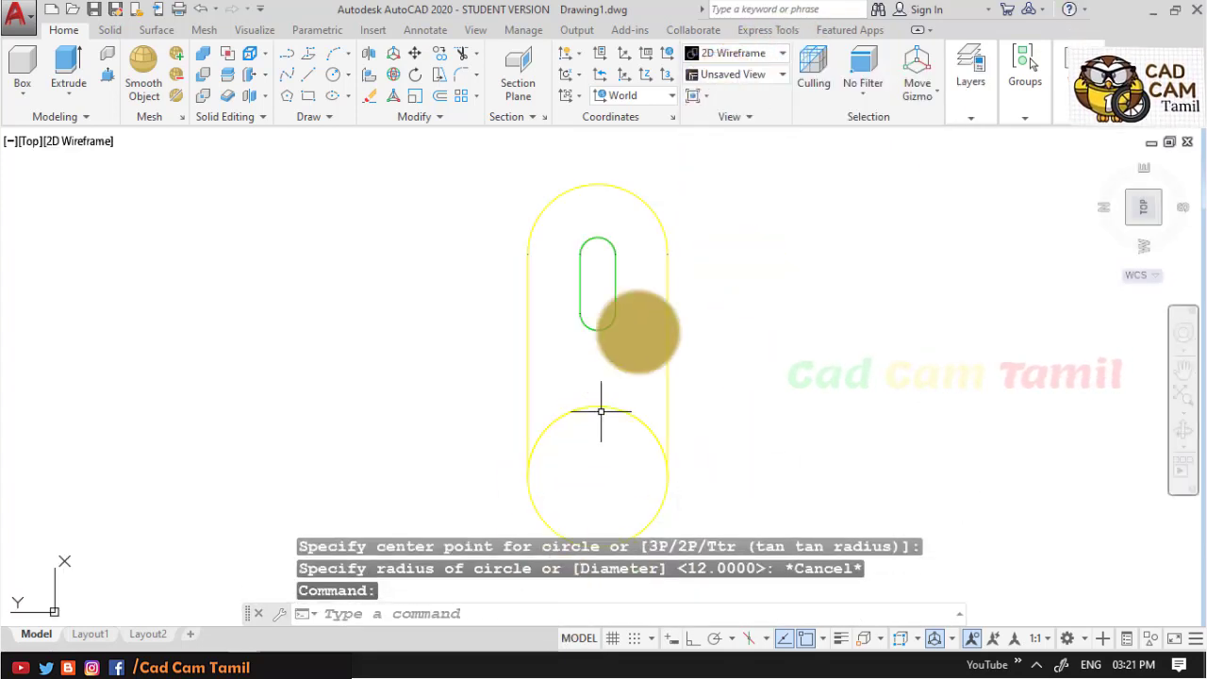
scroll(598, 423, "up", 2)
scroll(651, 496, "up", 2)
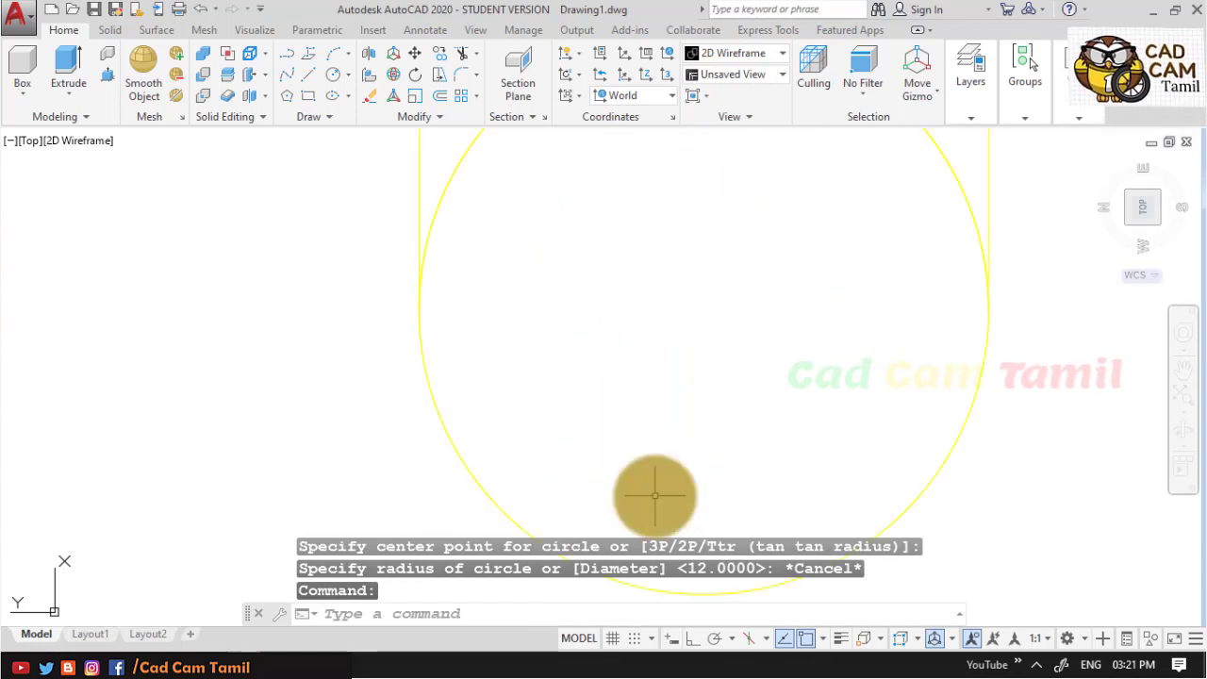
scroll(506, 368, "up", 2)
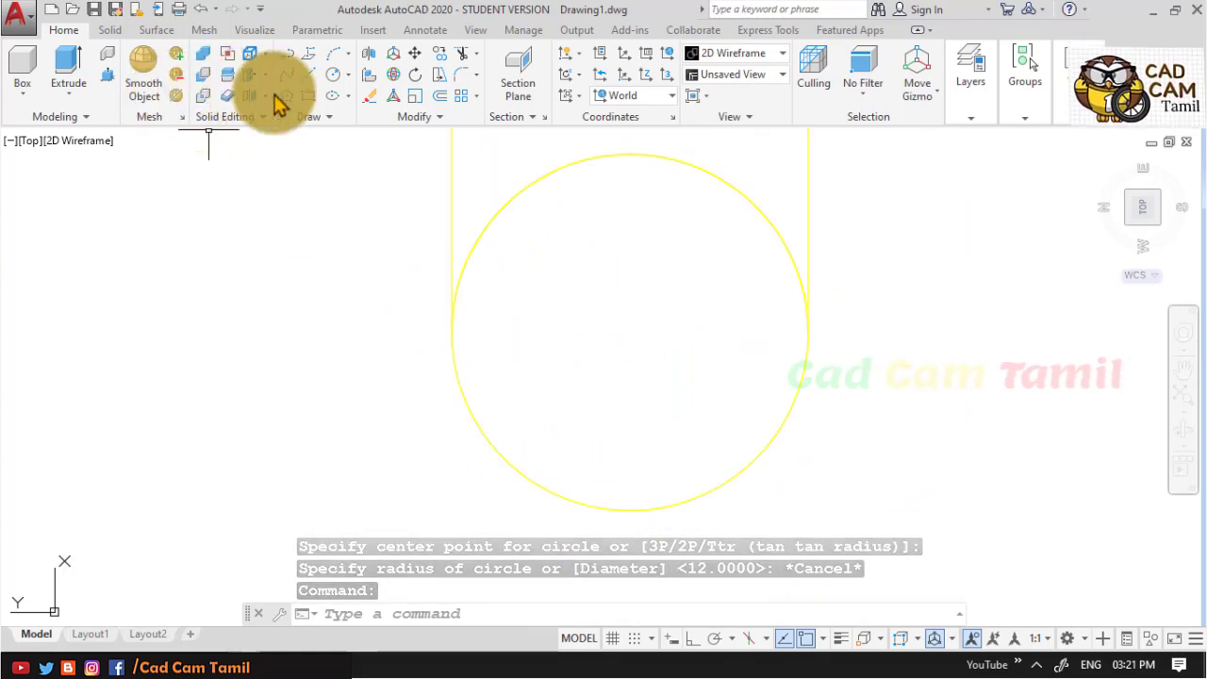
left_click(330, 77)
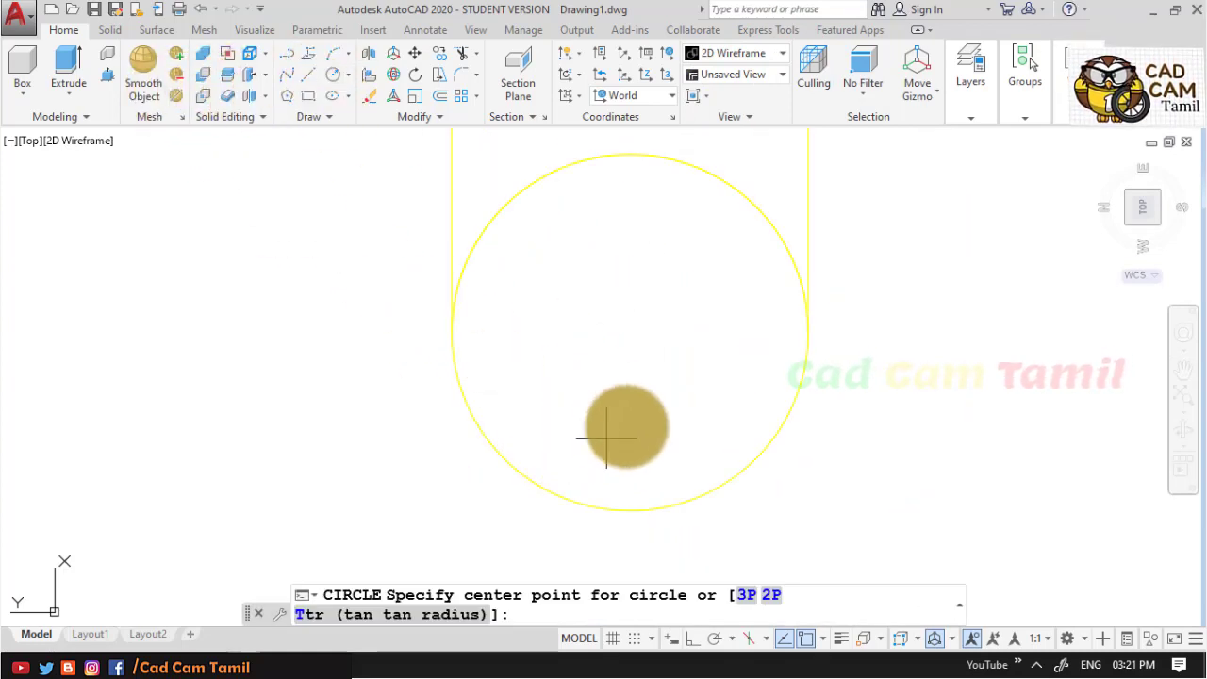
left_click(630, 331)
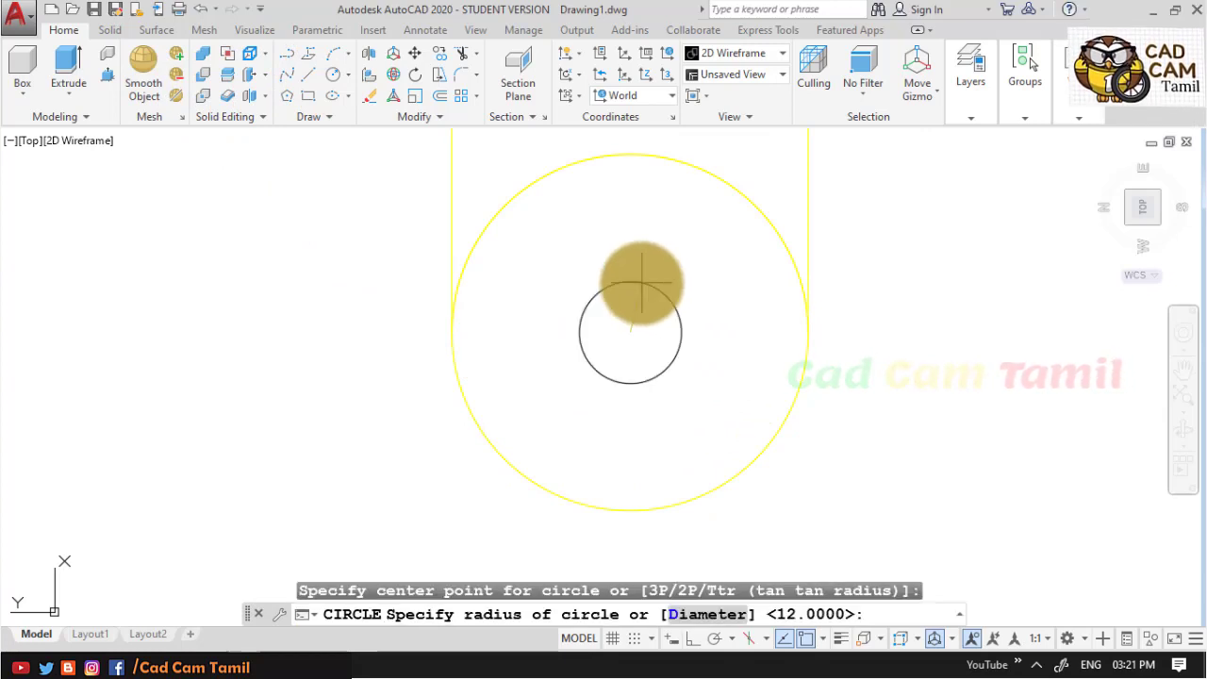
type("5")
key("Return")
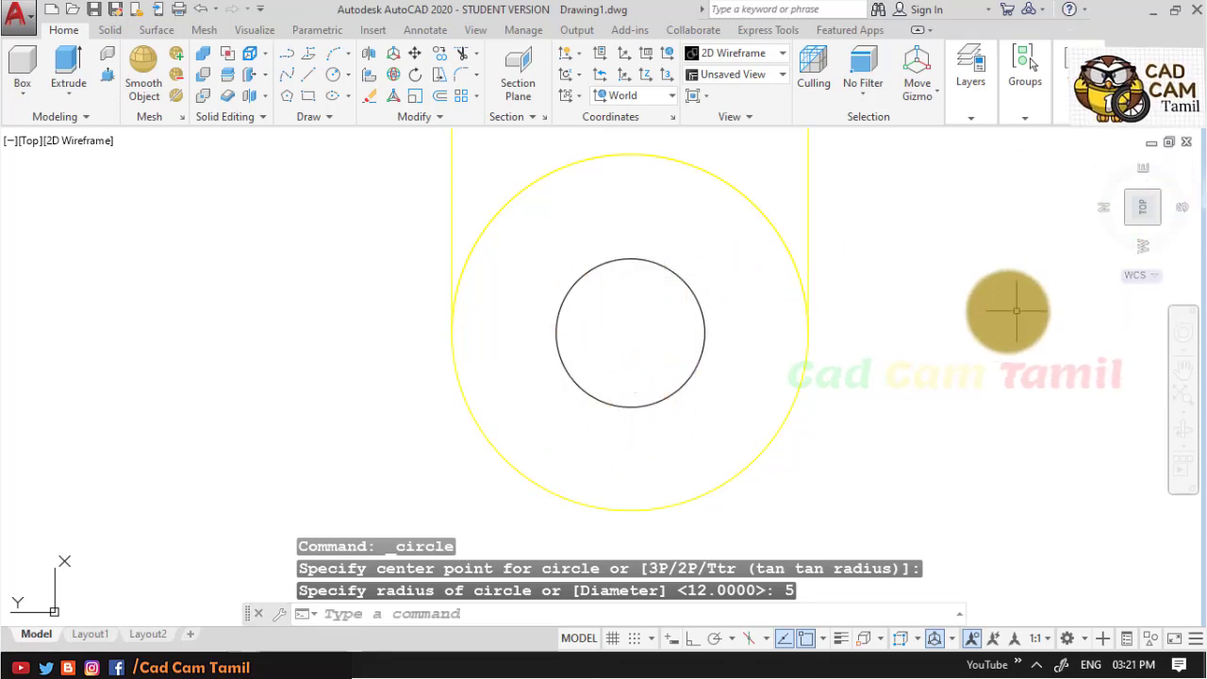
Show the model Shaded from the SW Isometric view
scroll(574, 326, "up", 2)
scroll(1037, 339, "down", 2)
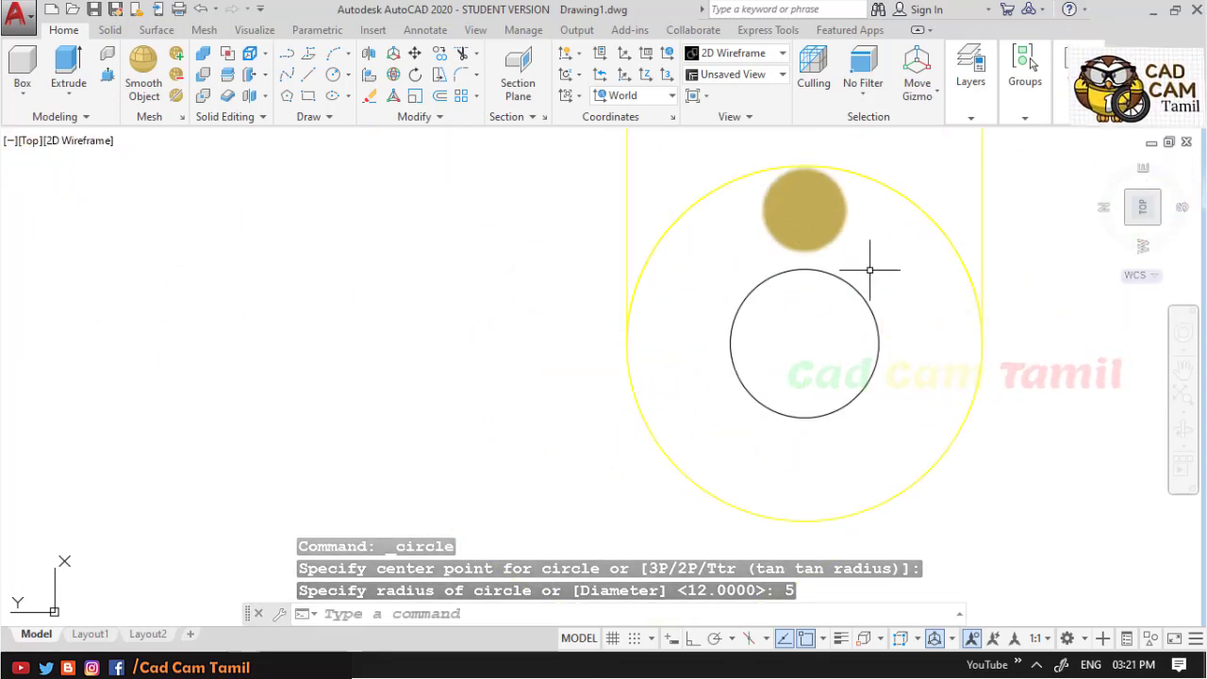
left_click(735, 54)
left_click(726, 165)
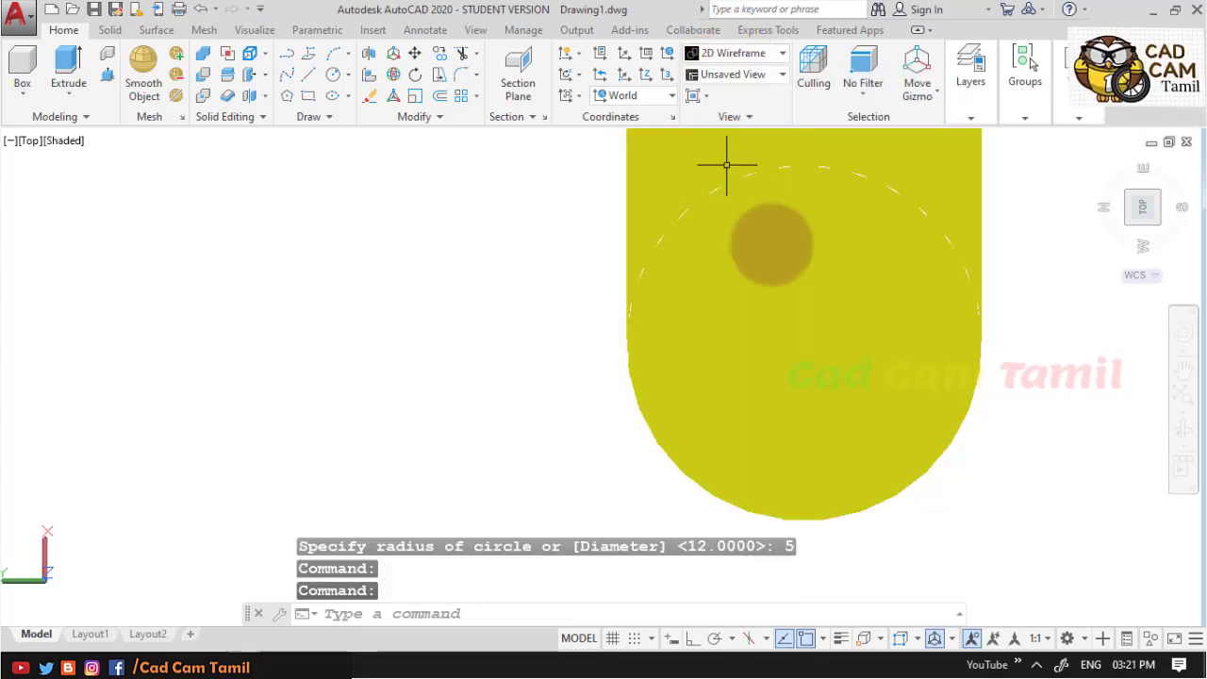
left_click(1164, 228)
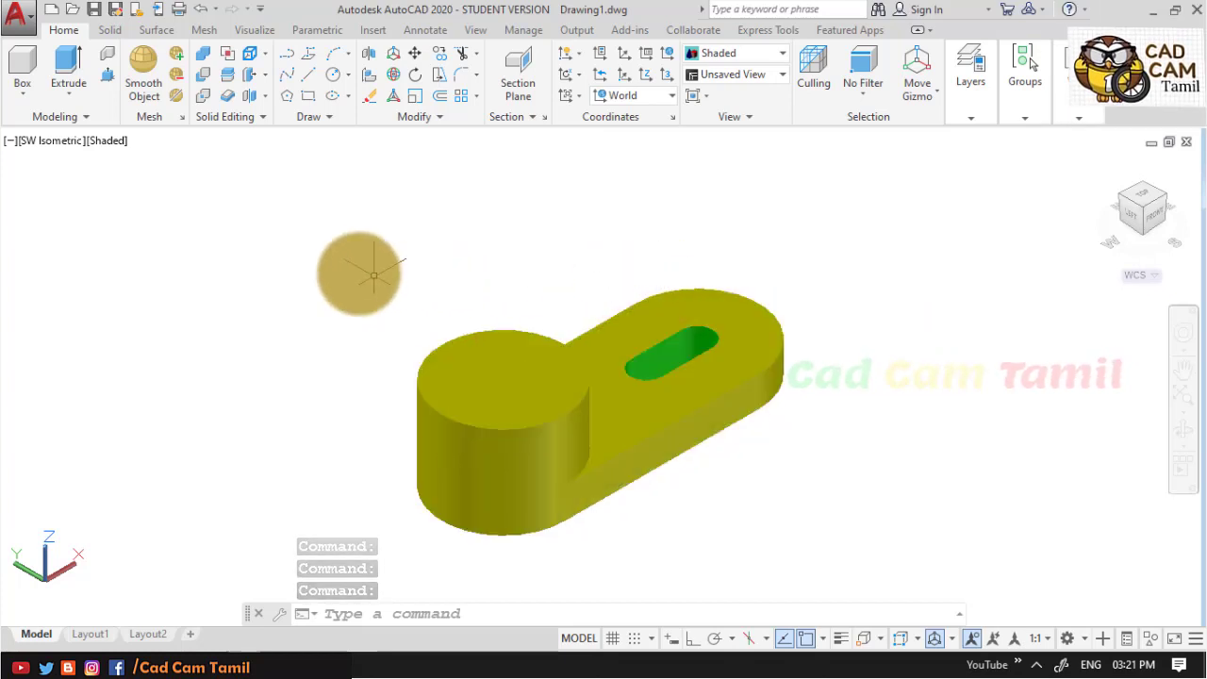
Toggle object culling on and back off, cancel Extrude, and view the model from Top
left_click(80, 83)
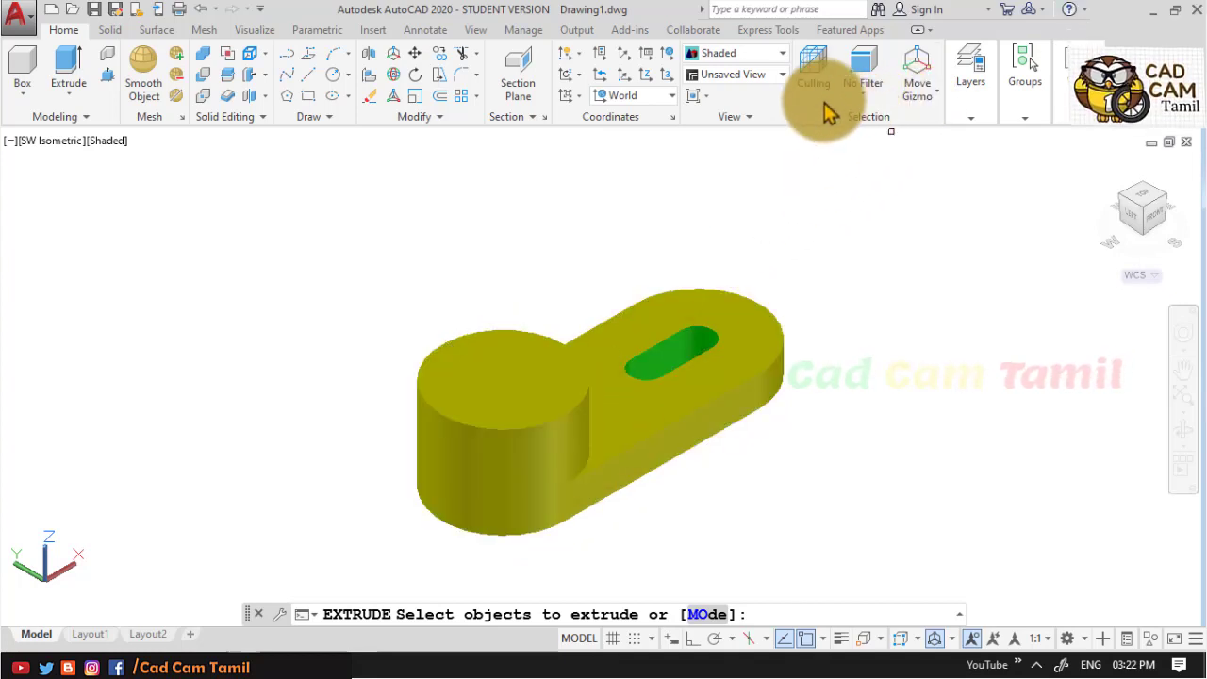
left_click(817, 68)
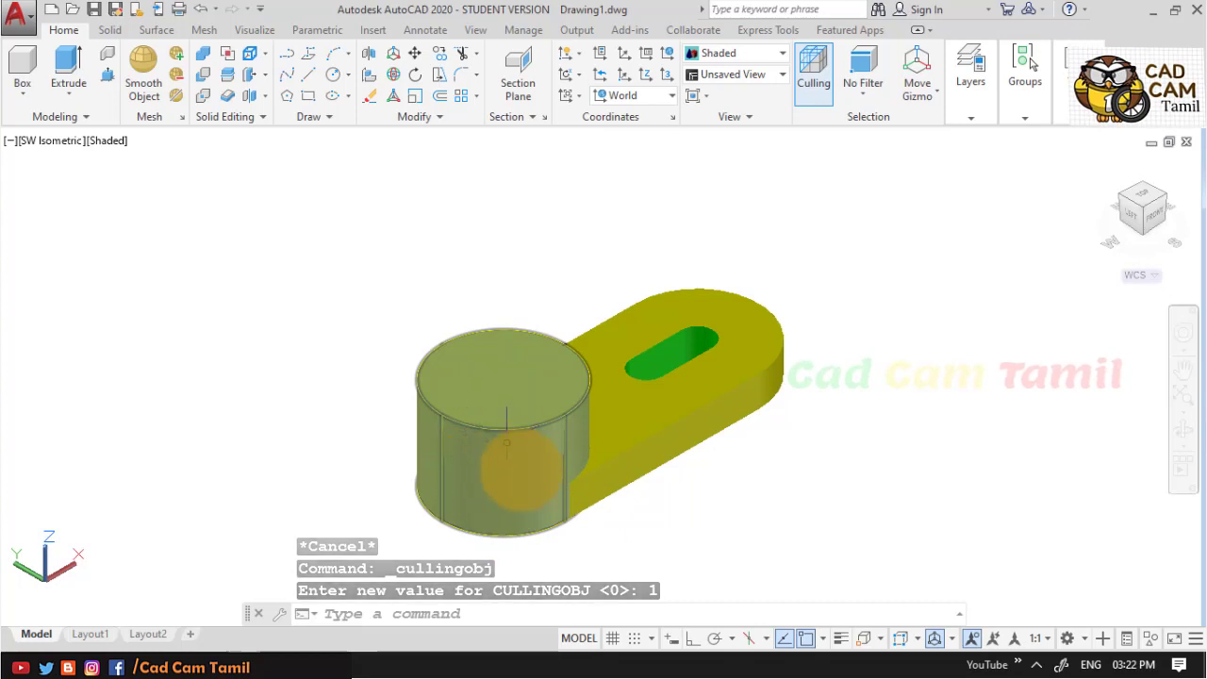
left_click(815, 96)
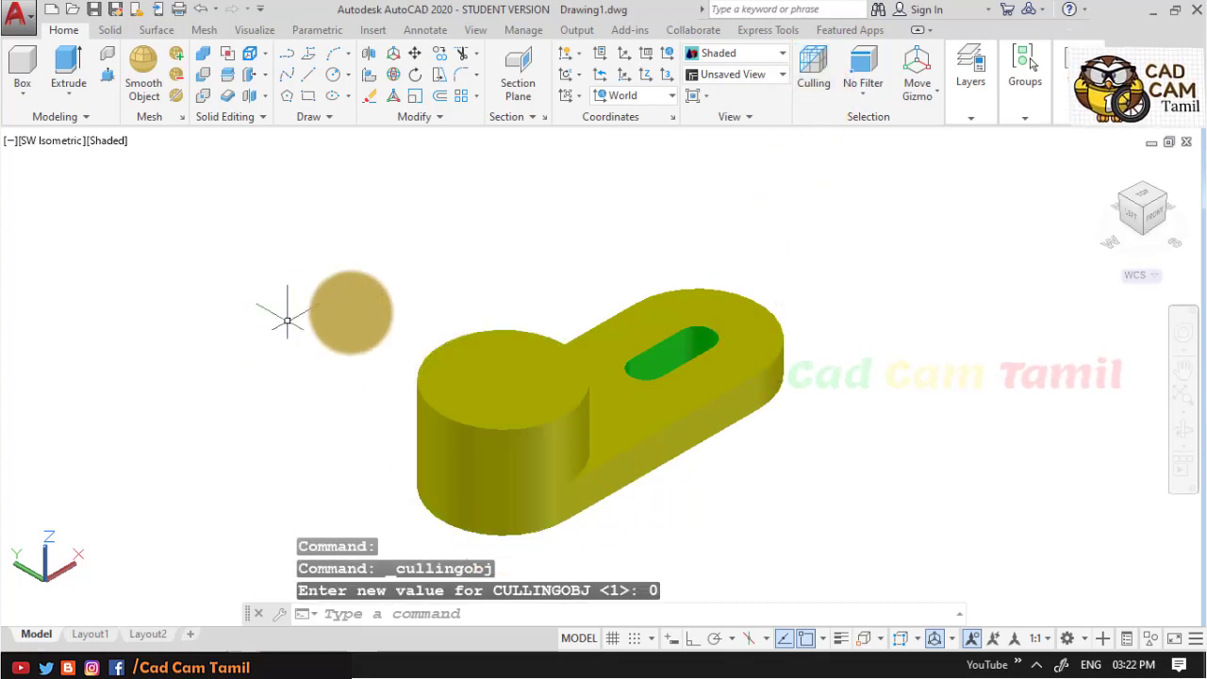
key("Escape")
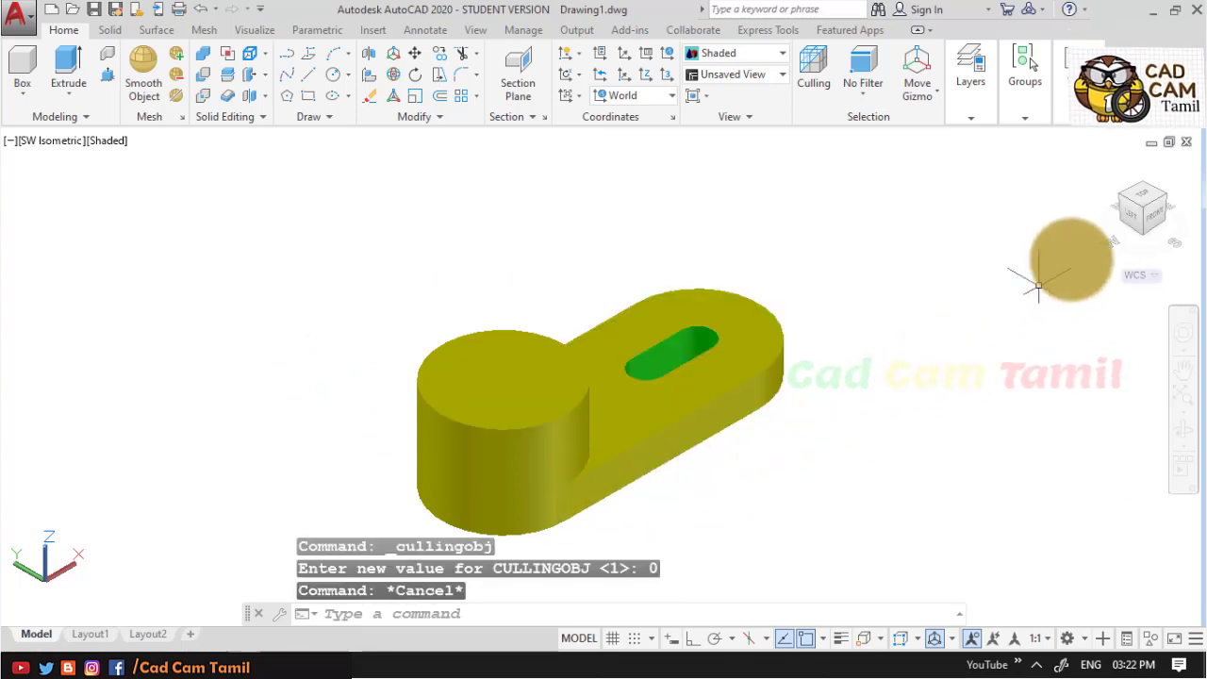
left_click(1132, 192)
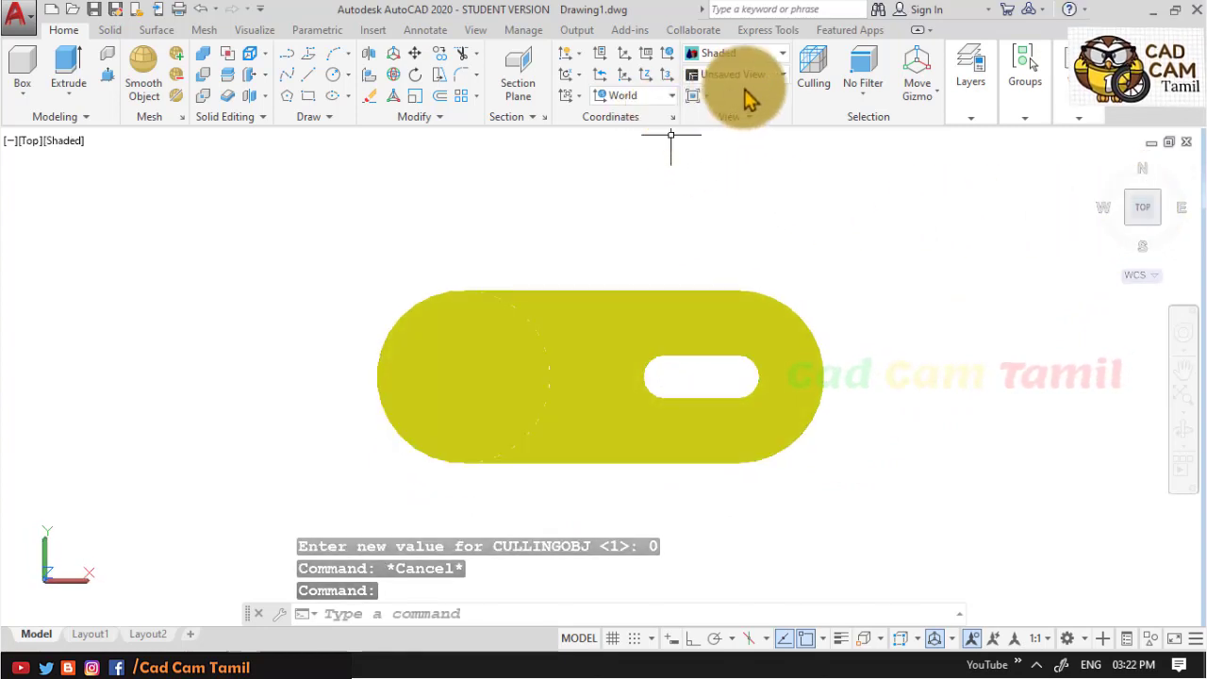
Extrude the radius 5 circle to a height above the boss, then shade the model
left_click(768, 55)
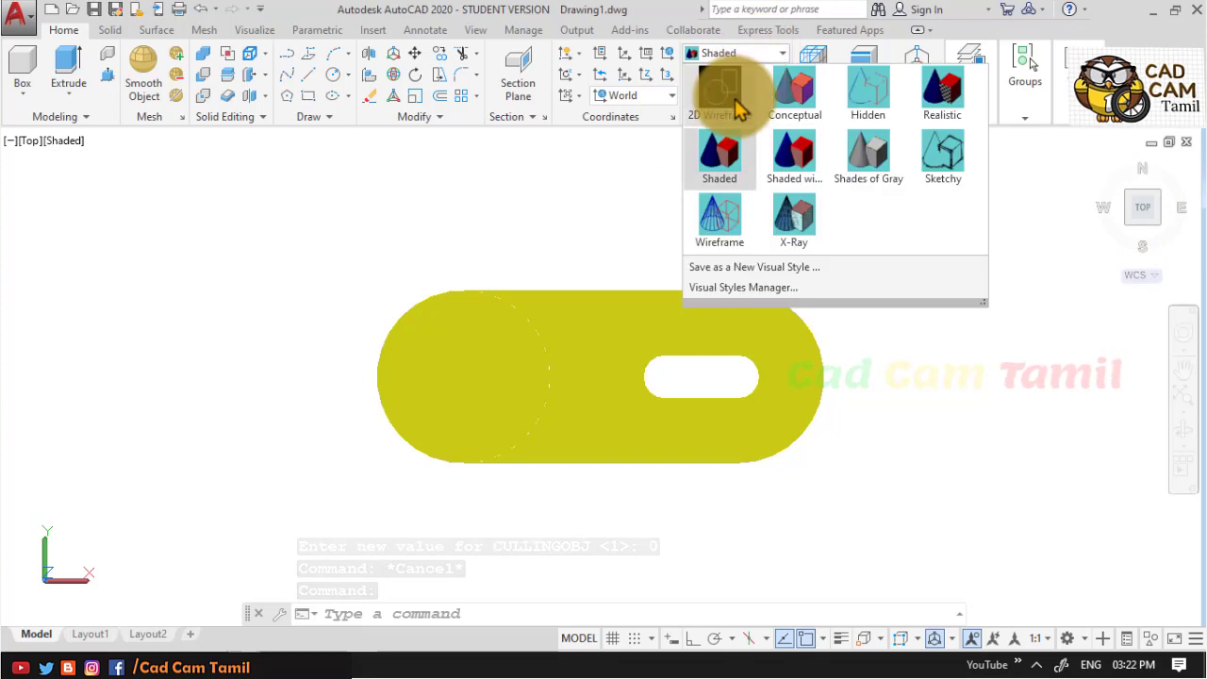
left_click(716, 90)
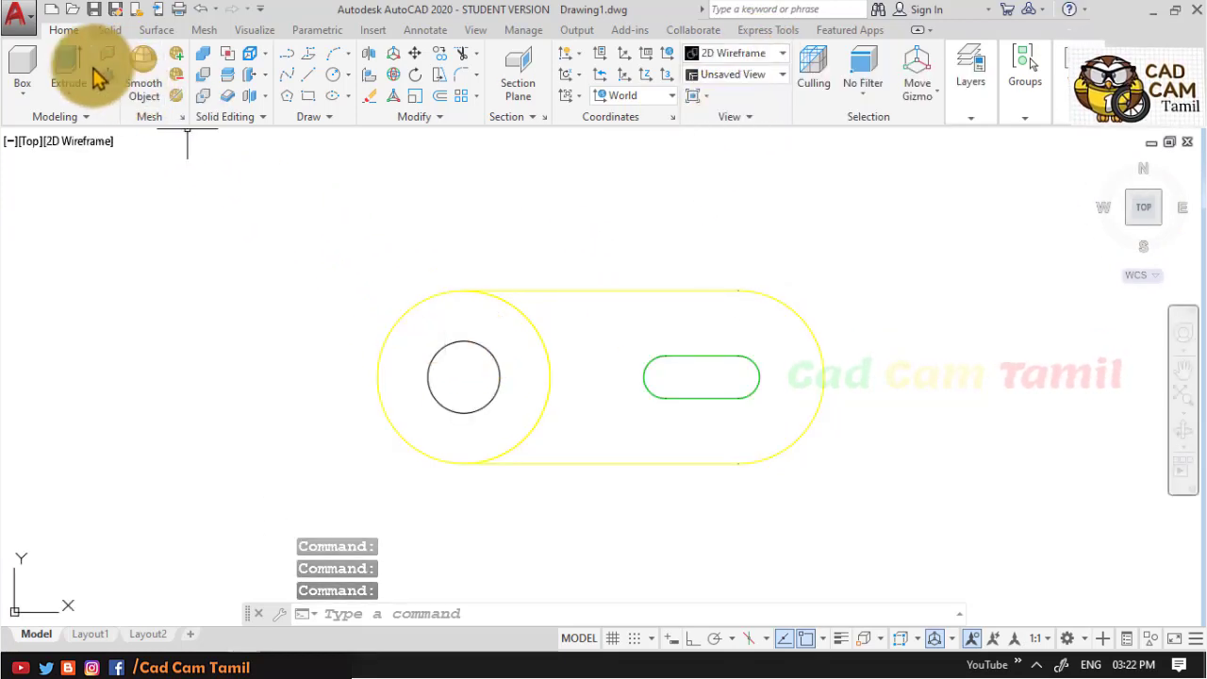
left_click(69, 89)
left_click(429, 359)
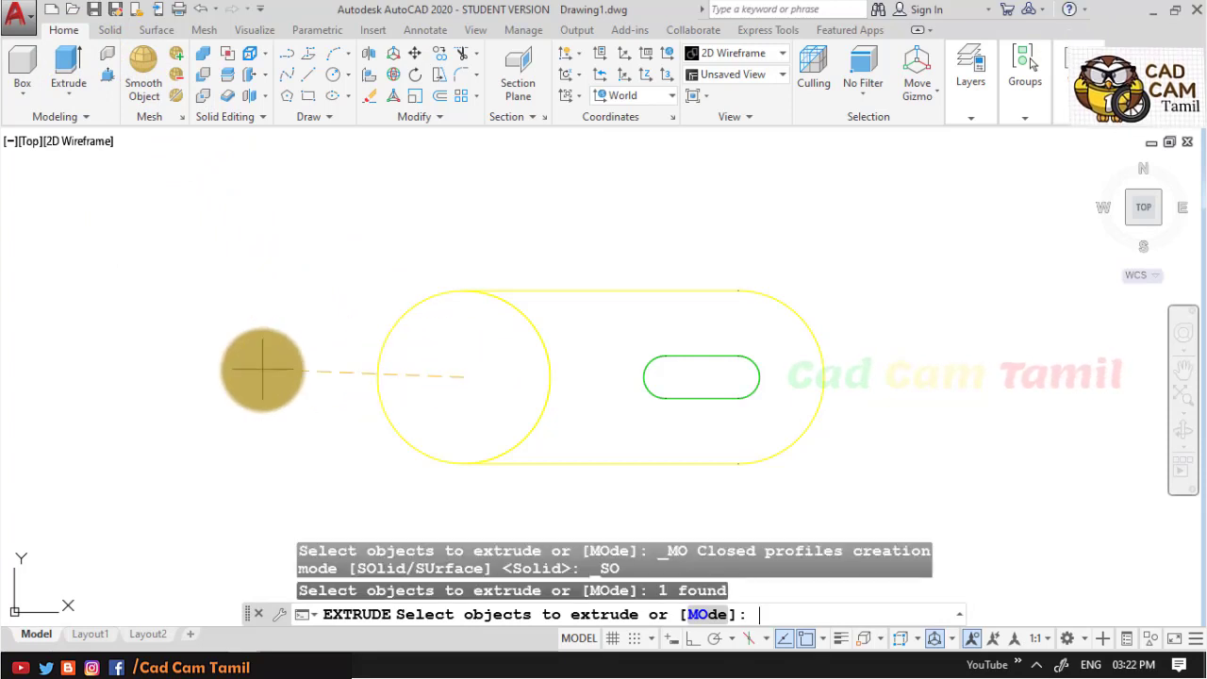
key("Return")
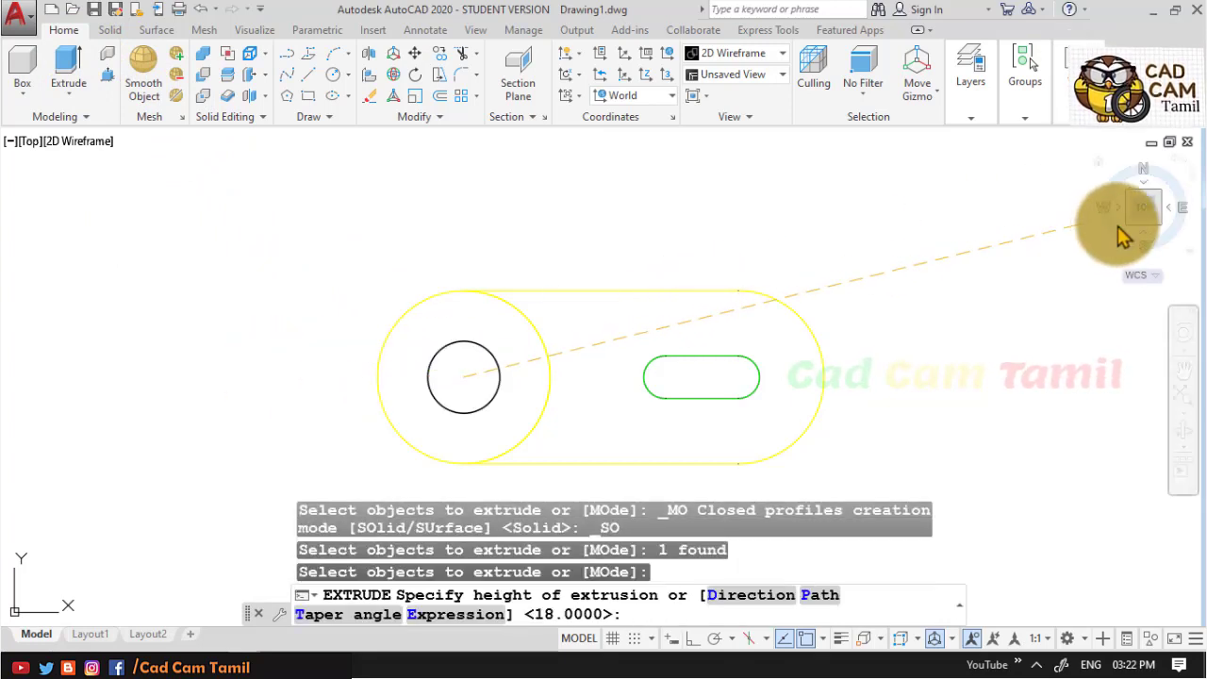
left_click(1125, 230)
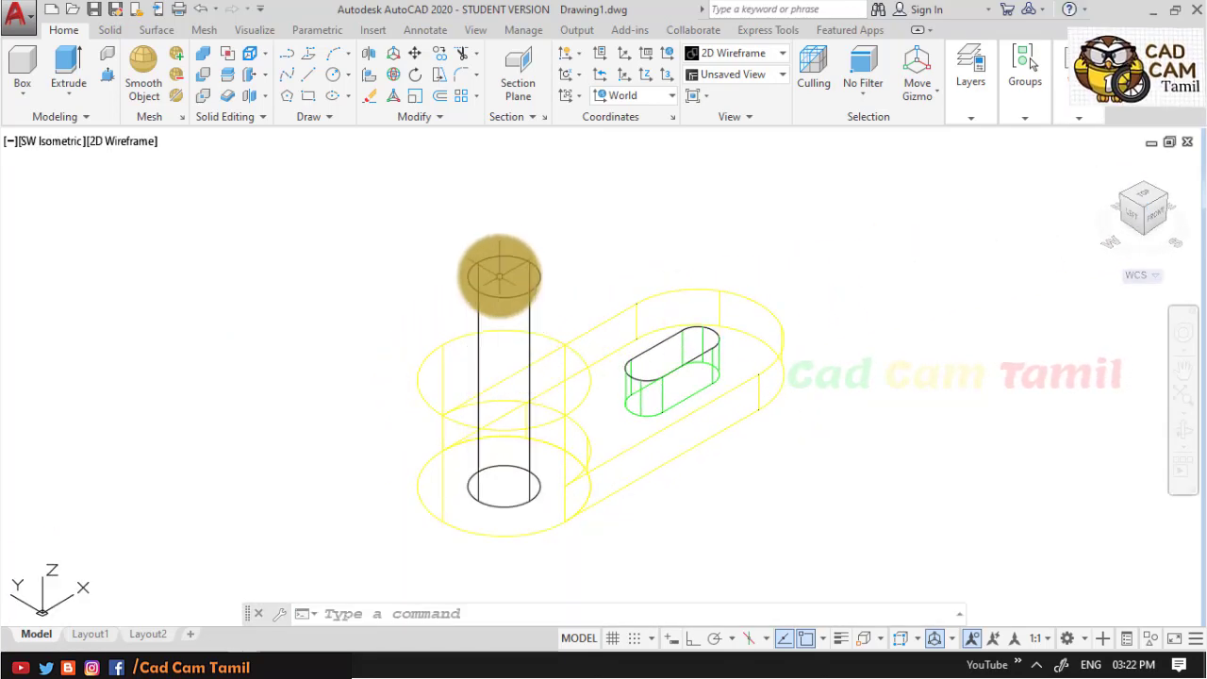
left_click(497, 278)
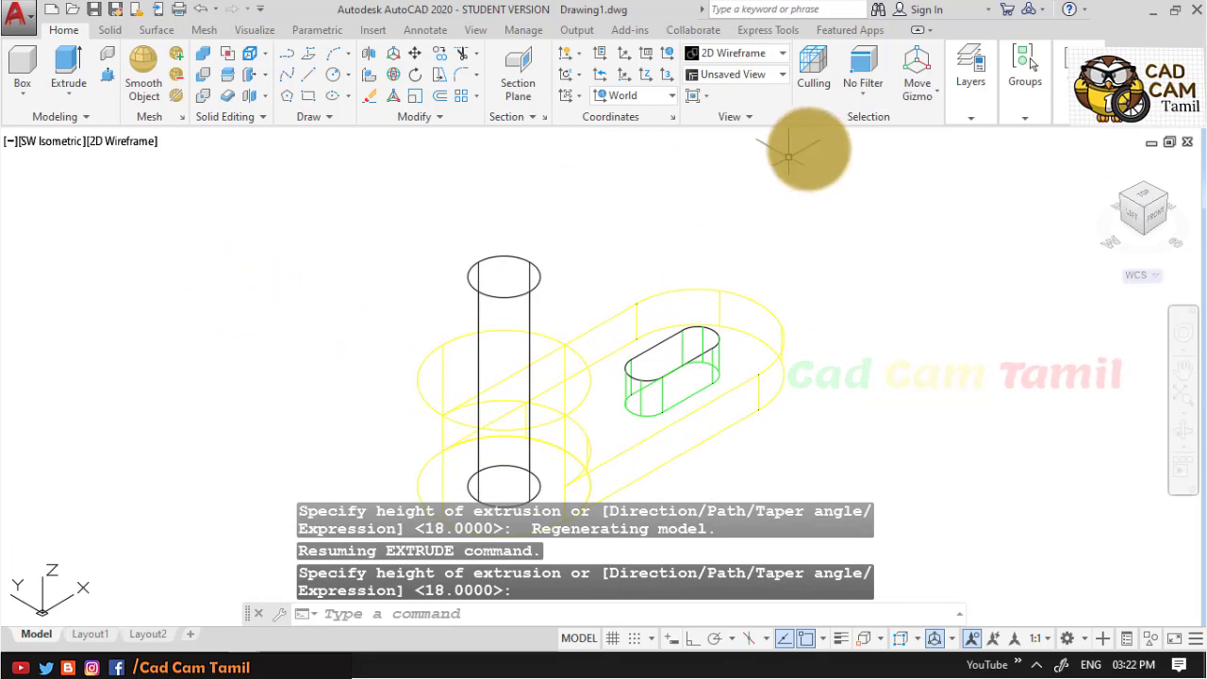
left_click(781, 56)
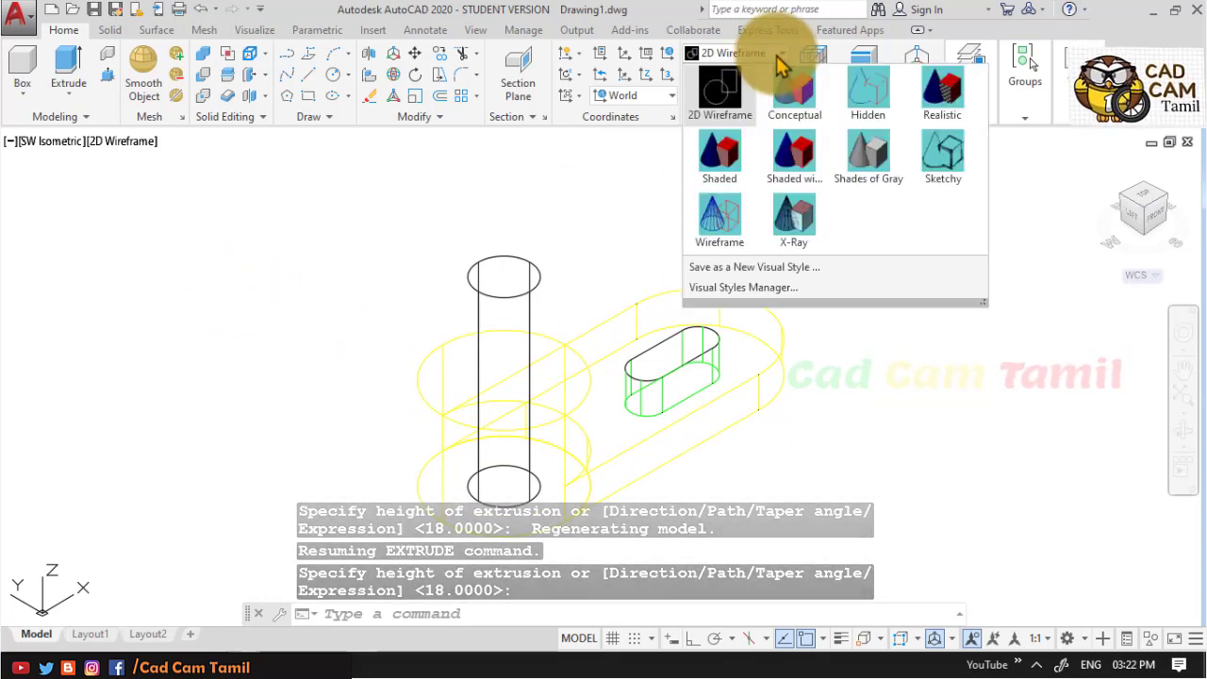
left_click(731, 153)
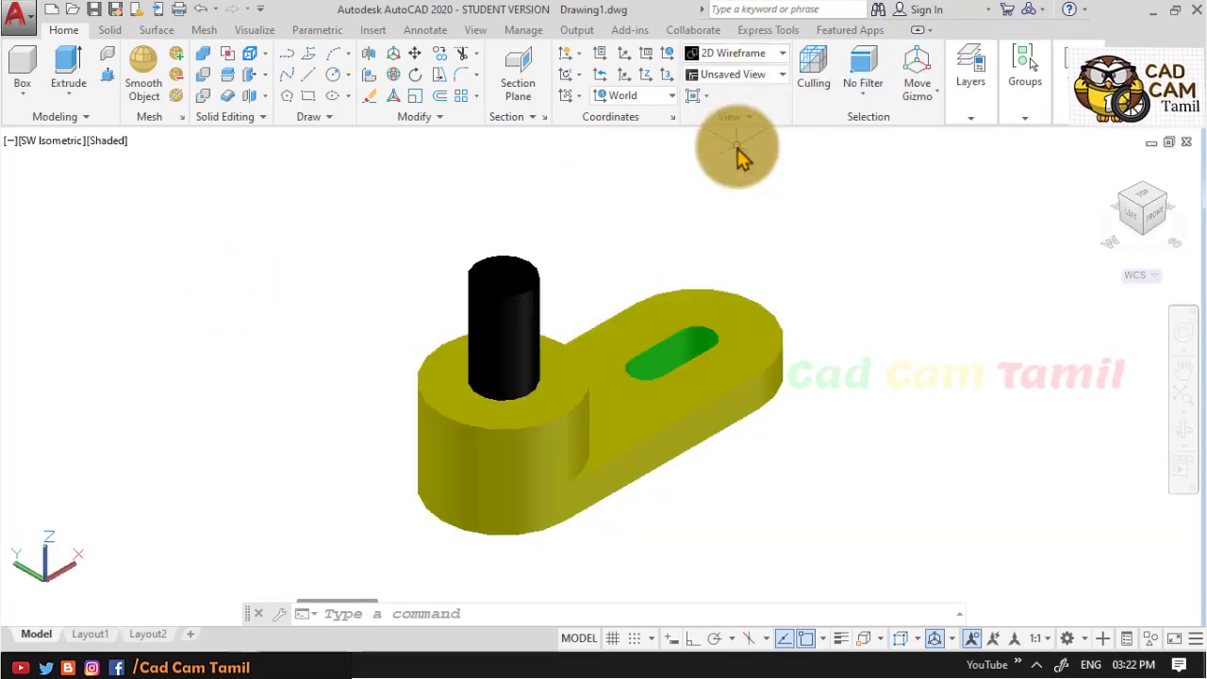
Subtract the cylinder from the boss, orbit to check the hole, then view the reference slide
left_click(201, 83)
left_click(549, 487)
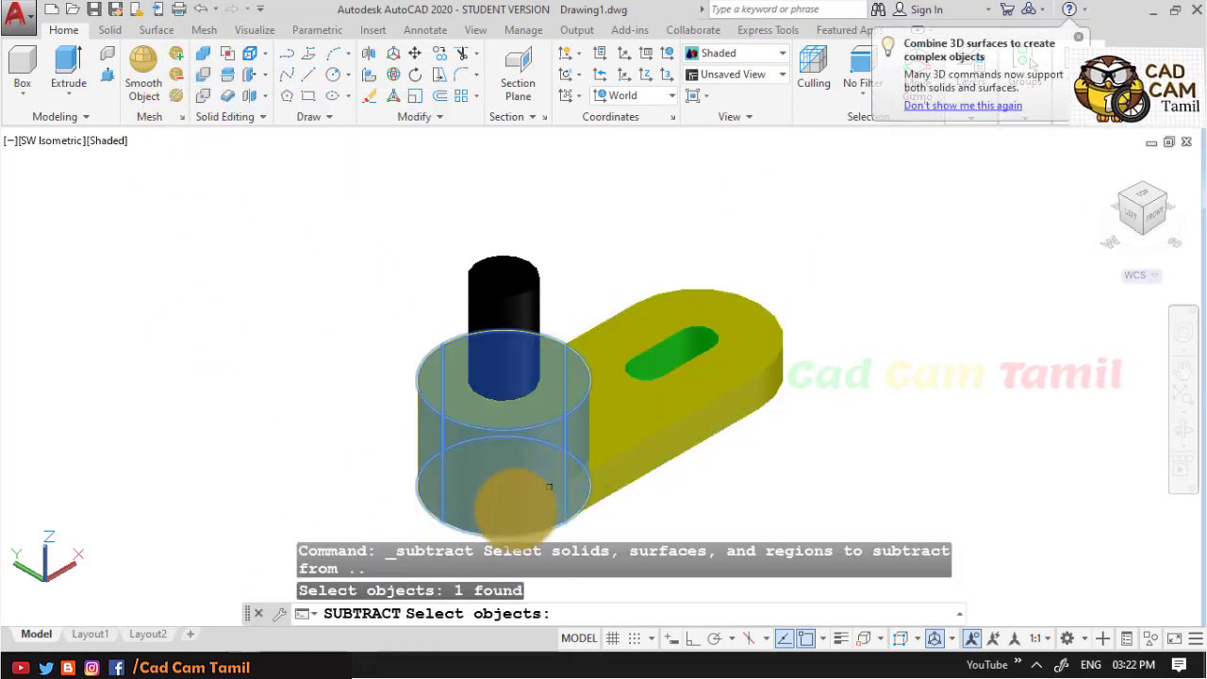
key("Return")
left_click(504, 346)
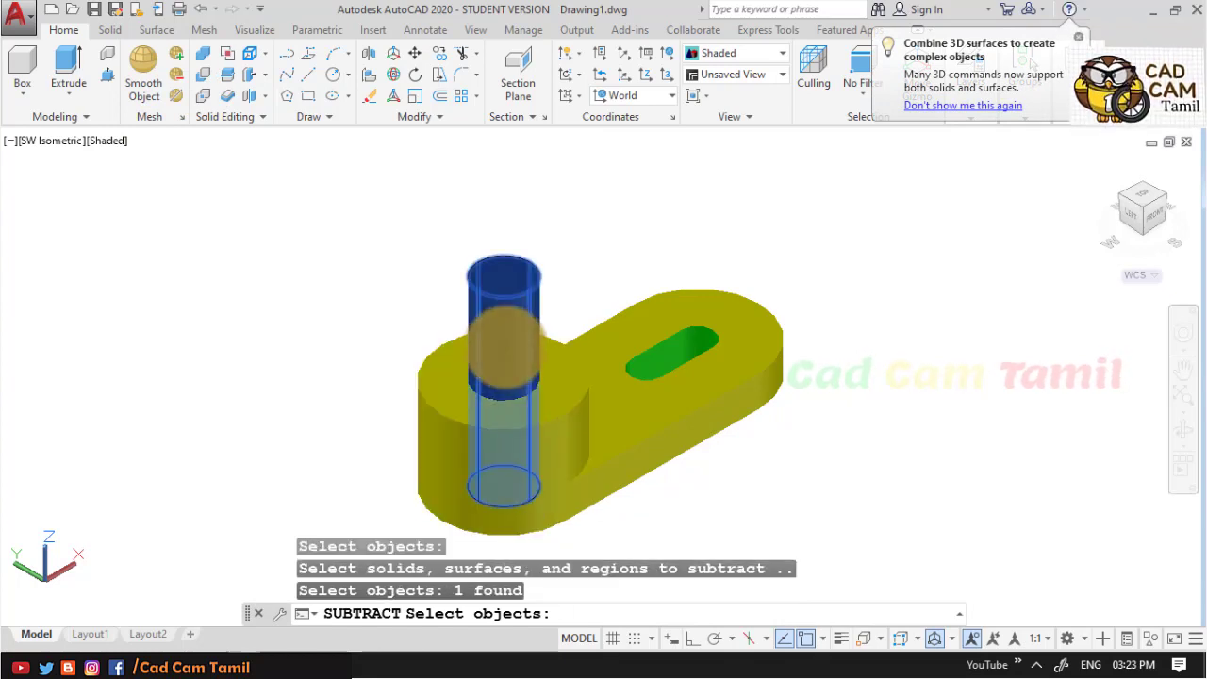
key("Return")
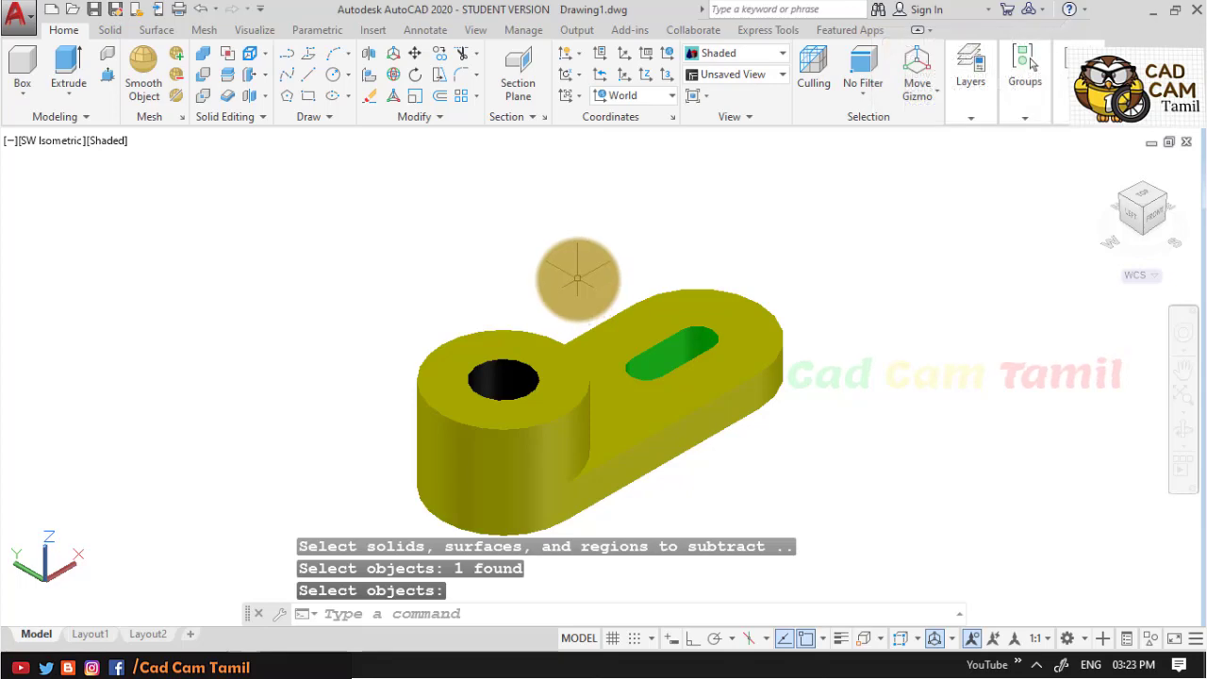
mouse_move(578, 278)
middle_mouse_down("shift")
mouse_move(592, 390)
mouse_move(613, 323)
mouse_move(561, 273)
mouse_move(499, 345)
mouse_move(493, 296)
mouse_move(506, 323)
mouse_move(530, 296)
middle_mouse_up("shift")
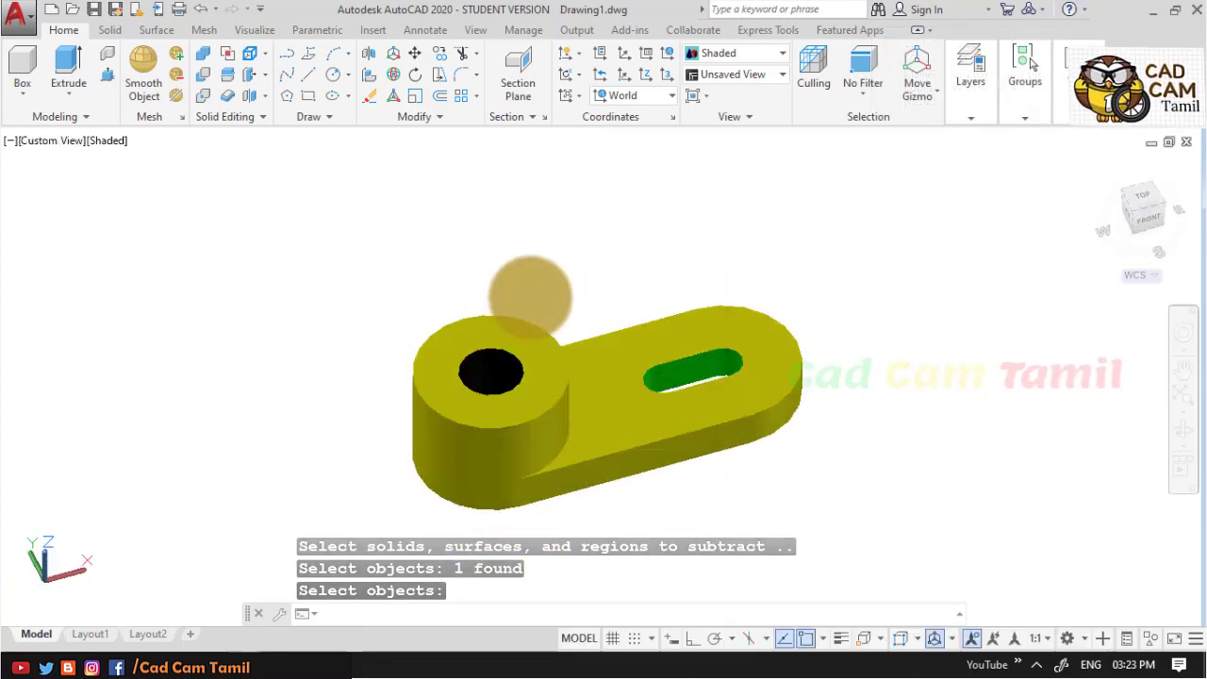
key("Return")
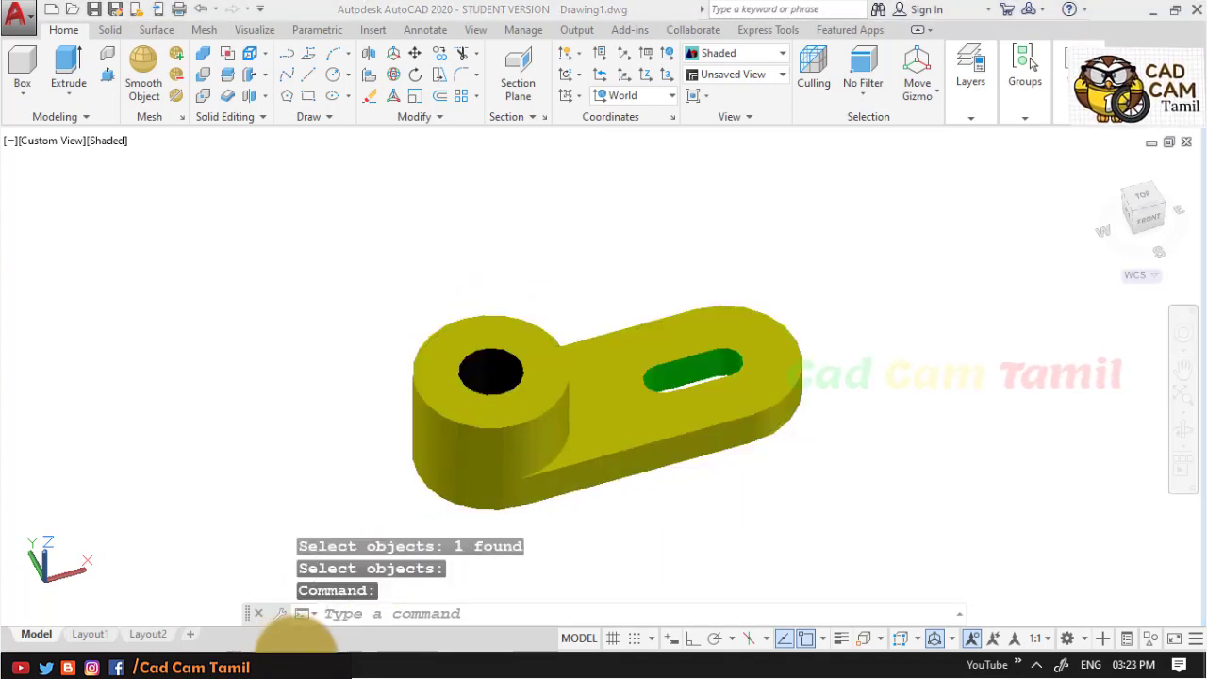
key("alt+Tab")
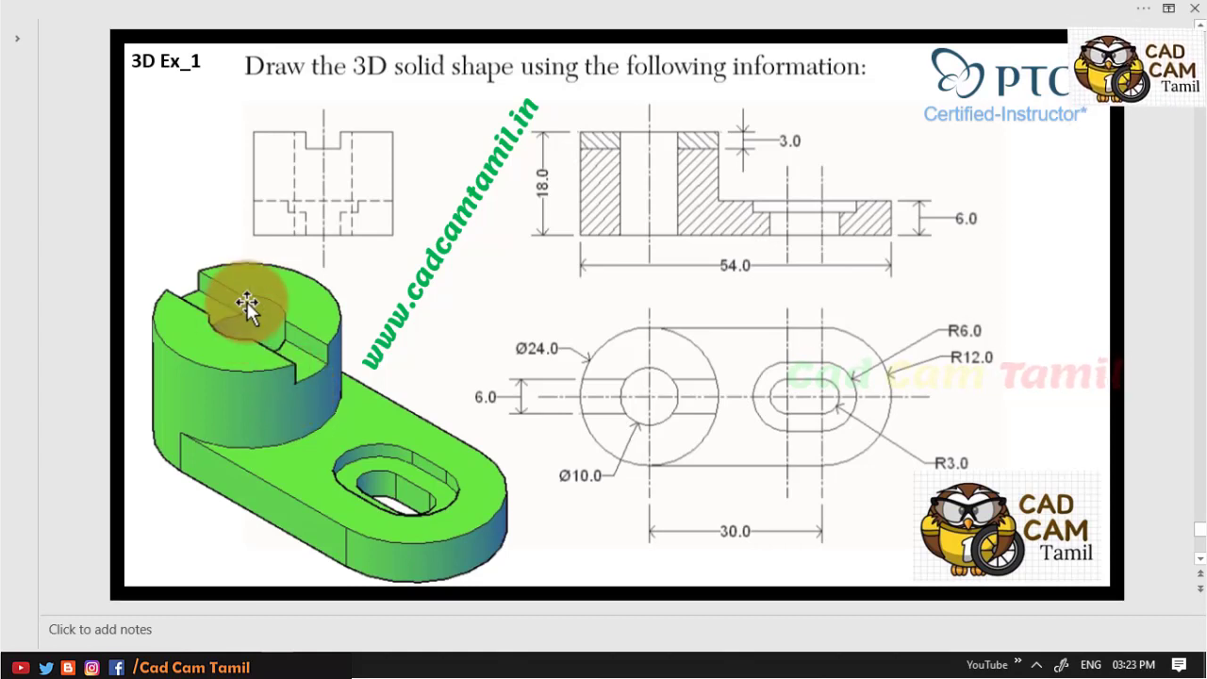
left_click(247, 623)
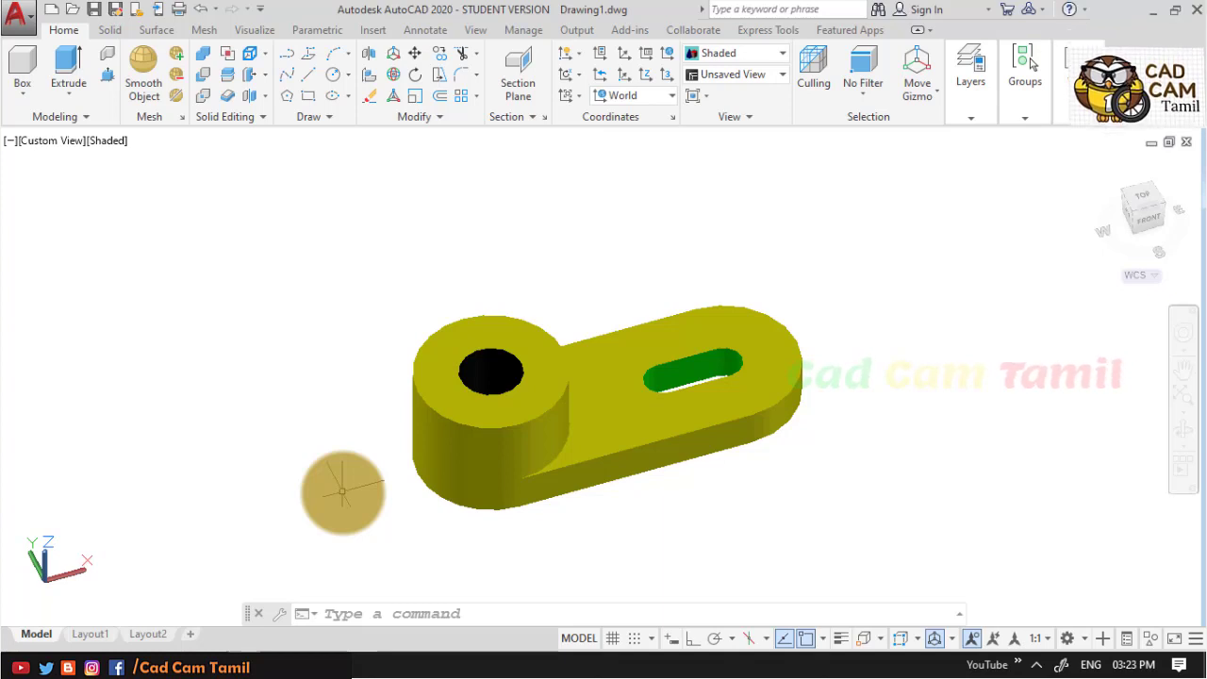
left_click(648, 400)
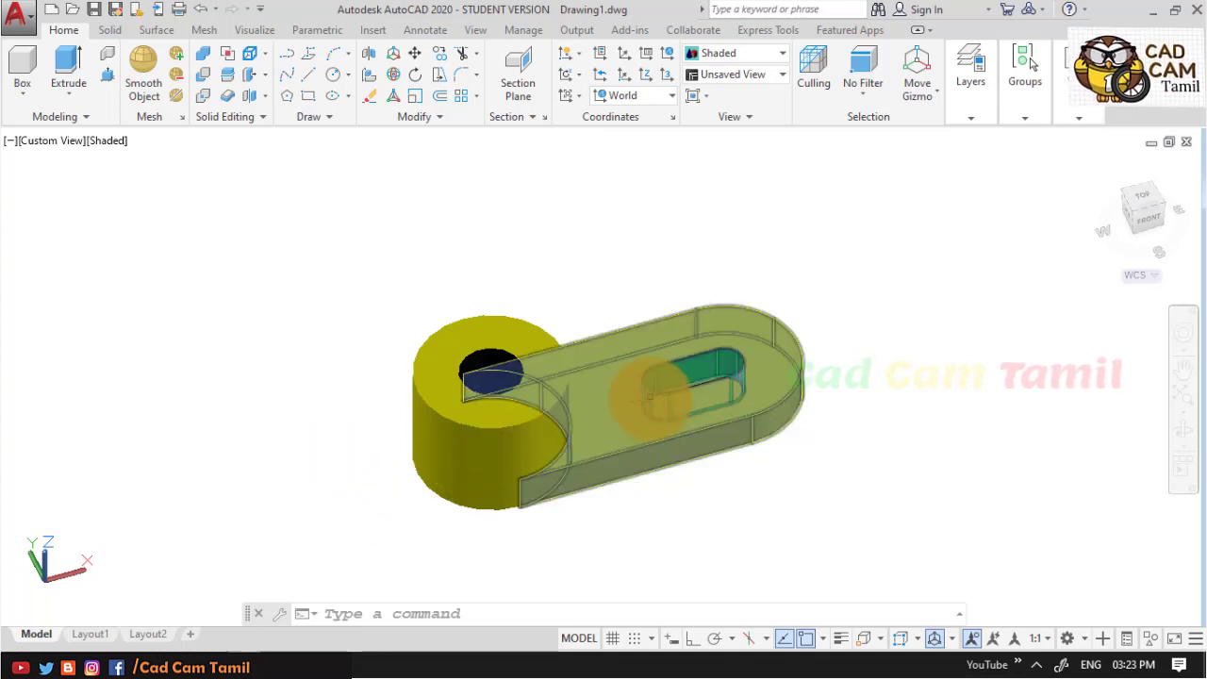
key("Return")
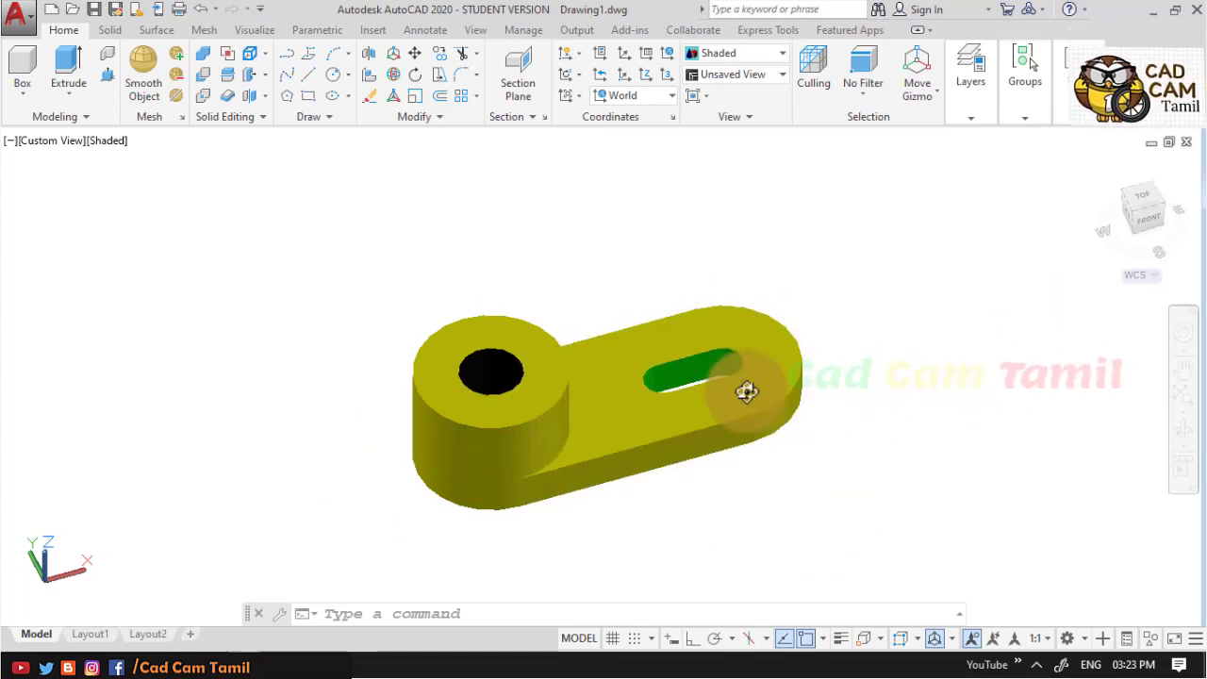
middle_click_drag(746, 390, 689, 439, "shift")
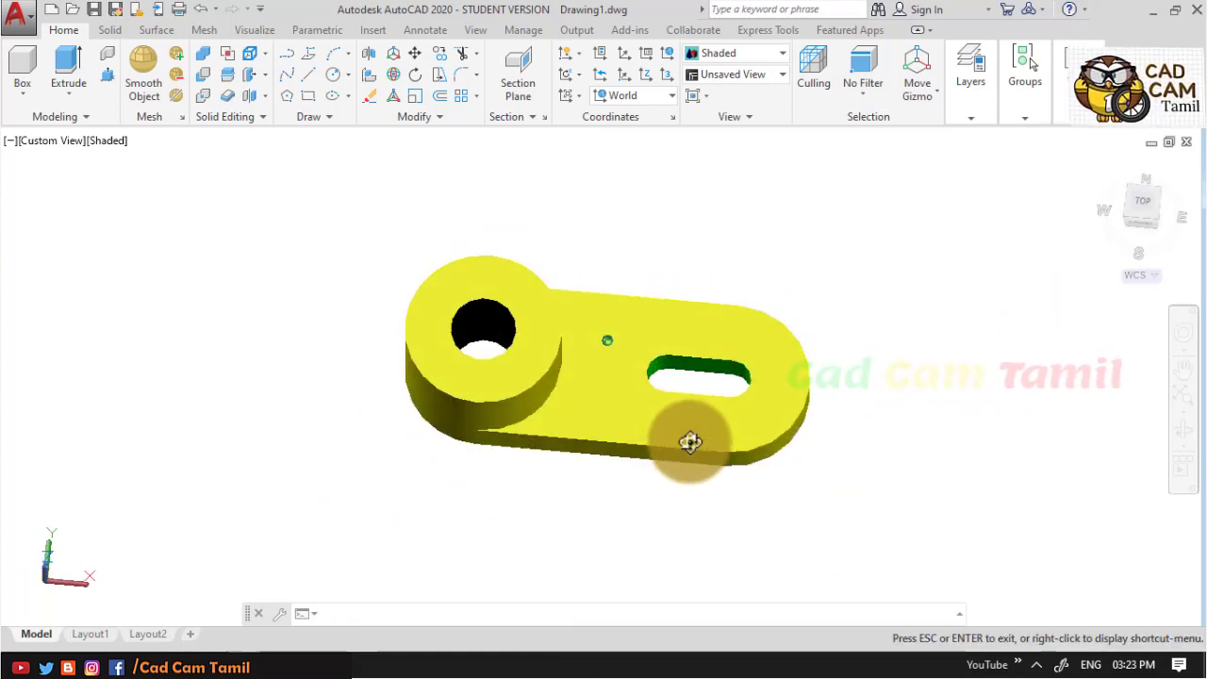
scroll(699, 377, "down", 1)
scroll(698, 391, "up", 3)
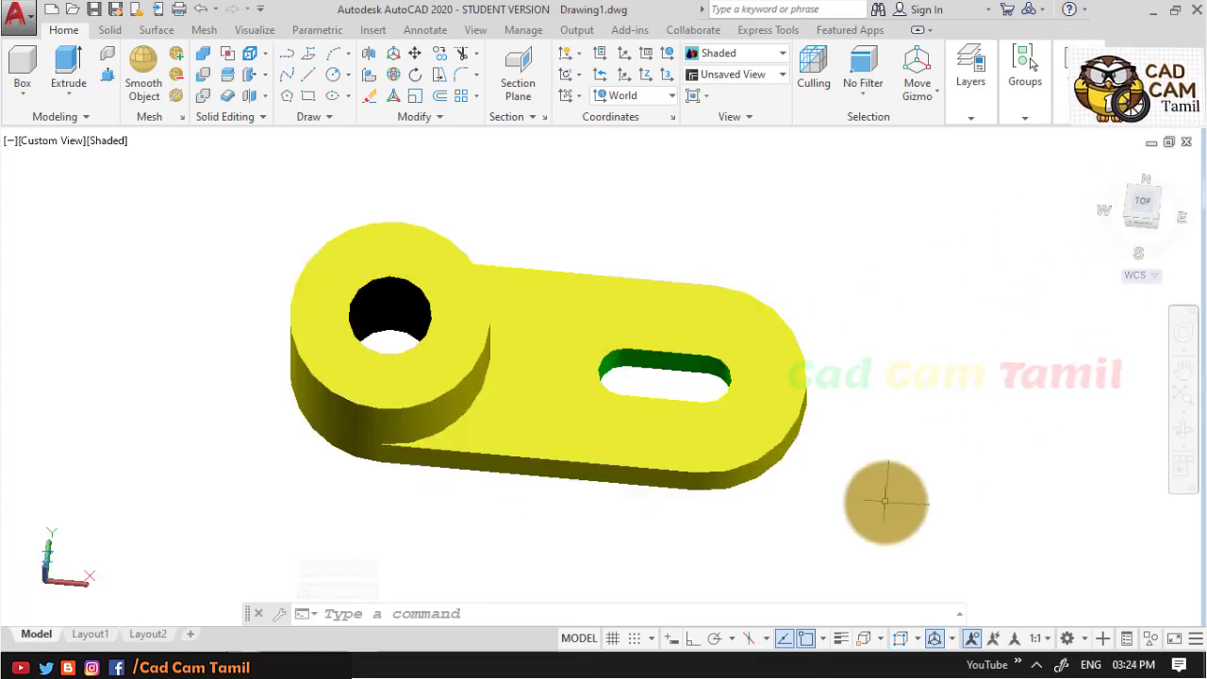
mouse_move(807, 477)
middle_mouse_down()
mouse_move(704, 431)
mouse_move(536, 313)
middle_mouse_up()
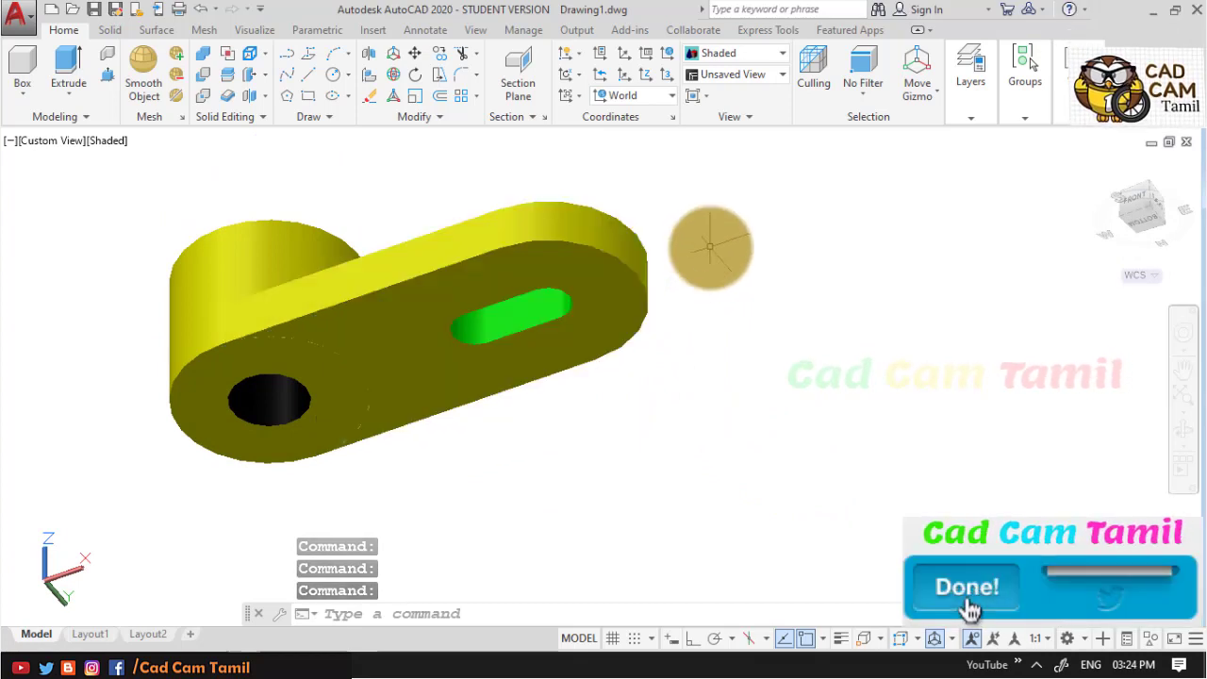
mouse_move(710, 247)
middle_mouse_down("shift")
mouse_move(719, 273)
mouse_move(722, 235)
mouse_move(716, 488)
mouse_move(687, 506)
mouse_move(763, 480)
mouse_move(761, 539)
middle_mouse_up("shift")
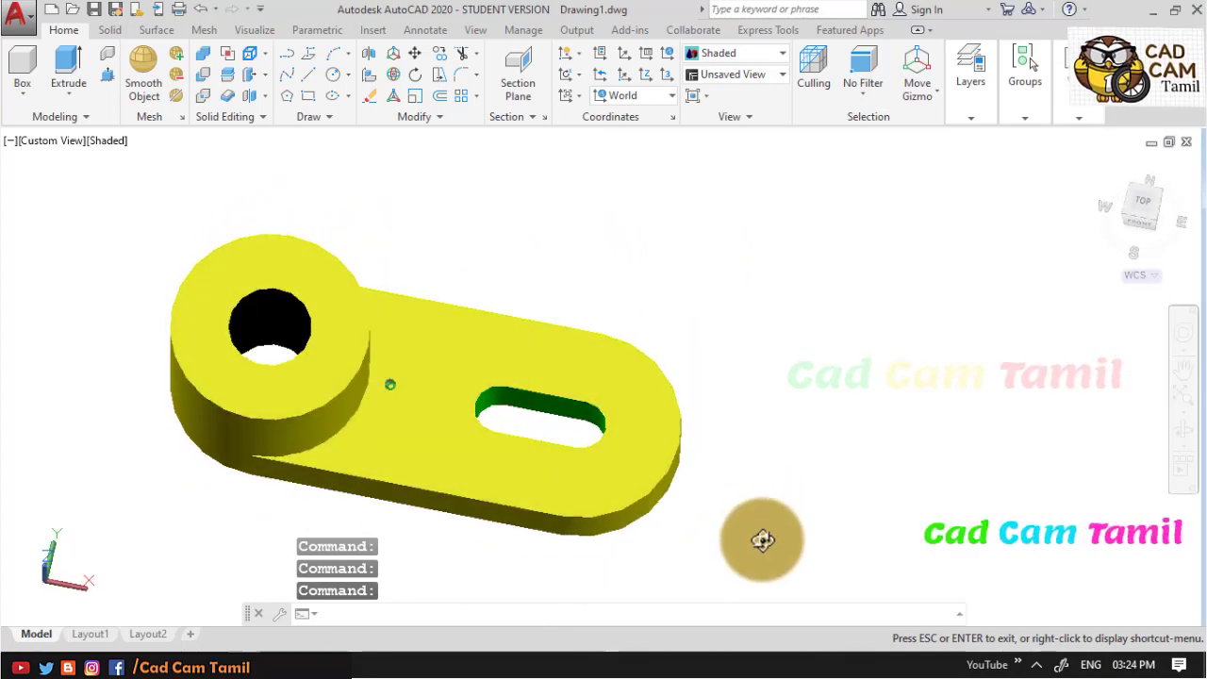
scroll(865, 426, "up", 2)
scroll(668, 425, "up", 3)
scroll(668, 425, "down", 4)
scroll(668, 425, "down", 3)
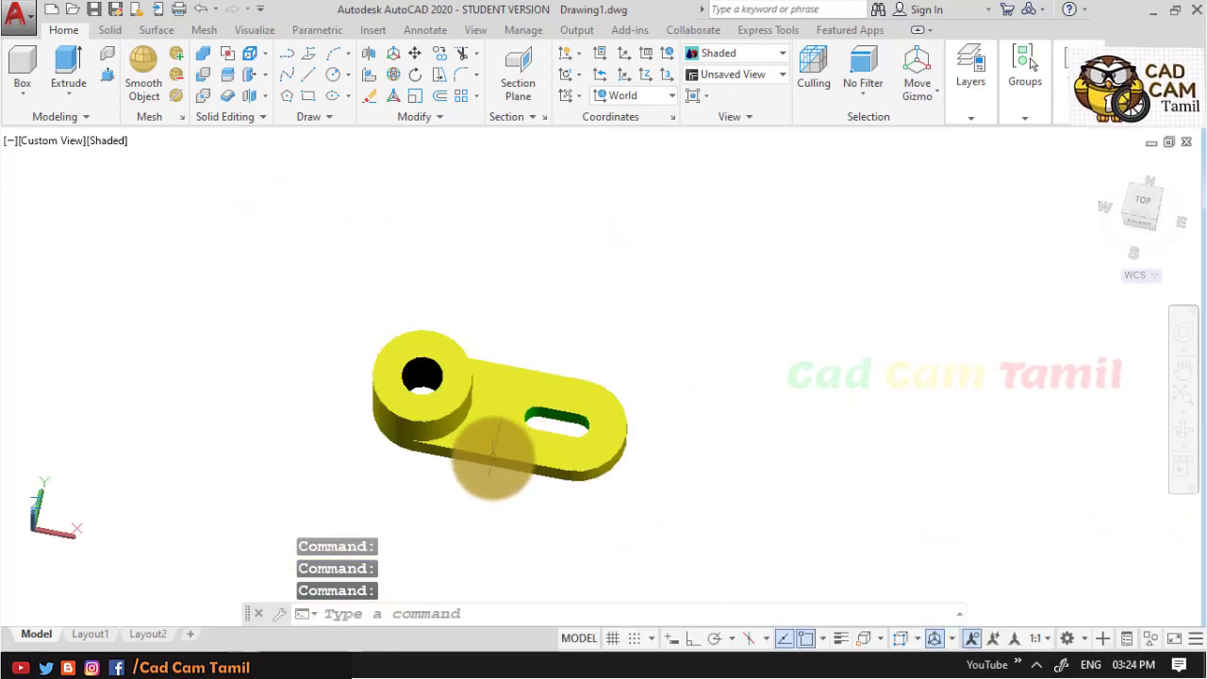
scroll(492, 457, "up", 3)
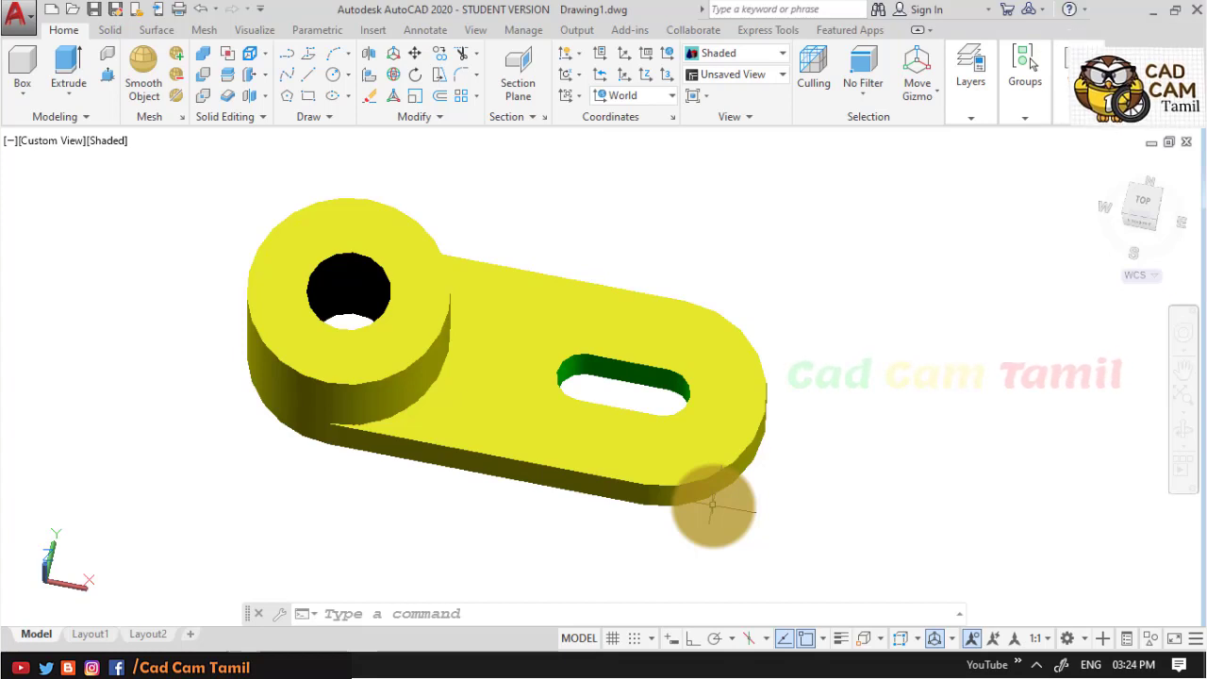
type("ucs")
Define a new UCS with its origin on the plate top beside the slot, then view from Top
key("Return")
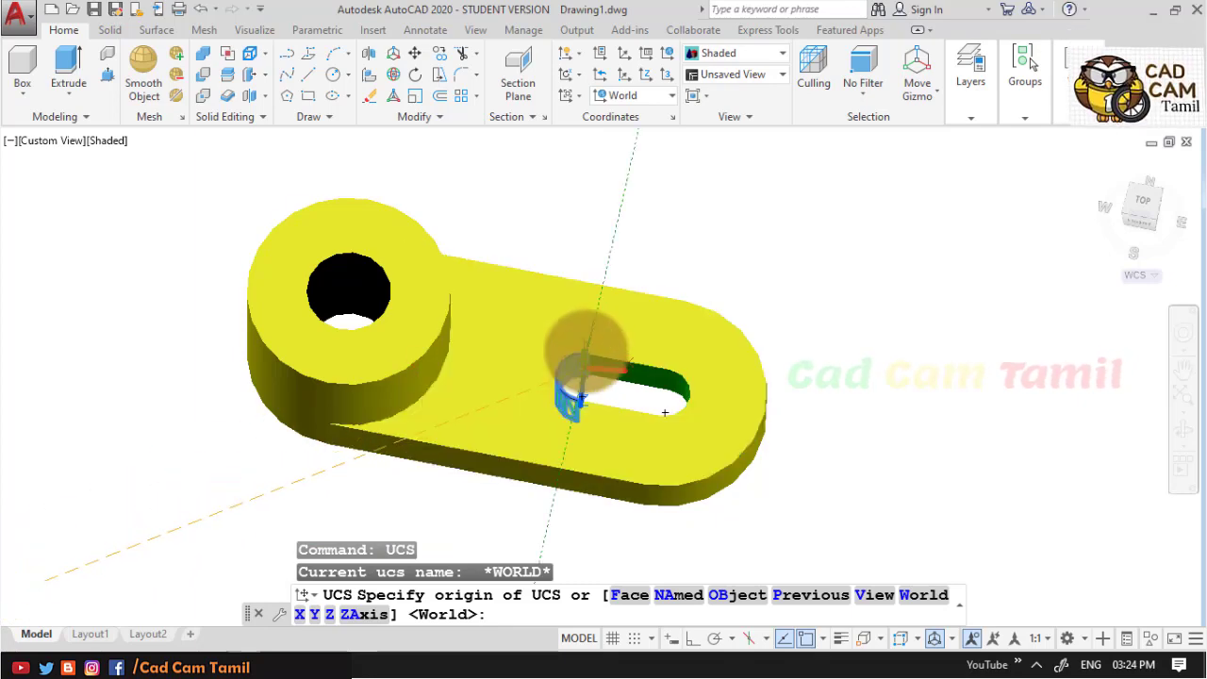
scroll(589, 334, "up", 5)
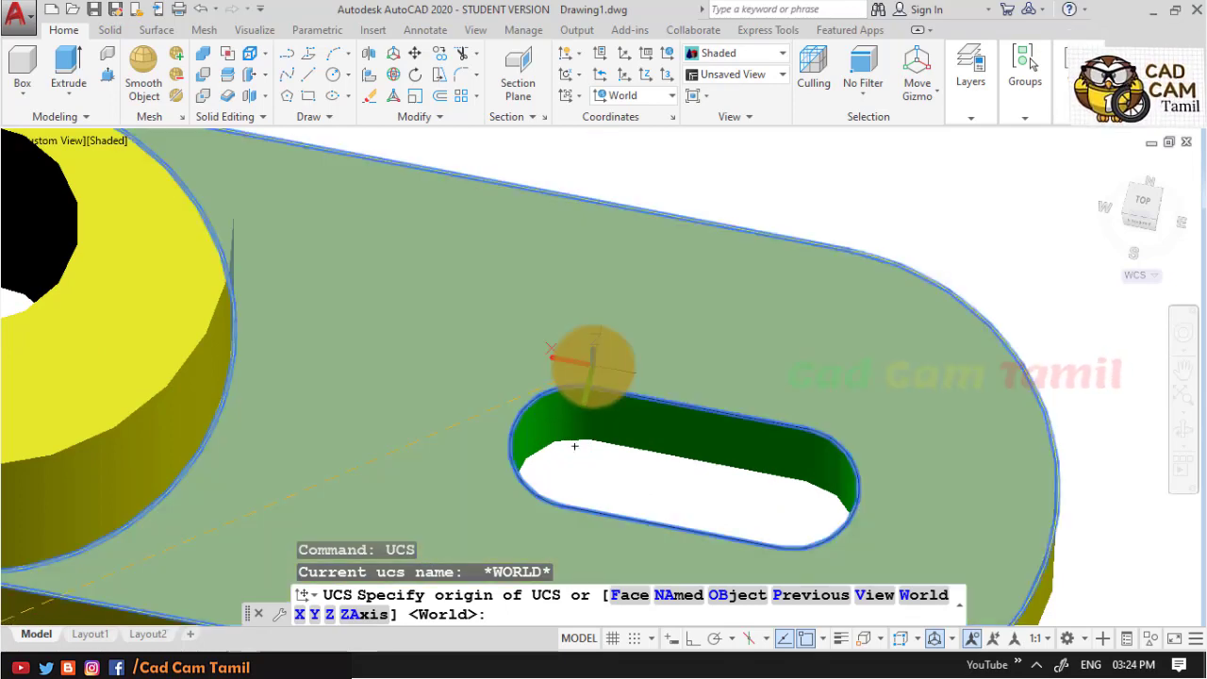
left_click(592, 364)
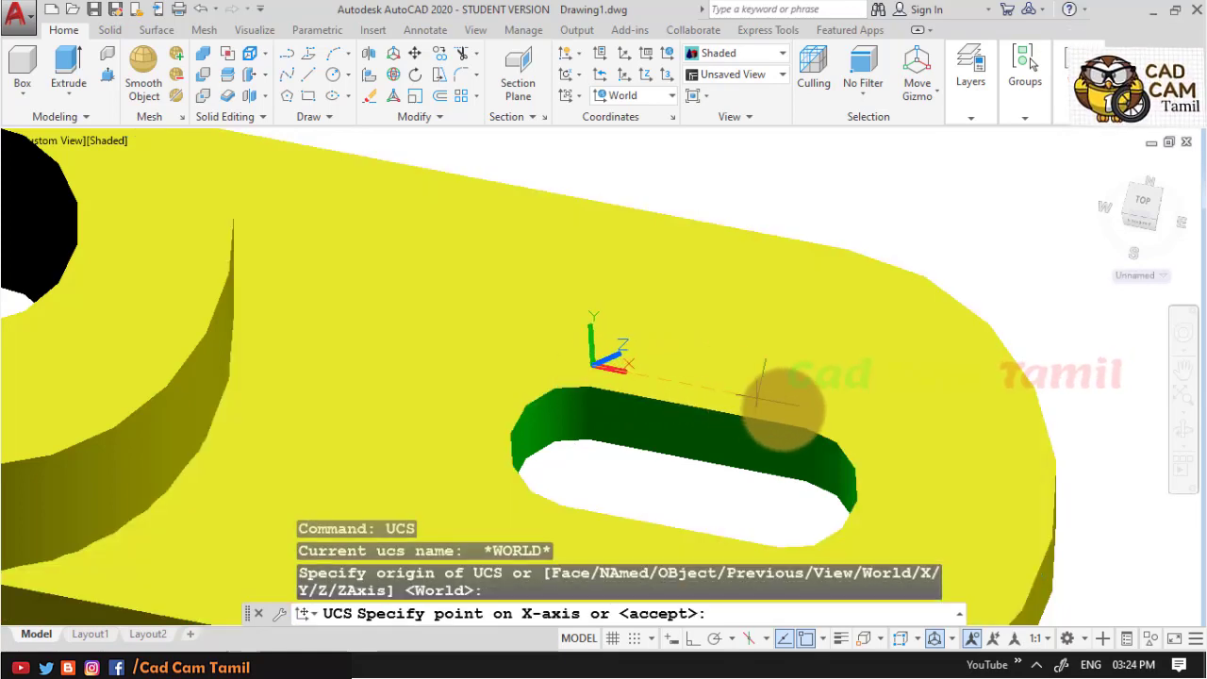
scroll(790, 358, "up", 2)
scroll(790, 358, "down", 2)
scroll(786, 345, "down", 2)
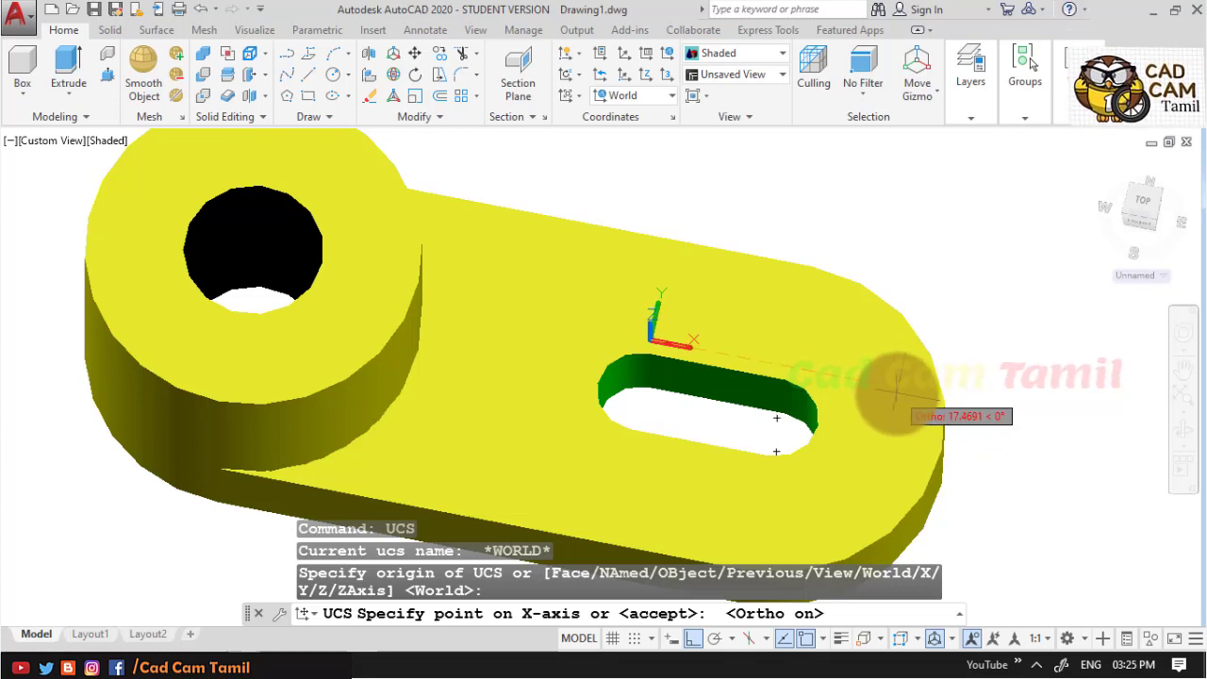
left_click(894, 388)
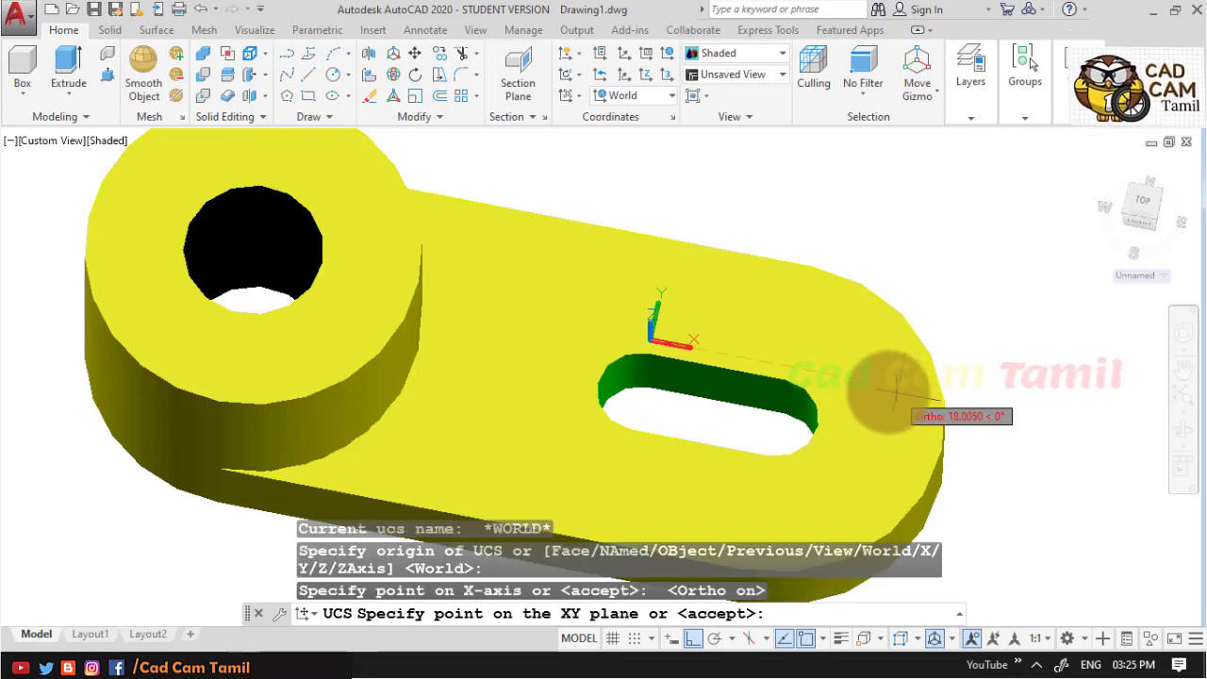
left_click(693, 176)
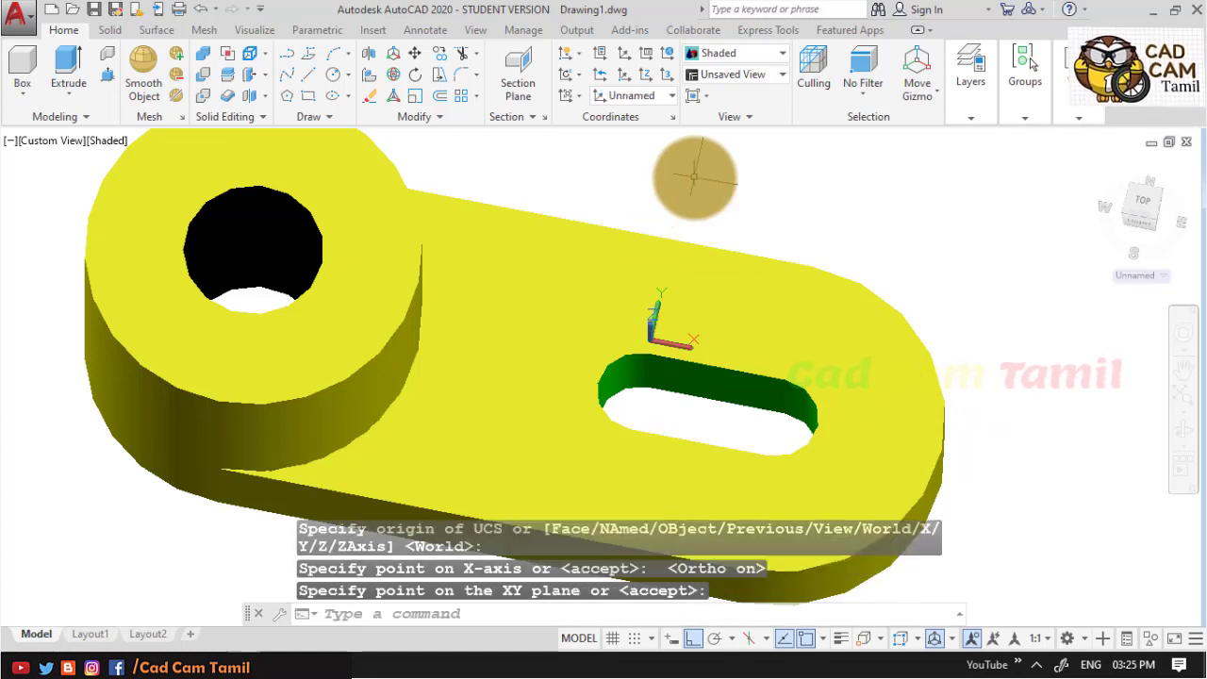
left_click(1139, 195)
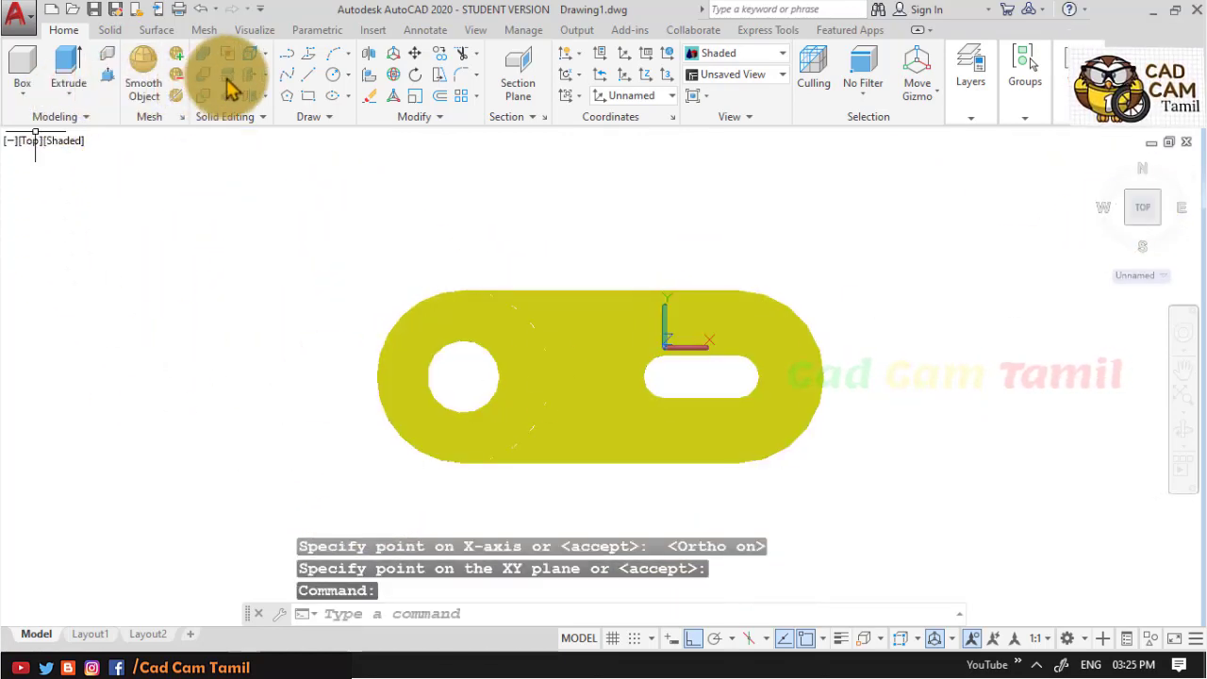
Draw a trial circle overlapping the slot's right end, check it in 3D, and return to Top view
left_click(332, 76)
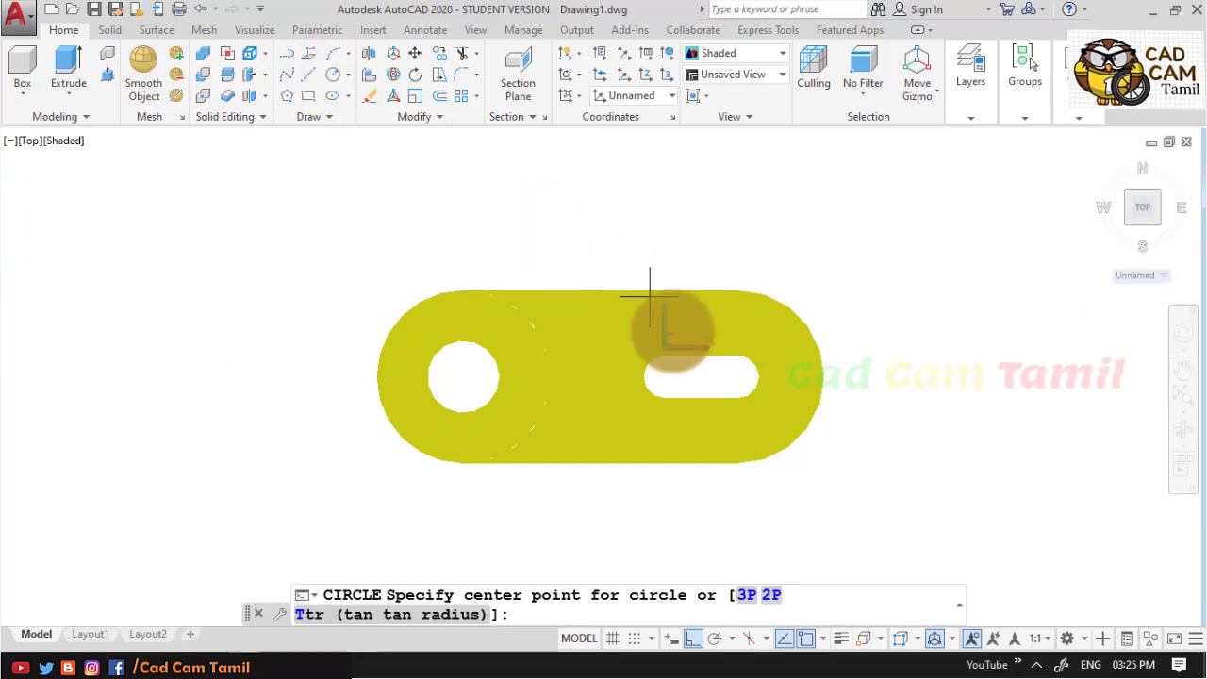
left_click(765, 326)
key("Return")
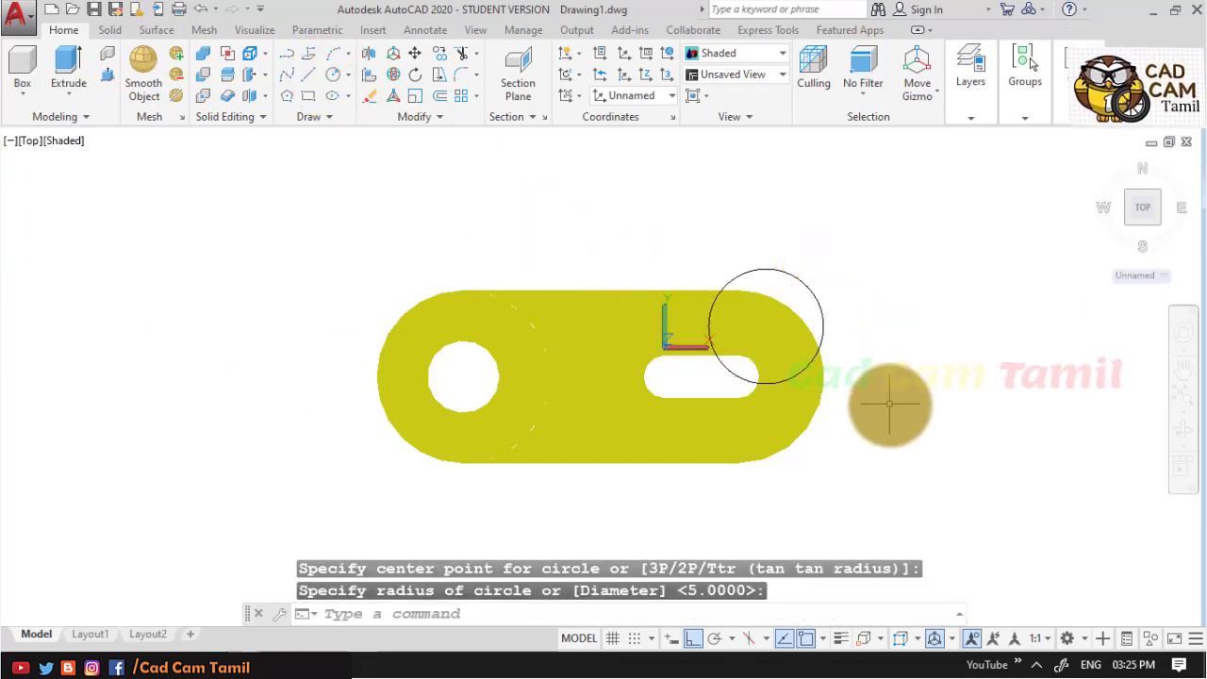
middle_click_drag(873, 431, 850, 296, "shift")
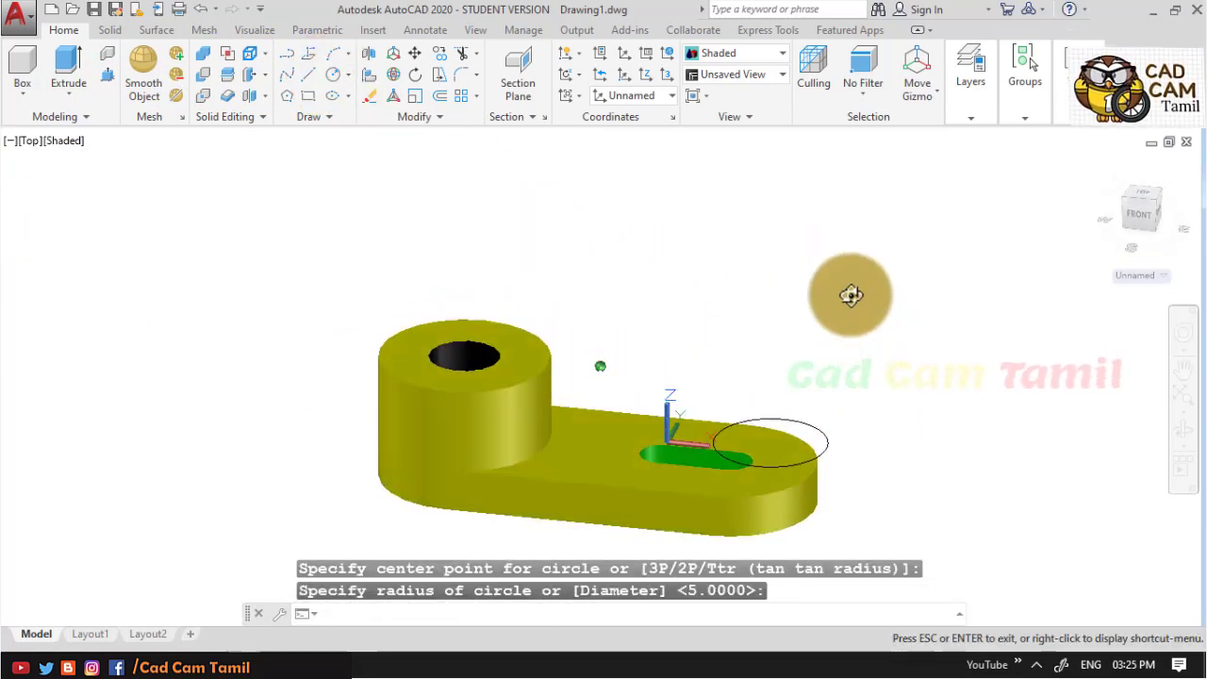
scroll(754, 349, "down", 2)
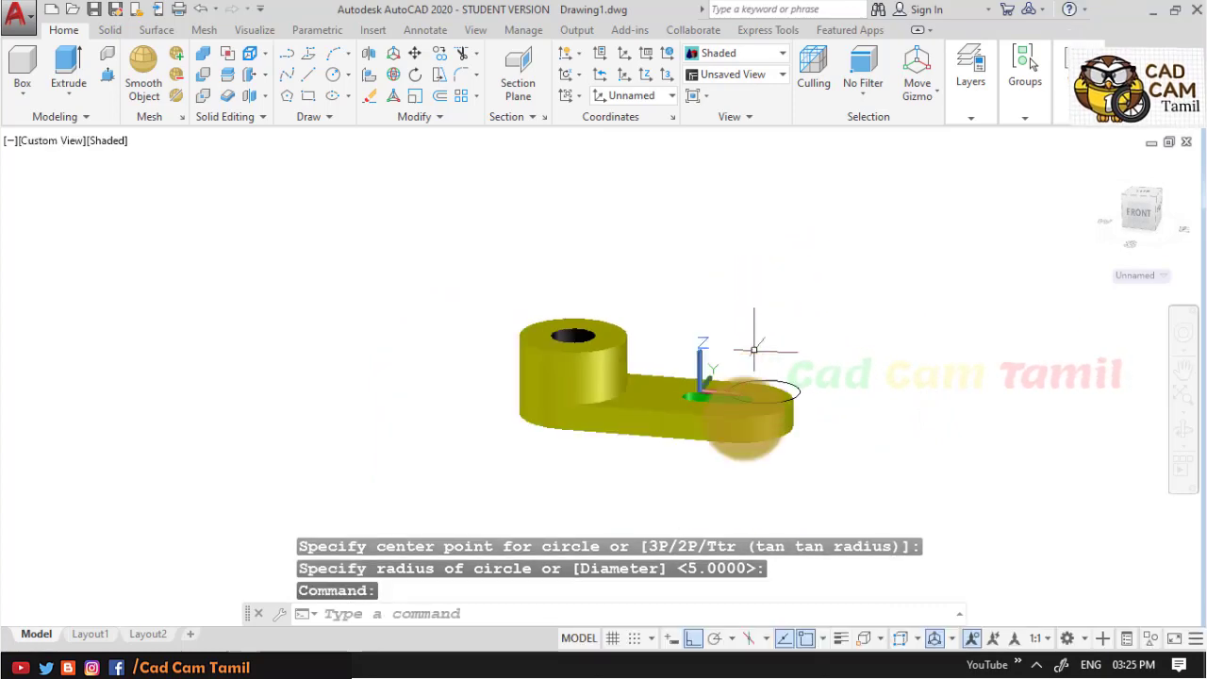
scroll(753, 350, "up", 2)
scroll(753, 350, "up", 3)
scroll(660, 446, "down", 2)
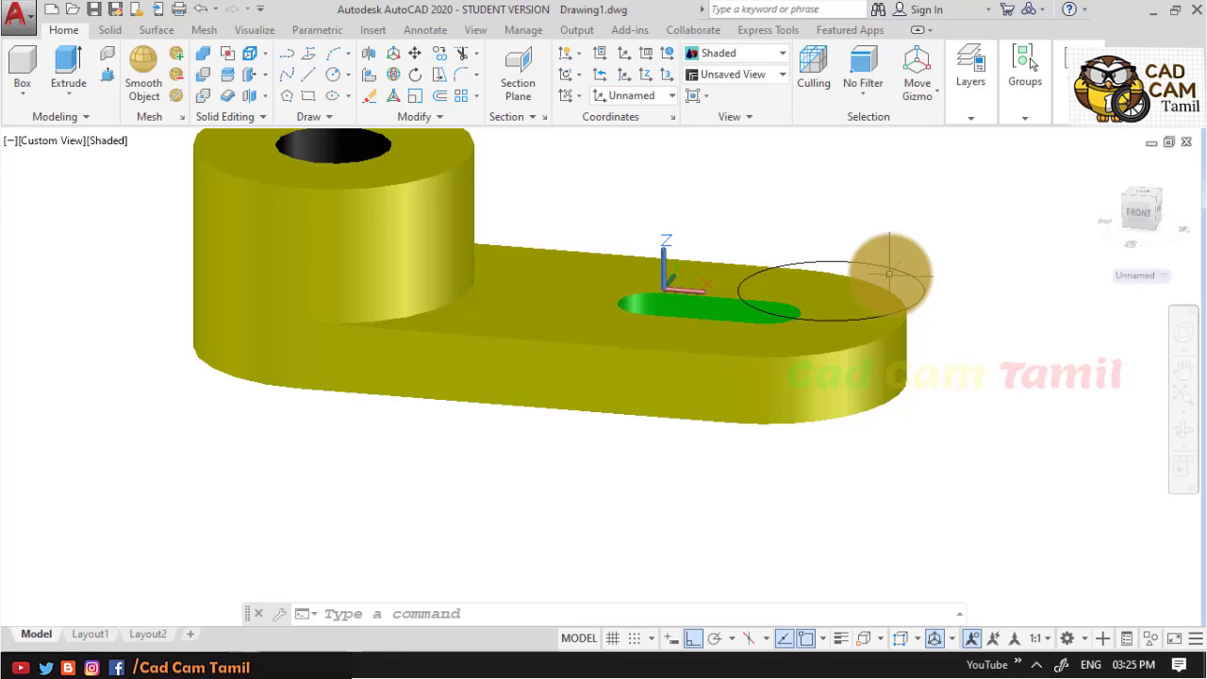
left_click(1141, 195)
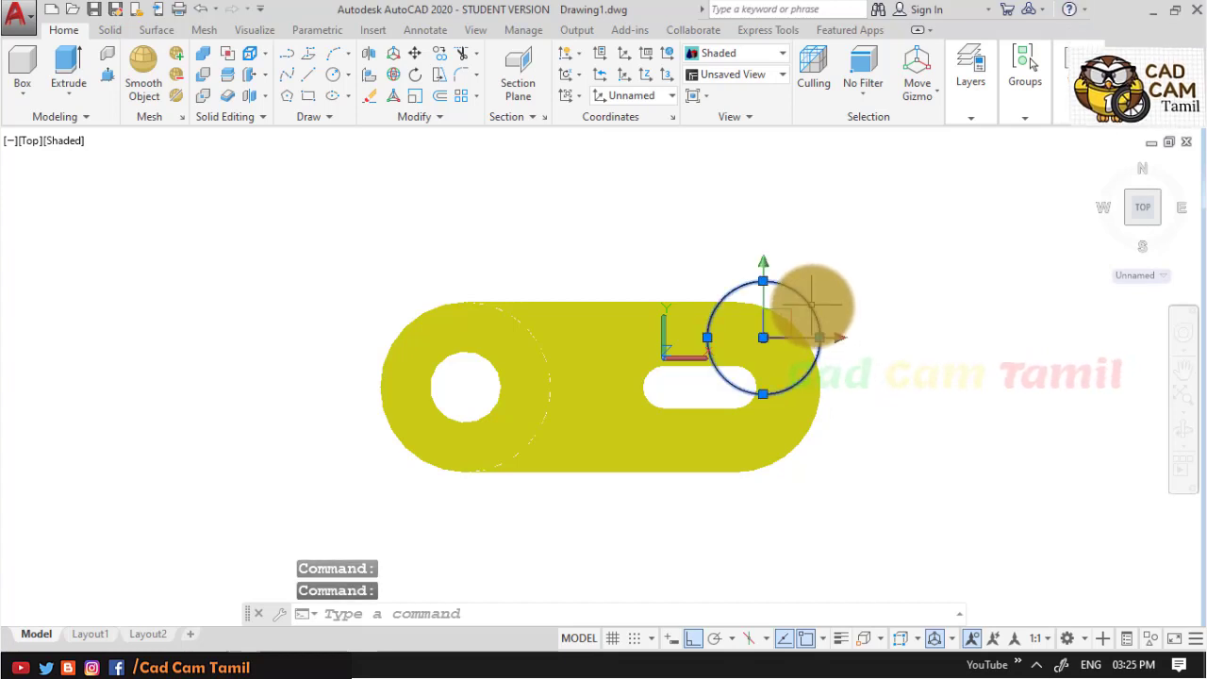
Delete the trial circle and switch the display to 2D Wireframe
key("Delete")
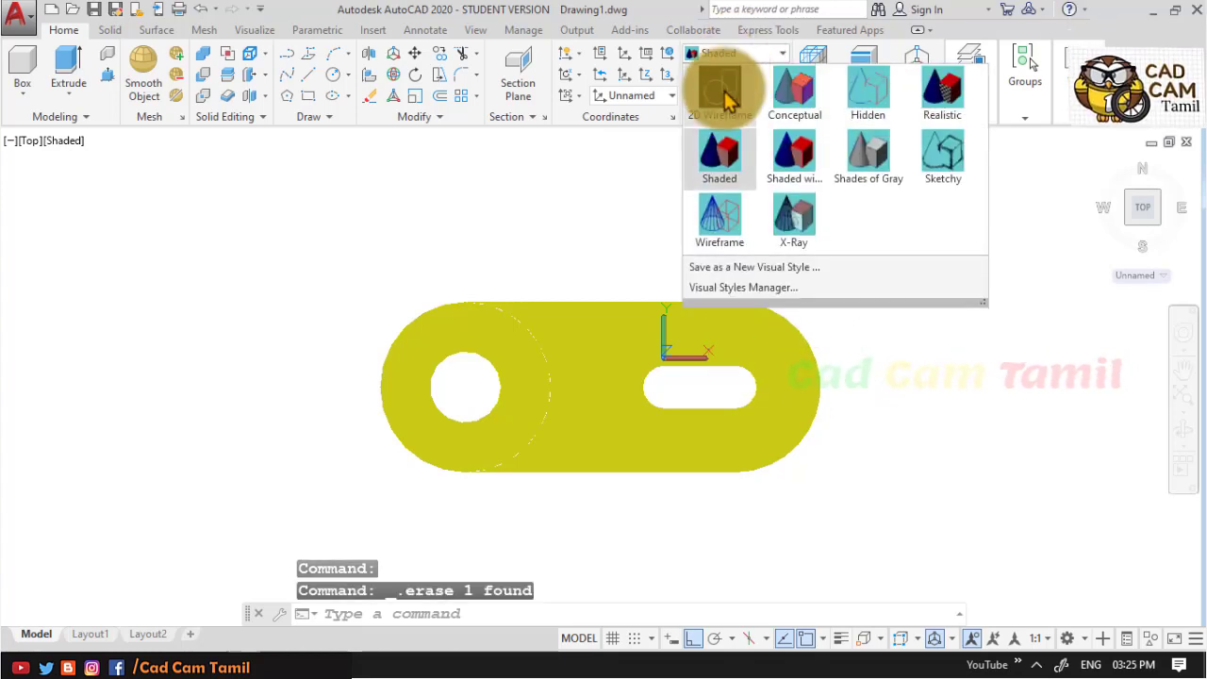
left_click(722, 86)
scroll(757, 408, "down", 2)
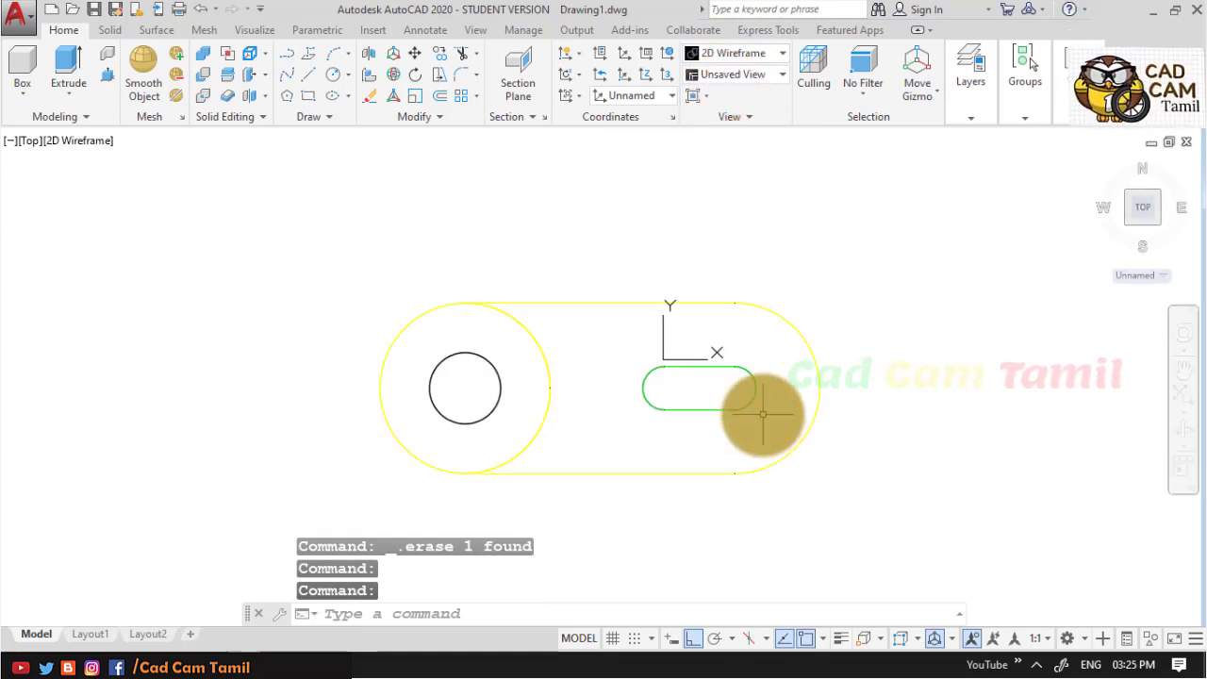
scroll(757, 407, "up", 3)
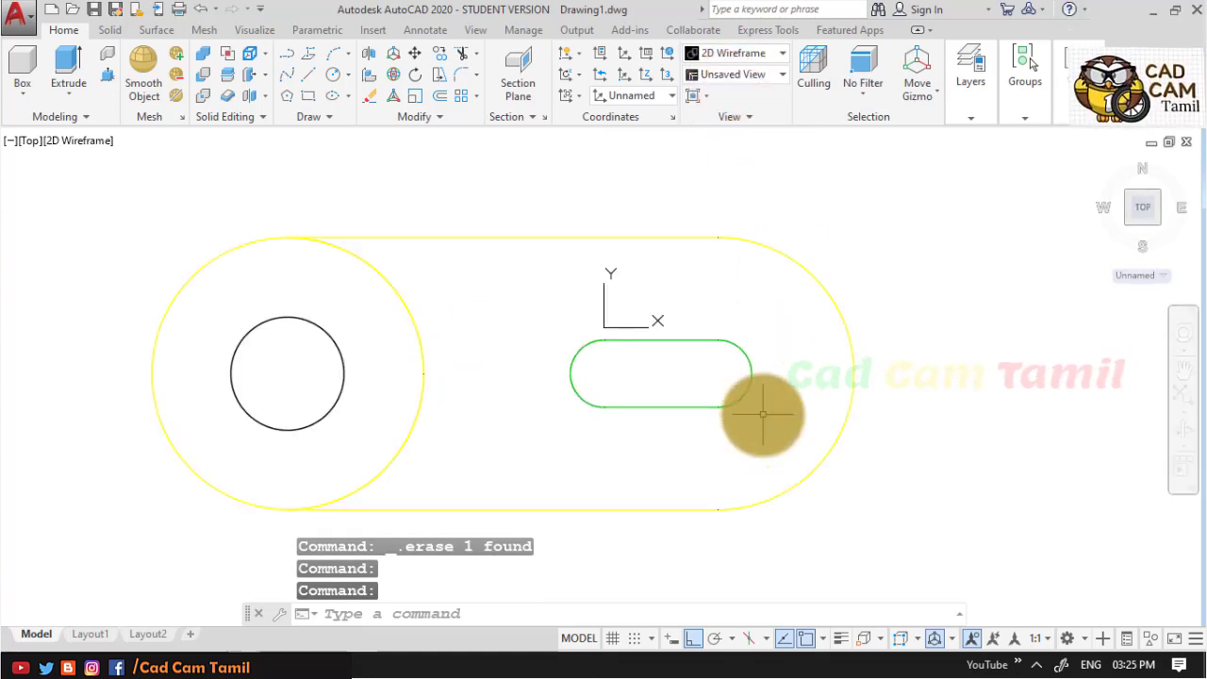
Draw a radius 6 circle centred on the slot's right end arc
left_click(331, 75)
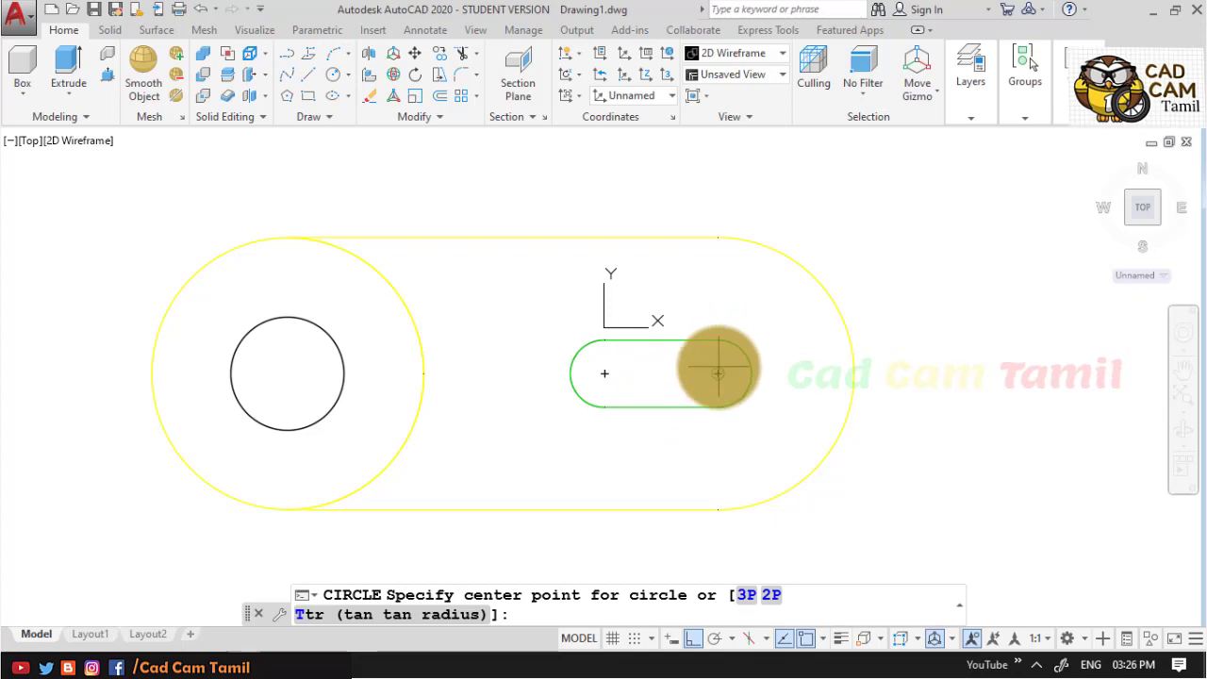
left_click(717, 373)
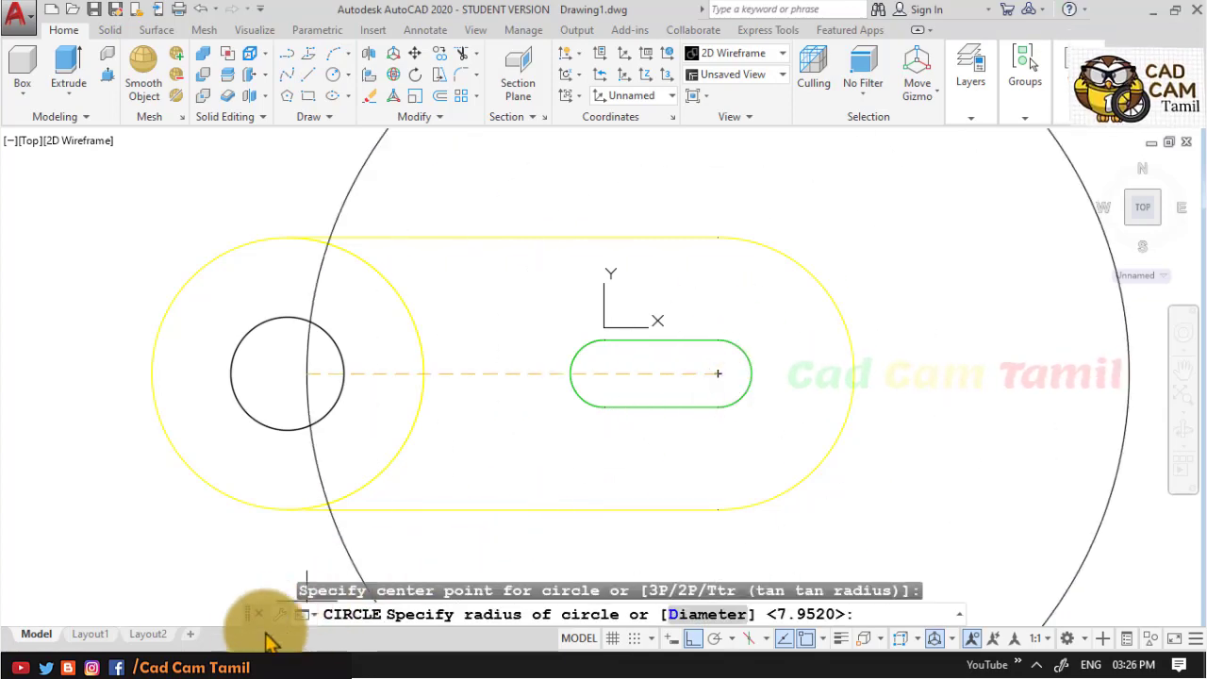
left_click(280, 660)
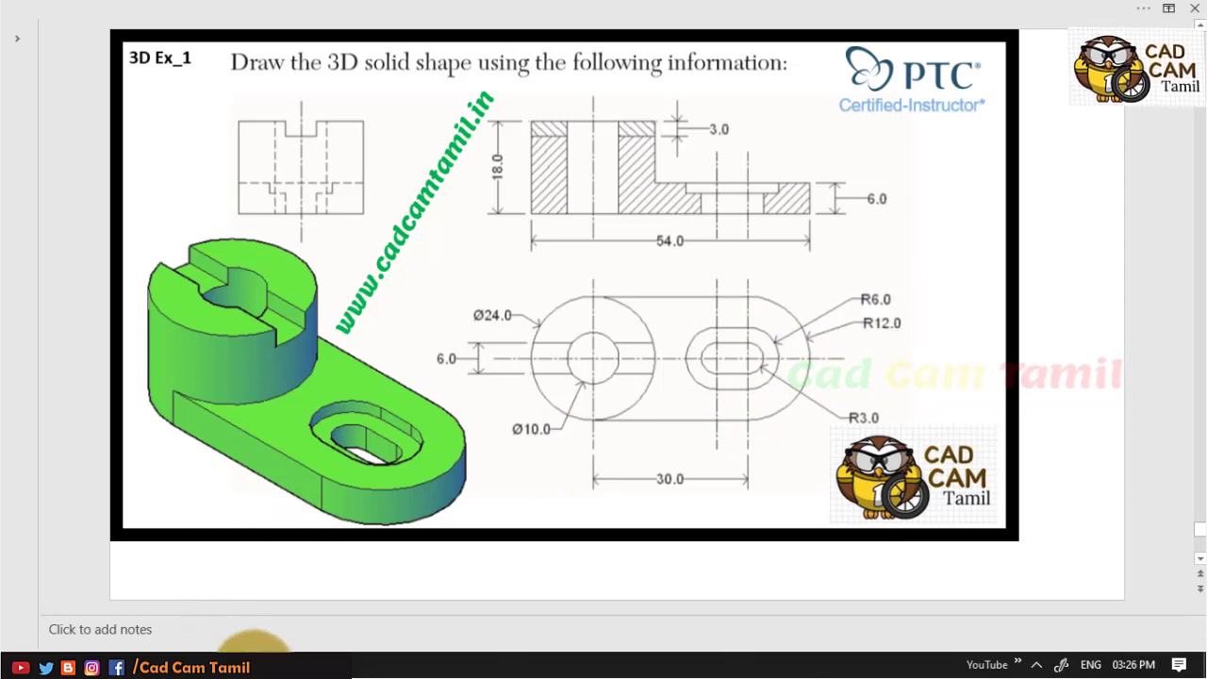
left_click(243, 651)
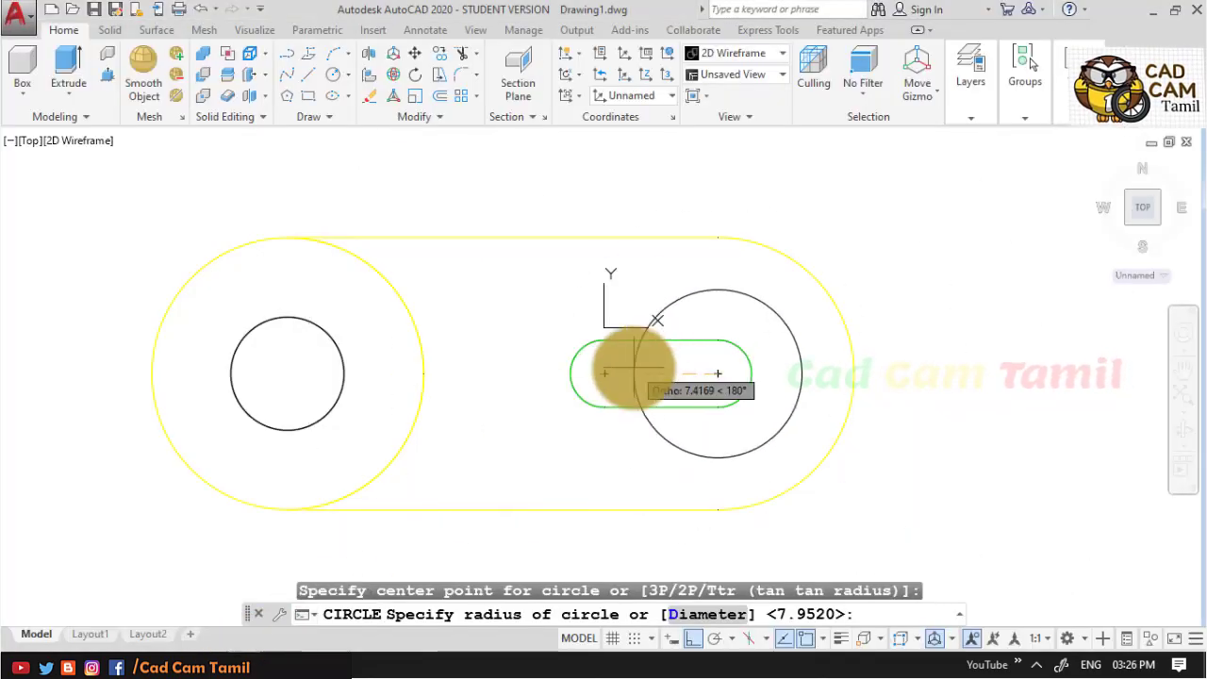
type("6")
key("Return")
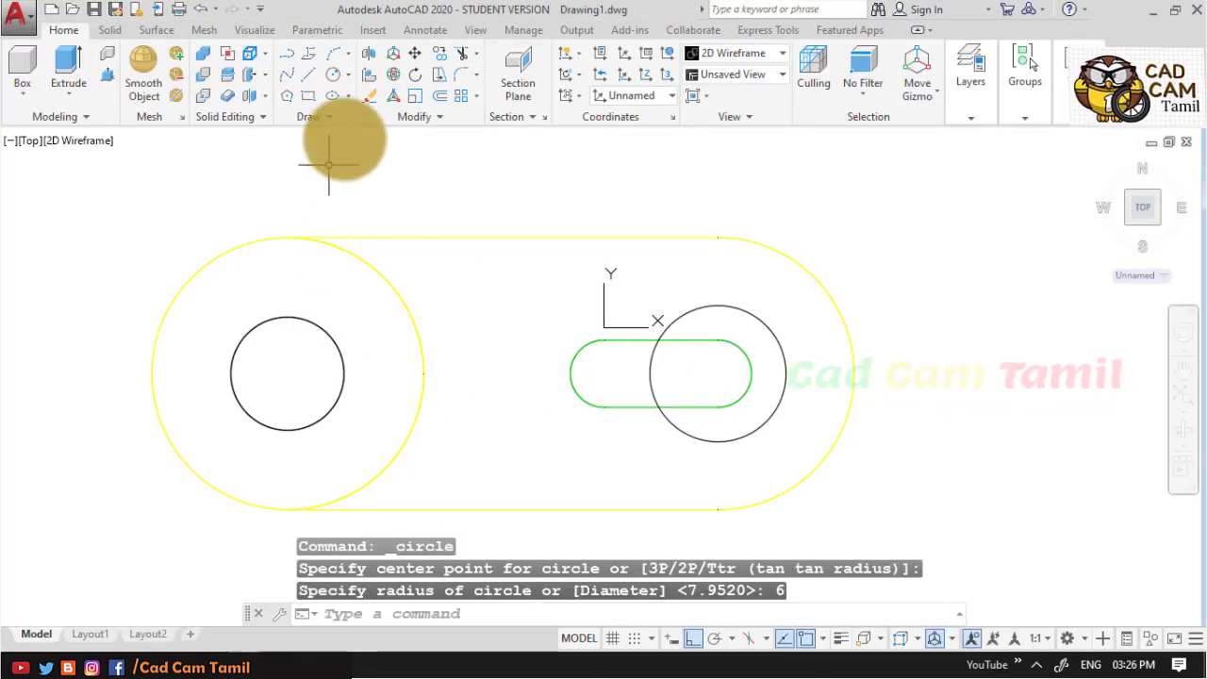
Copy the radius 6 circle to the centre of the slot's left end arc
left_click(440, 54)
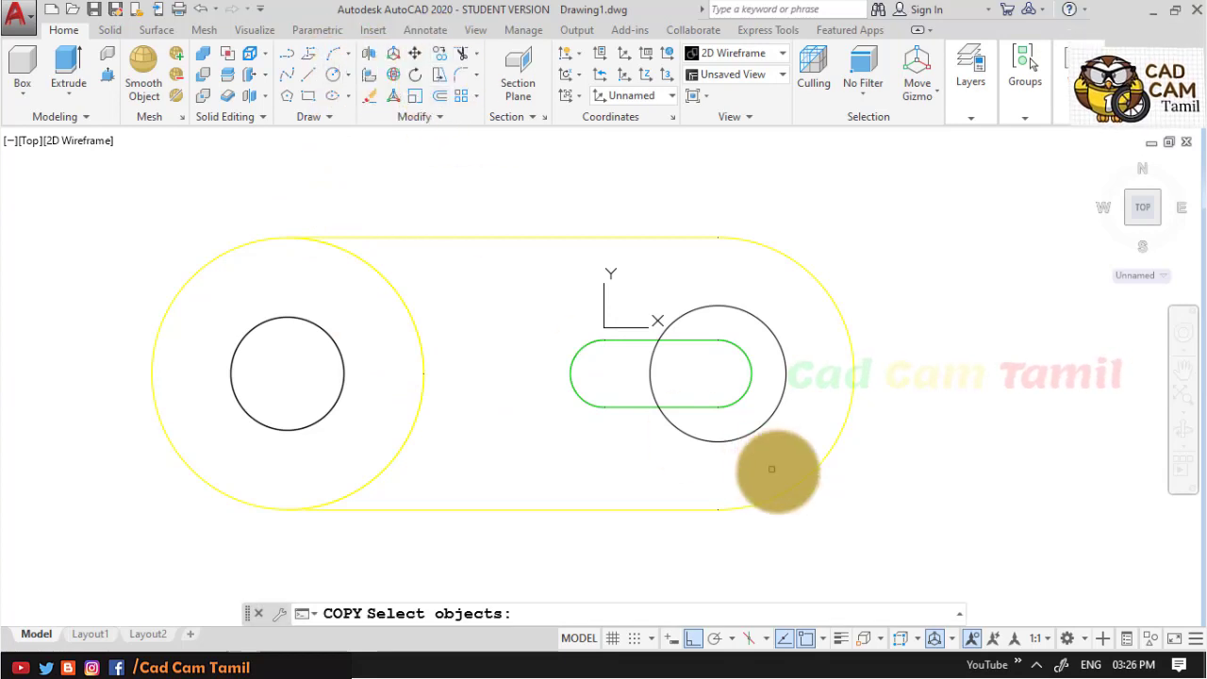
left_click(785, 386)
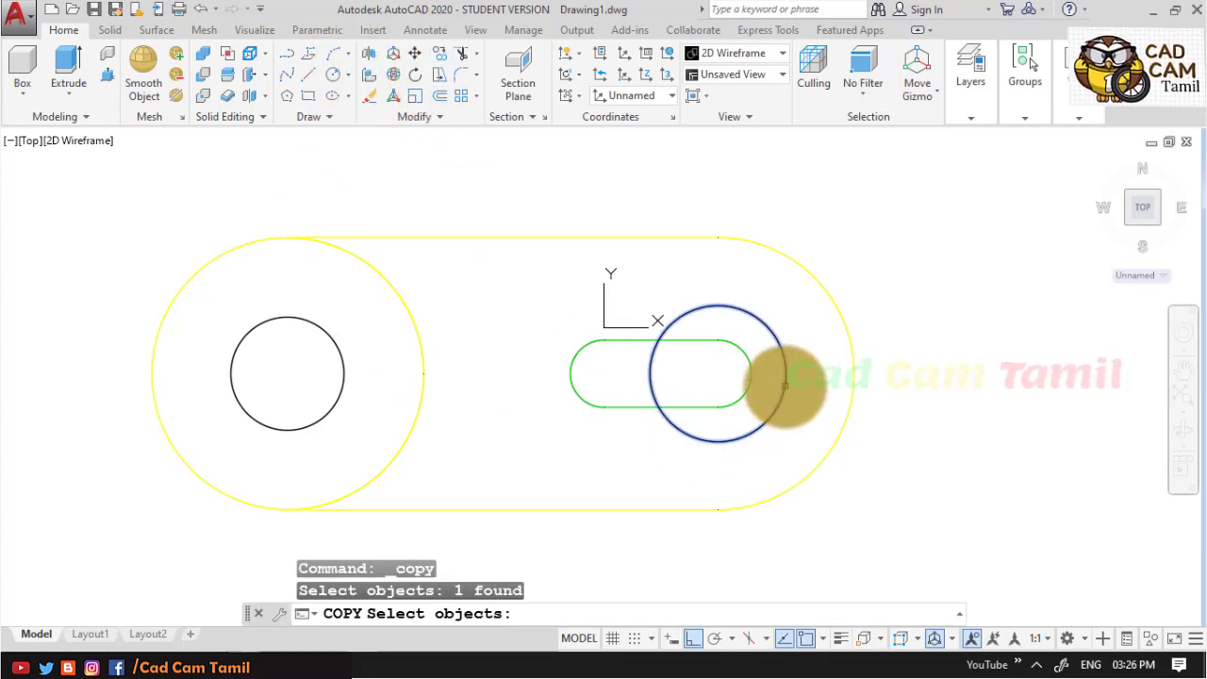
key("Return")
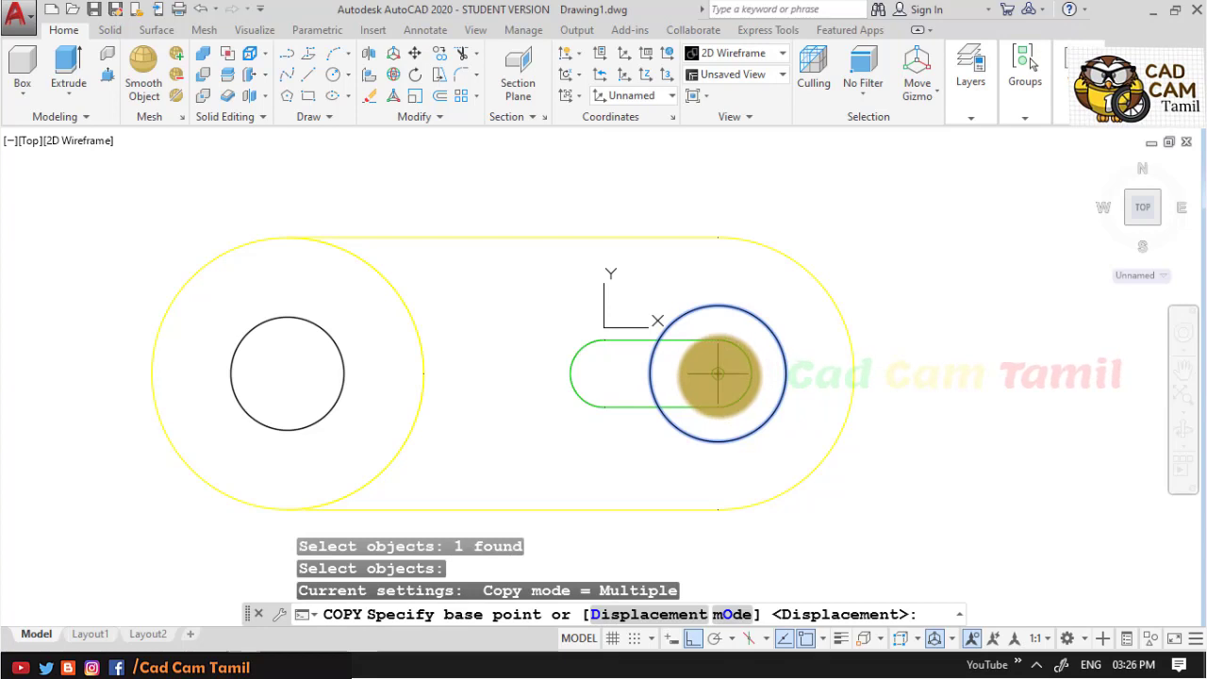
left_click(717, 373)
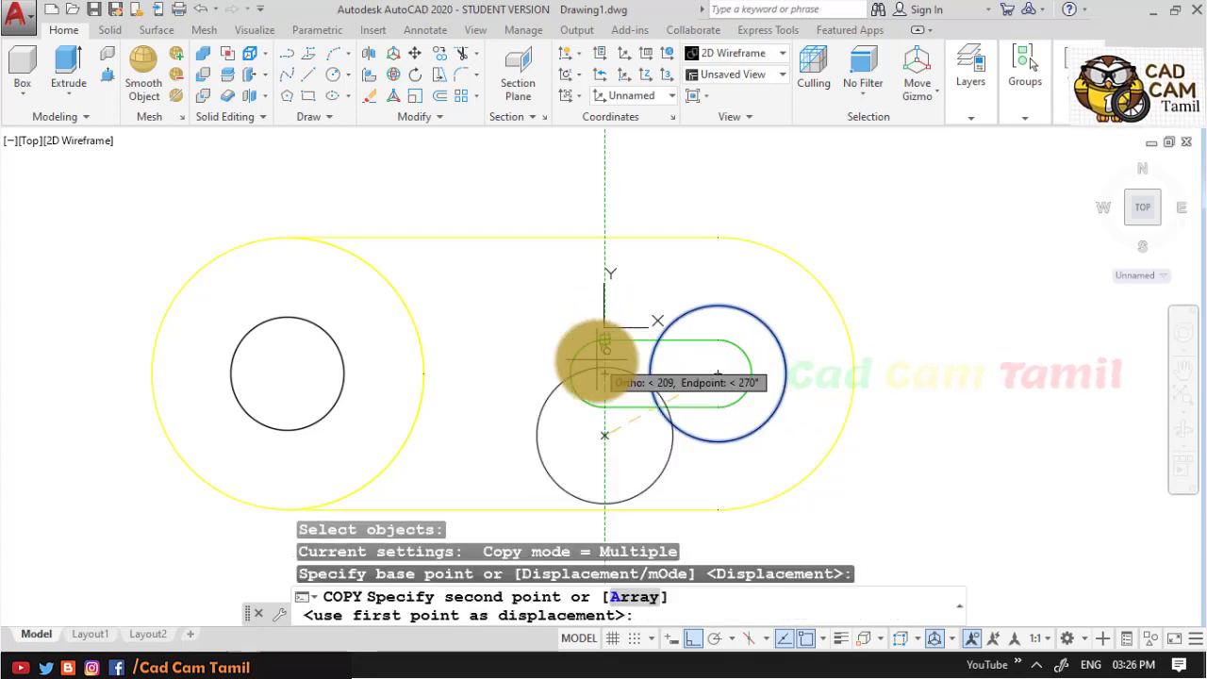
left_click(604, 373)
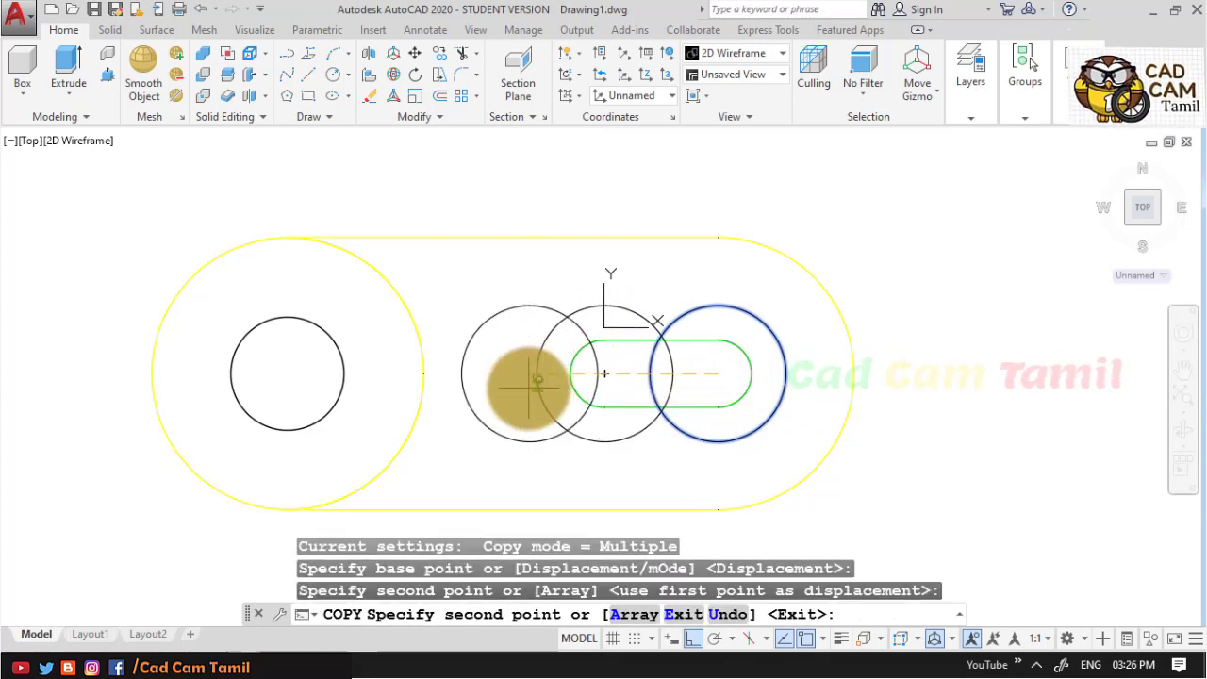
key("Escape")
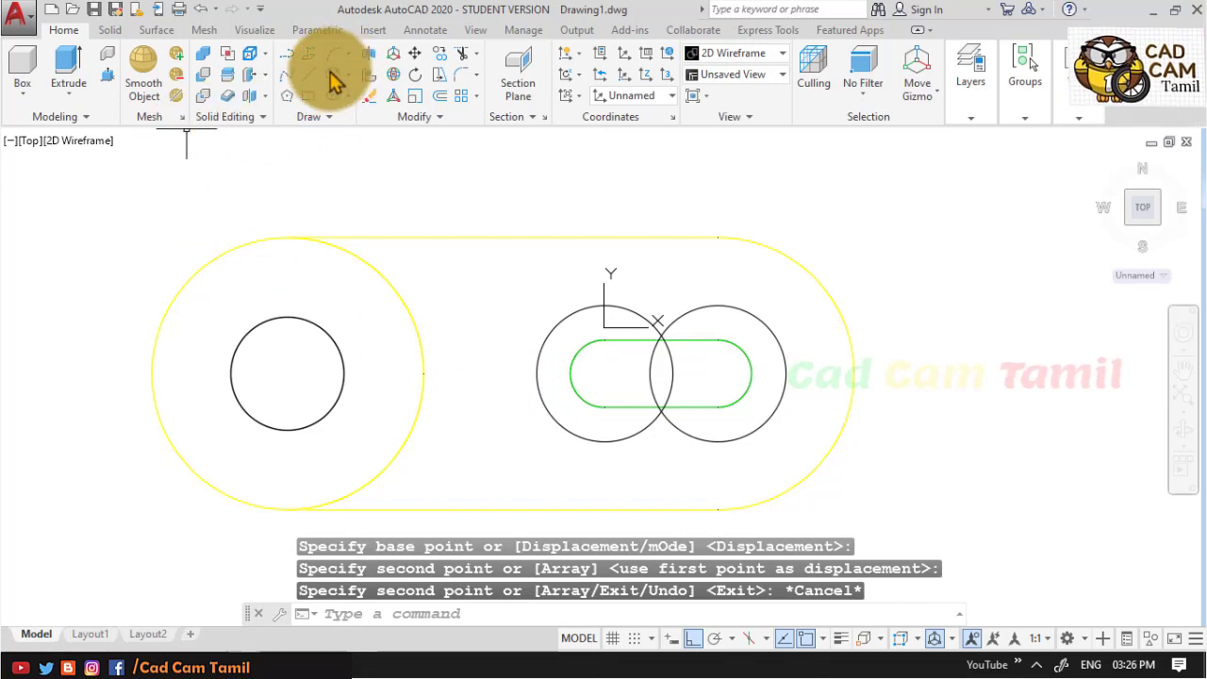
left_click(309, 75)
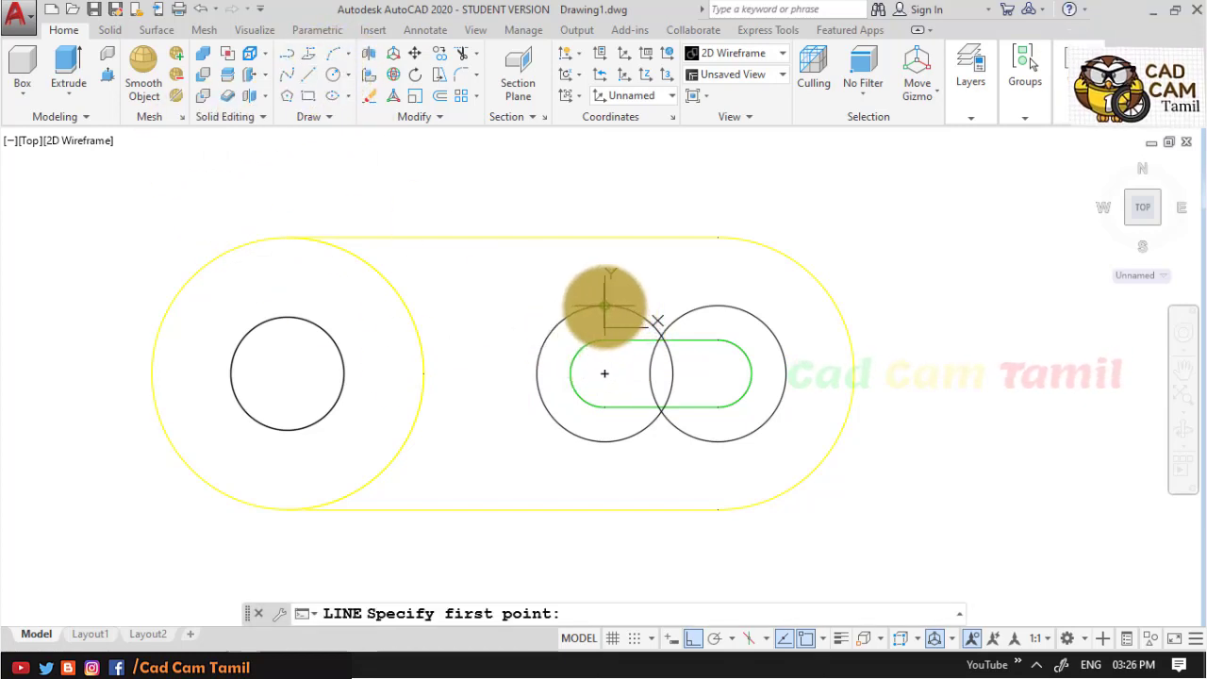
Draw top and bottom tangent lines joining the two radius 6 circles
left_click(604, 305)
left_click(717, 306)
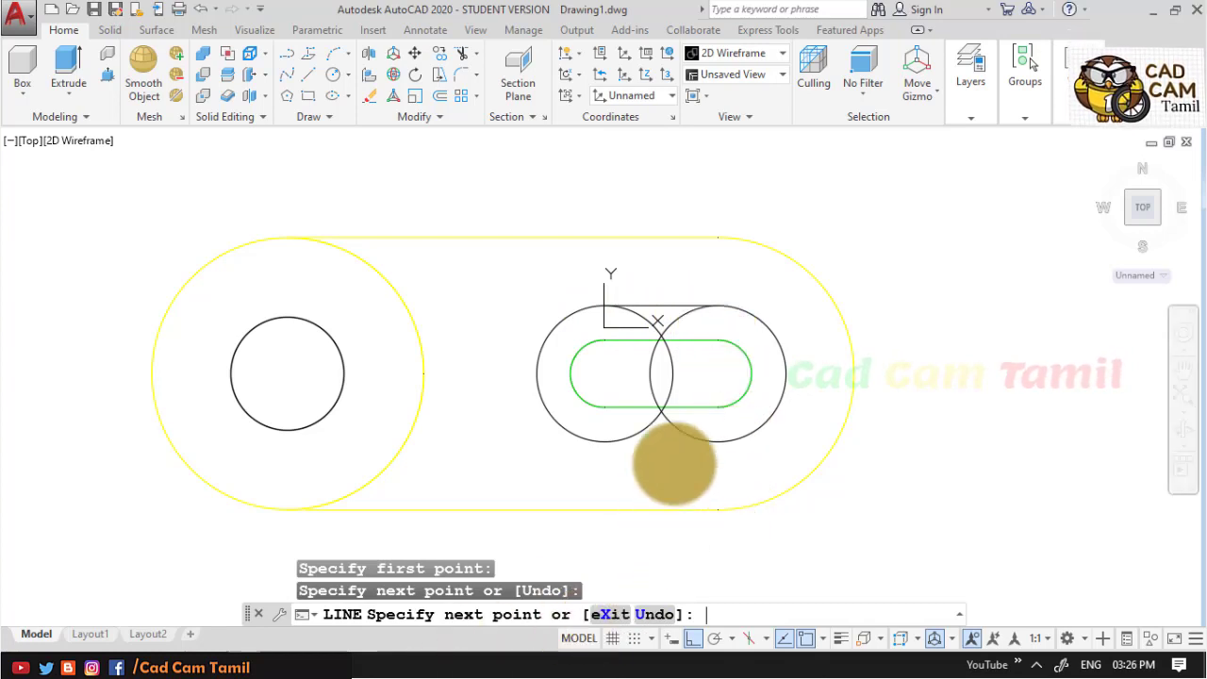
key("Return")
key("Return")
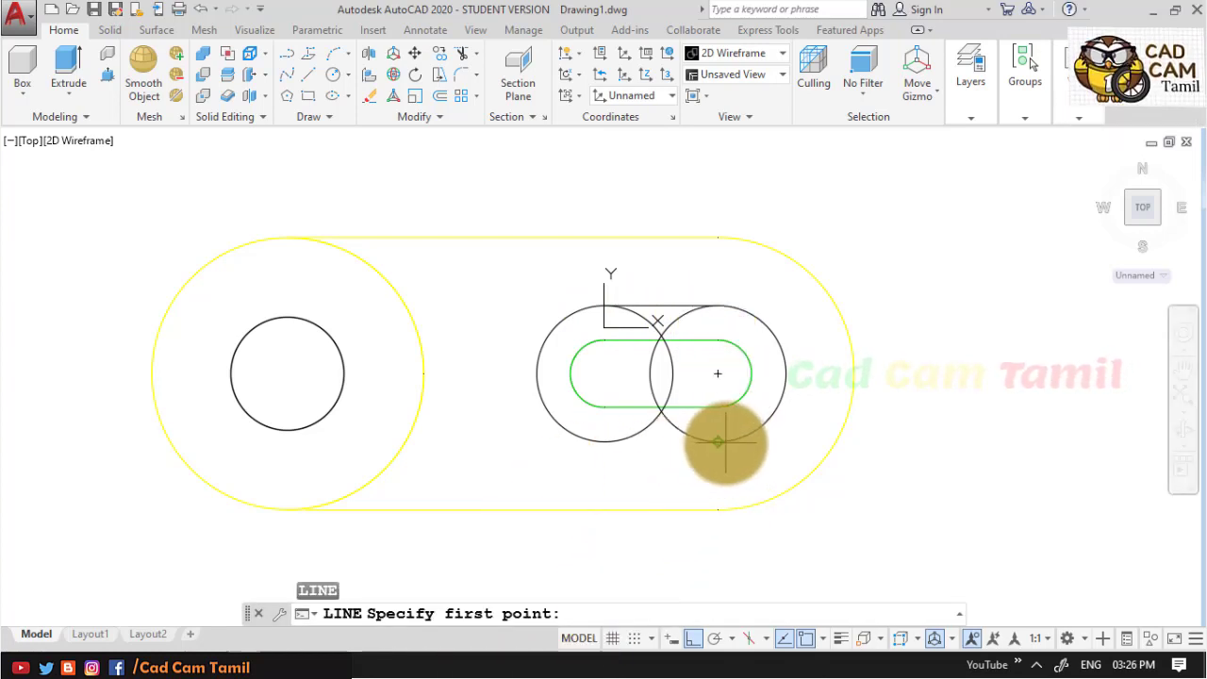
left_click(717, 441)
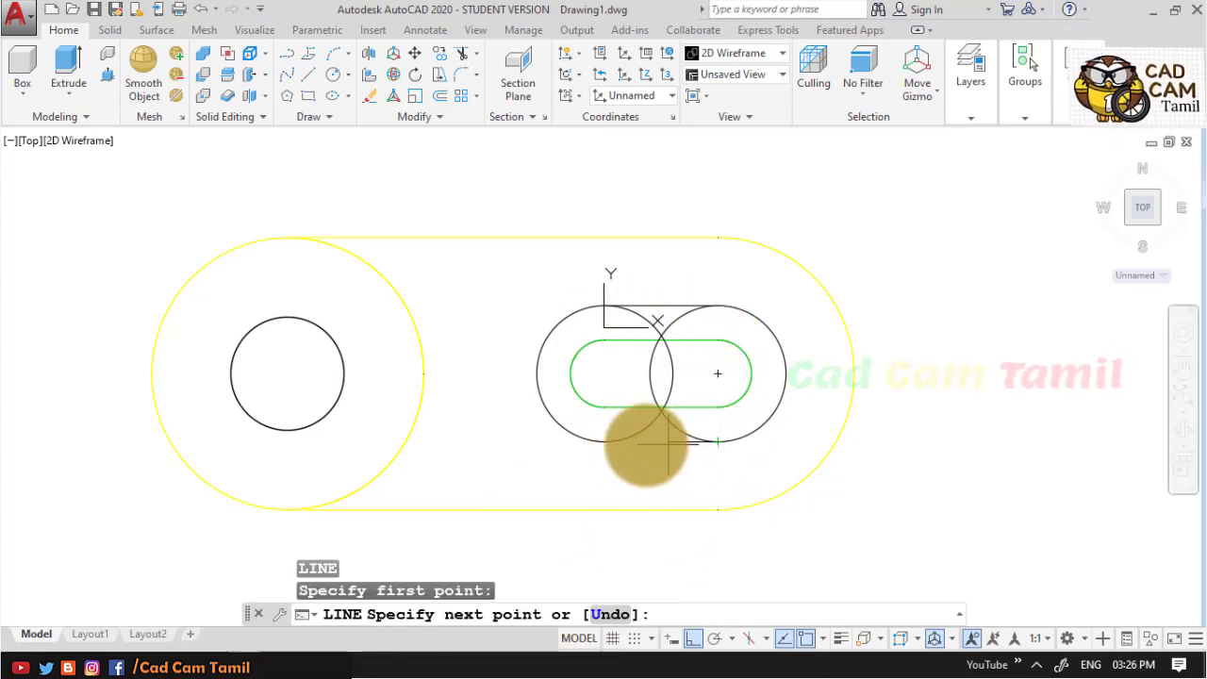
left_click(604, 441)
key("Return")
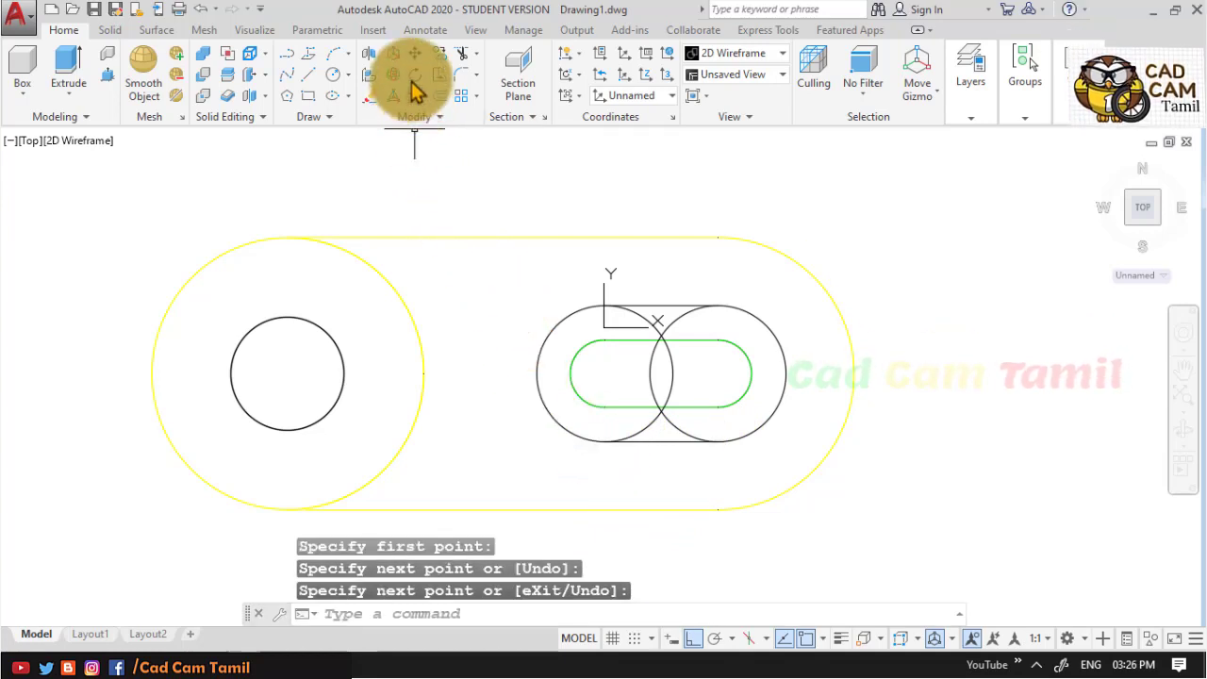
Trim the inner circle arcs and erase the two leftover arcs to leave an obround outline
left_click(459, 56)
key("Return")
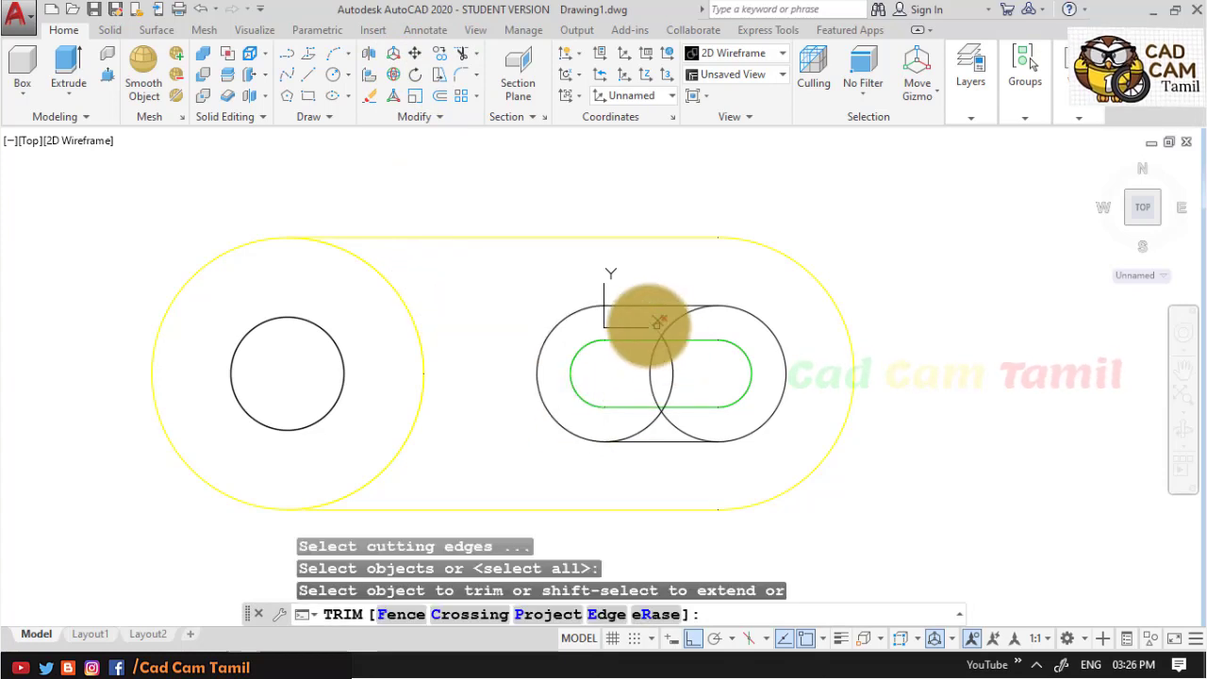
left_click(640, 315)
left_click(651, 417)
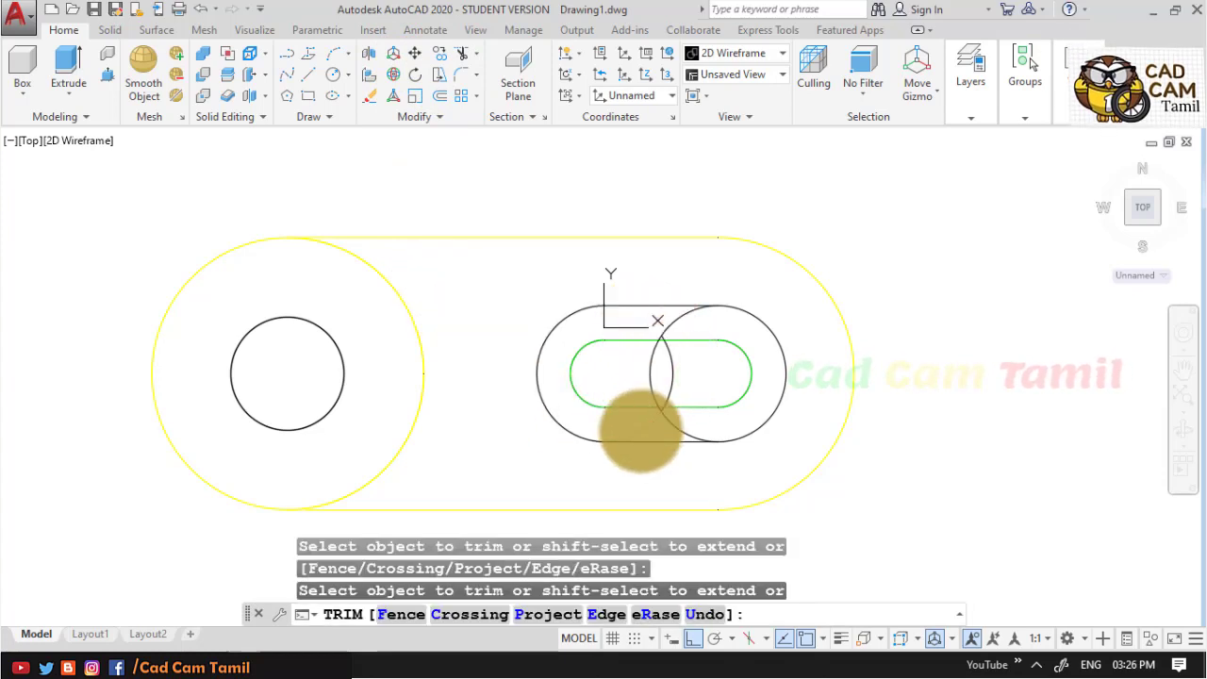
left_click(679, 423)
left_click(681, 348)
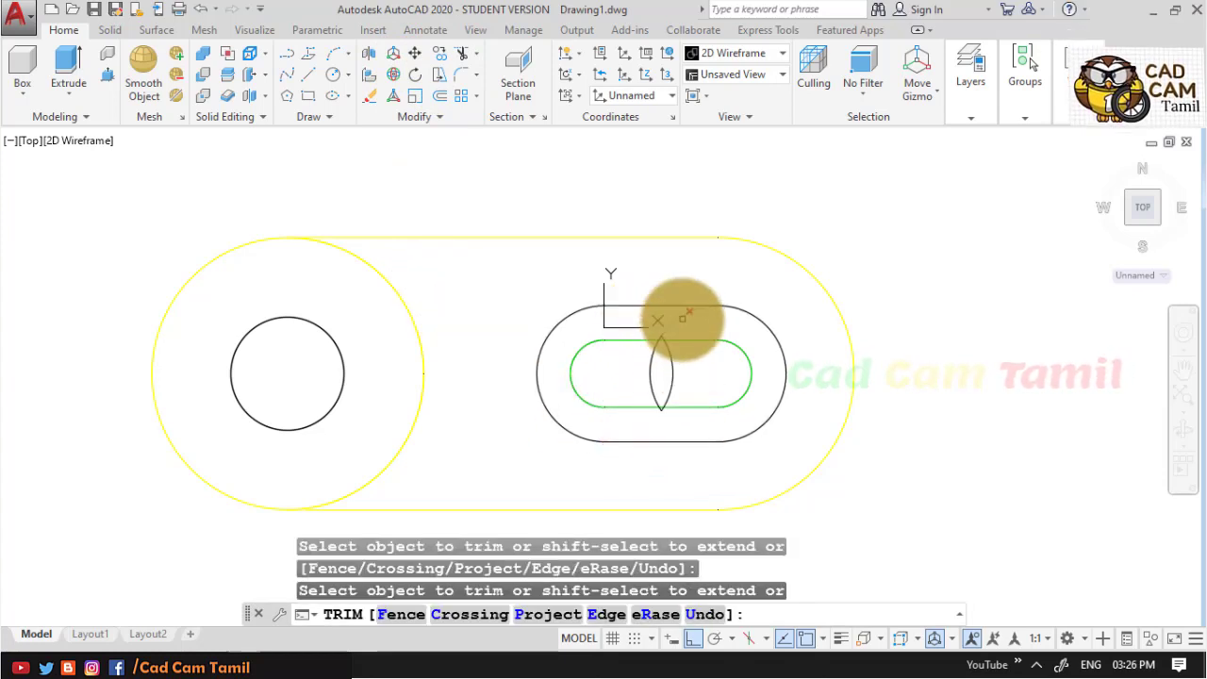
key("Escape")
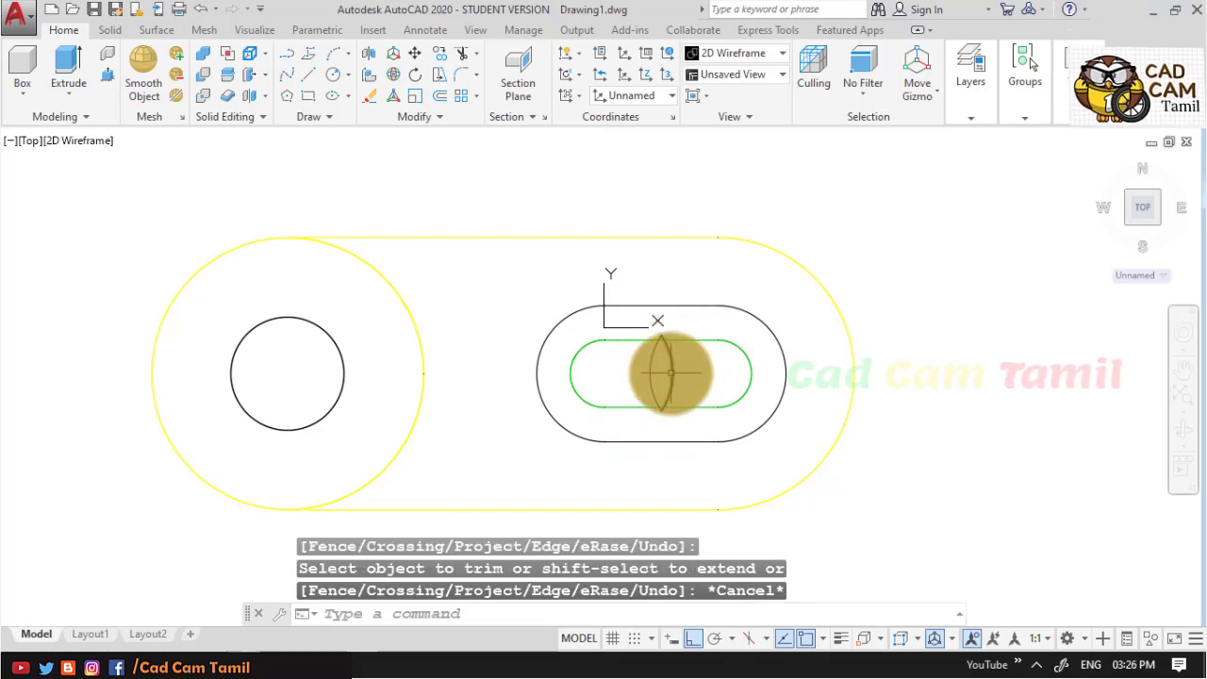
left_click(659, 373)
left_click(649, 358)
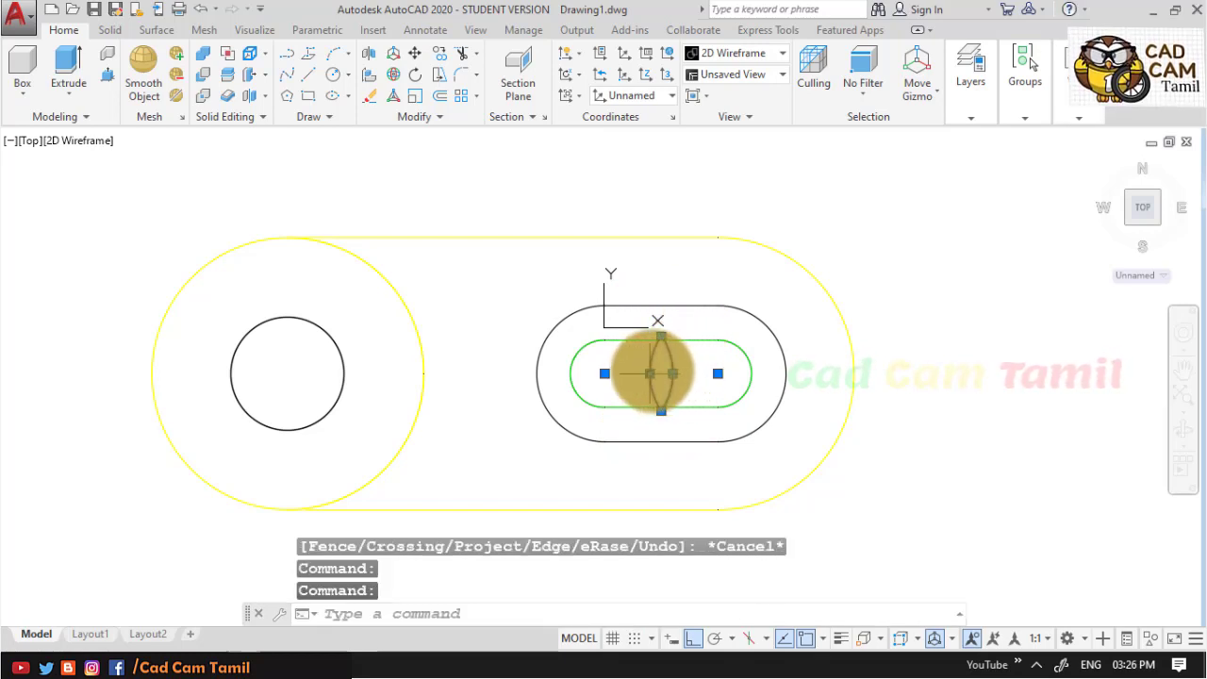
key("Delete")
Switch to the Shaded visual style and orbit into a 3D view of the bracket
left_click(749, 53)
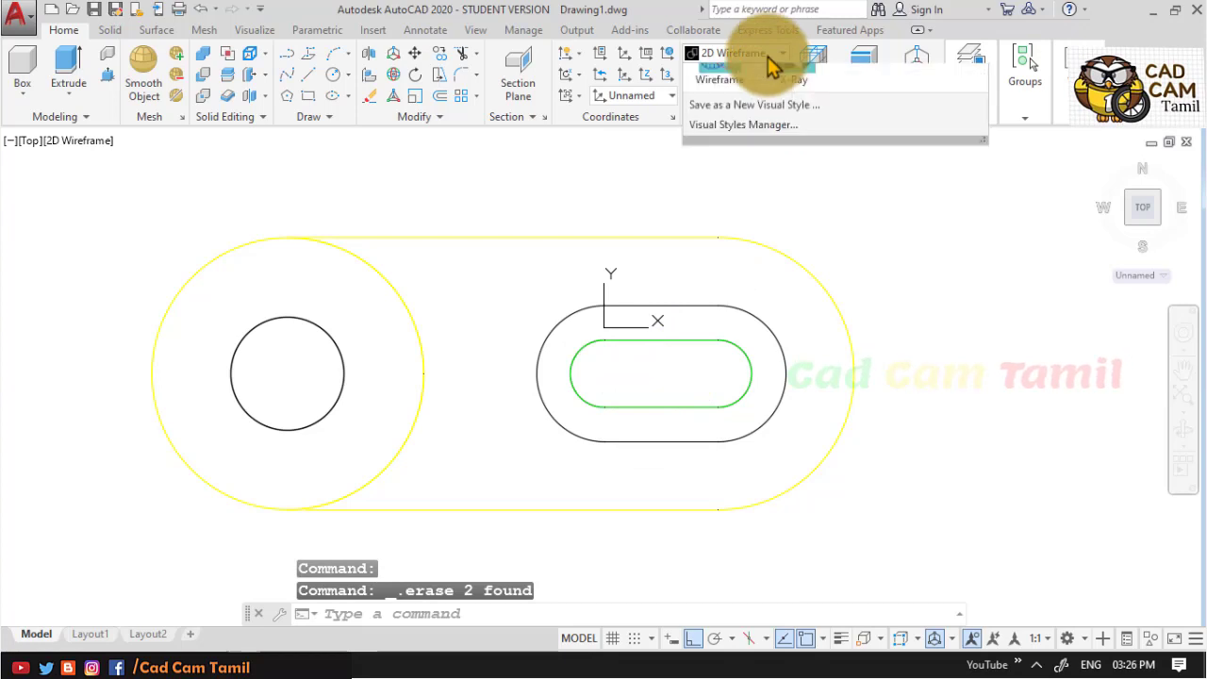
left_click(719, 151)
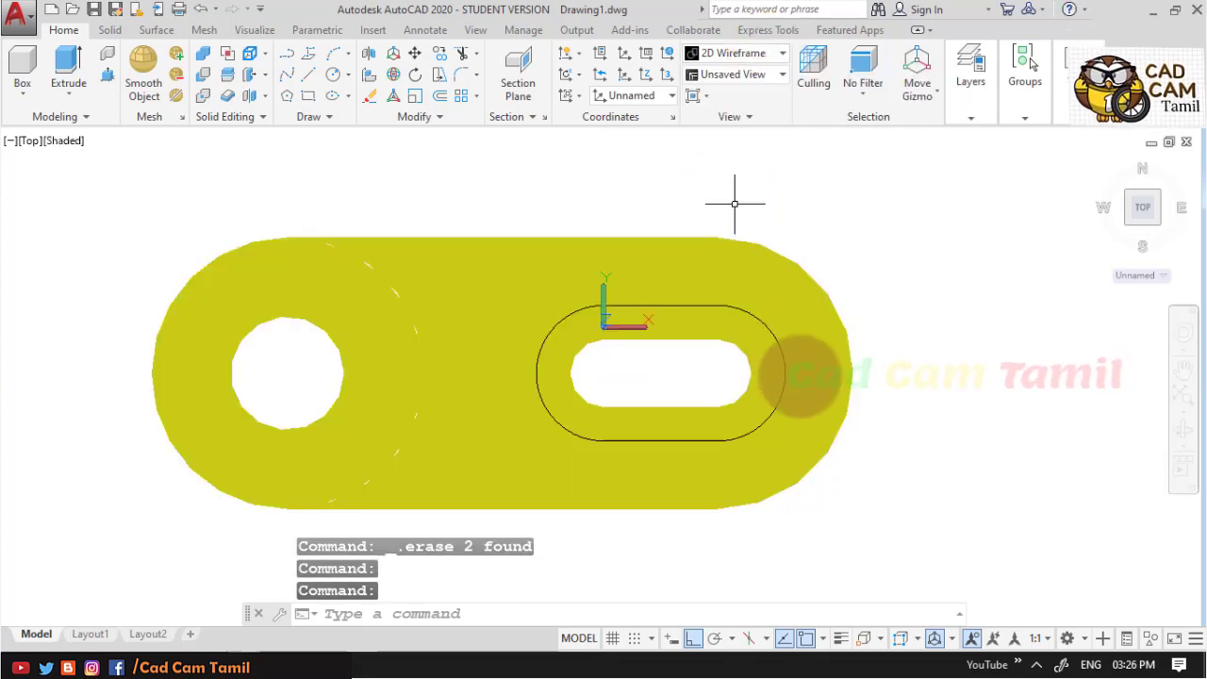
scroll(808, 433, "up", 3)
scroll(812, 414, "down", 6)
scroll(813, 415, "down", 3)
scroll(808, 426, "up", 3)
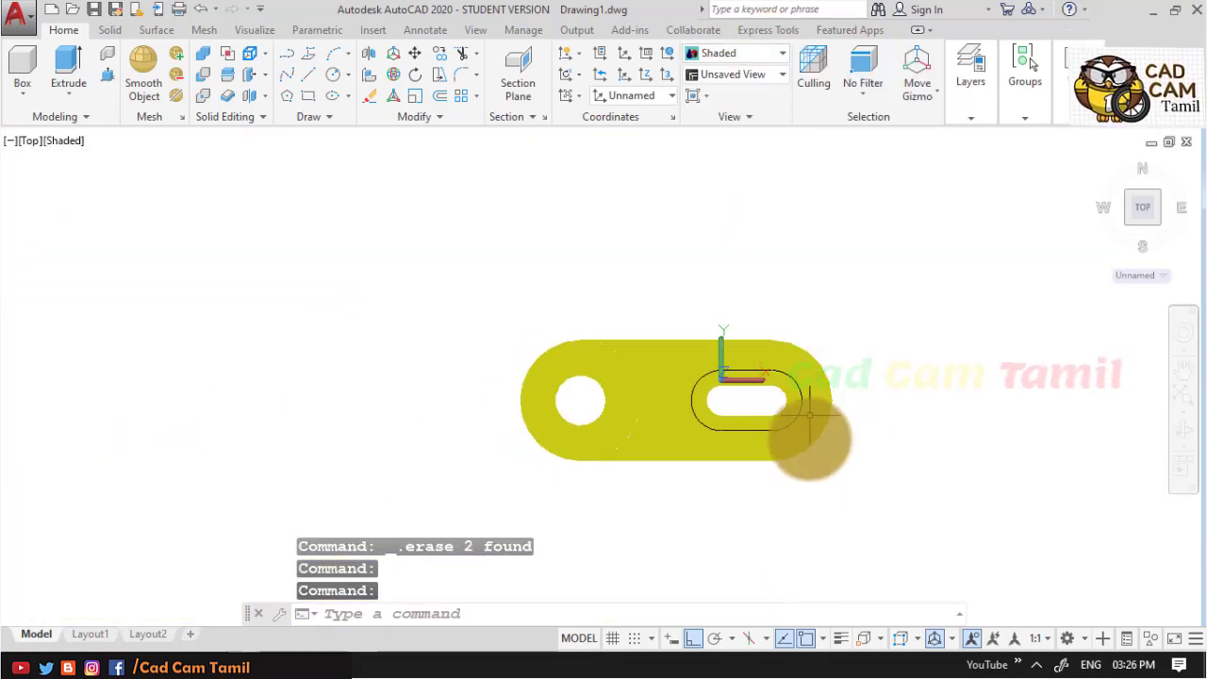
scroll(803, 453, "down", 1)
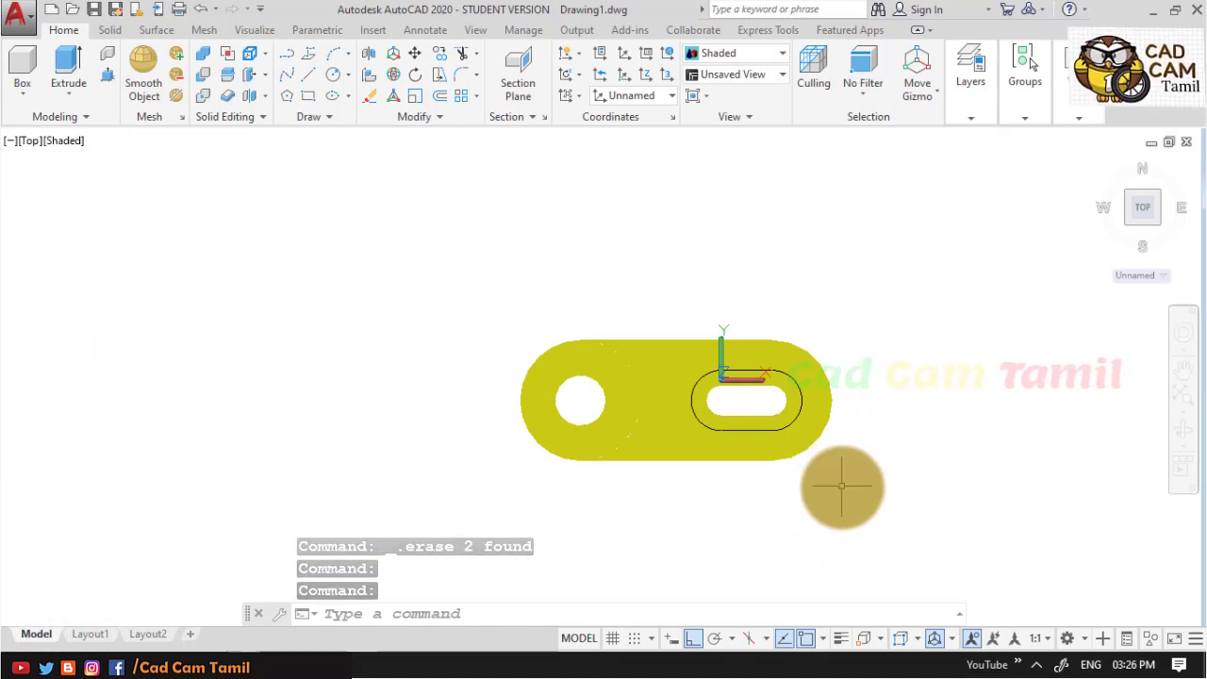
mouse_move(840, 485)
middle_mouse_down("shift")
mouse_move(856, 399)
mouse_move(838, 380)
mouse_move(843, 396)
middle_mouse_up("shift")
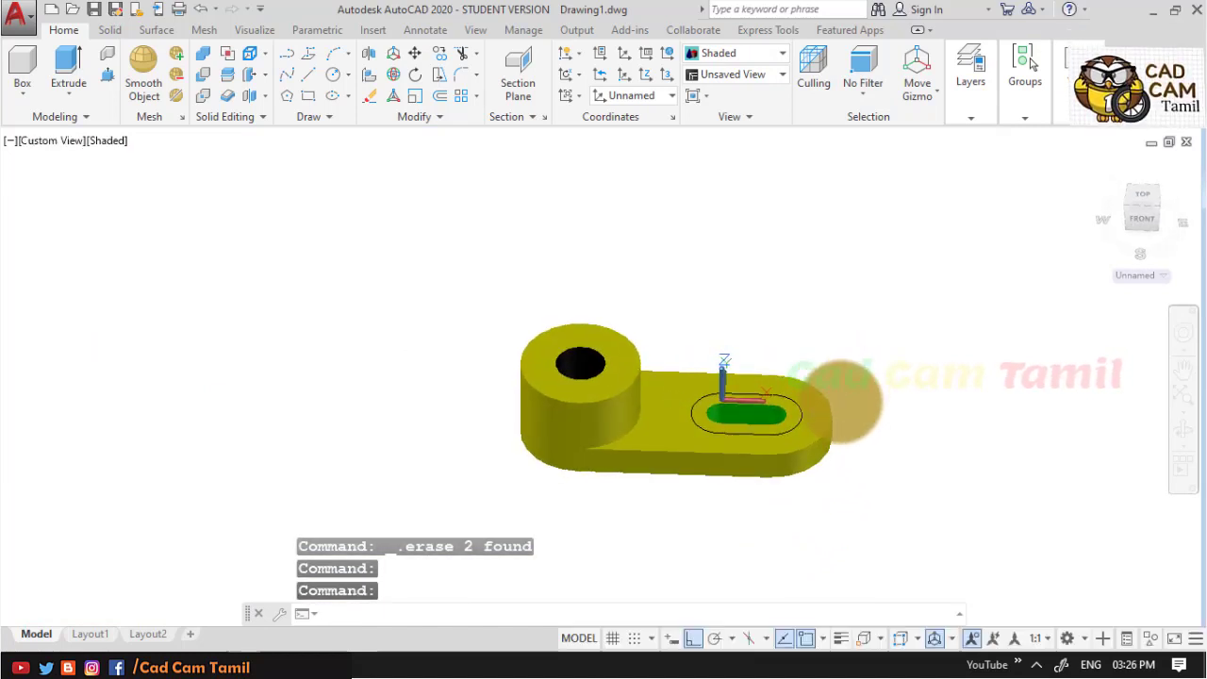
scroll(841, 474, "down", 2)
scroll(842, 474, "up", 4)
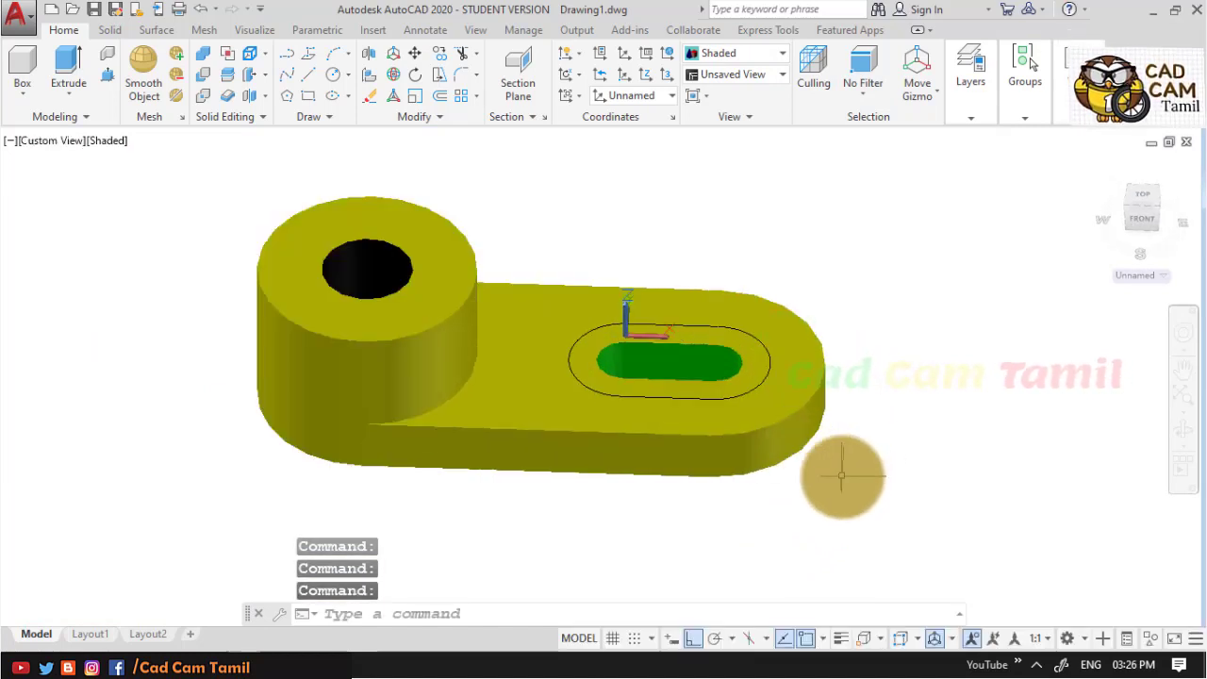
Select and deselect the plate, then start and cancel an extrusion
left_click(635, 403)
key("Escape")
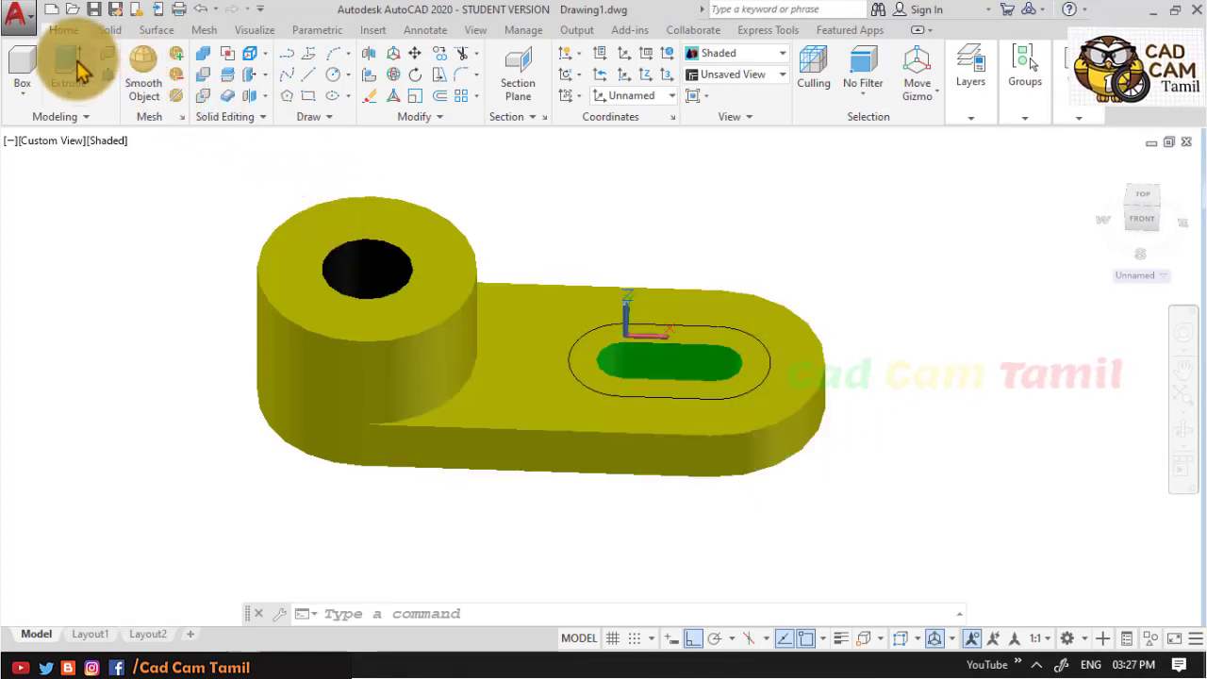
left_click(68, 64)
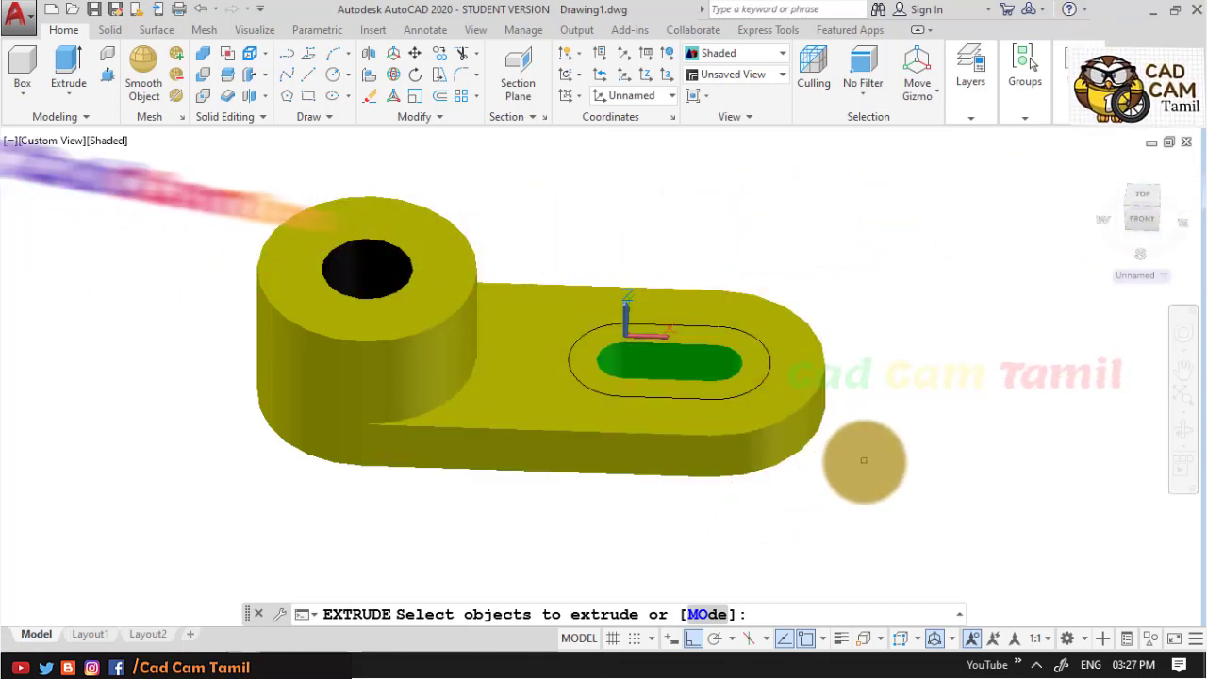
key("Escape")
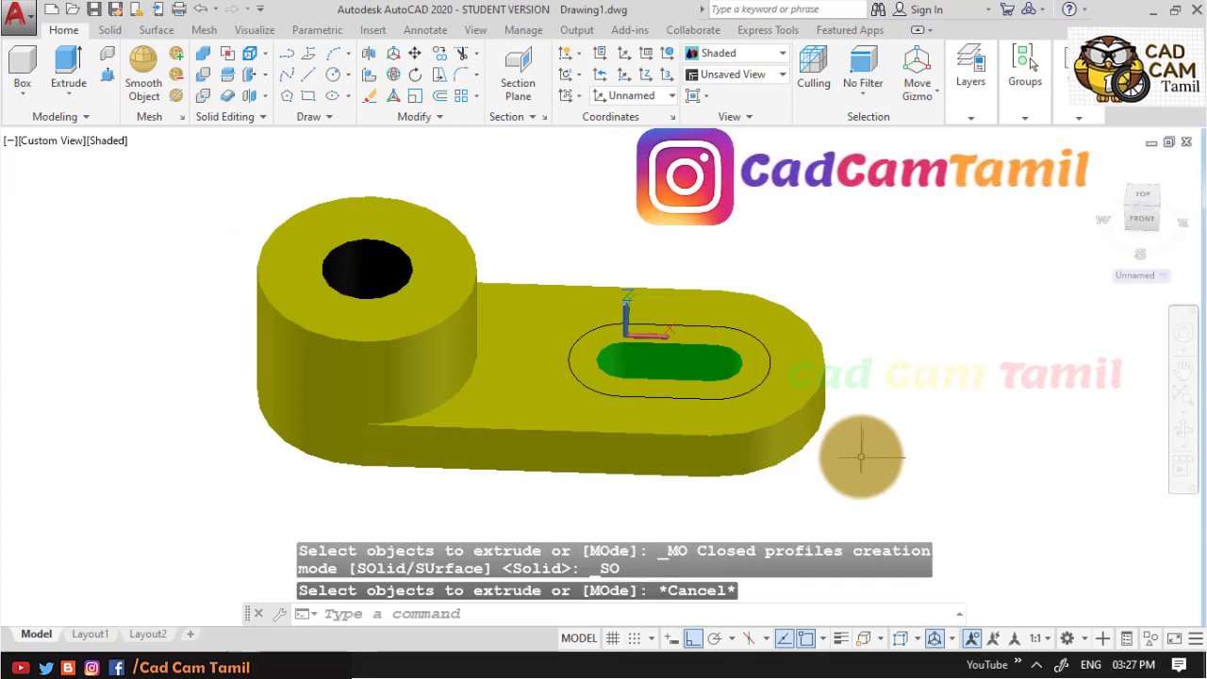
Abandon a first REGION attempt and return to the flat Top view in 2D Wireframe
type("reg")
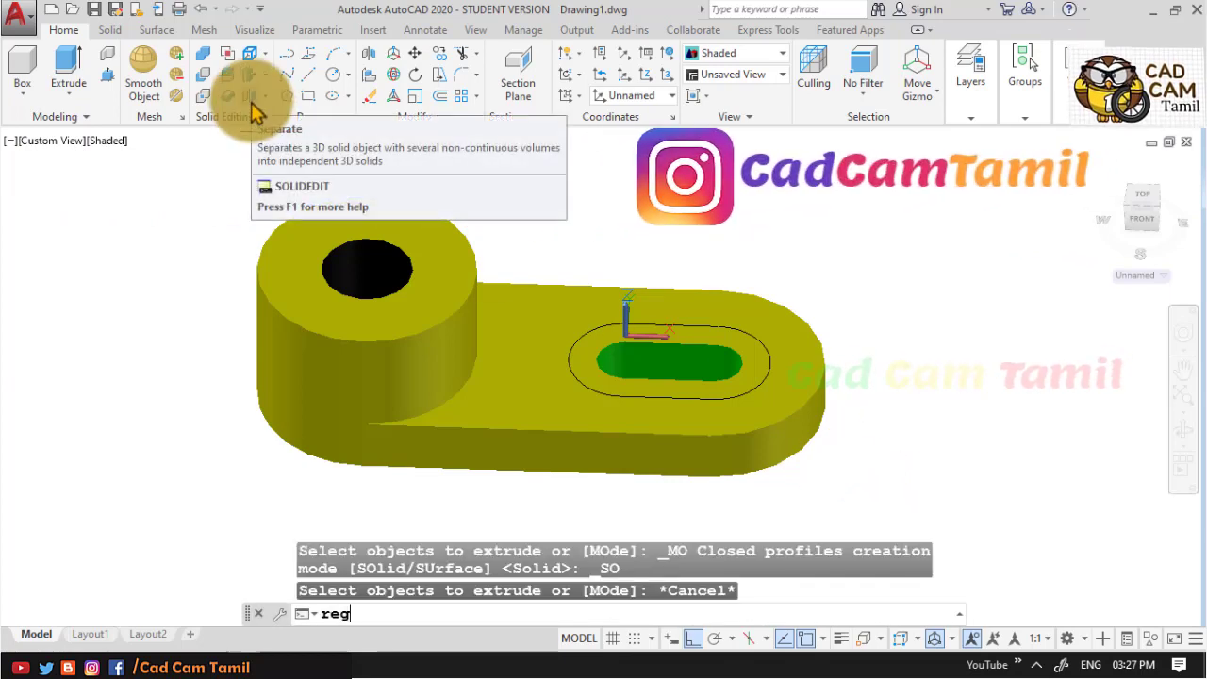
key("Return")
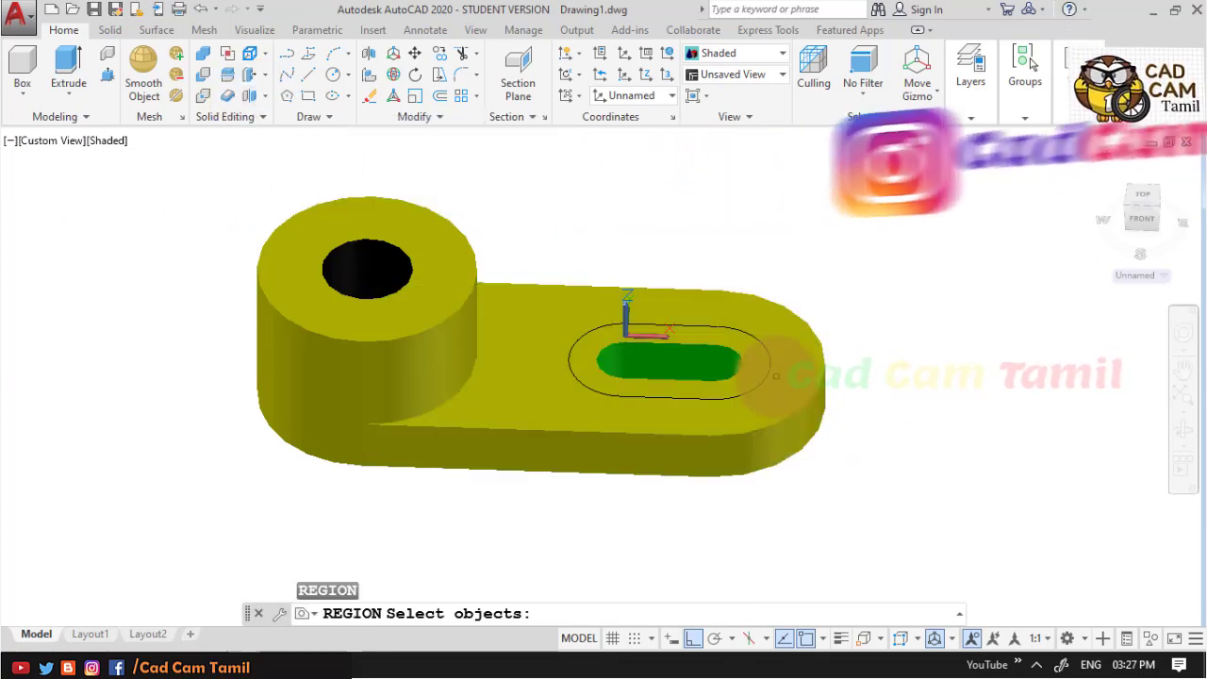
left_click(767, 359)
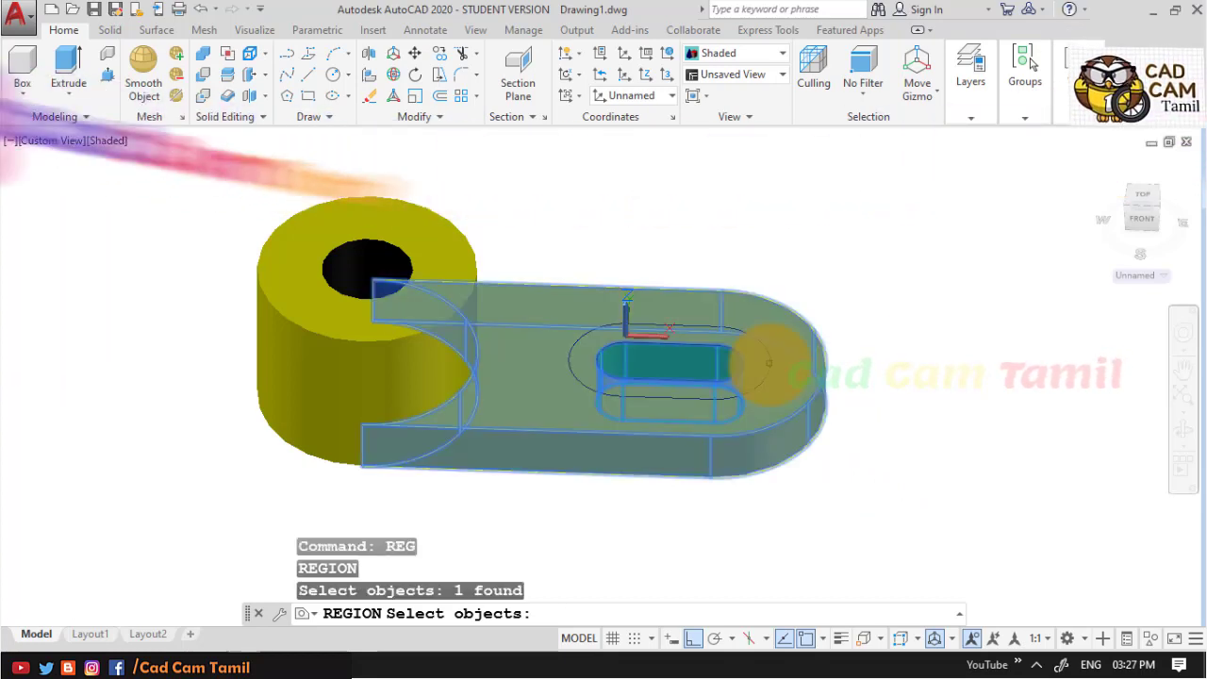
left_click(692, 325)
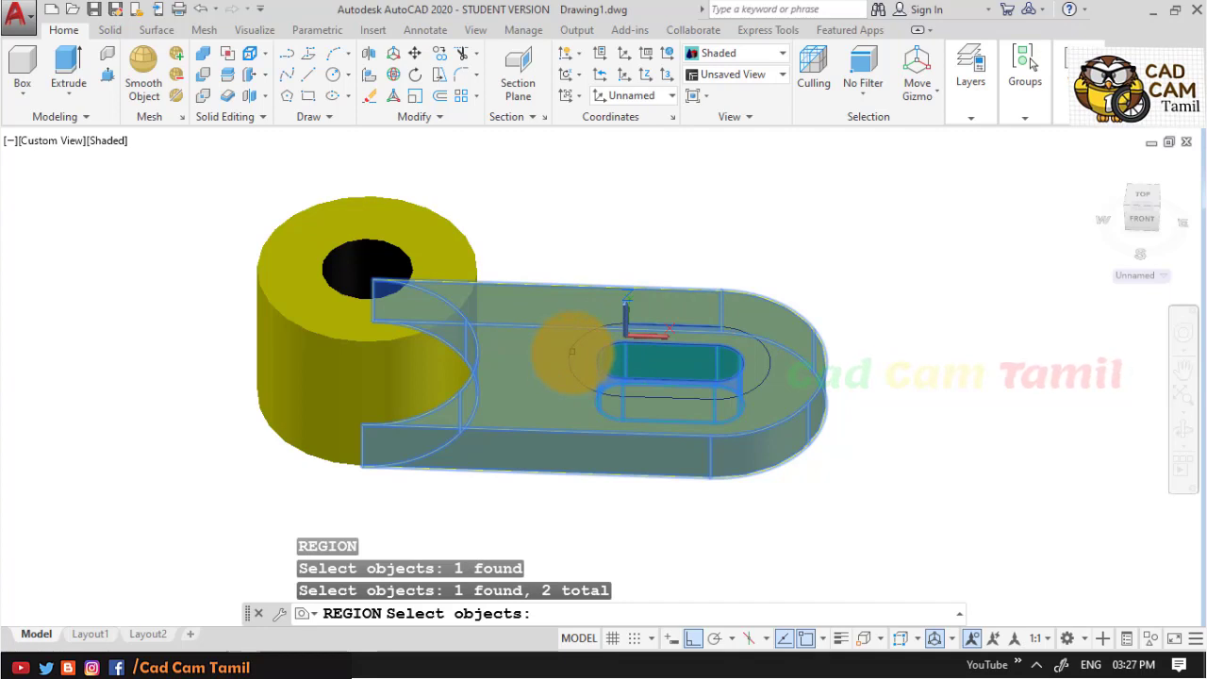
left_click(571, 350)
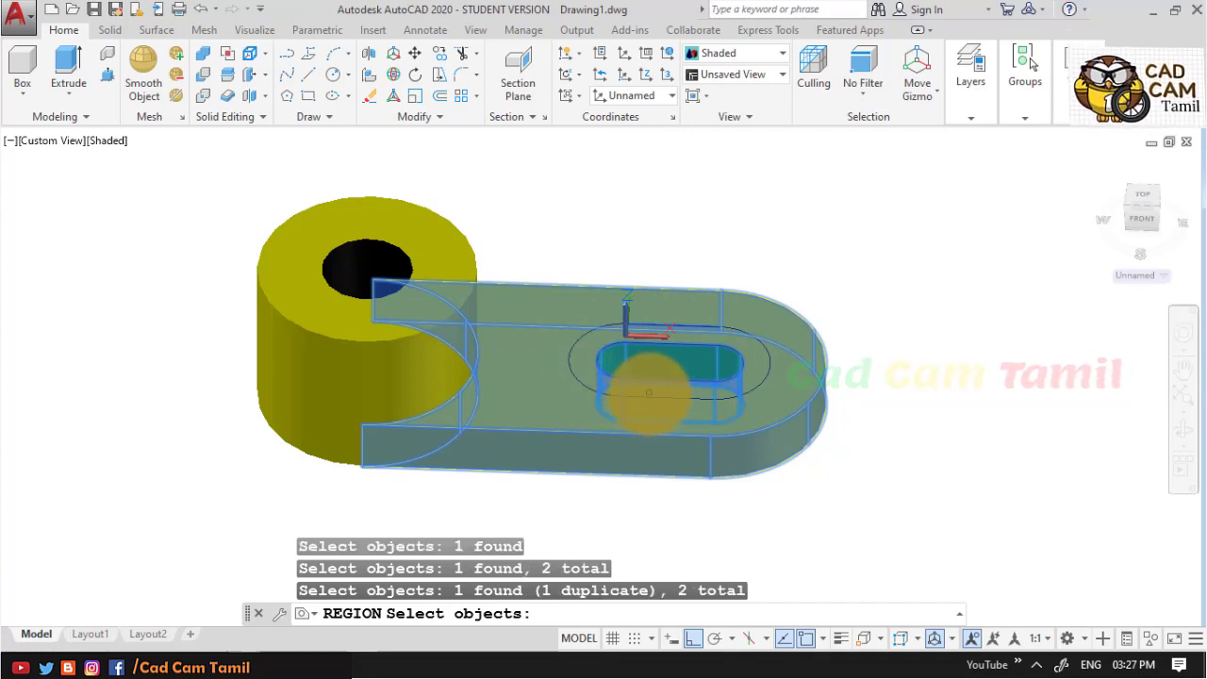
left_click(649, 394)
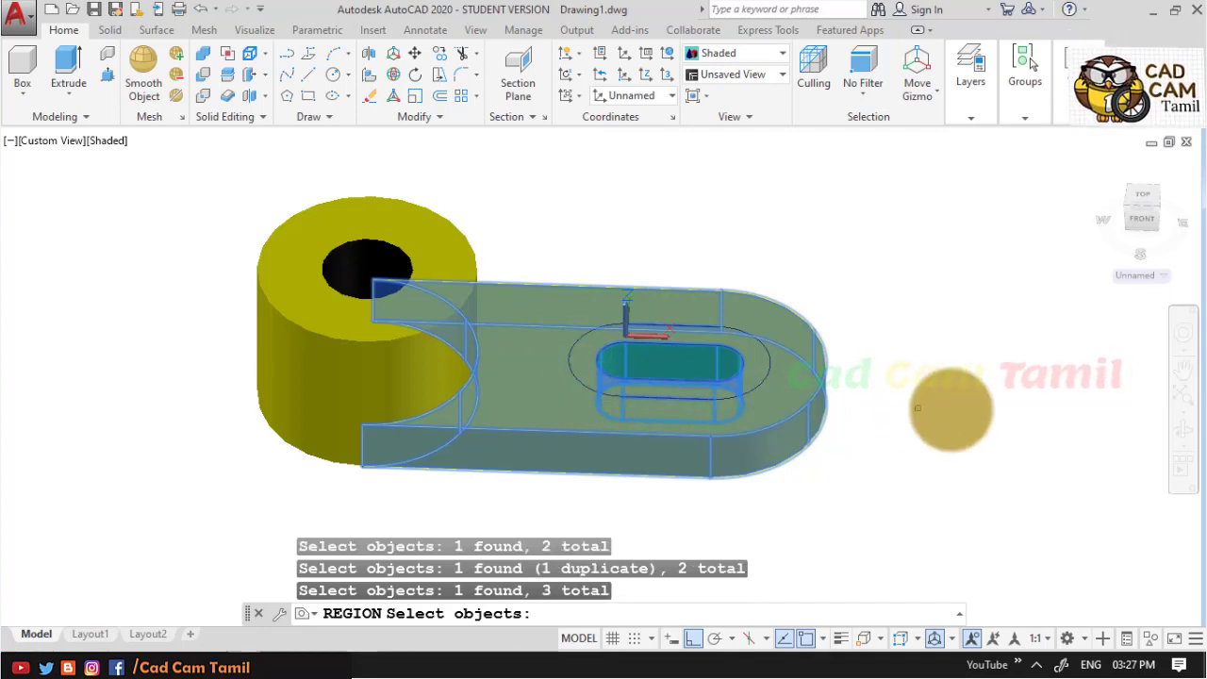
key("Escape")
key("Escape")
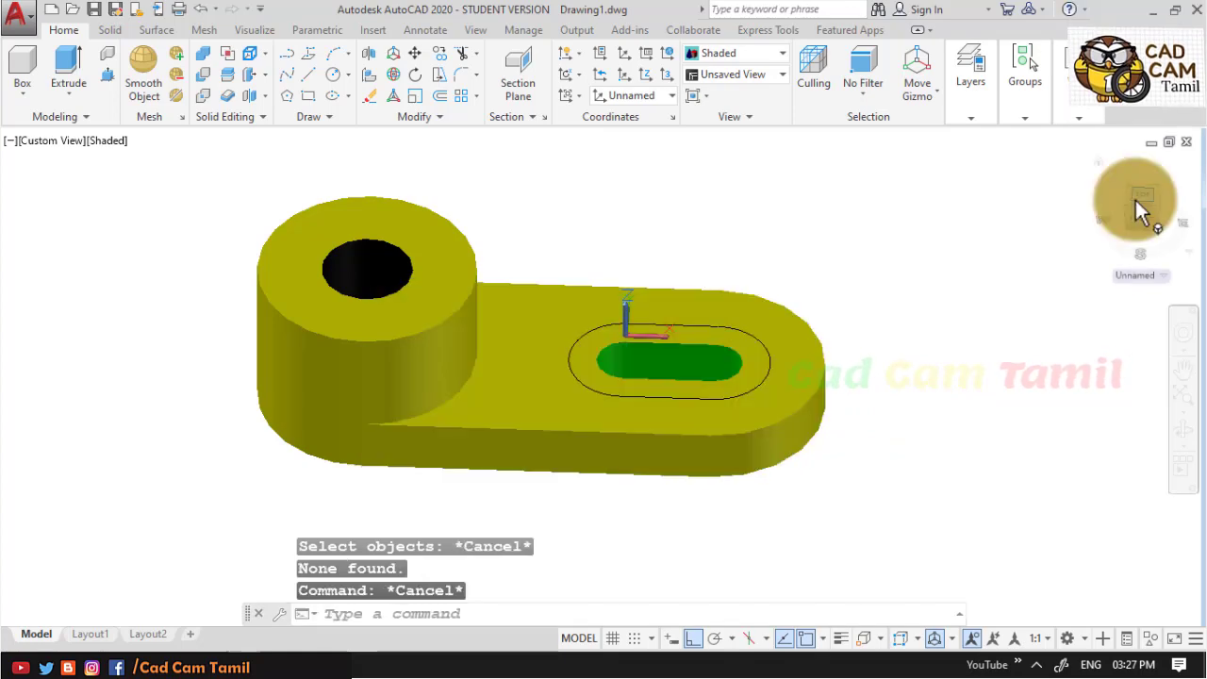
left_click(1134, 198)
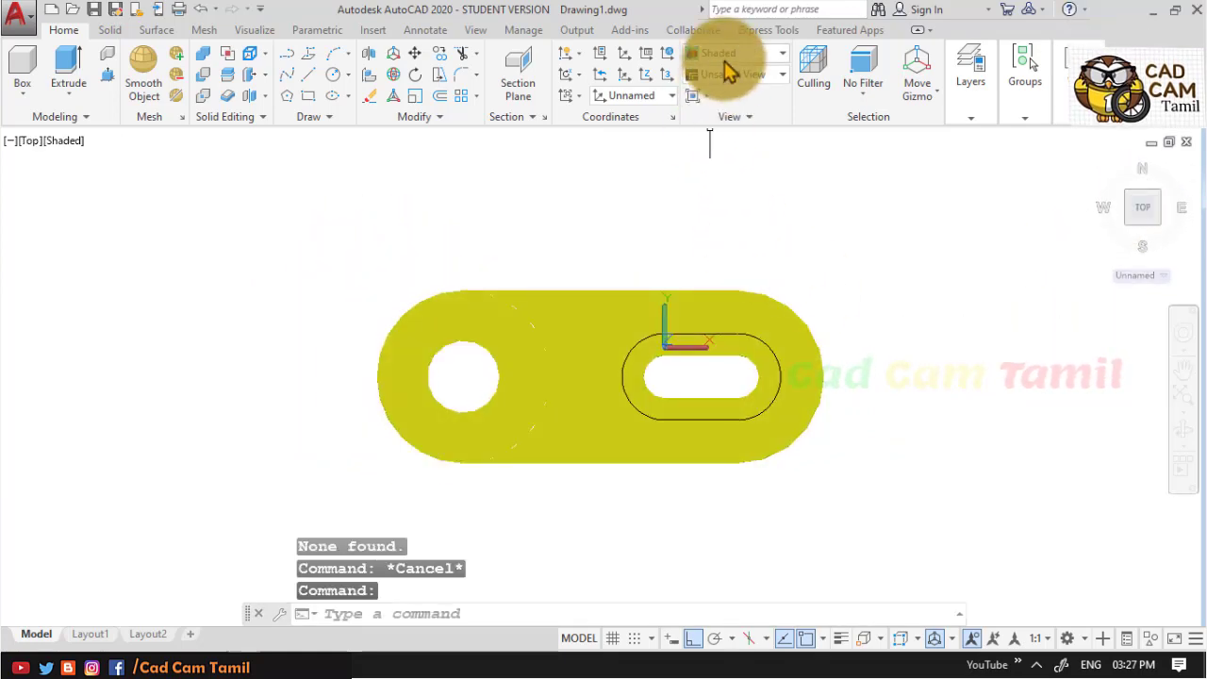
left_click(726, 58)
left_click(717, 123)
type("r")
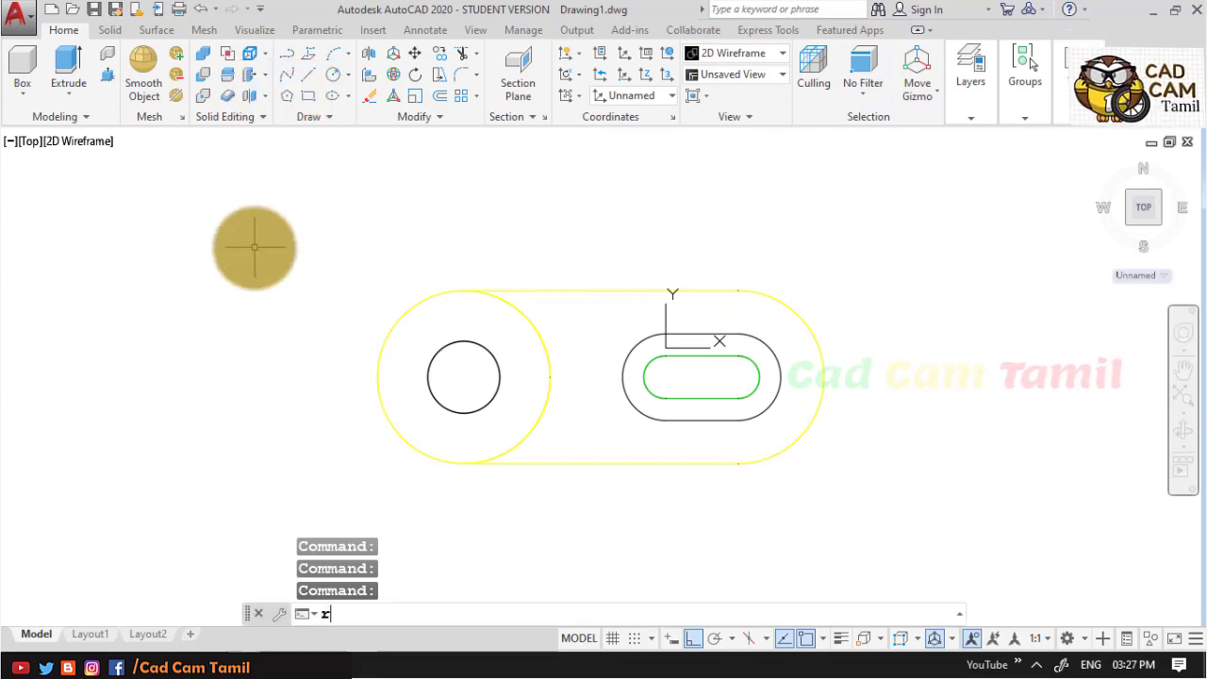
Make a region from the obround's two arcs and two lines
type("eg")
key("Return")
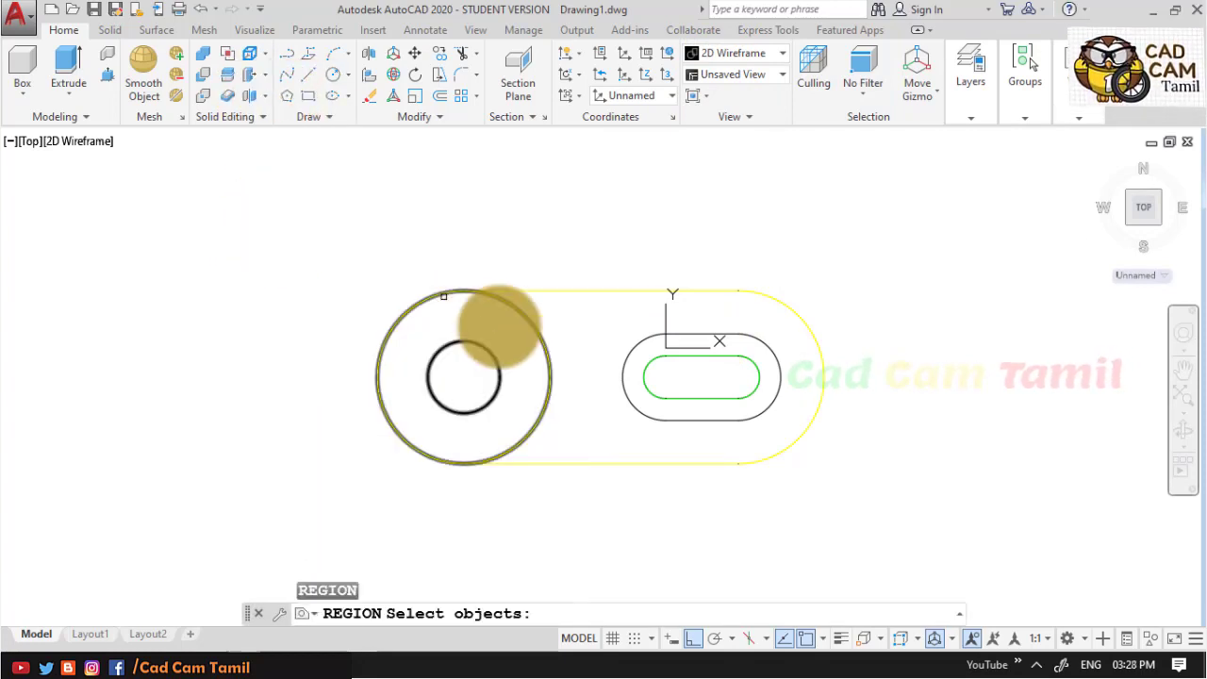
left_click(651, 337)
left_click(698, 334)
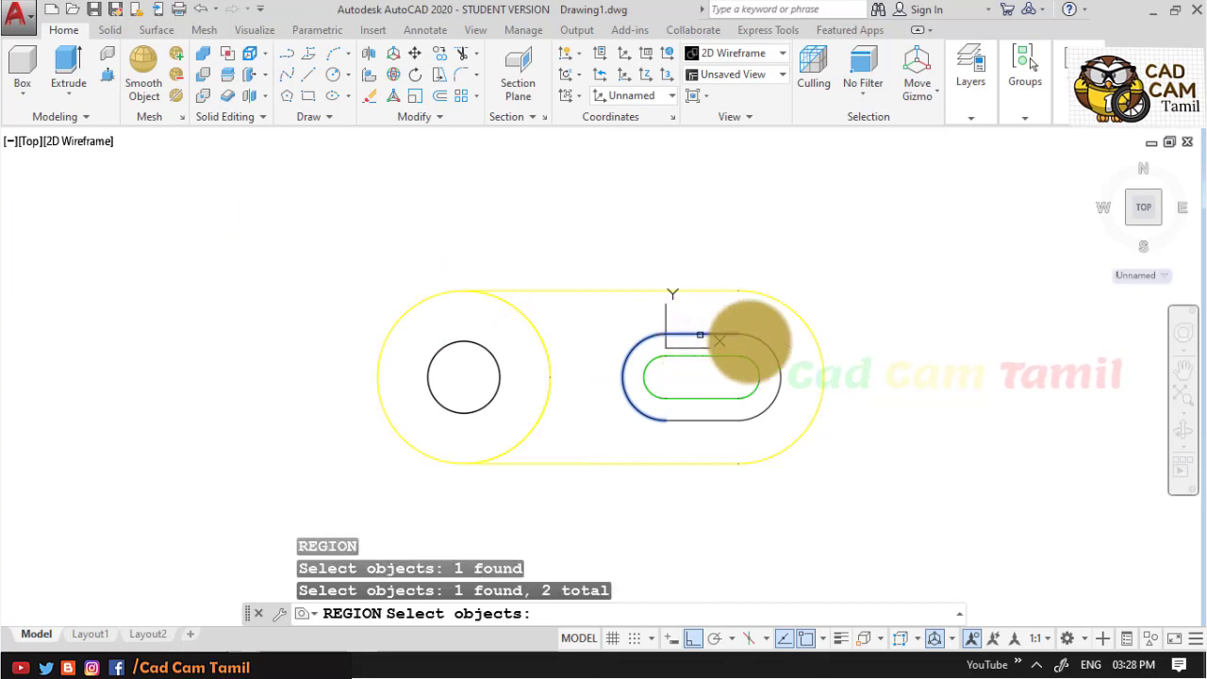
left_click(773, 351)
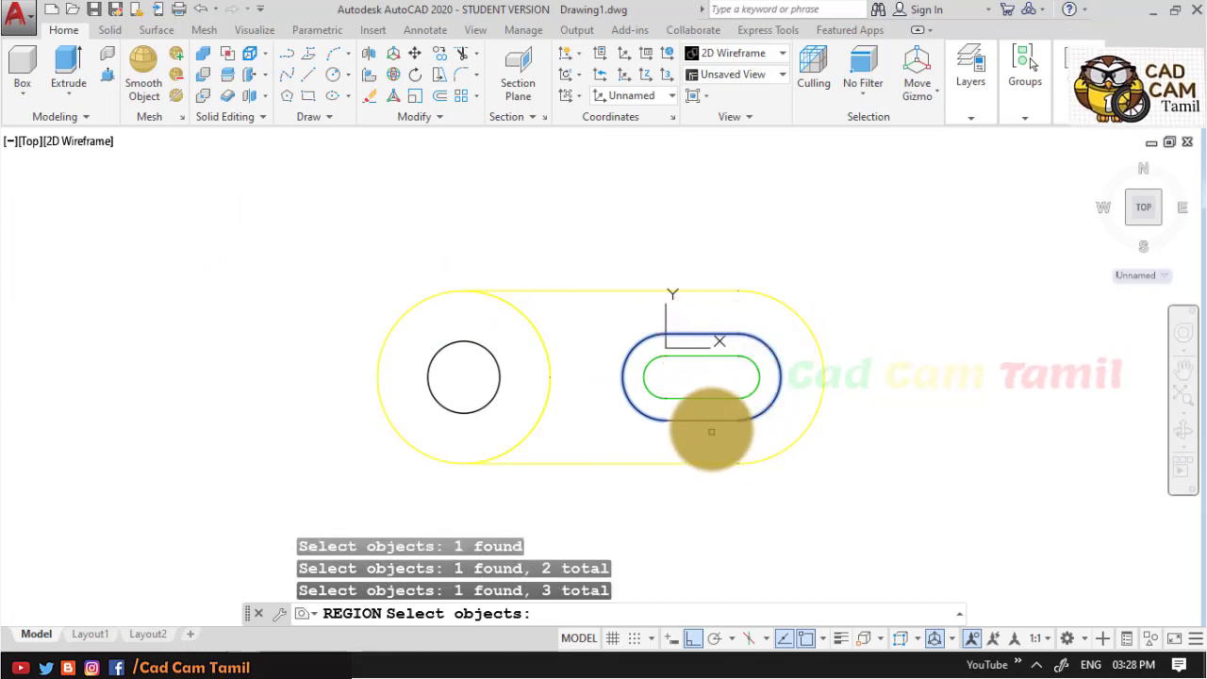
left_click(709, 421)
right_click(803, 553)
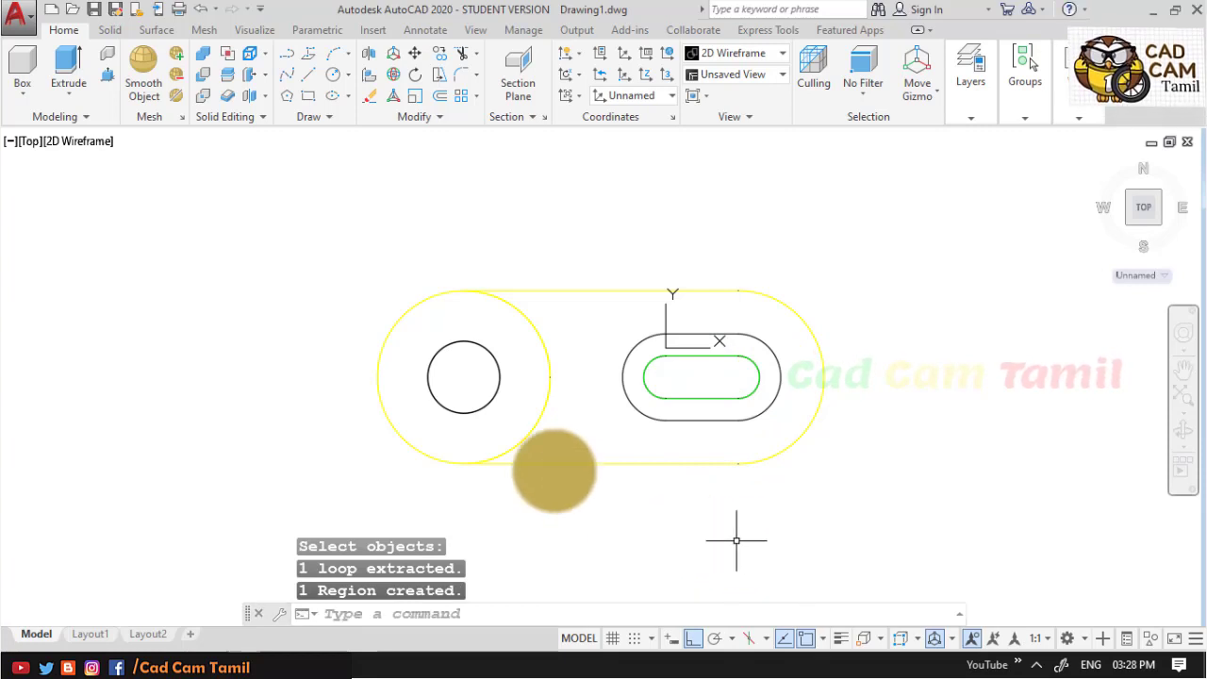
left_click(68, 68)
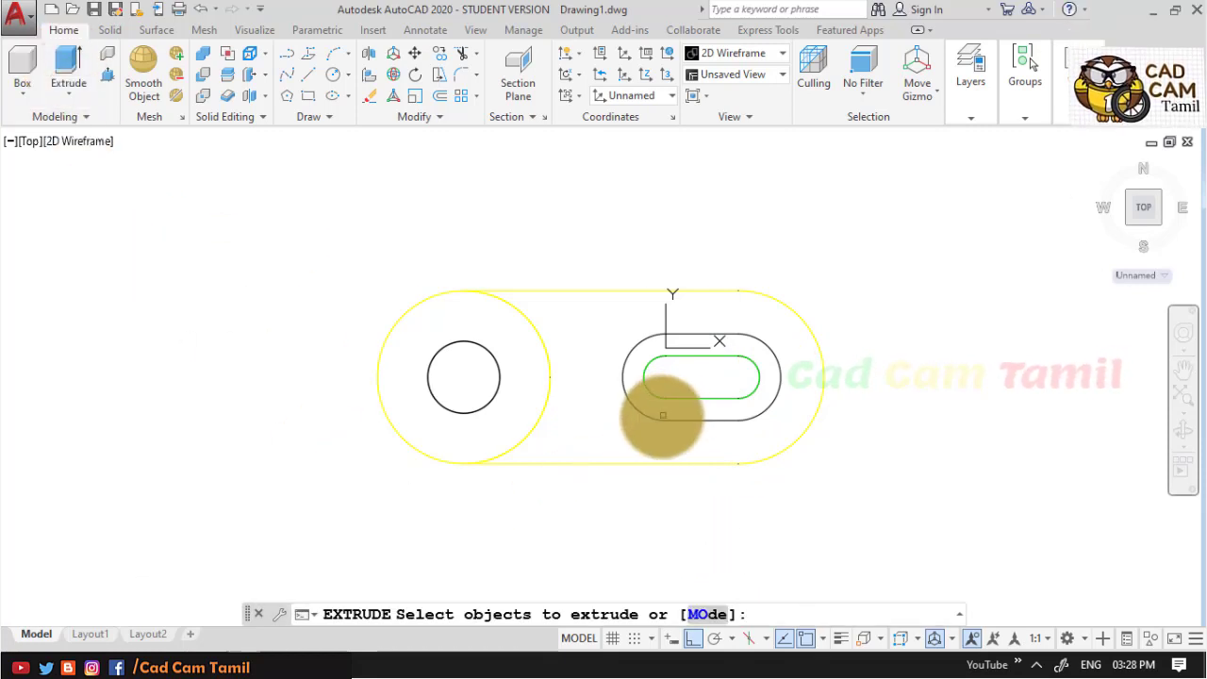
Select the obround region for extrusion, orbit into 3D, then cancel the unfinished extrude
left_click(663, 415)
type("2")
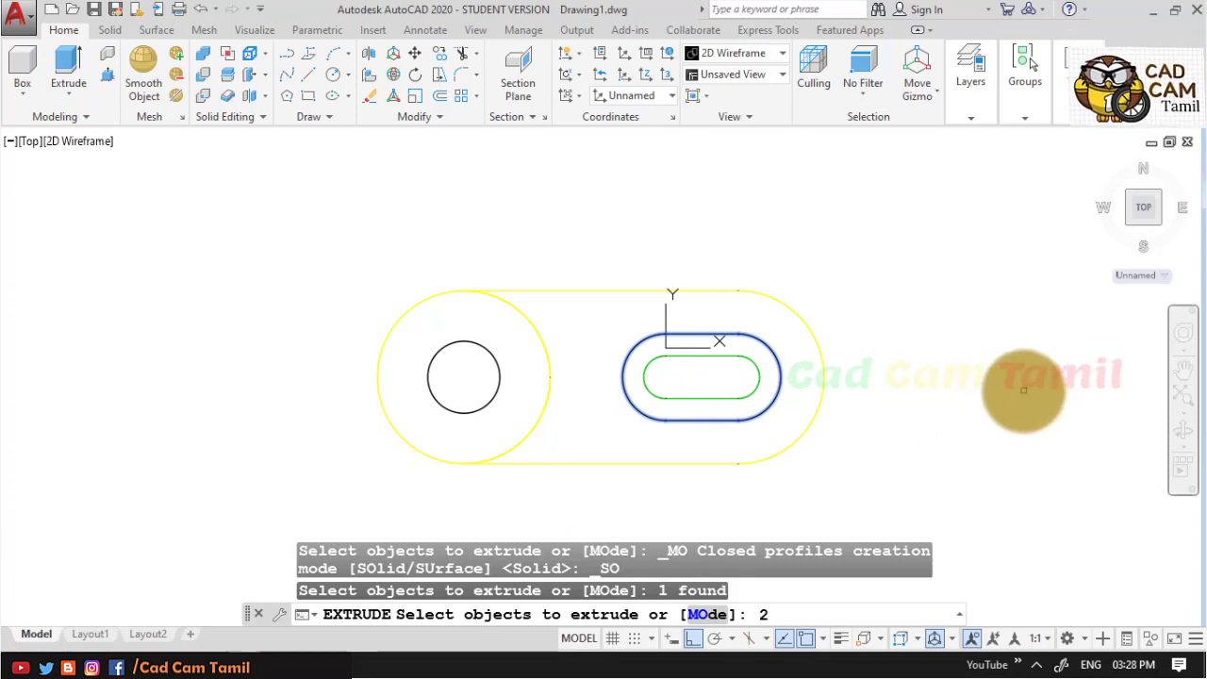
key("Return")
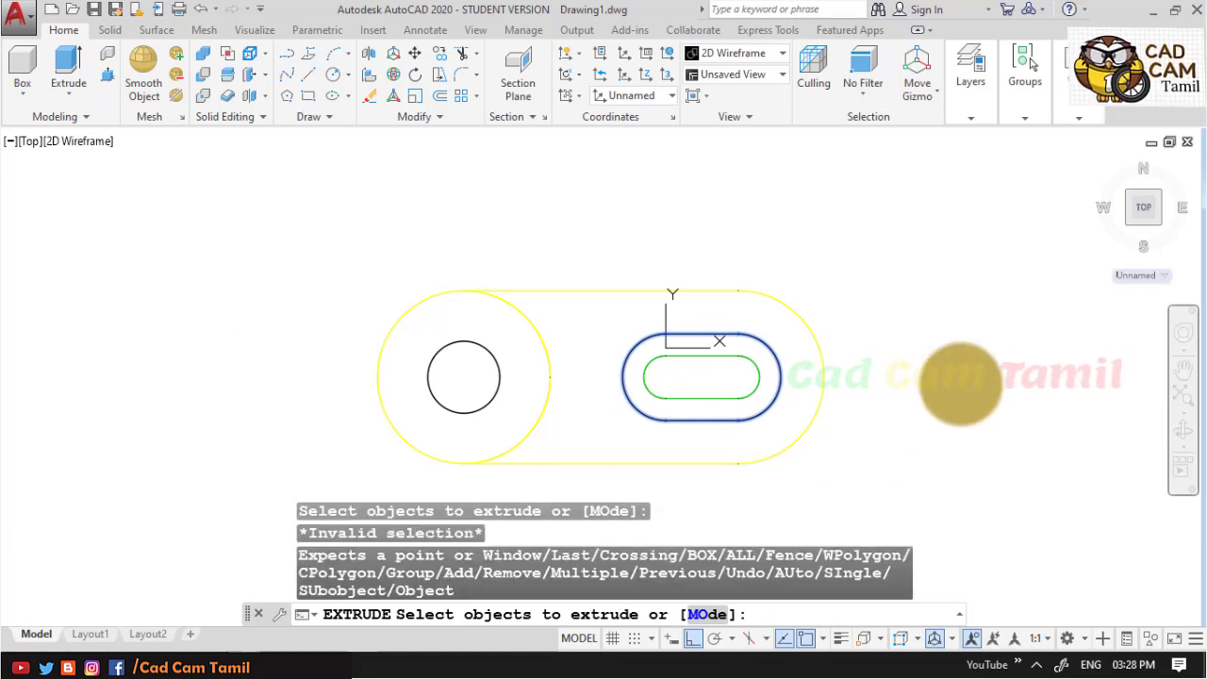
left_click(973, 120)
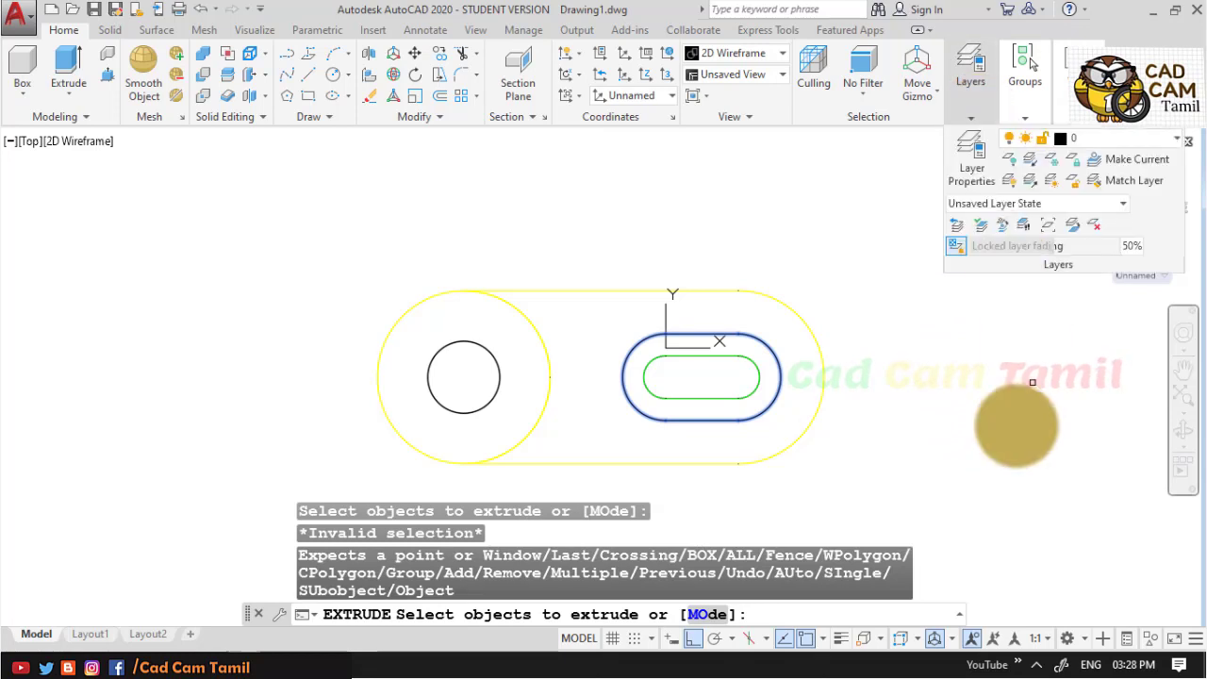
middle_click_drag(899, 461, 901, 357)
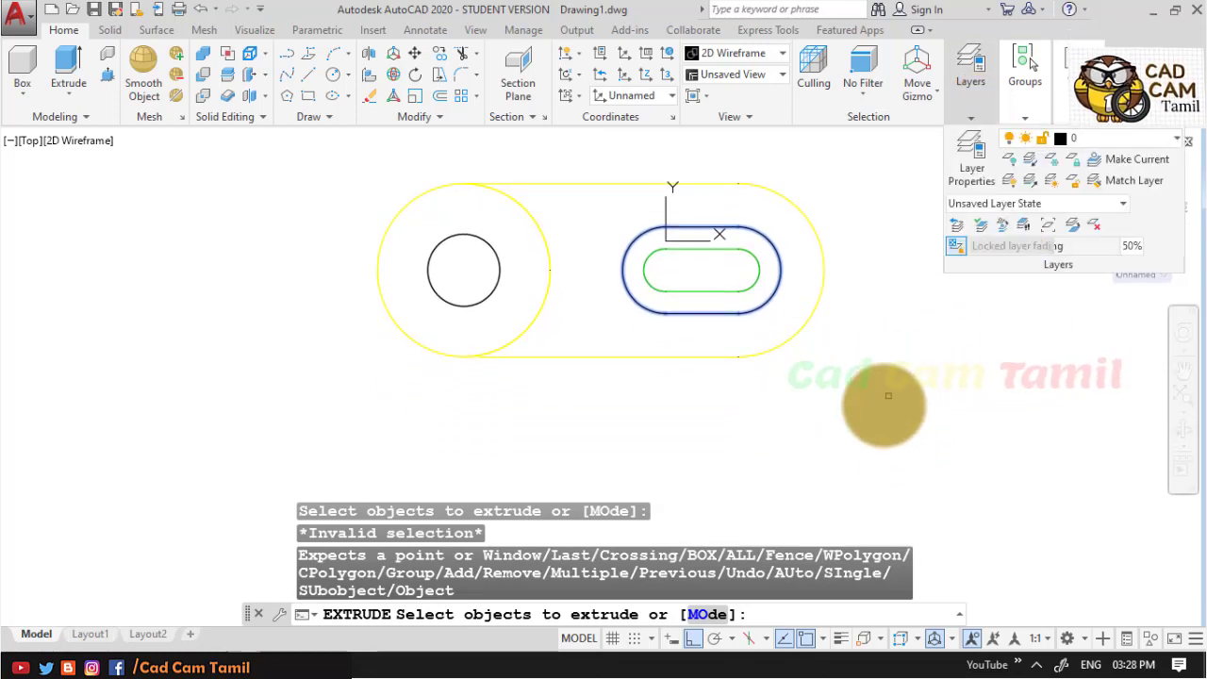
middle_click_drag(883, 404, 854, 329, "shift")
middle_click_drag(673, 208, 658, 334, "shift")
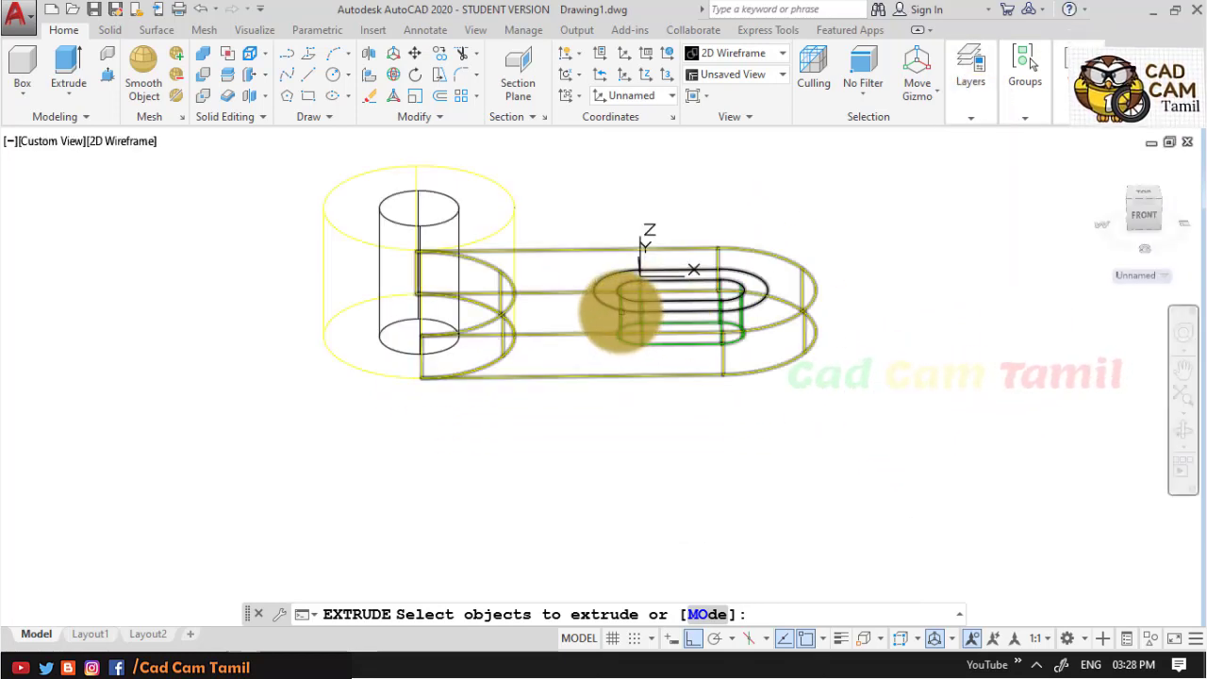
key("Escape")
scroll(614, 305, "up", 2)
Switch to the Shaded style and orbit to look down onto the top faces
left_click(733, 53)
left_click(724, 167)
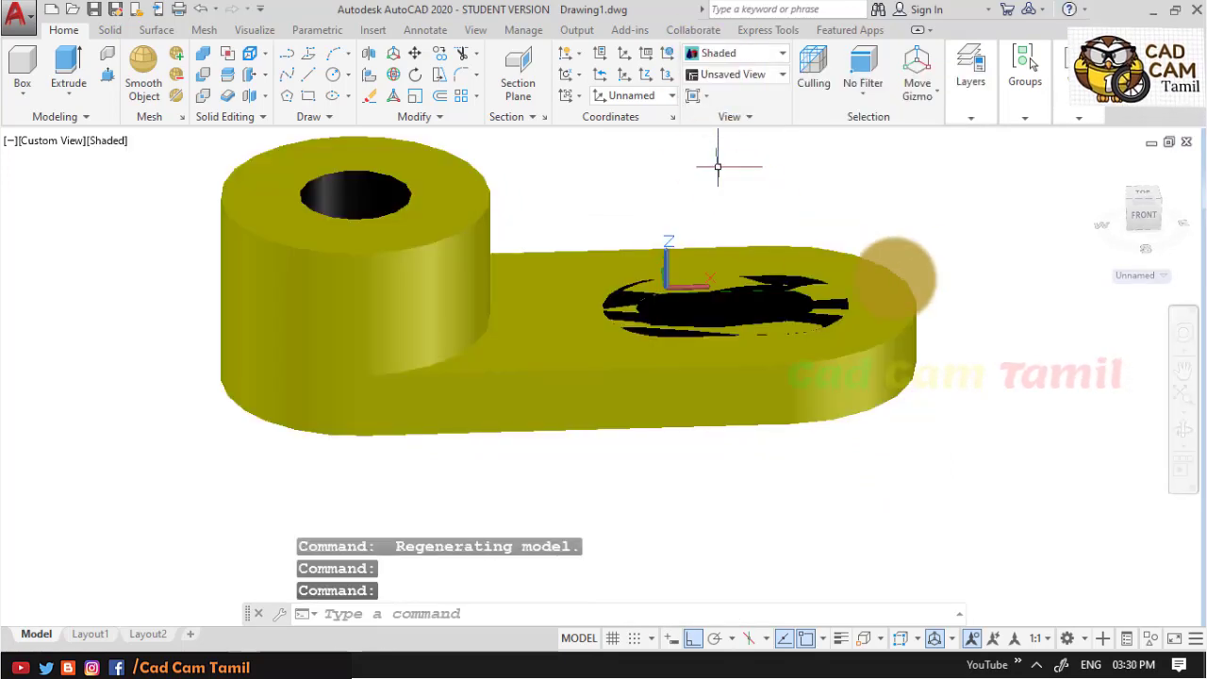
middle_click_drag(929, 270, 924, 300, "shift")
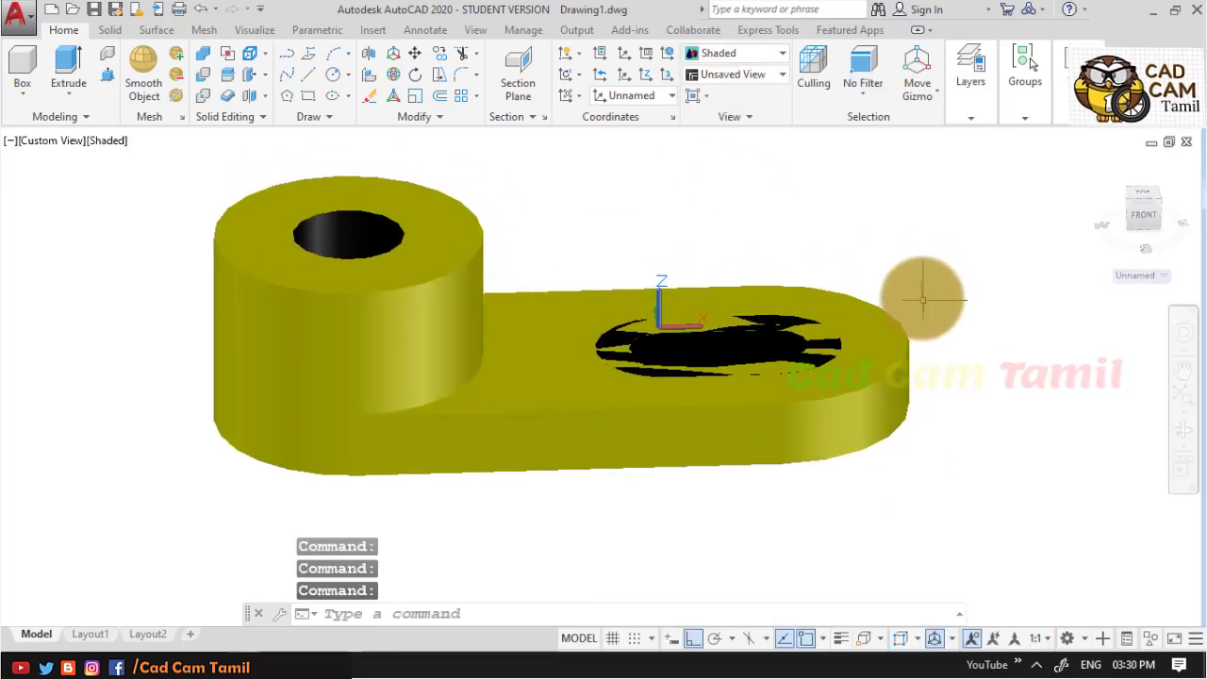
middle_click_drag(896, 248, 886, 291, "shift")
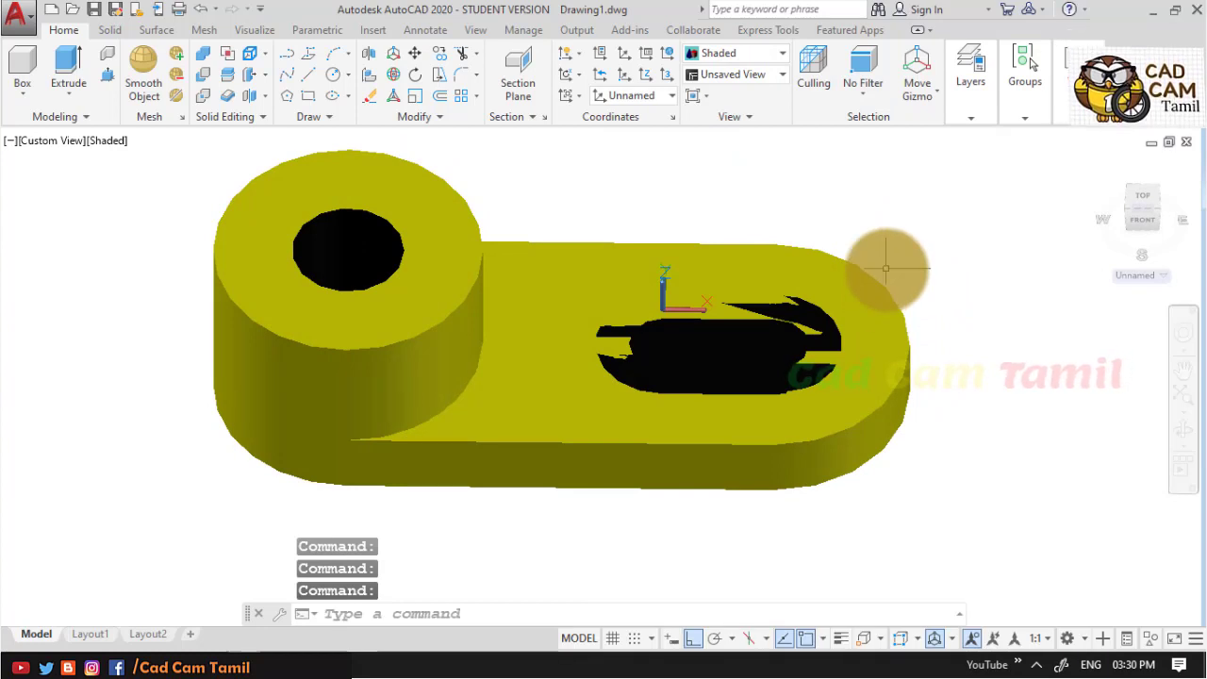
left_click(885, 268)
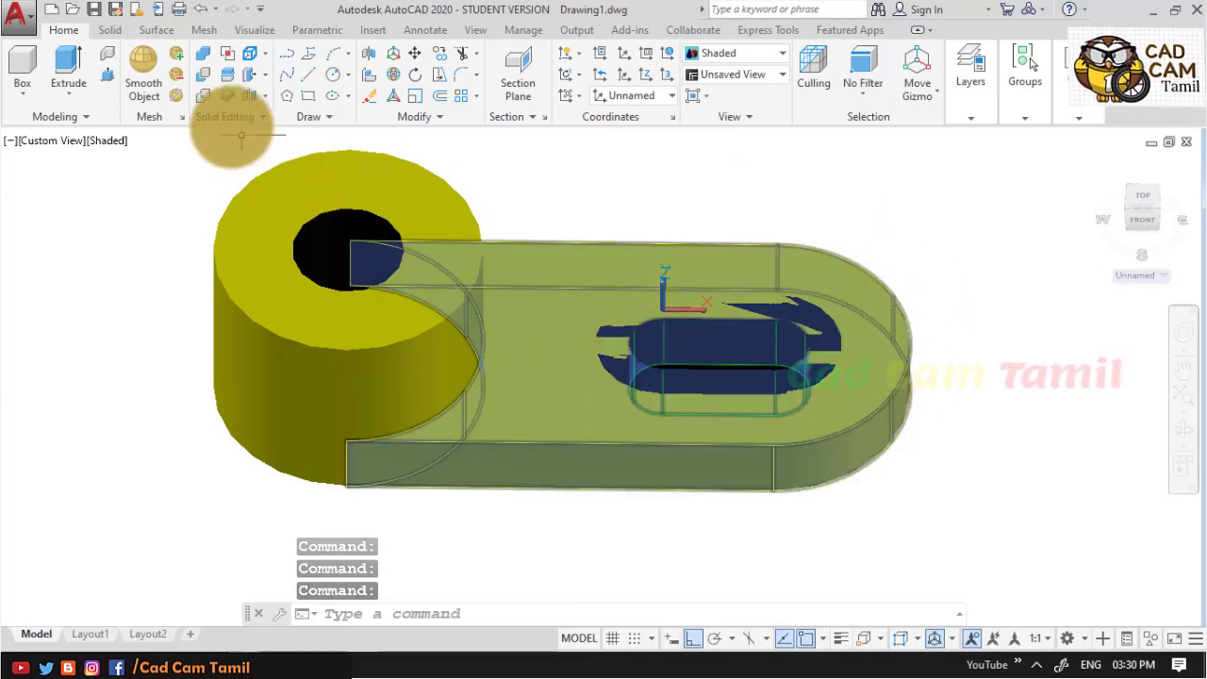
Subtract the obround solid from the plate, cutting a shallow recess around the slot
left_click(206, 90)
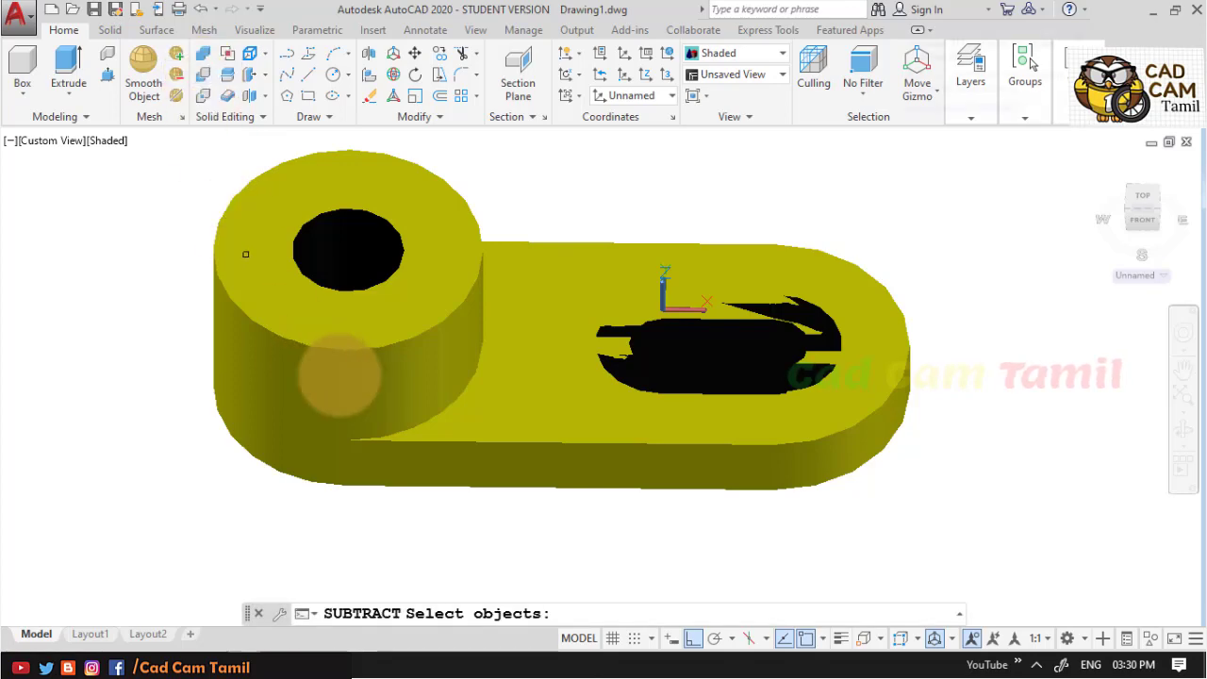
left_click(539, 413)
key("Return")
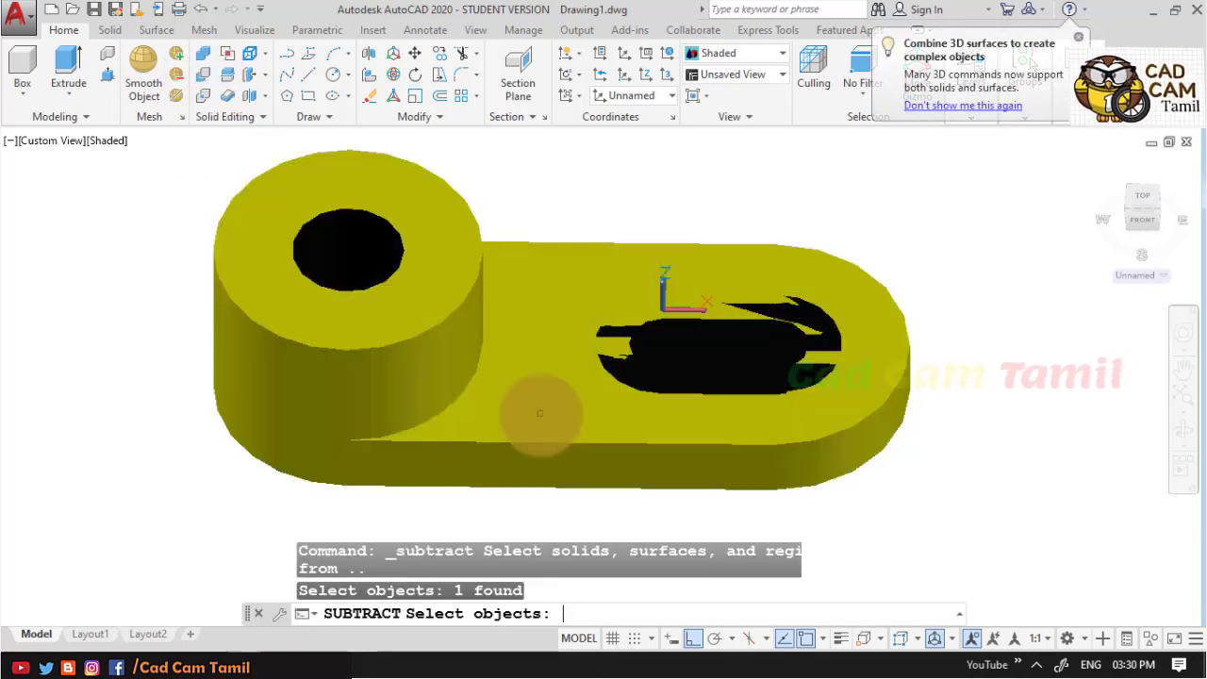
left_click(688, 353)
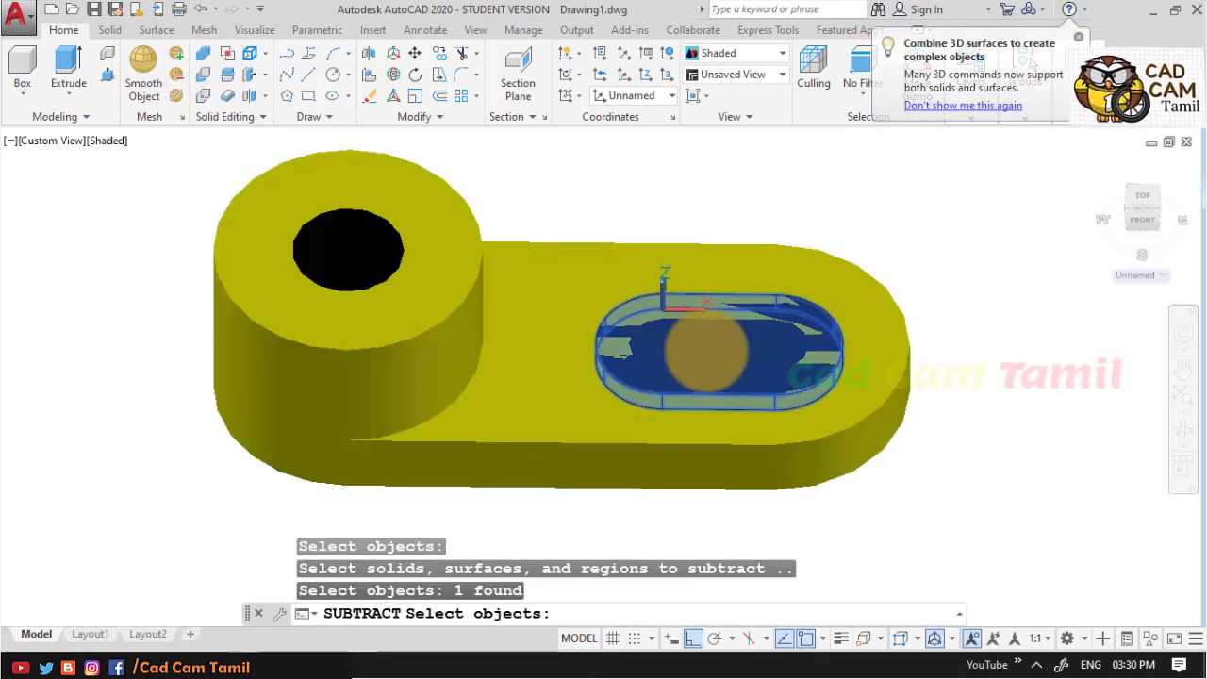
key("Return")
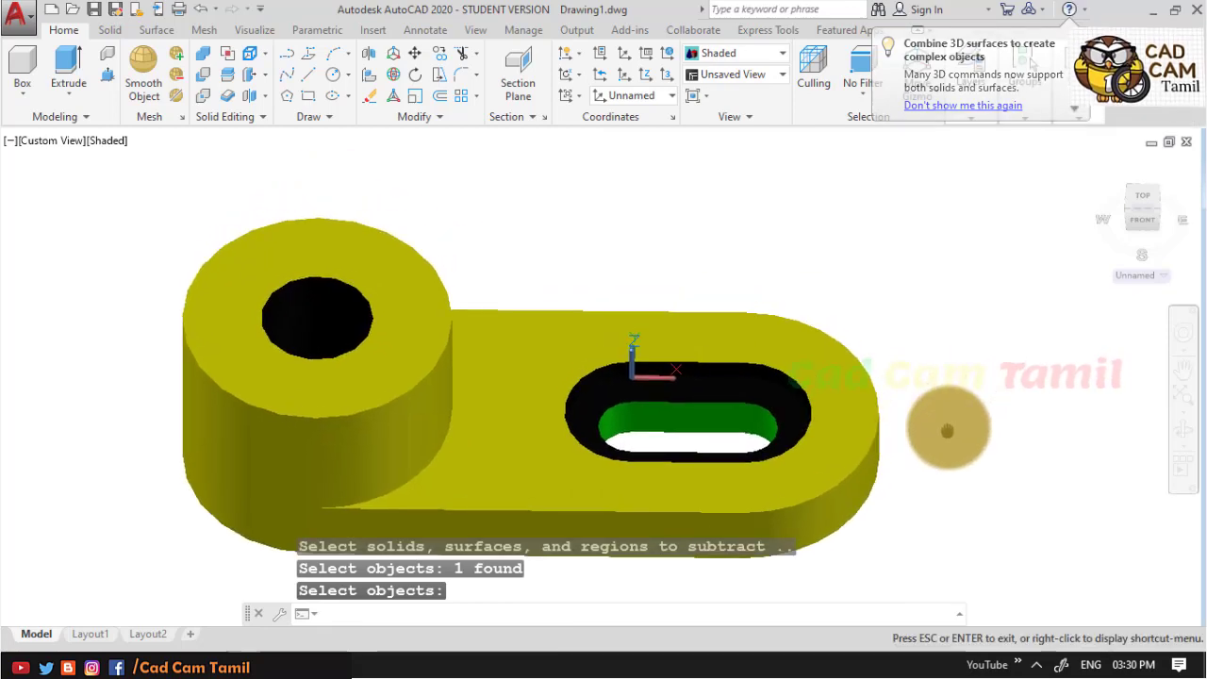
mouse_move(943, 403)
middle_mouse_down("shift")
mouse_move(909, 435)
mouse_move(875, 363)
mouse_move(892, 334)
mouse_move(919, 336)
mouse_move(903, 394)
middle_mouse_up("shift")
left_click(795, 440)
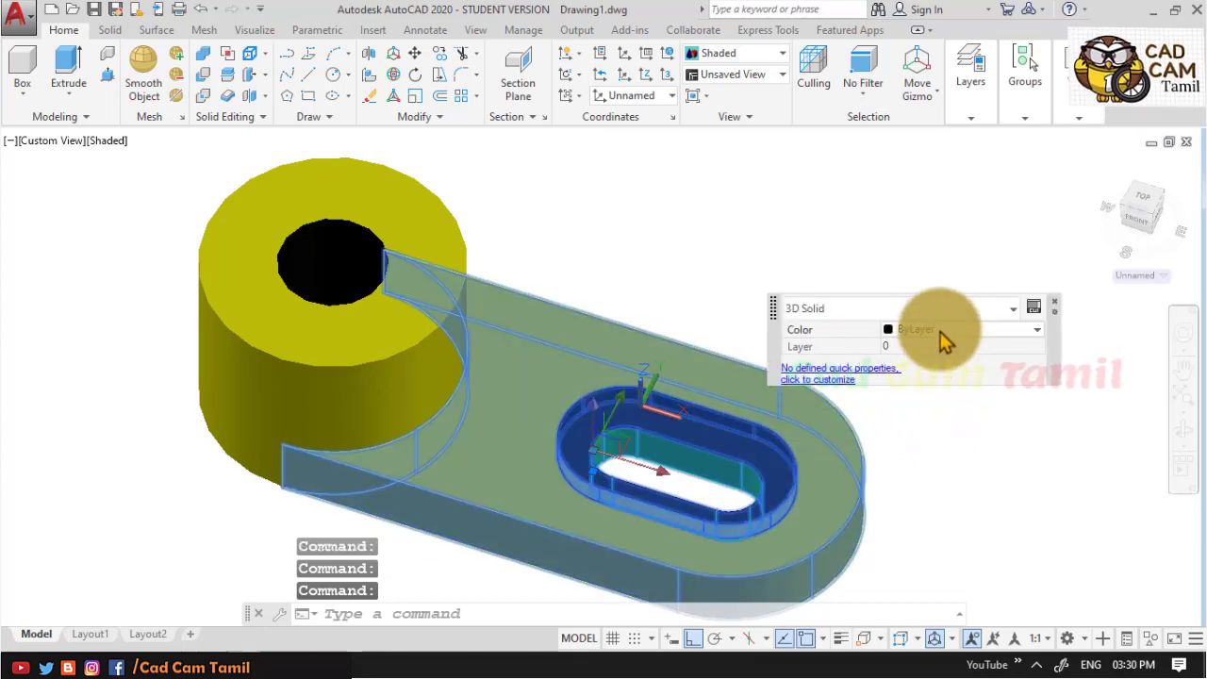
Set the plate's colour to Yellow in Quick Properties and zoom in on the cylinder
left_click(946, 330)
left_click(912, 393)
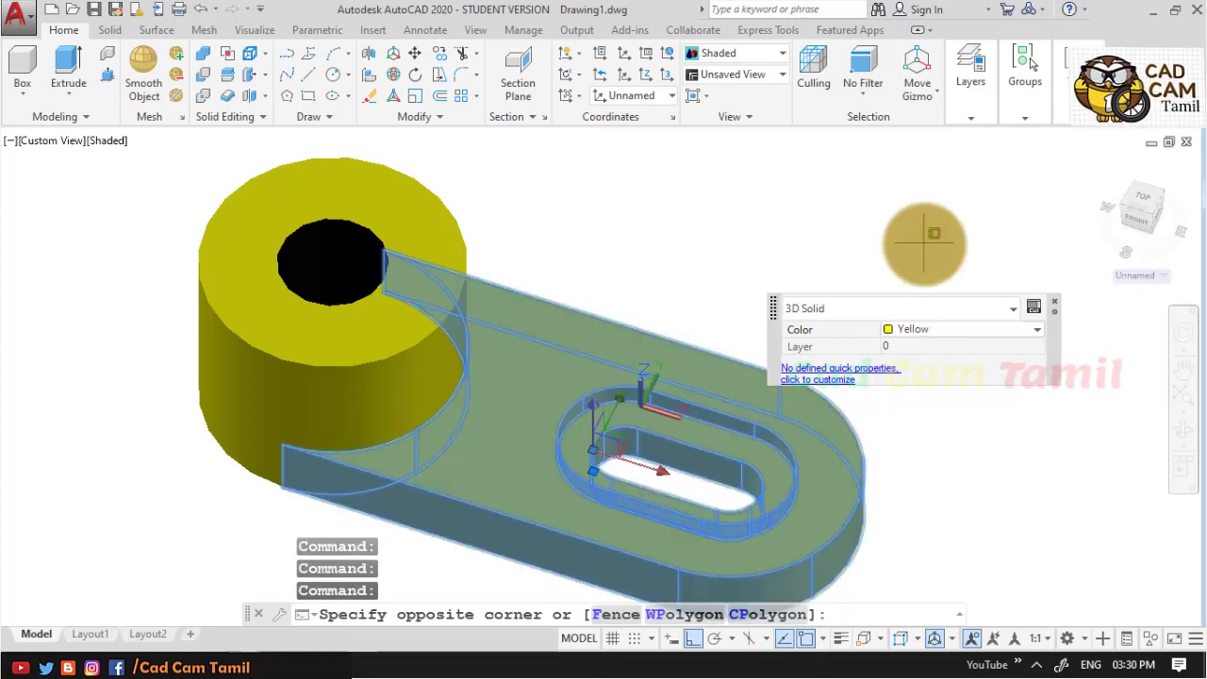
key("Escape")
key("Escape")
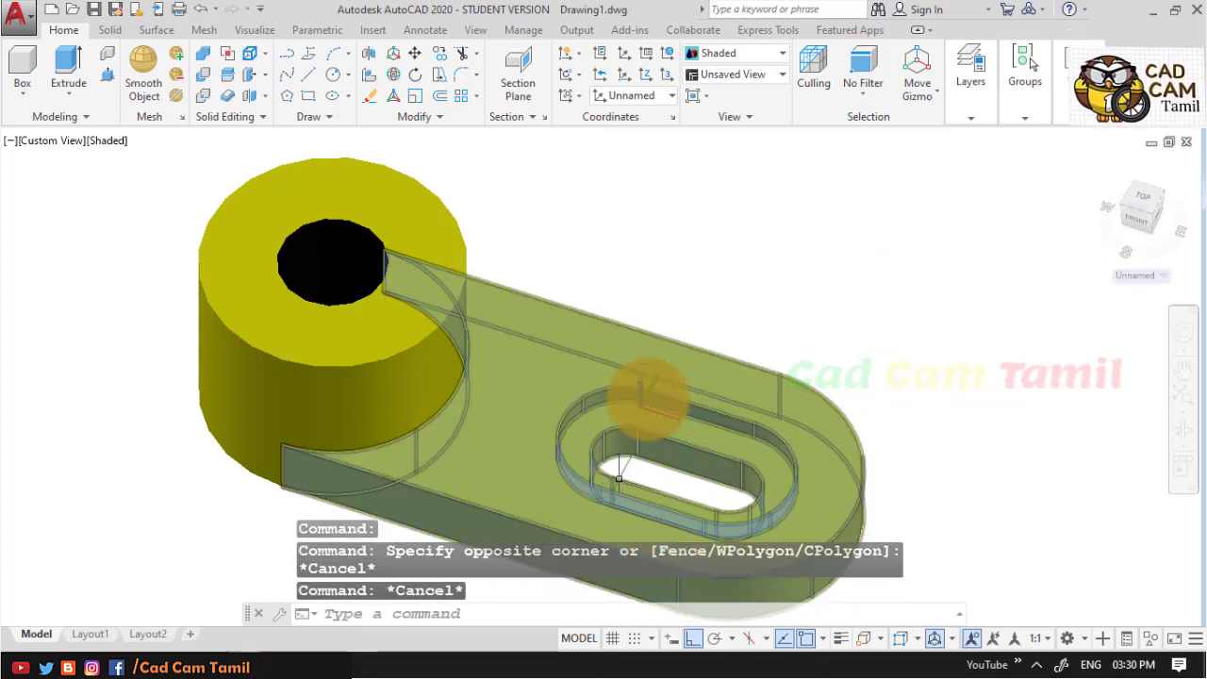
scroll(896, 305, "up", 3)
scroll(929, 305, "down", 6)
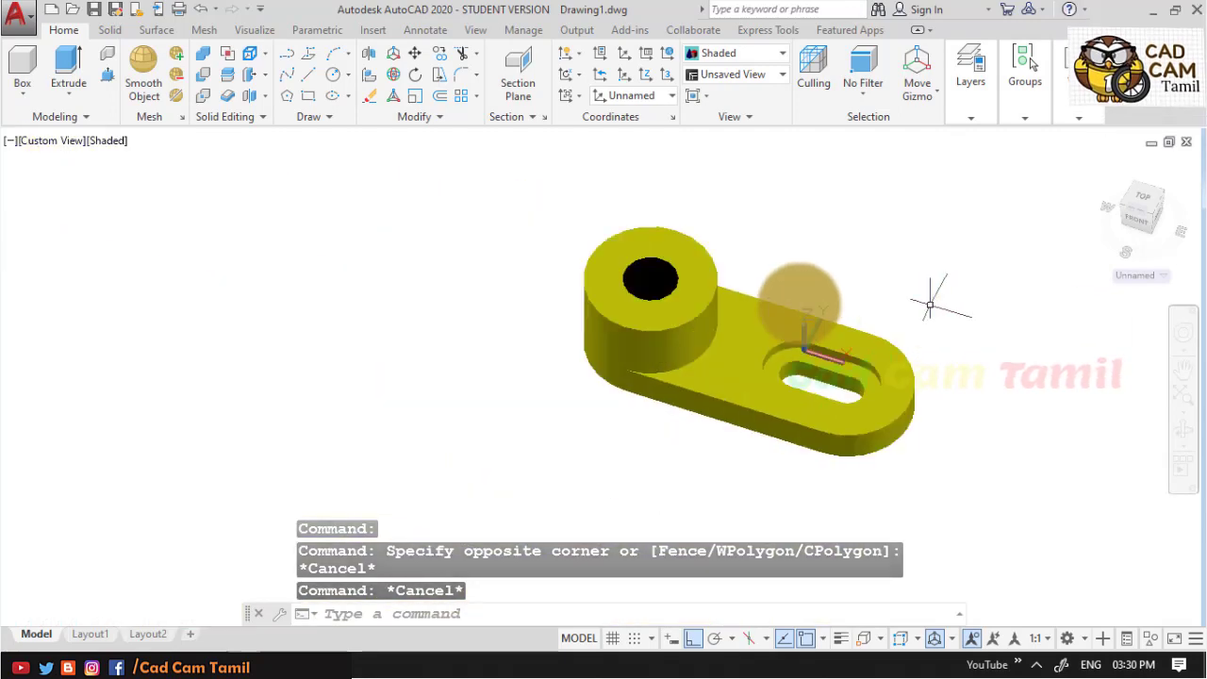
scroll(716, 301, "up", 2)
scroll(660, 297, "up", 2)
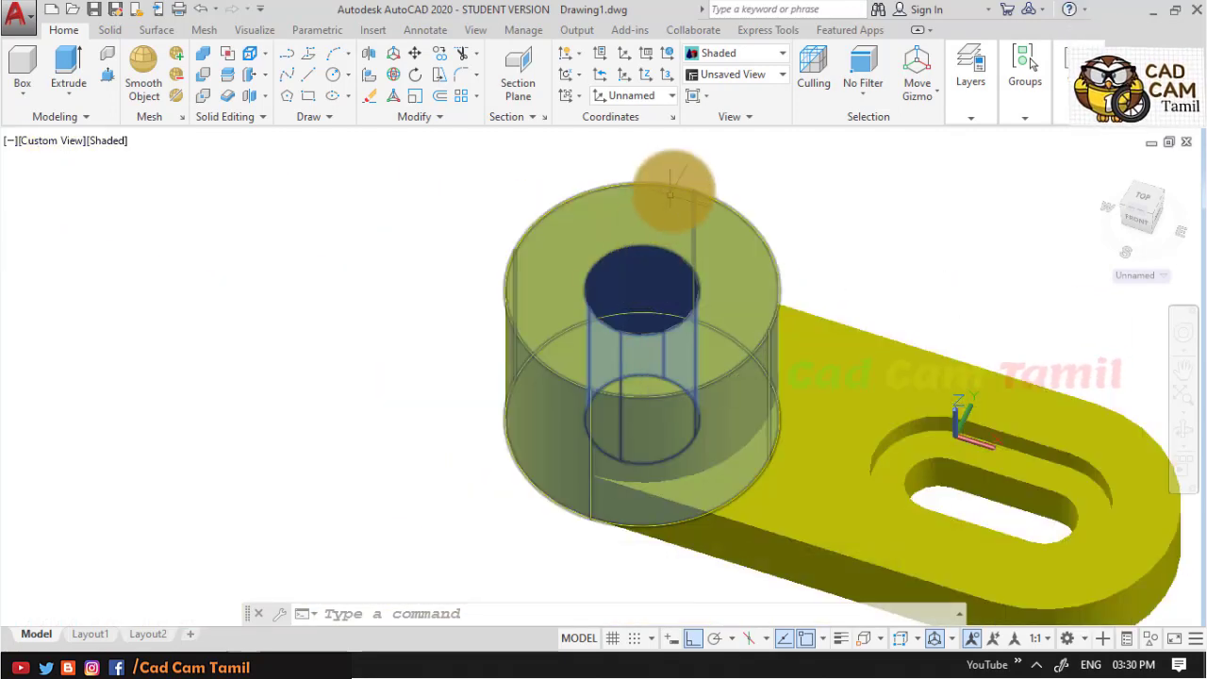
scroll(675, 189, "up", 2)
scroll(677, 188, "down", 3)
scroll(726, 248, "up", 2)
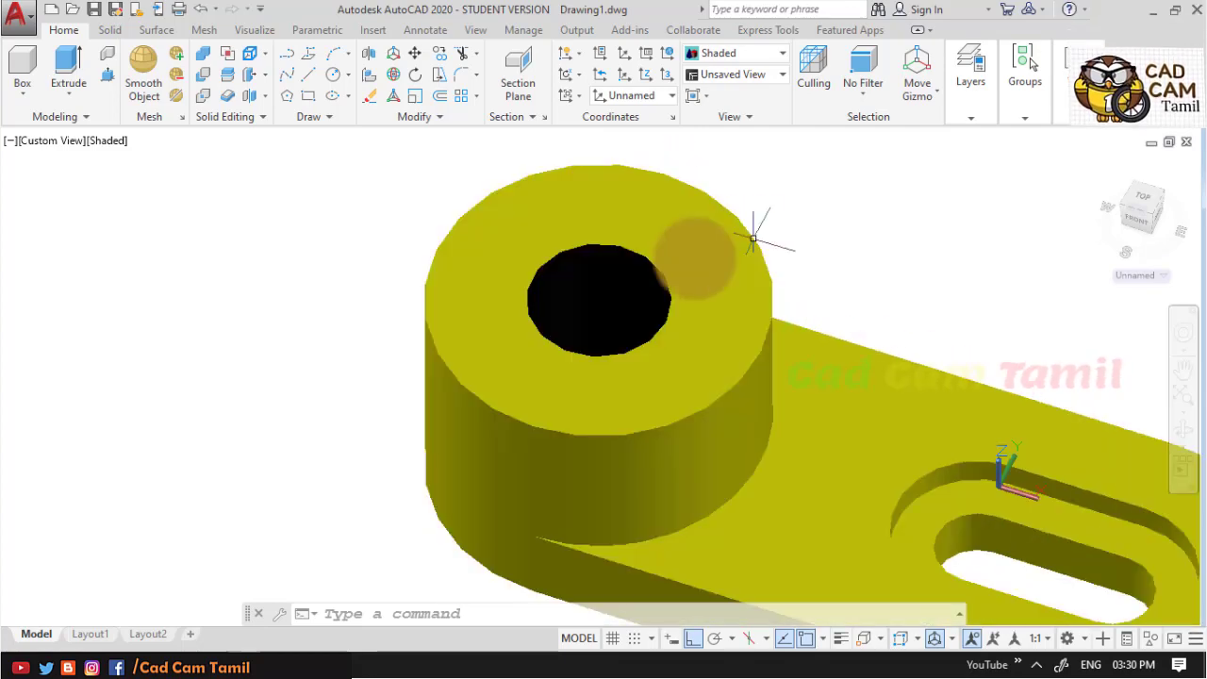
Place a new UCS origin on the boss's top face beside the hole and view from Top
type("U")
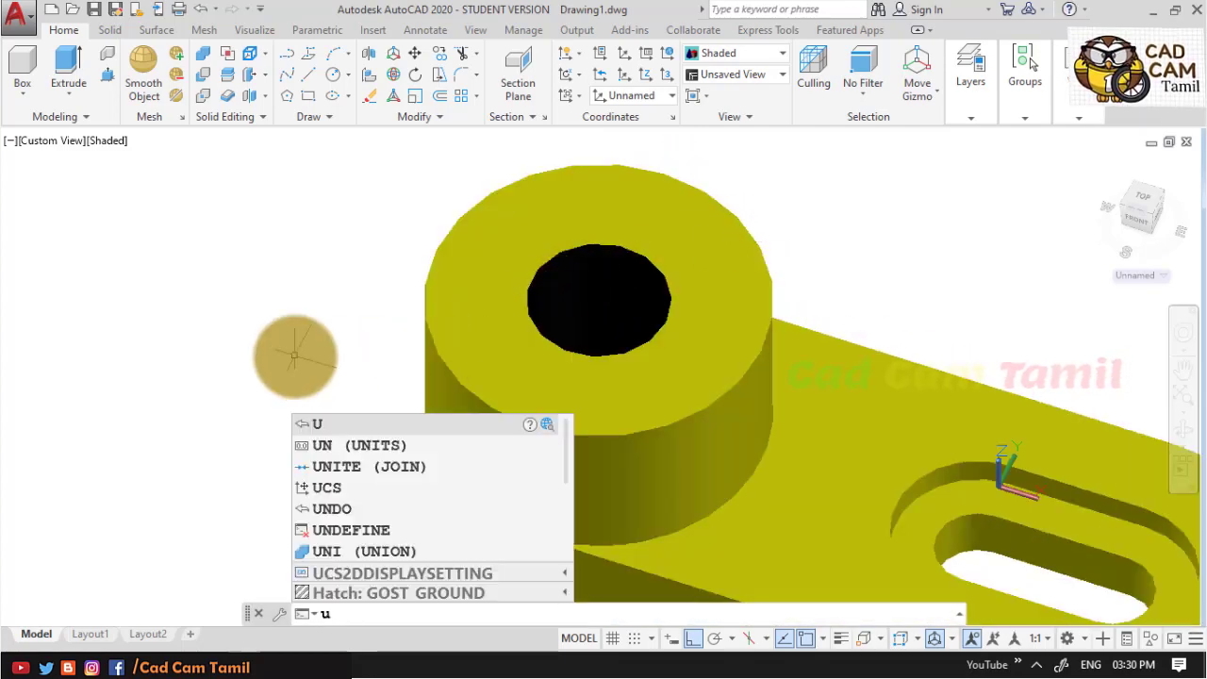
type("Cs")
key("Return")
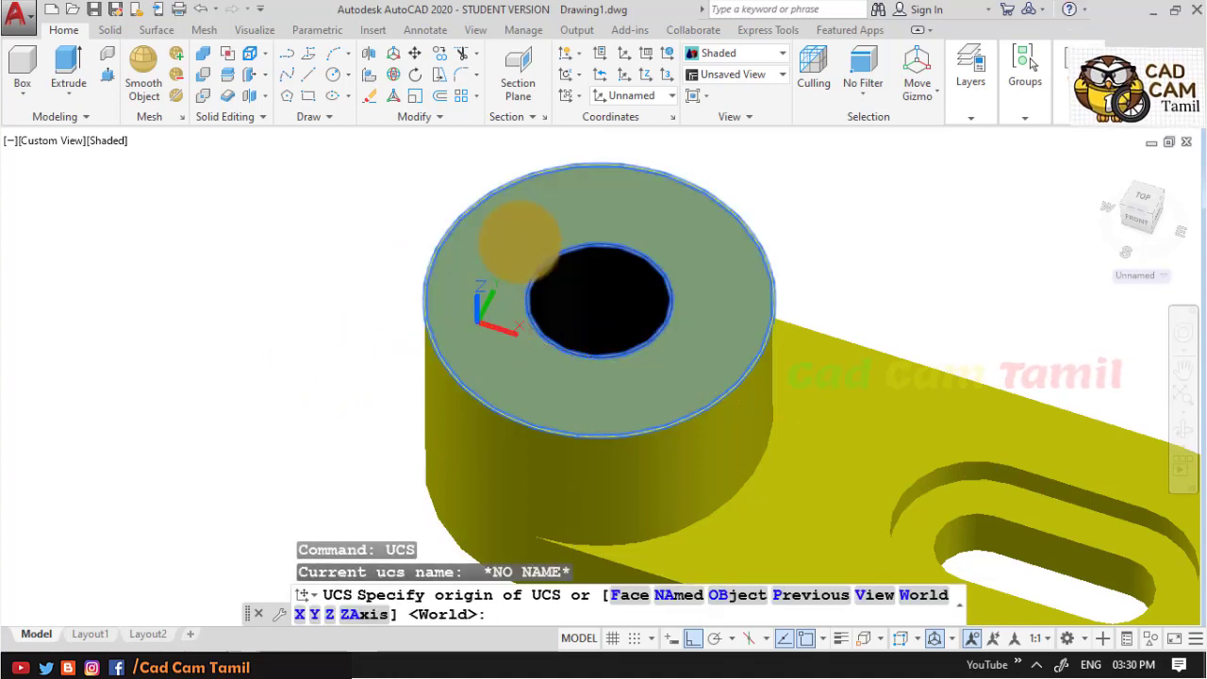
left_click(519, 242)
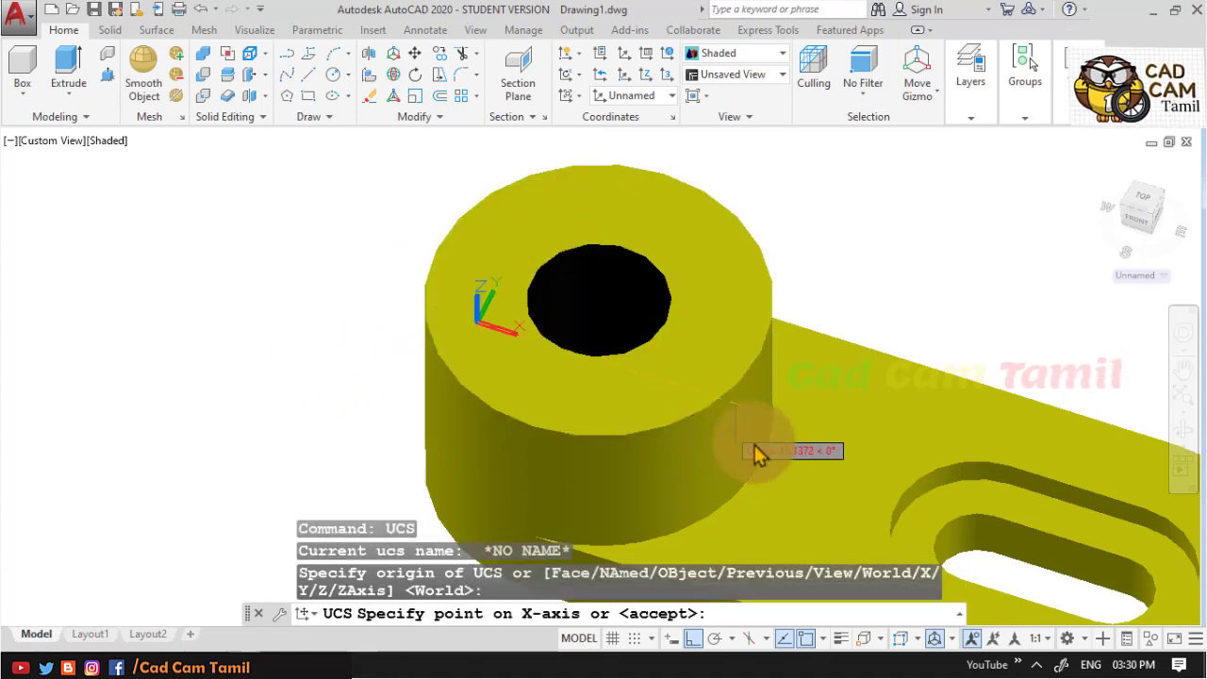
left_click(784, 450)
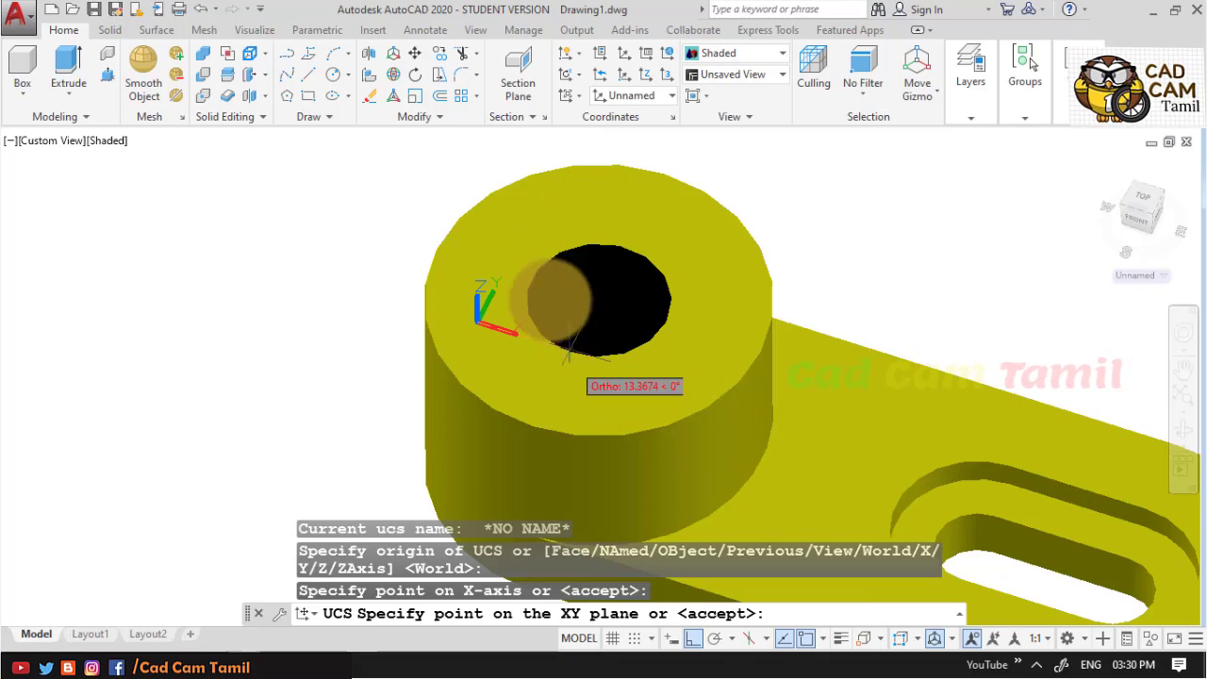
left_click(565, 161)
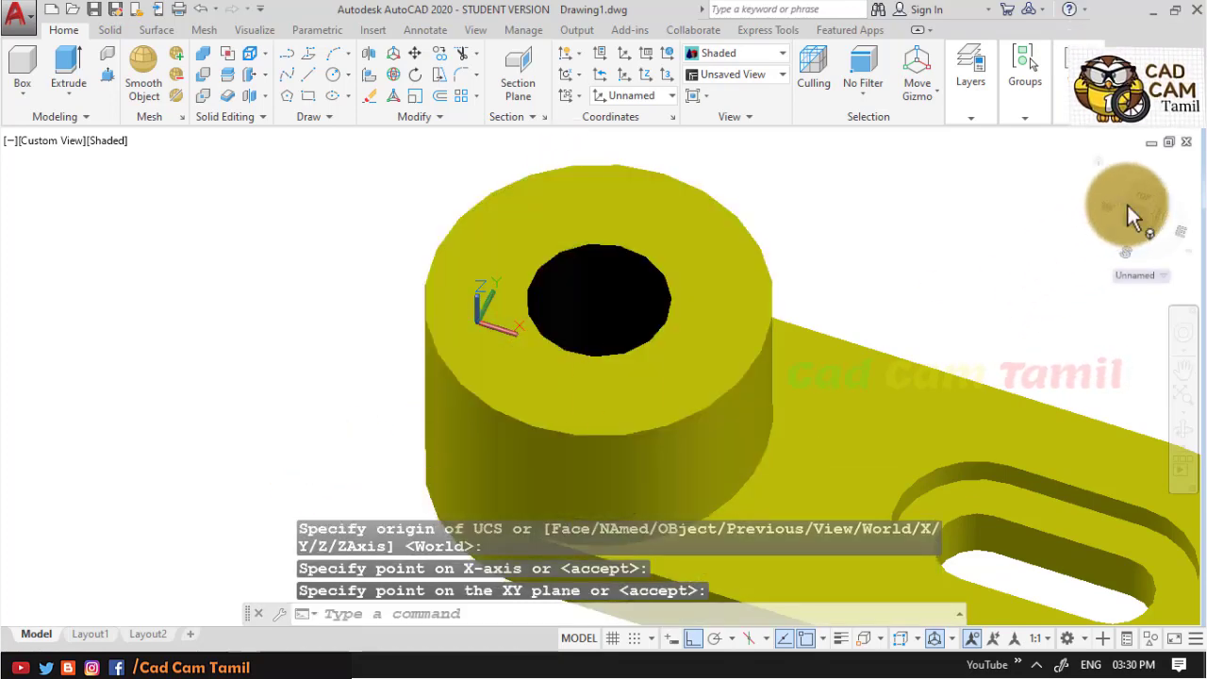
left_click(1147, 198)
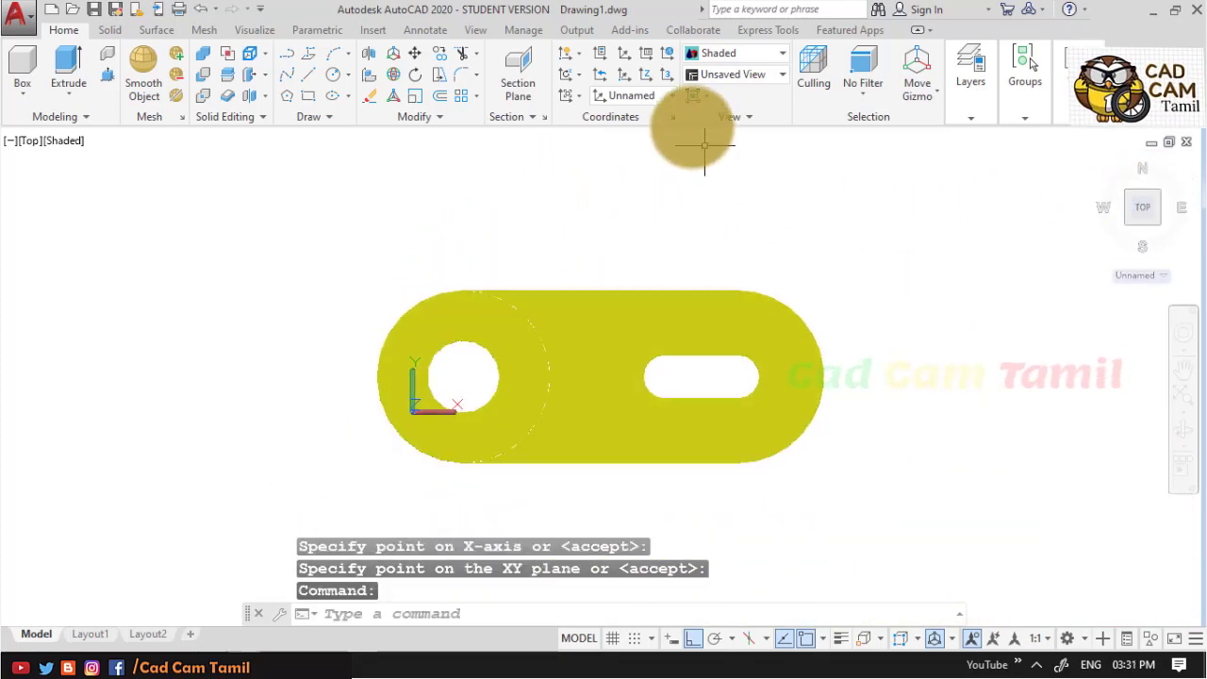
Switch the visual style to 2D Wireframe and zoom in on the model
left_click(712, 55)
left_click(713, 108)
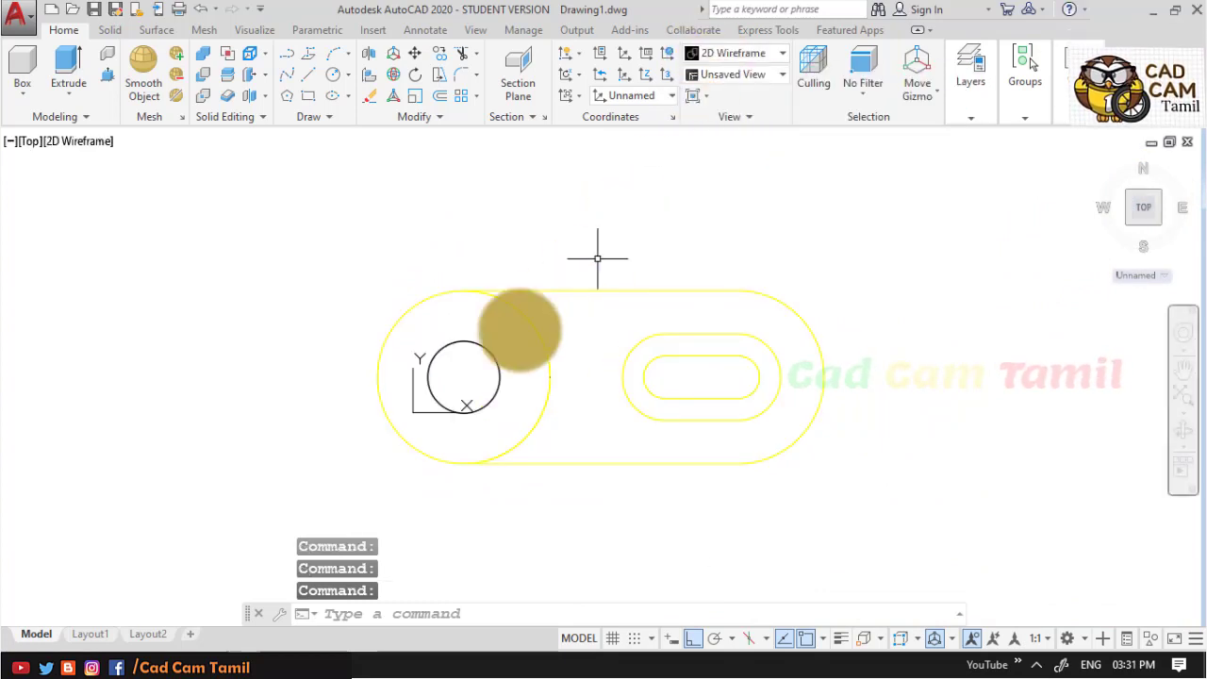
scroll(420, 378, "down", 3)
scroll(414, 378, "up", 6)
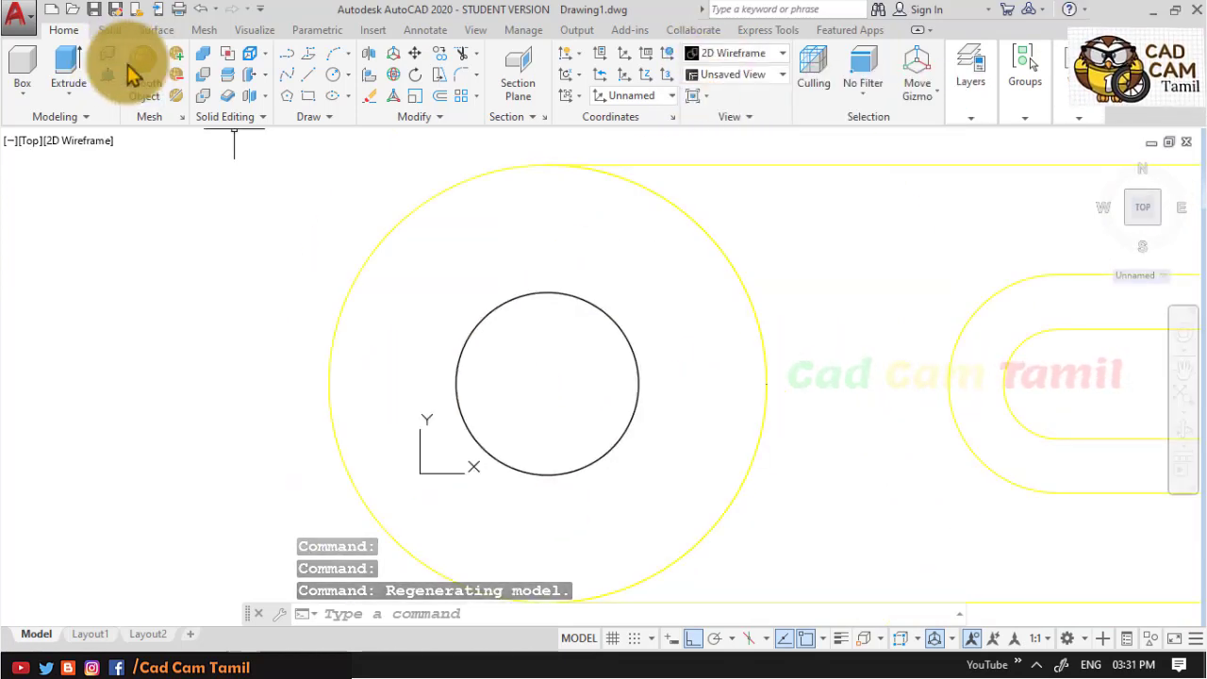
Start a line at the circle centre, then check the 3D Ex_1 slide in PowerPoint
left_click(308, 74)
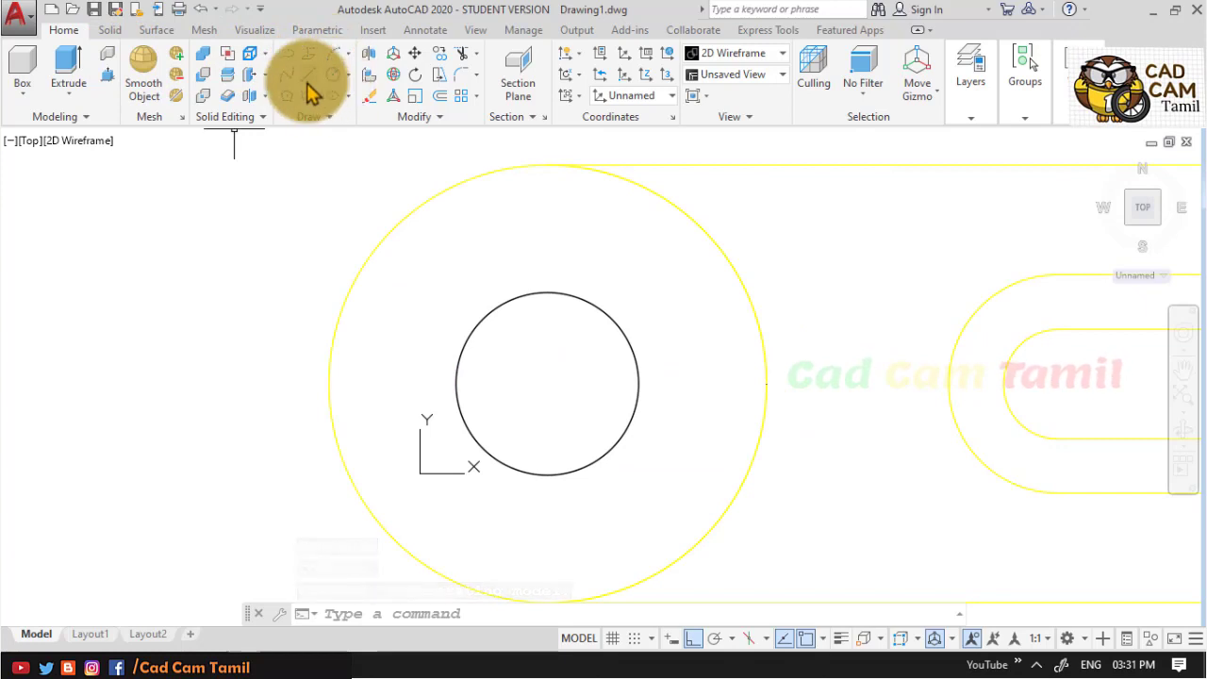
left_click(547, 383)
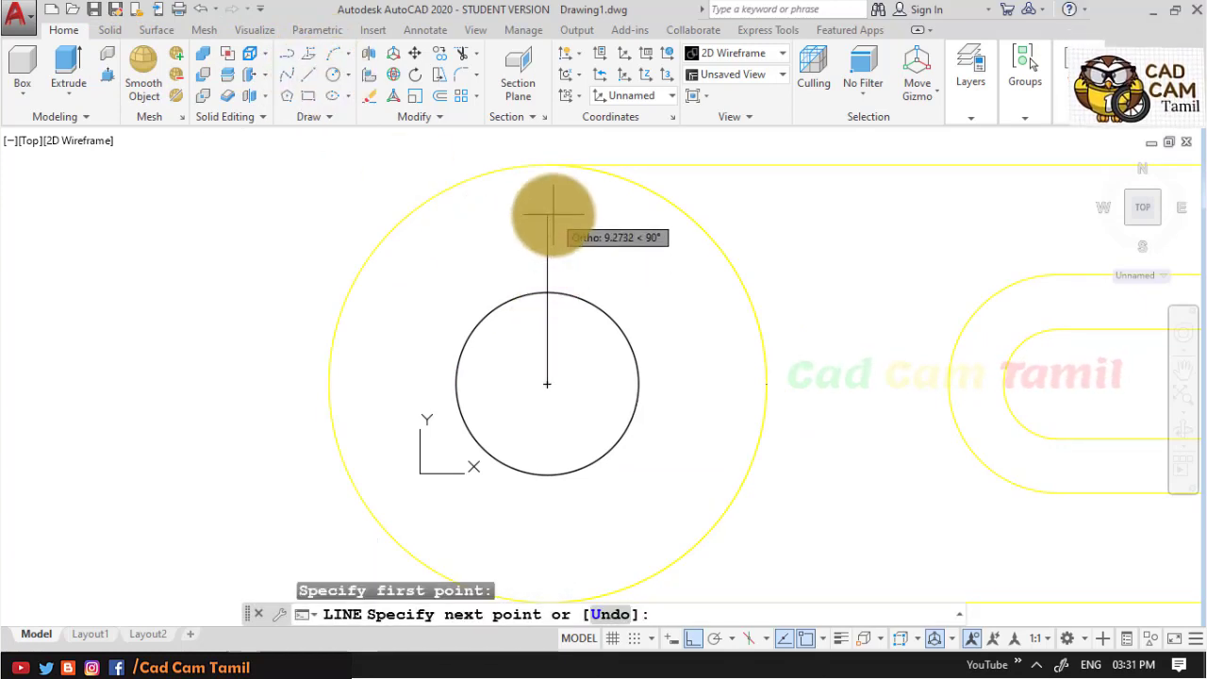
left_click(282, 660)
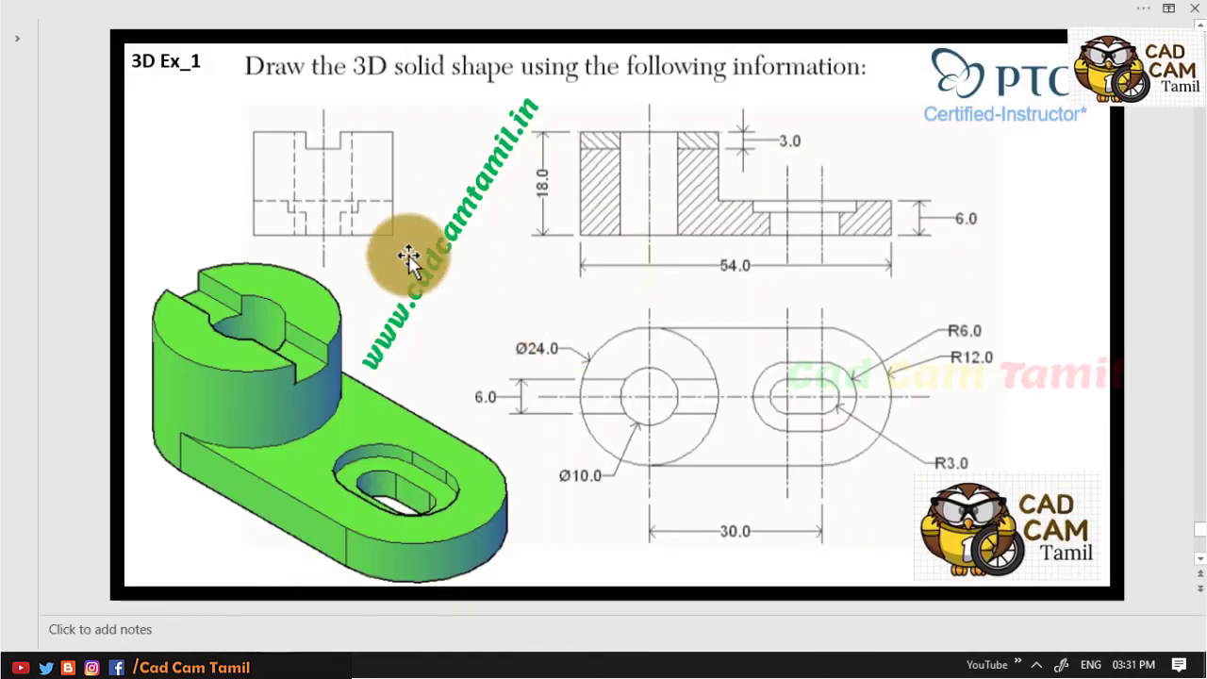
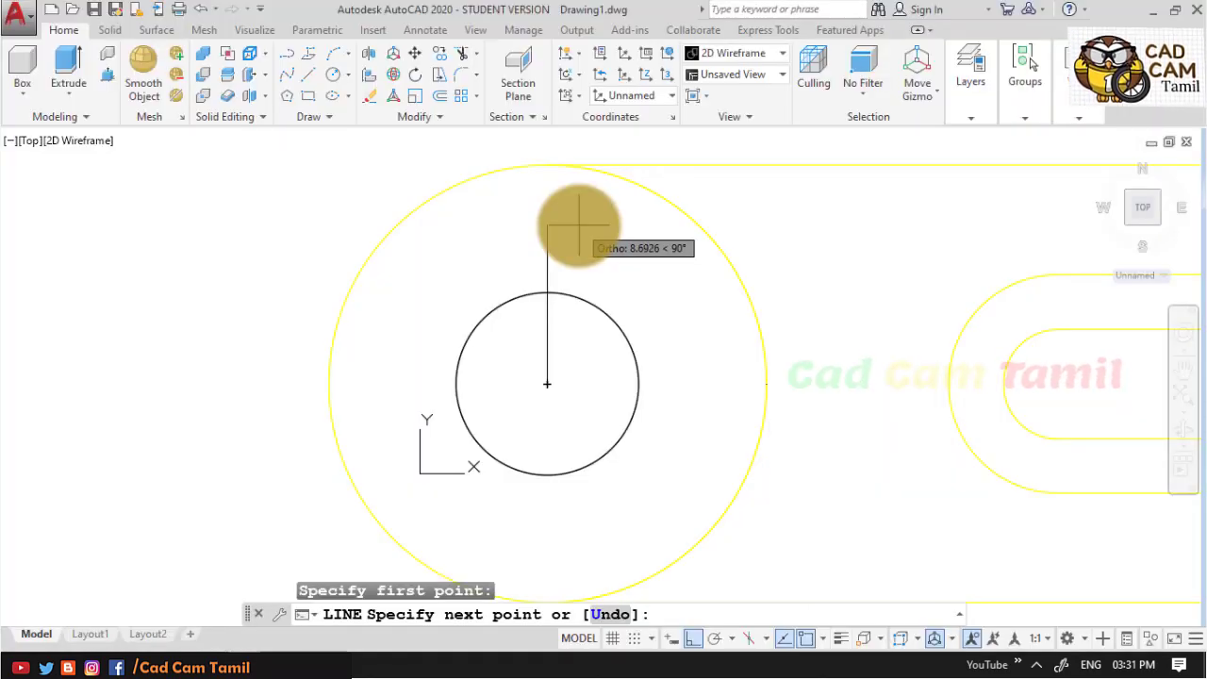
Draw a 6 by 3 line rectangle straddling the small circle and erase the short helper line
key("Return")
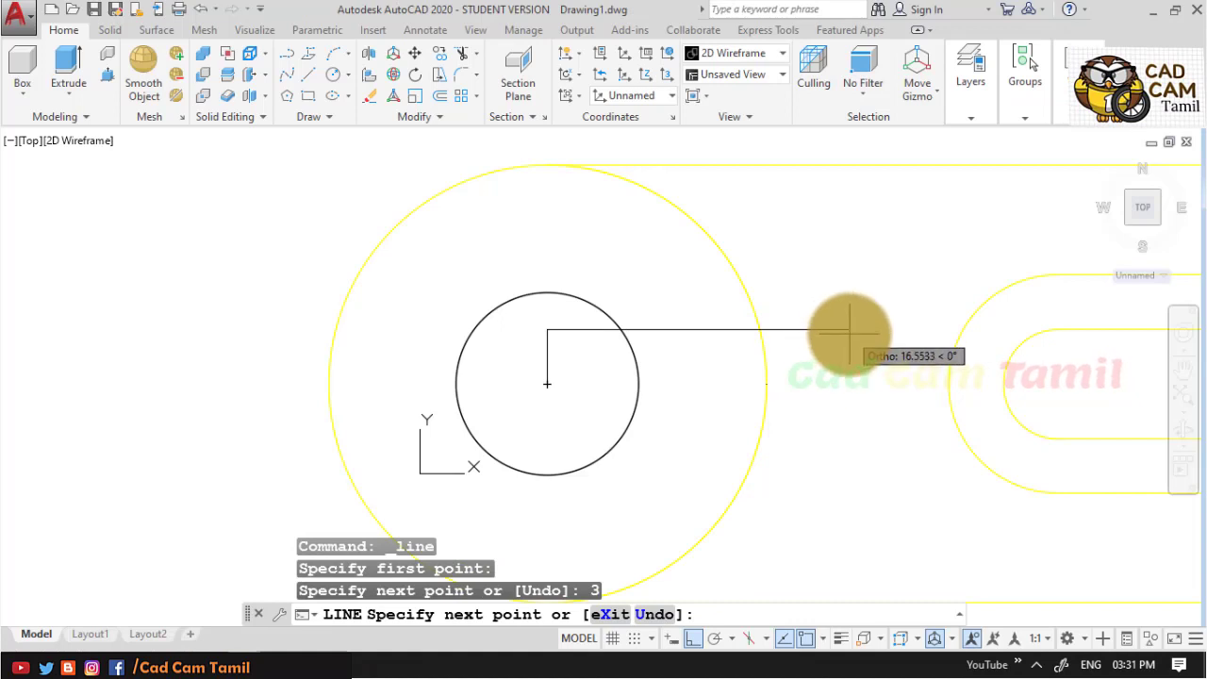
left_click(855, 331)
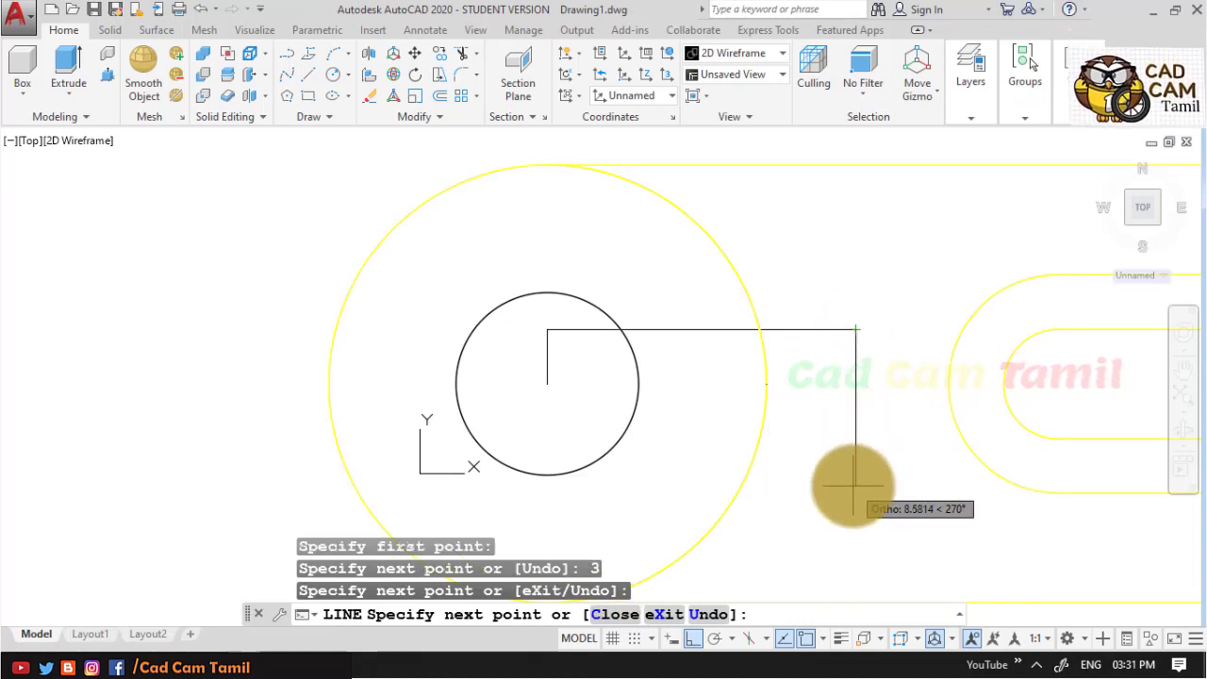
type("6")
key("Return")
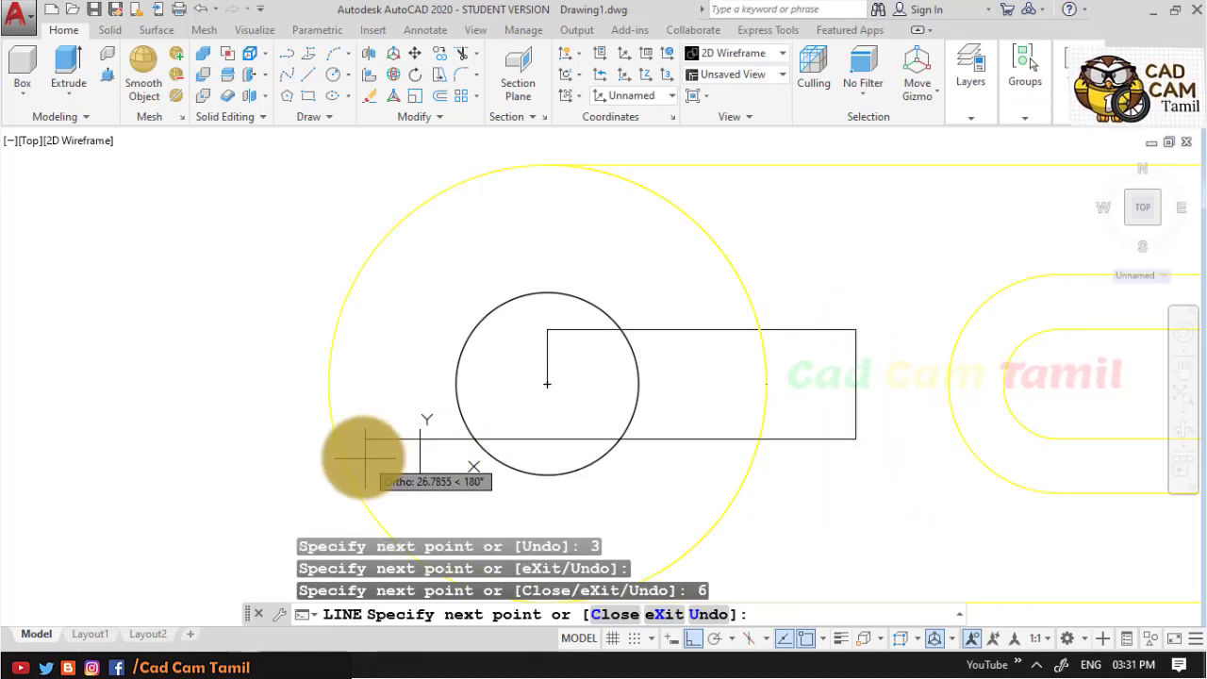
left_click(245, 439)
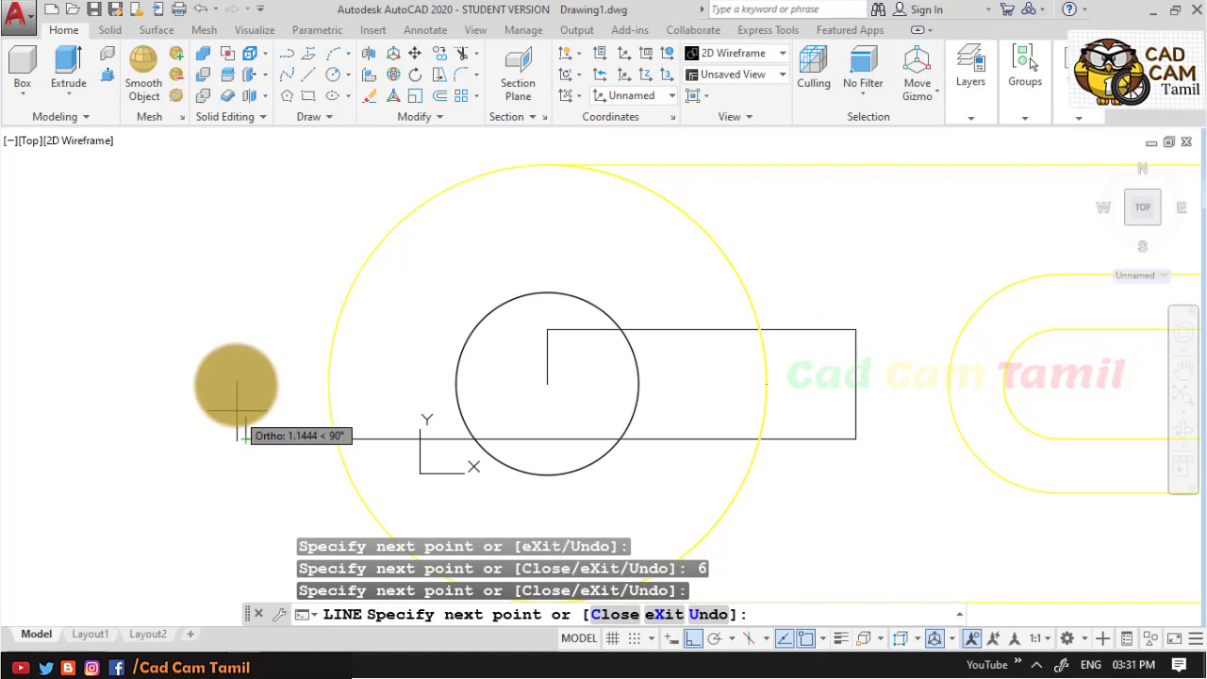
left_click(245, 329)
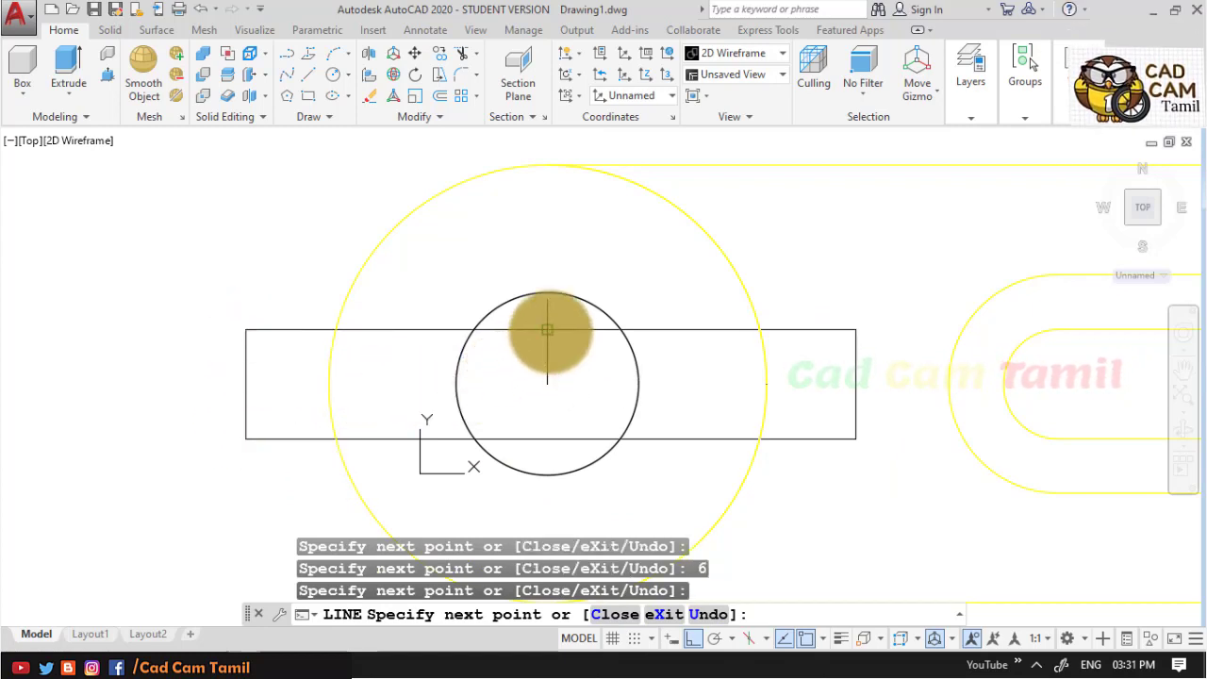
key("Return")
left_click(546, 377)
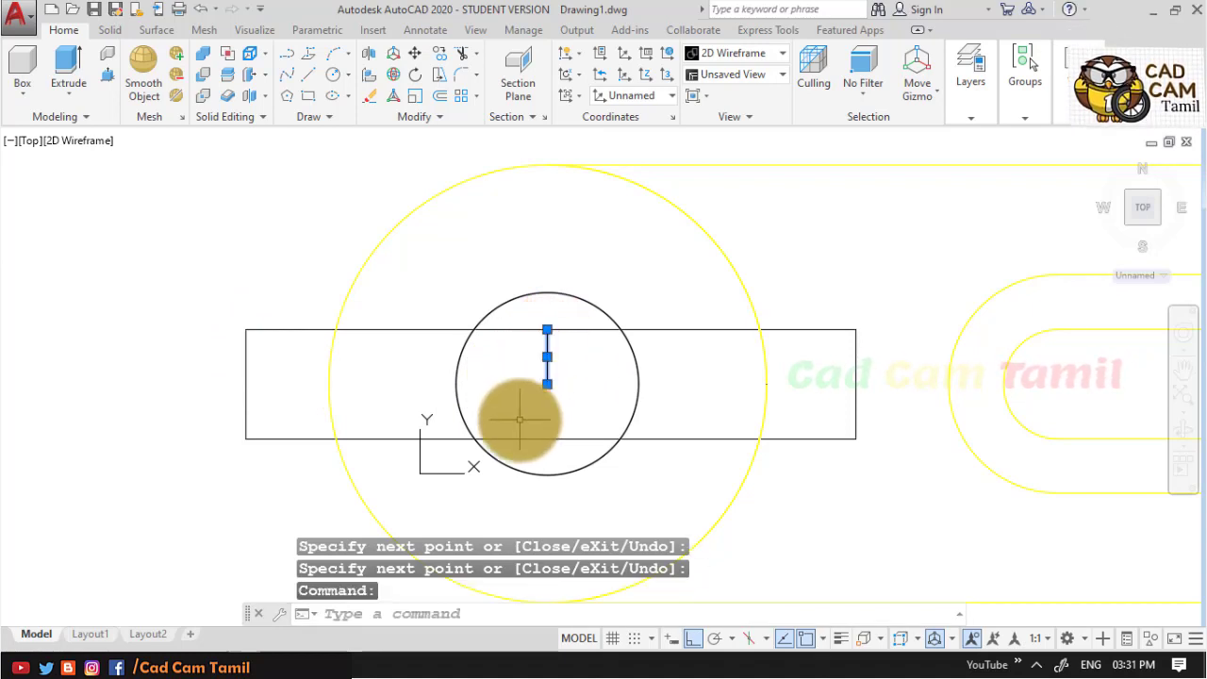
key("Delete")
type("re")
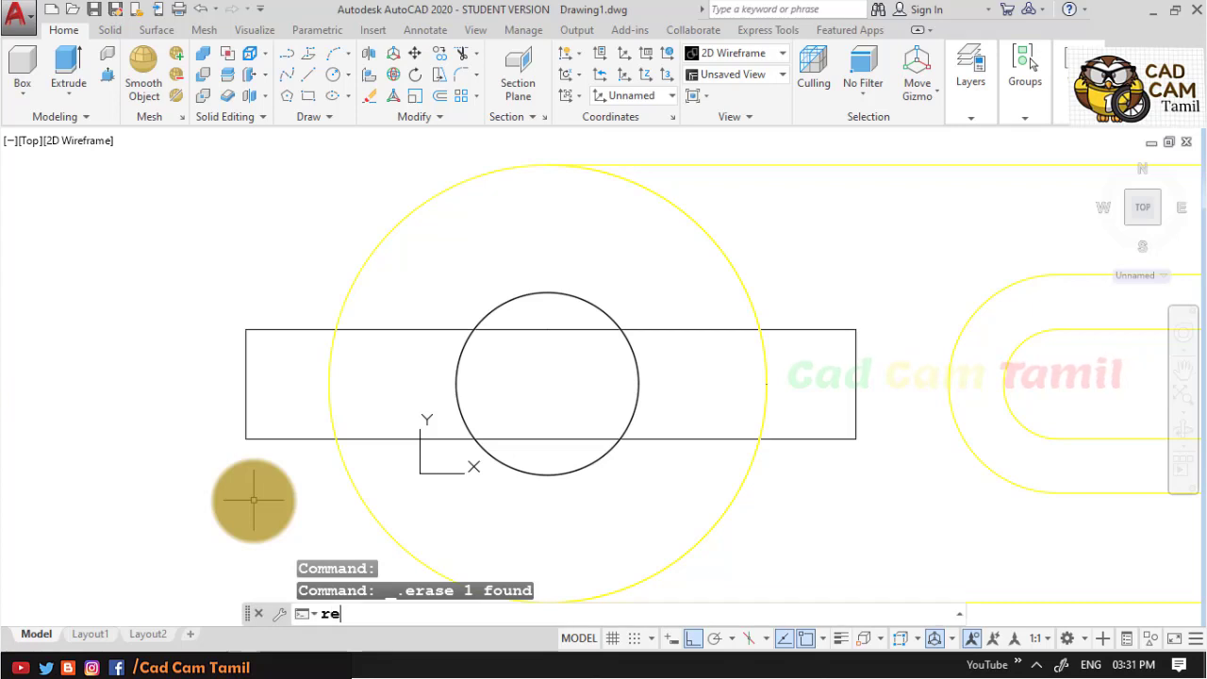
Convert the rectangle's four edge lines into one region with REGION
type("g")
key("Return")
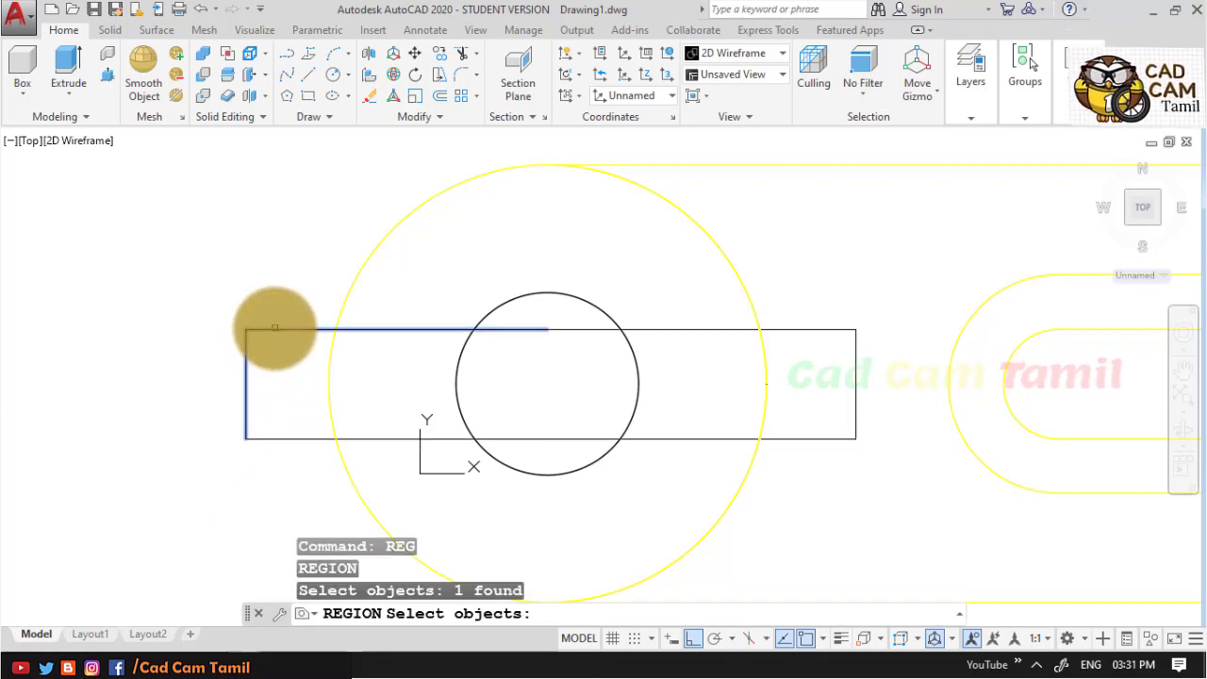
left_click(704, 358)
left_click(848, 372)
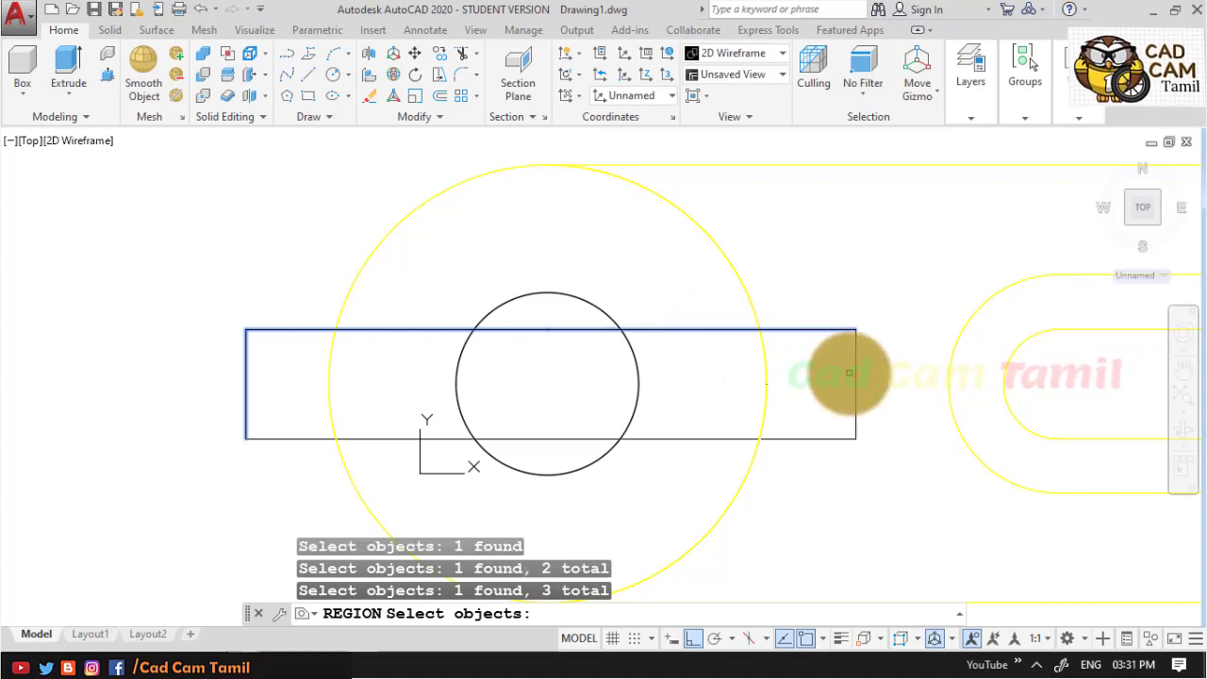
left_click(804, 436)
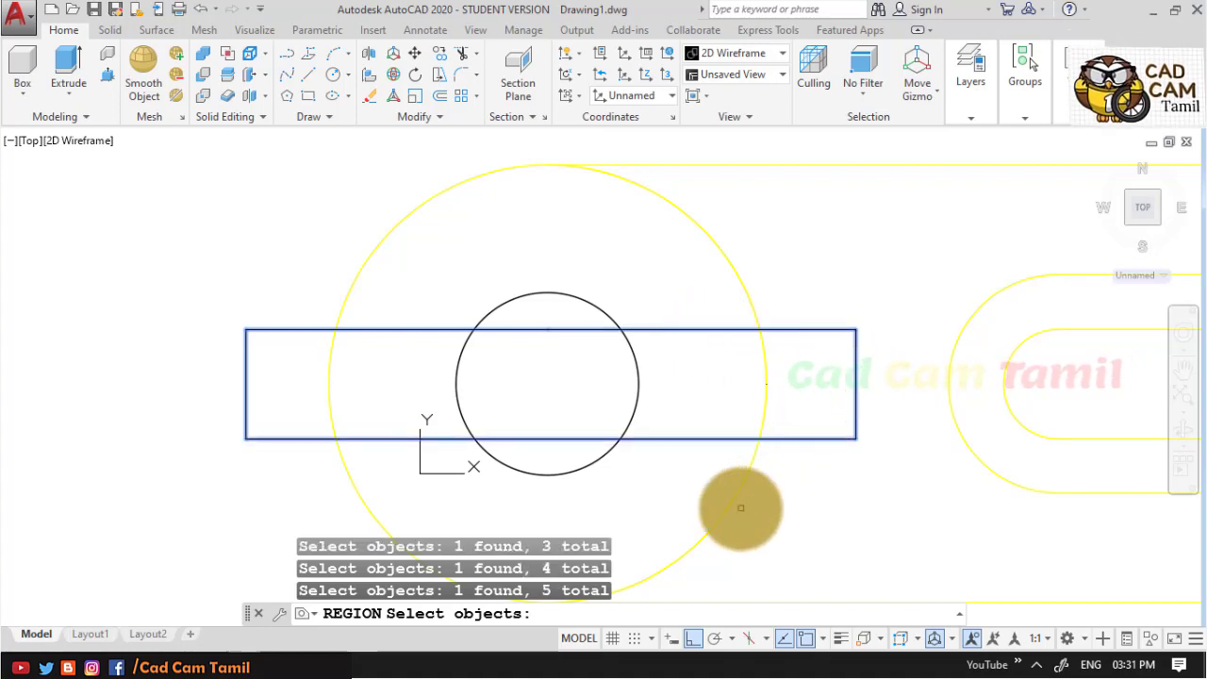
key("Return")
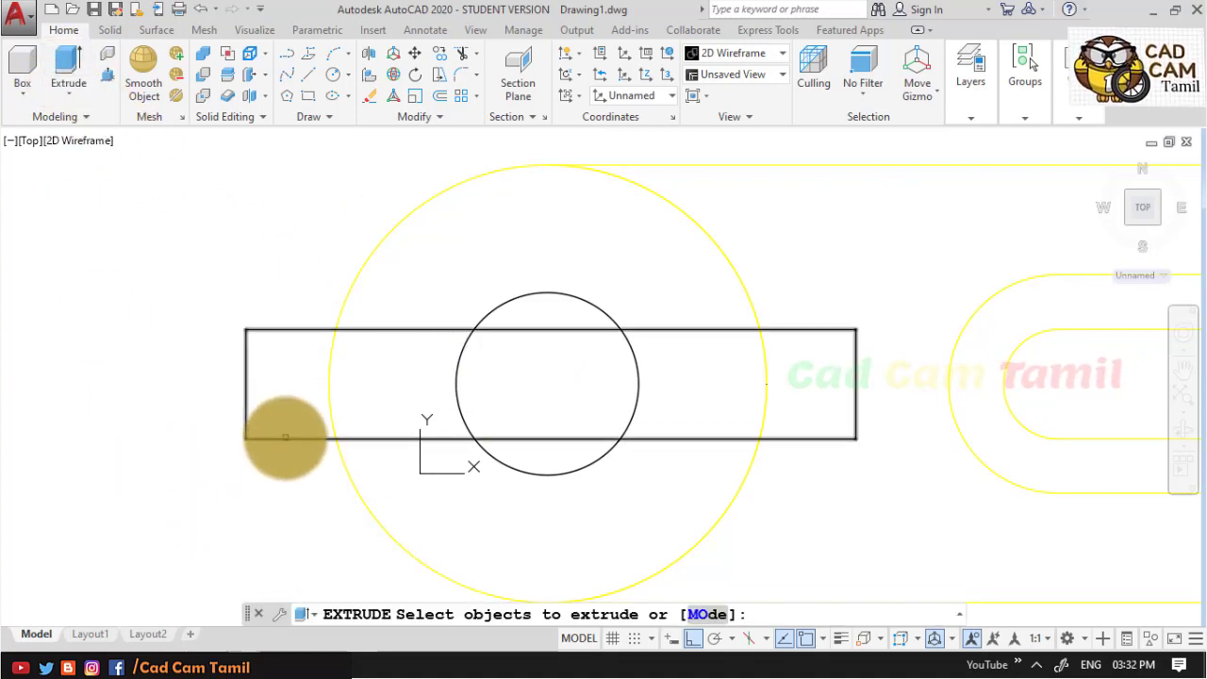
Extrude the rectangle region to a height of -3, forming a block through the circle
left_click(284, 440)
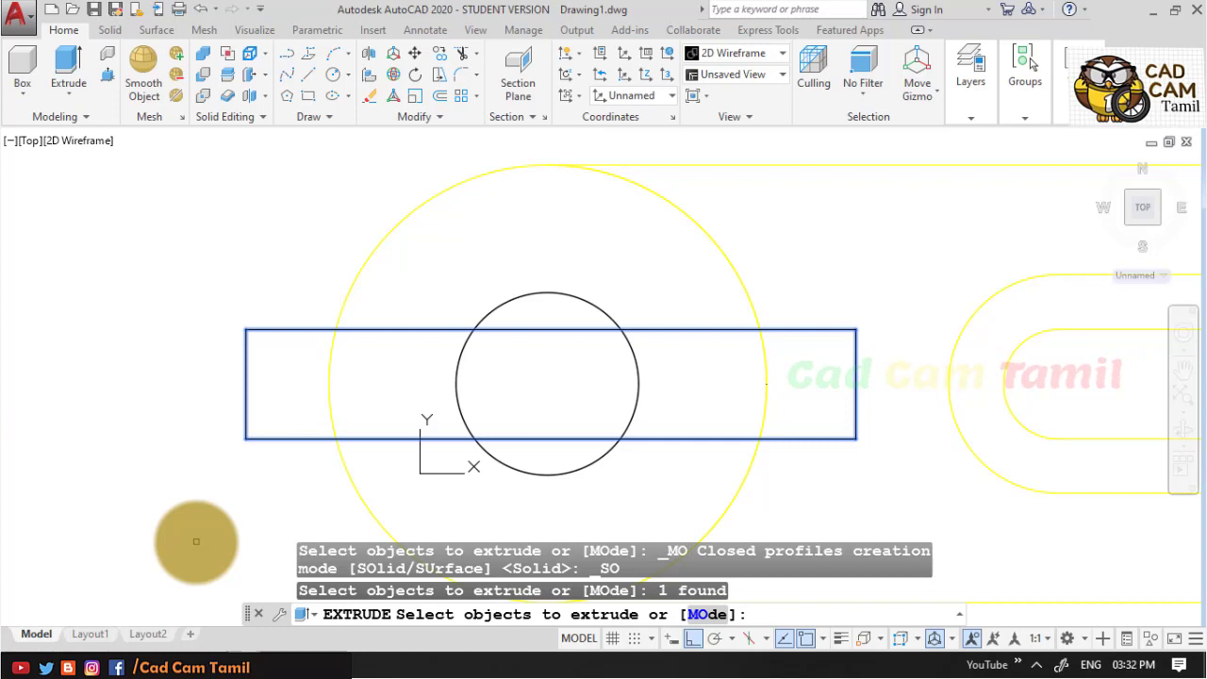
key("Return")
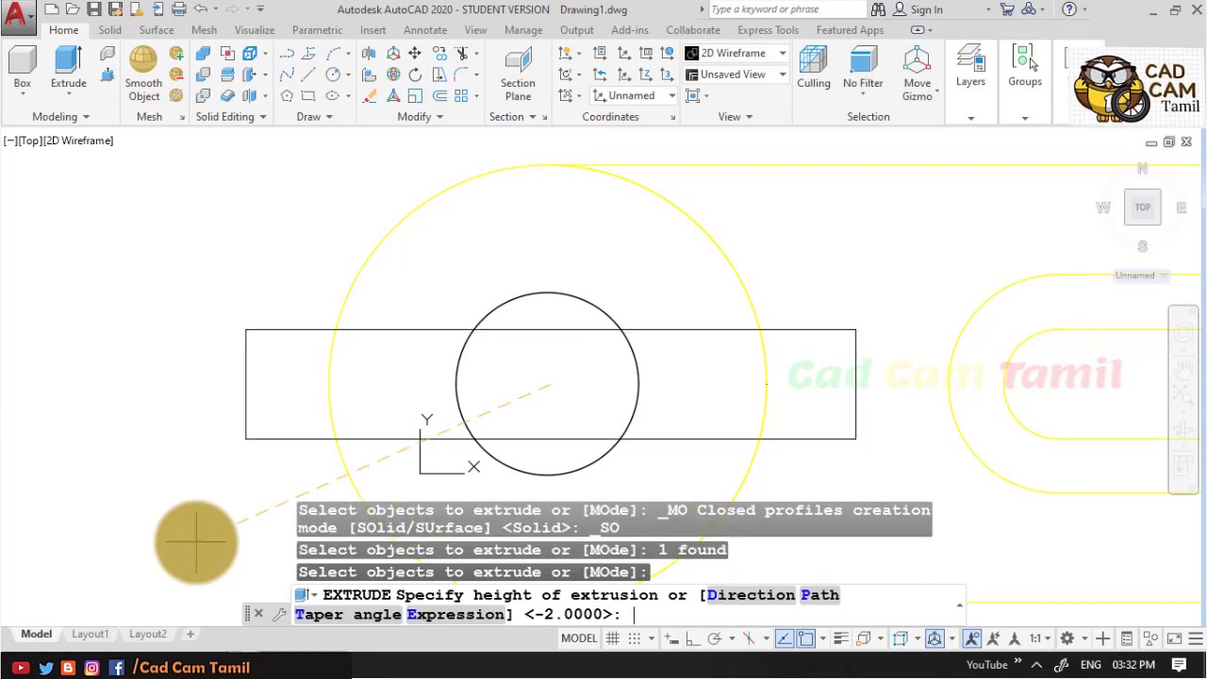
type("-3")
key("Return")
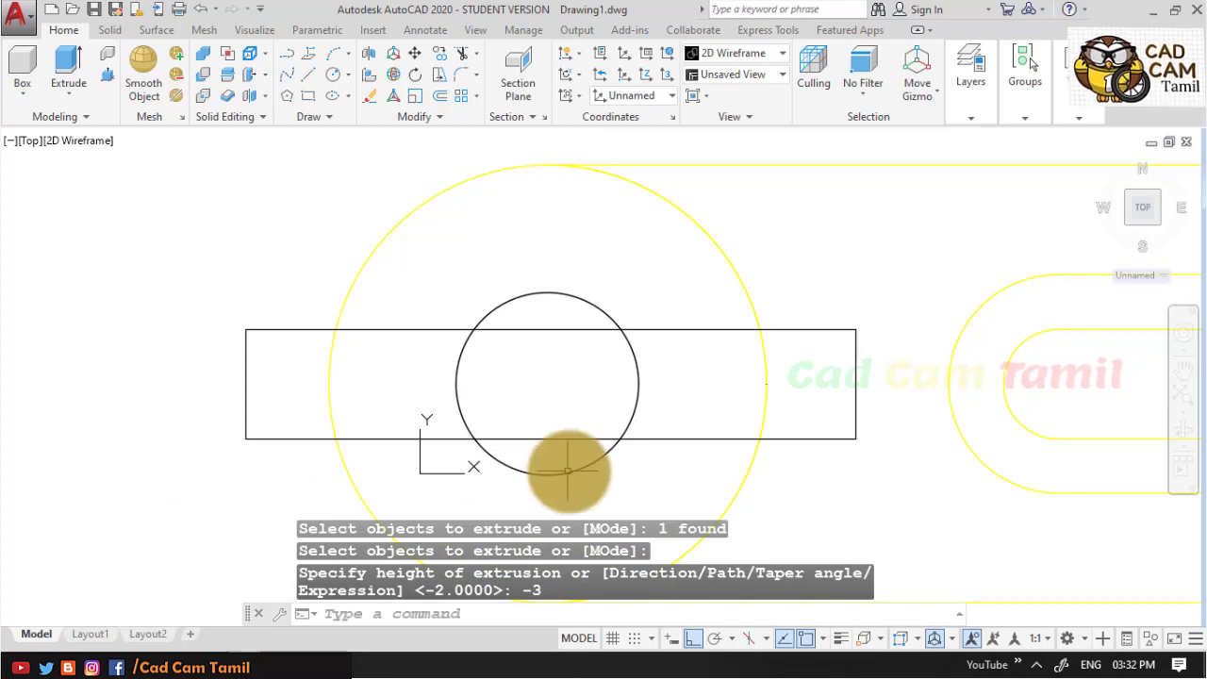
scroll(624, 364, "down", 4)
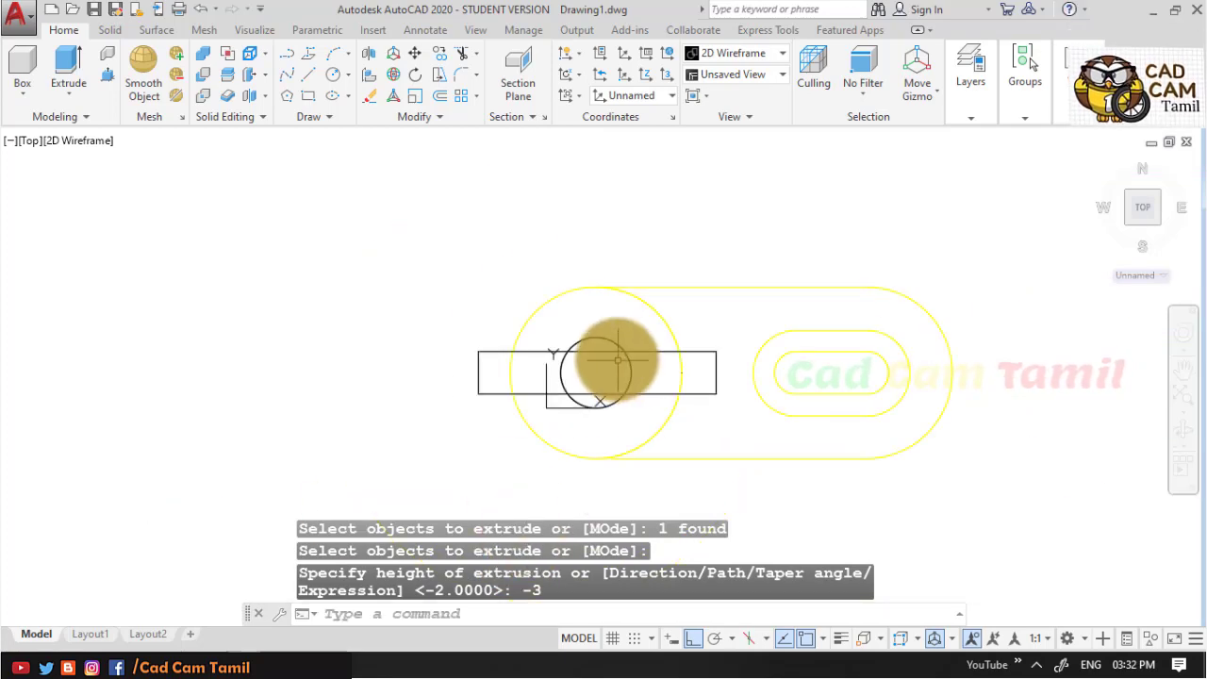
Switch the viewport to the Shaded visual style and the southwest isometric view
left_click(708, 55)
left_click(716, 146)
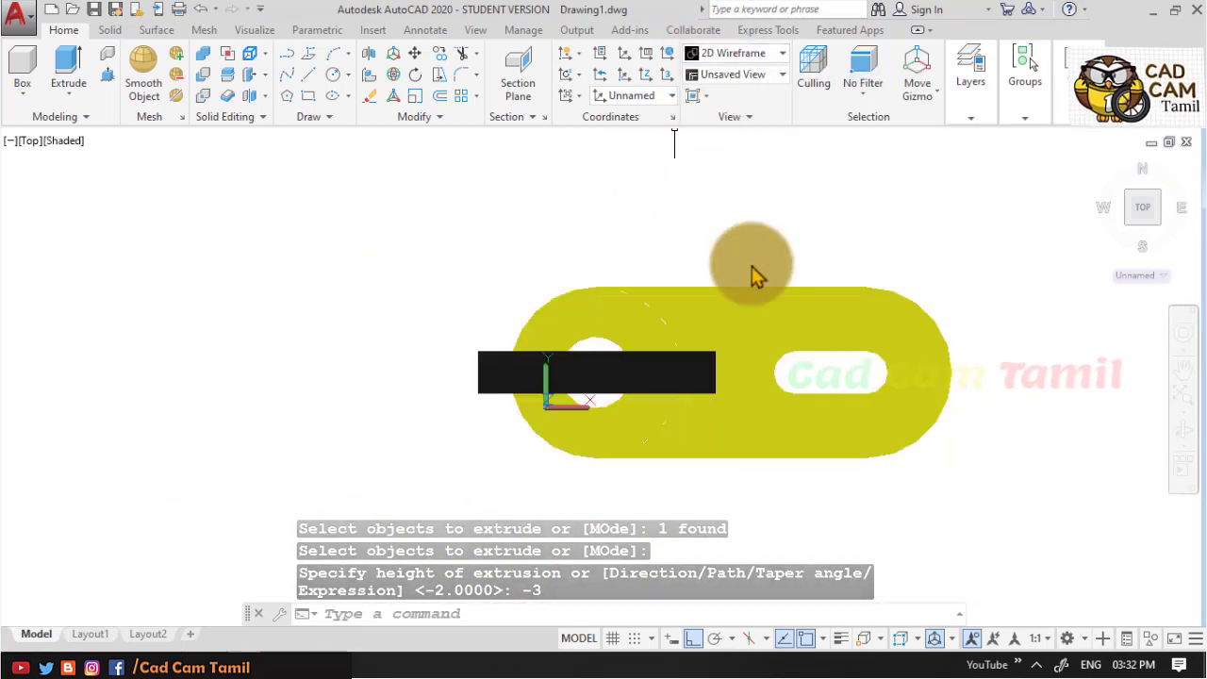
left_click(1130, 223)
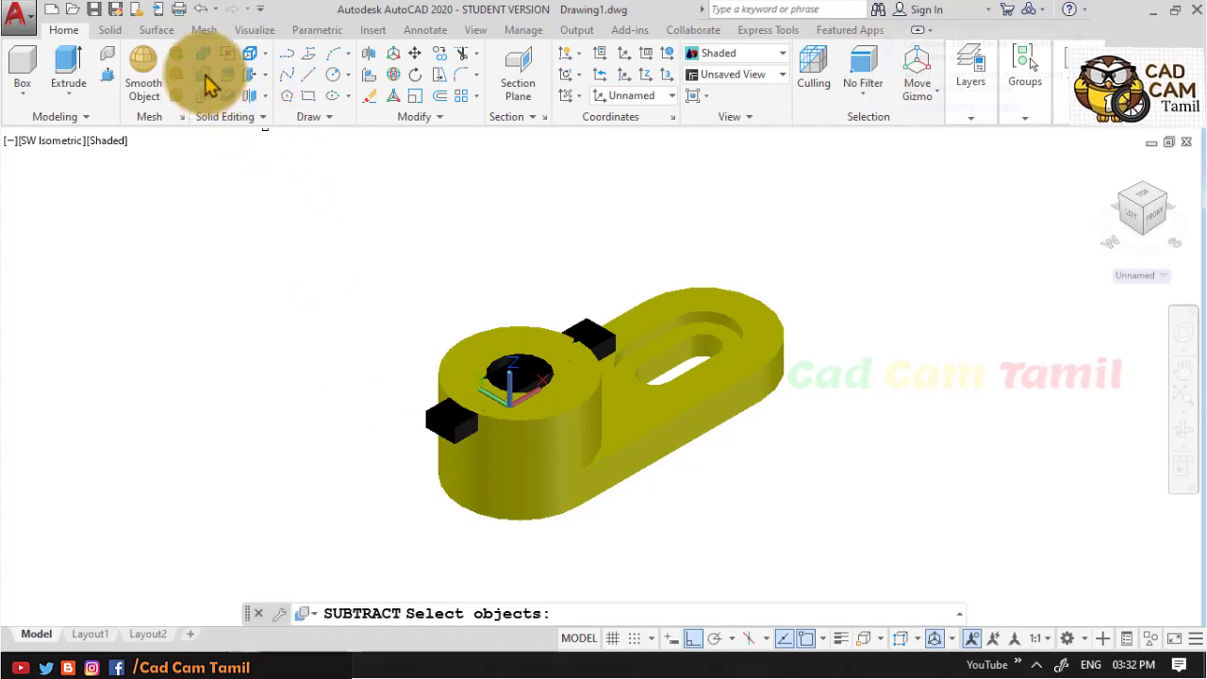
Subtract the black block from the cylindrical boss to cut a keyway slot across its top
left_click(537, 485)
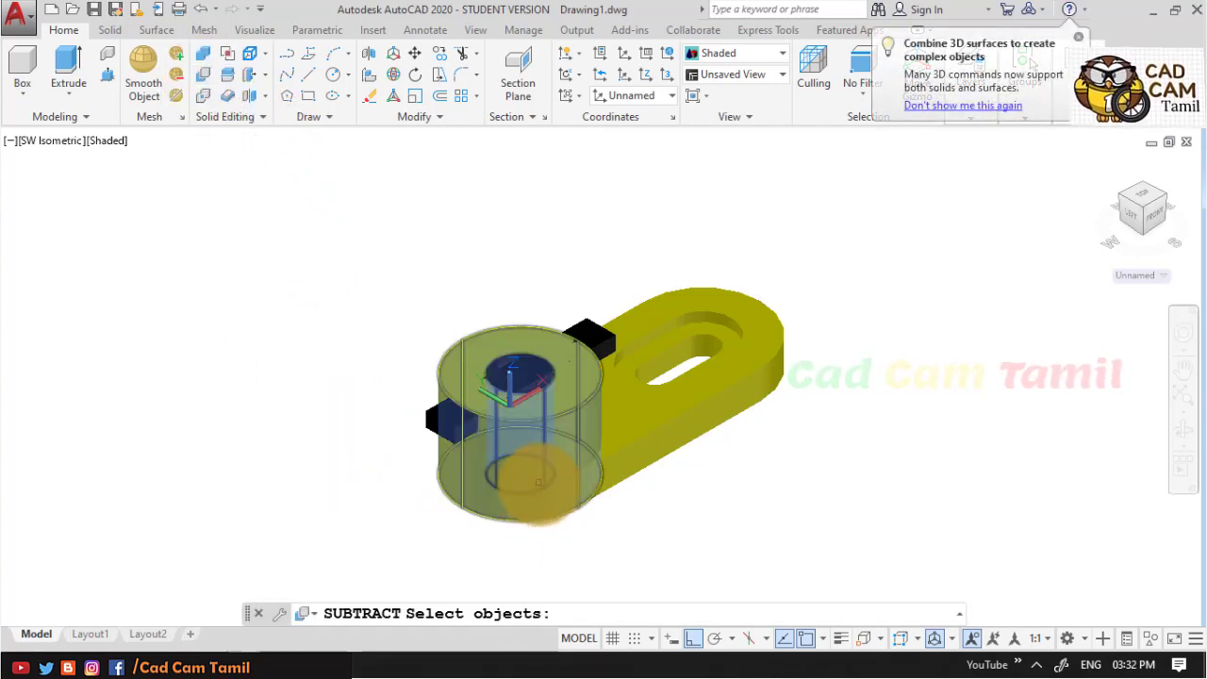
key("Return")
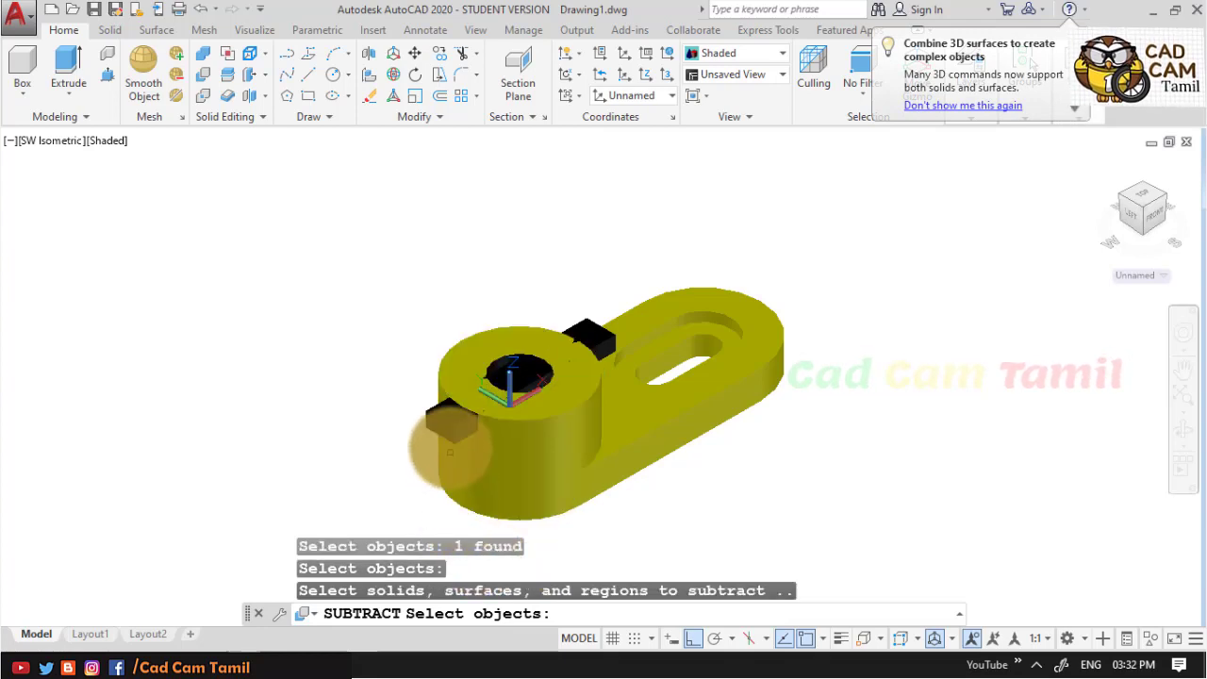
left_click(439, 426)
key("Return")
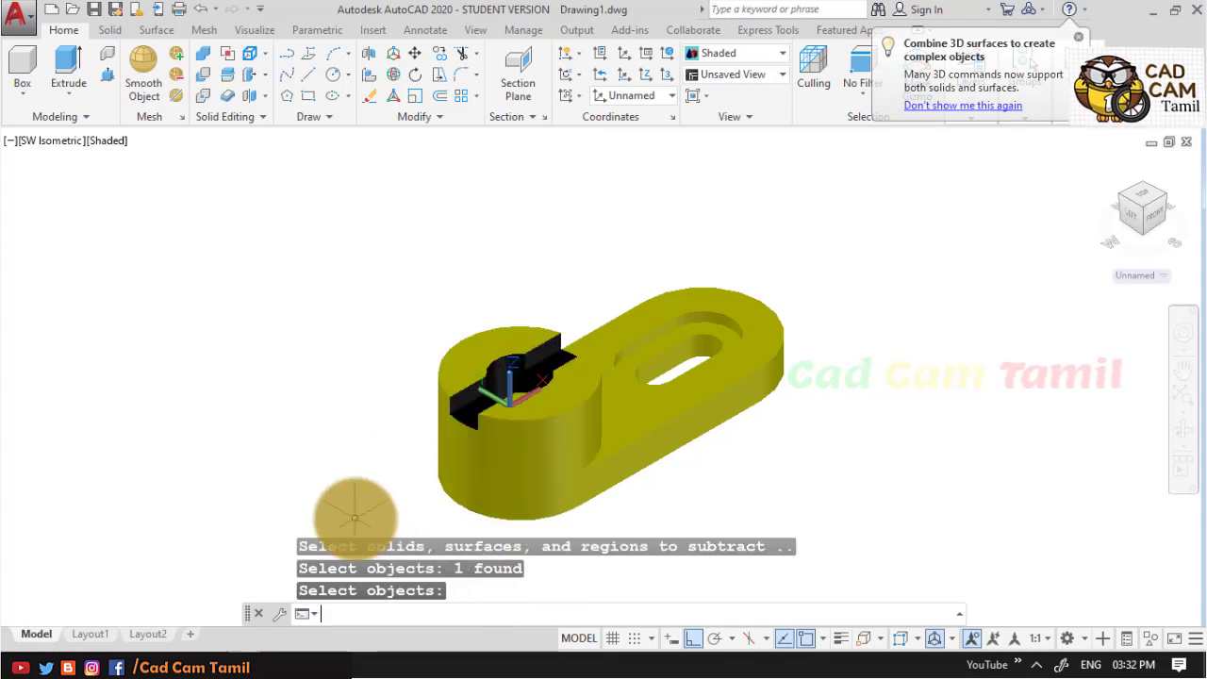
middle_click_drag(829, 385, 739, 368)
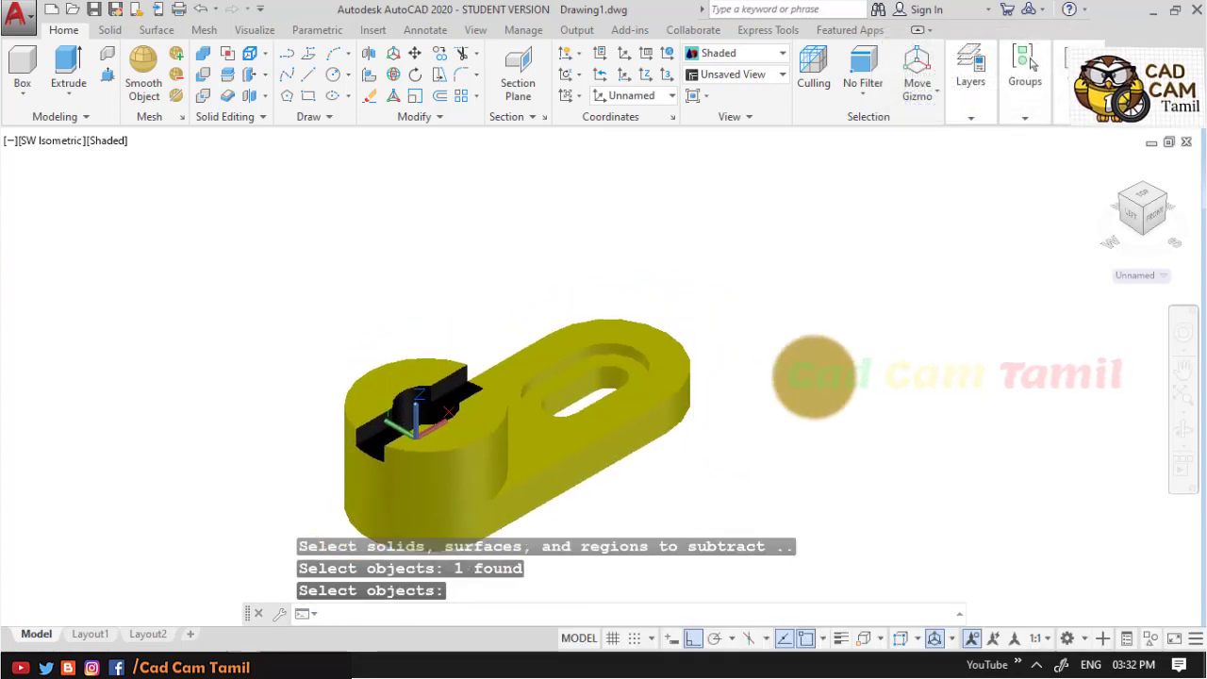
key("Return")
scroll(539, 472, "up", 3)
scroll(801, 409, "down", 4)
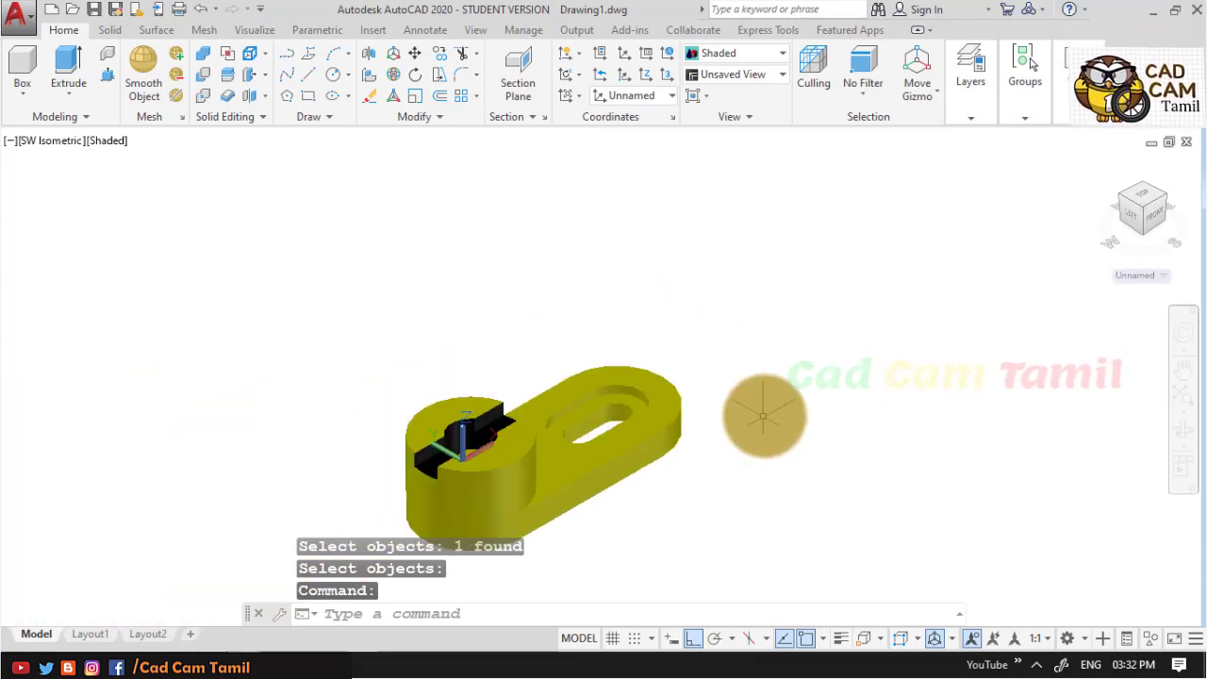
middle_click_drag(763, 415, 523, 428, "shift")
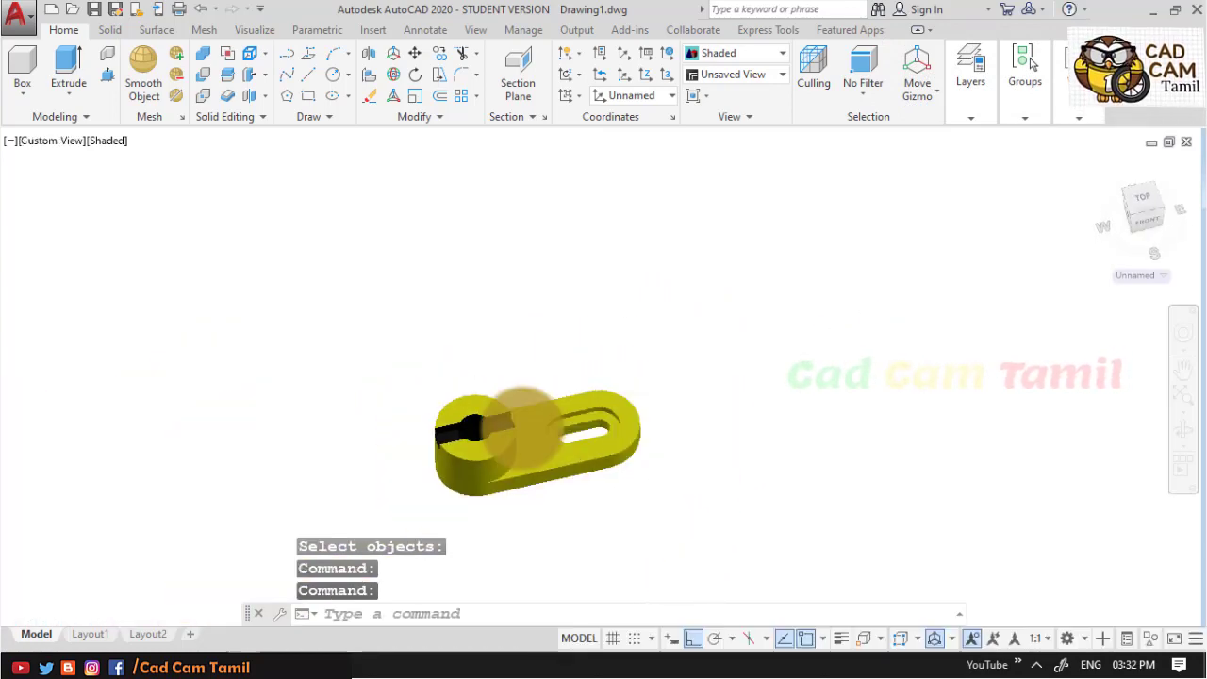
scroll(523, 429, "up", 1)
scroll(509, 430, "up", 5)
left_click(457, 382)
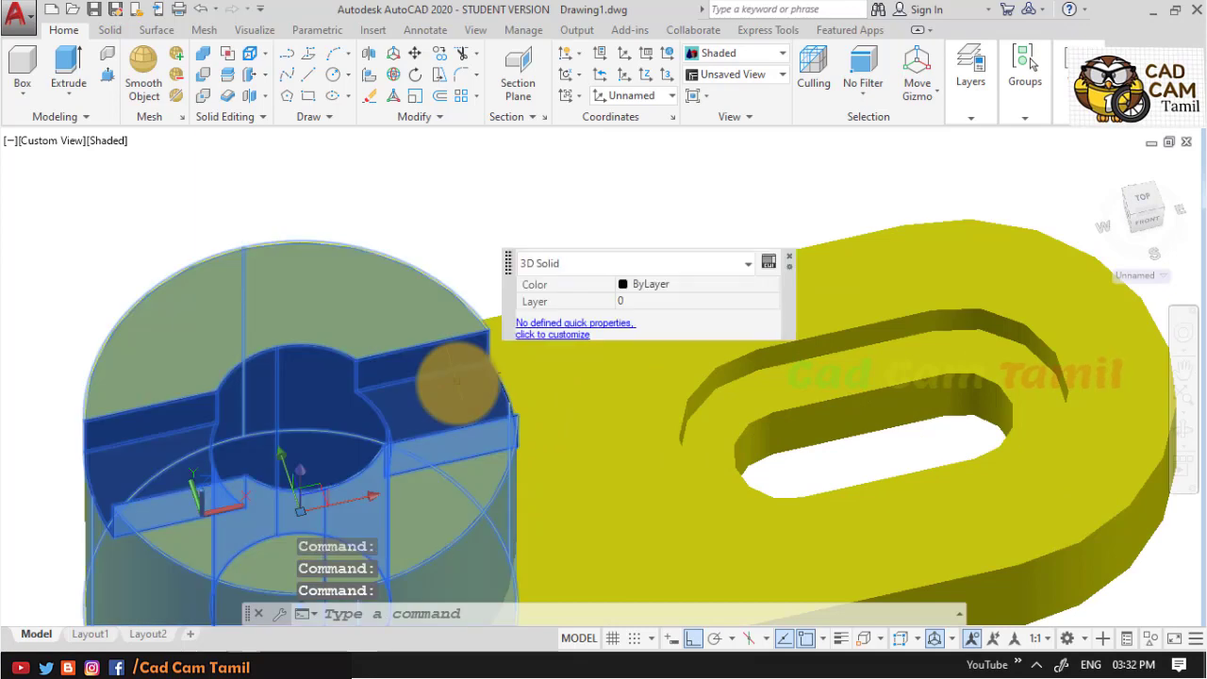
left_click(670, 295)
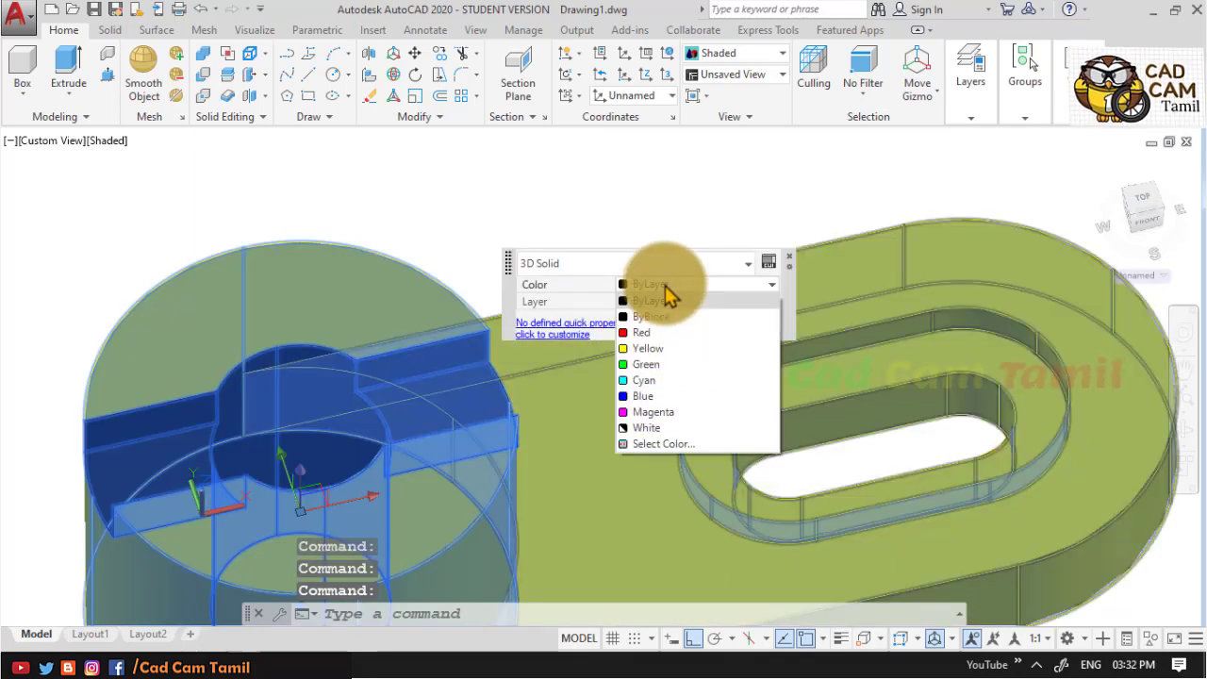
left_click(647, 337)
left_click(601, 209)
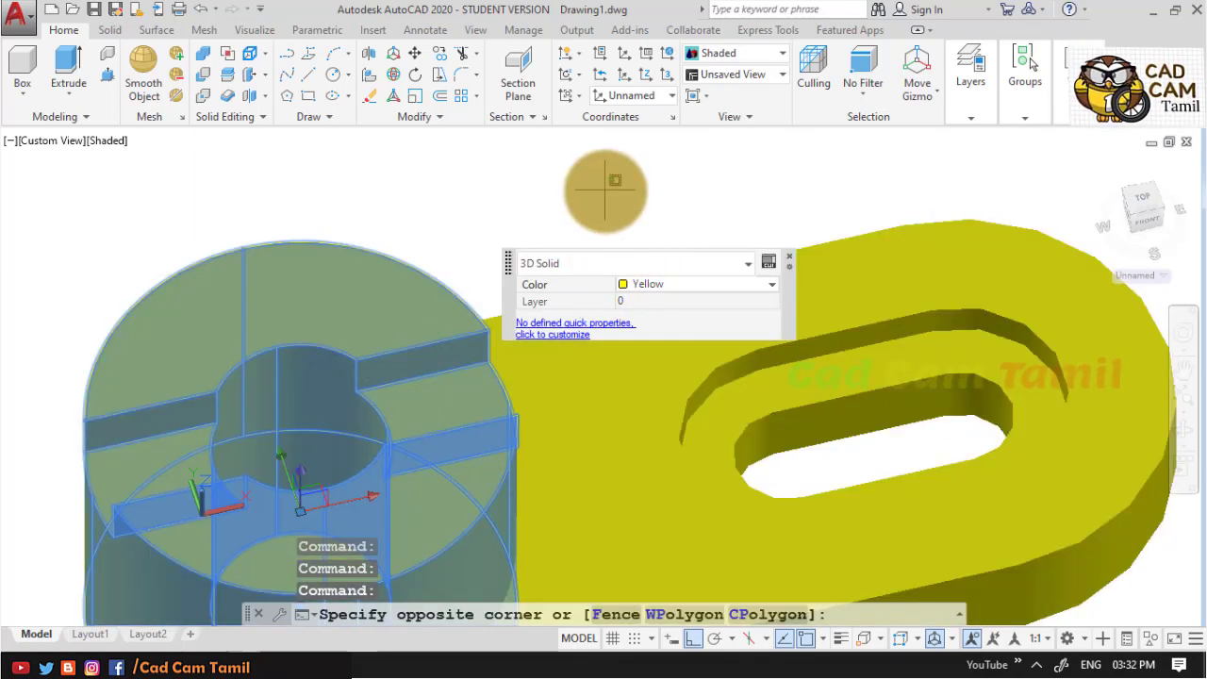
key("Escape")
key("Escape")
scroll(623, 276, "up", 3)
scroll(630, 271, "up", 2)
scroll(629, 270, "down", 5)
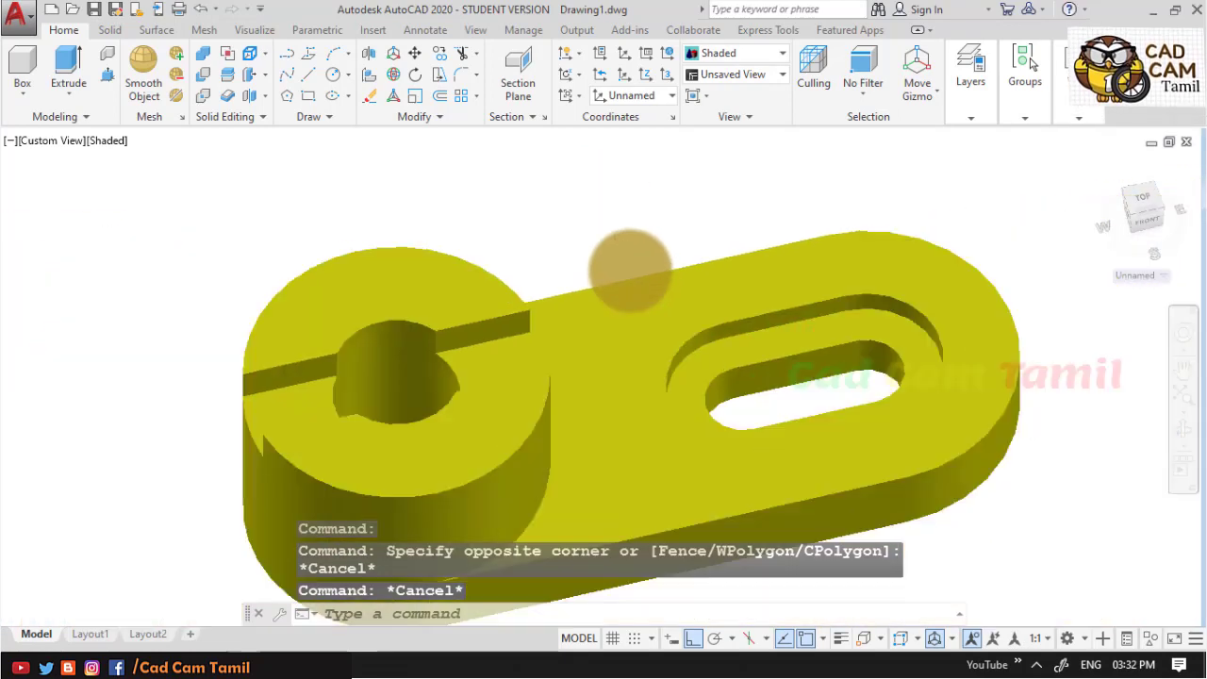
mouse_move(628, 261)
middle_mouse_down("shift")
mouse_move(674, 325)
mouse_move(585, 322)
middle_mouse_up("shift")
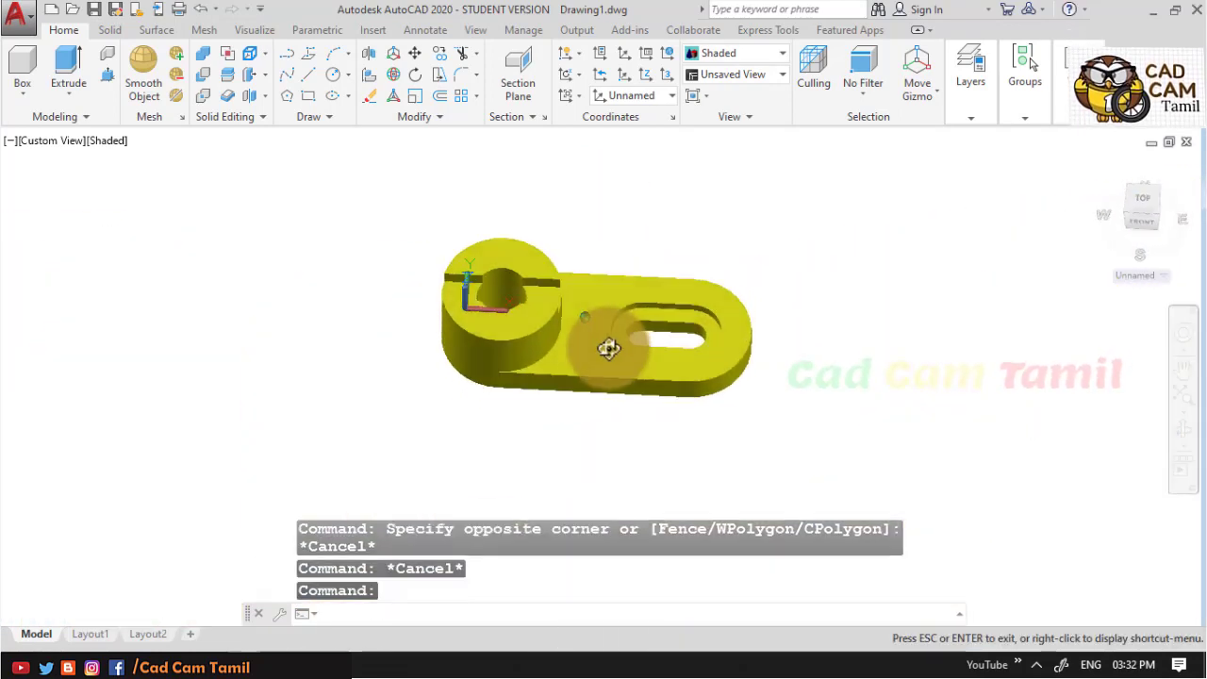
scroll(584, 321, "down", 2)
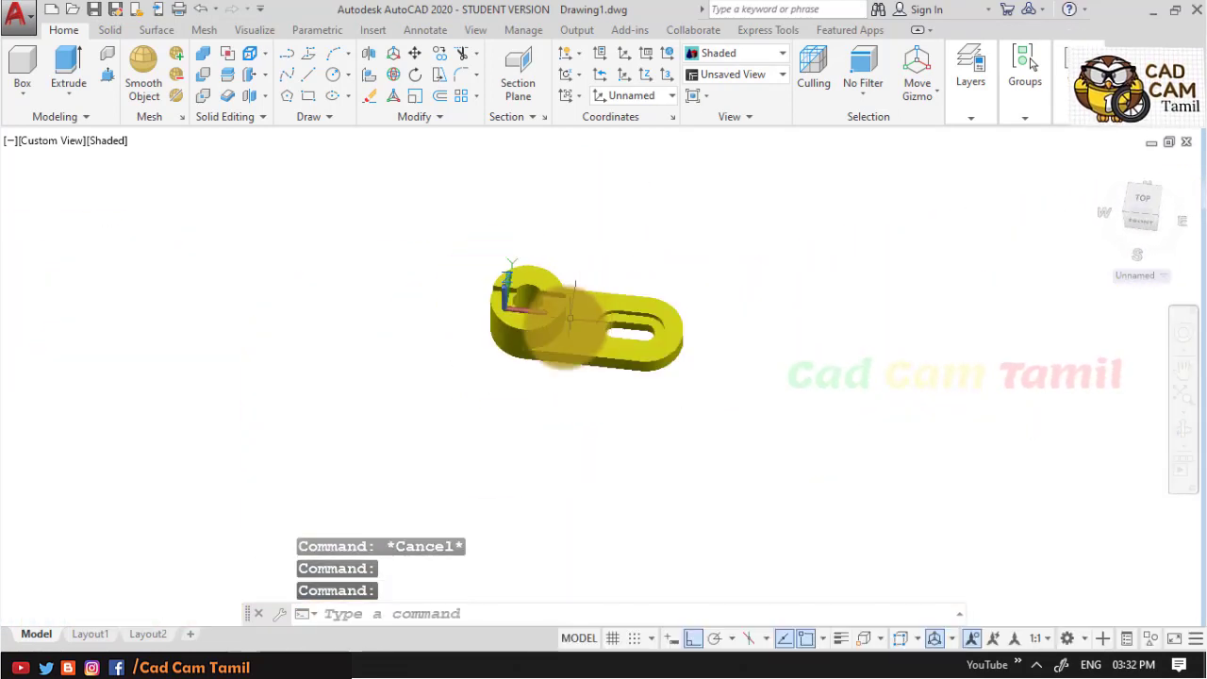
scroll(558, 321, "up", 3)
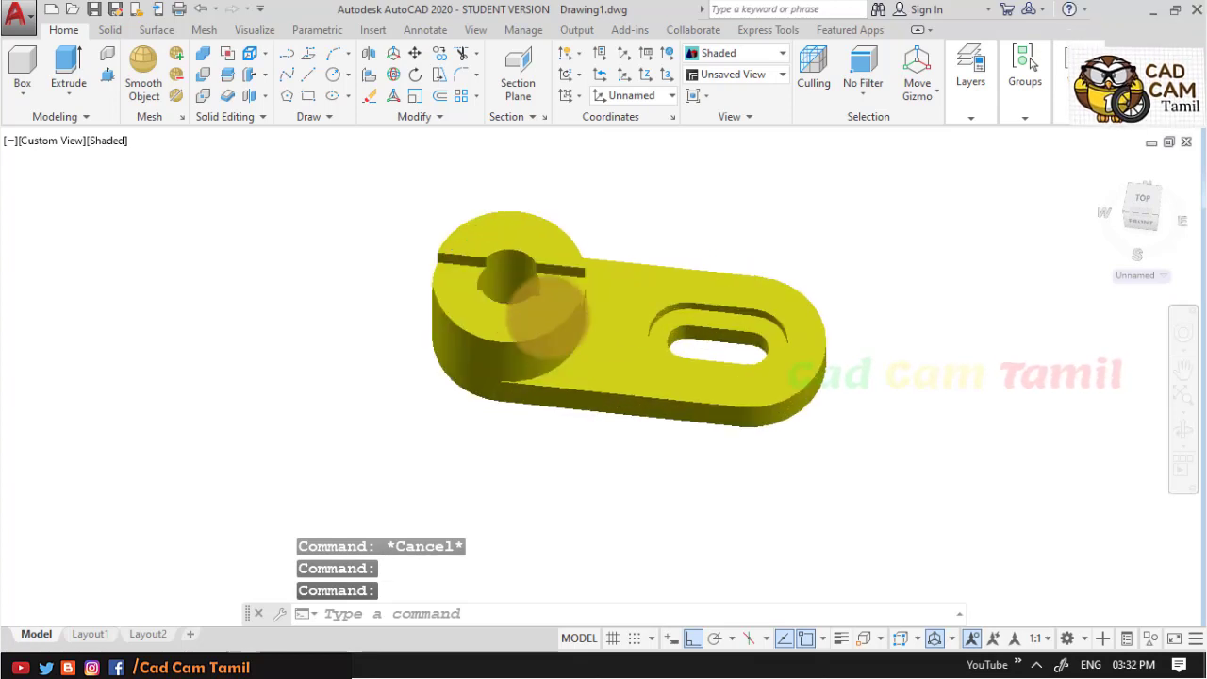
scroll(553, 317, "up", 4)
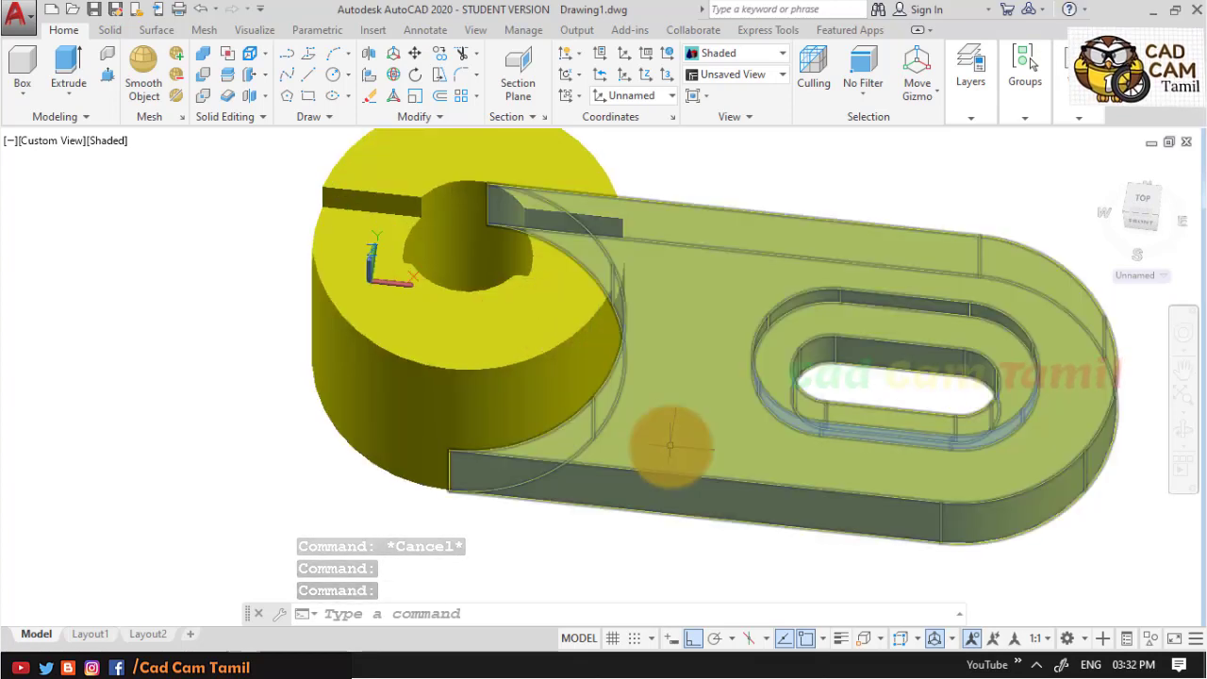
left_click(670, 445)
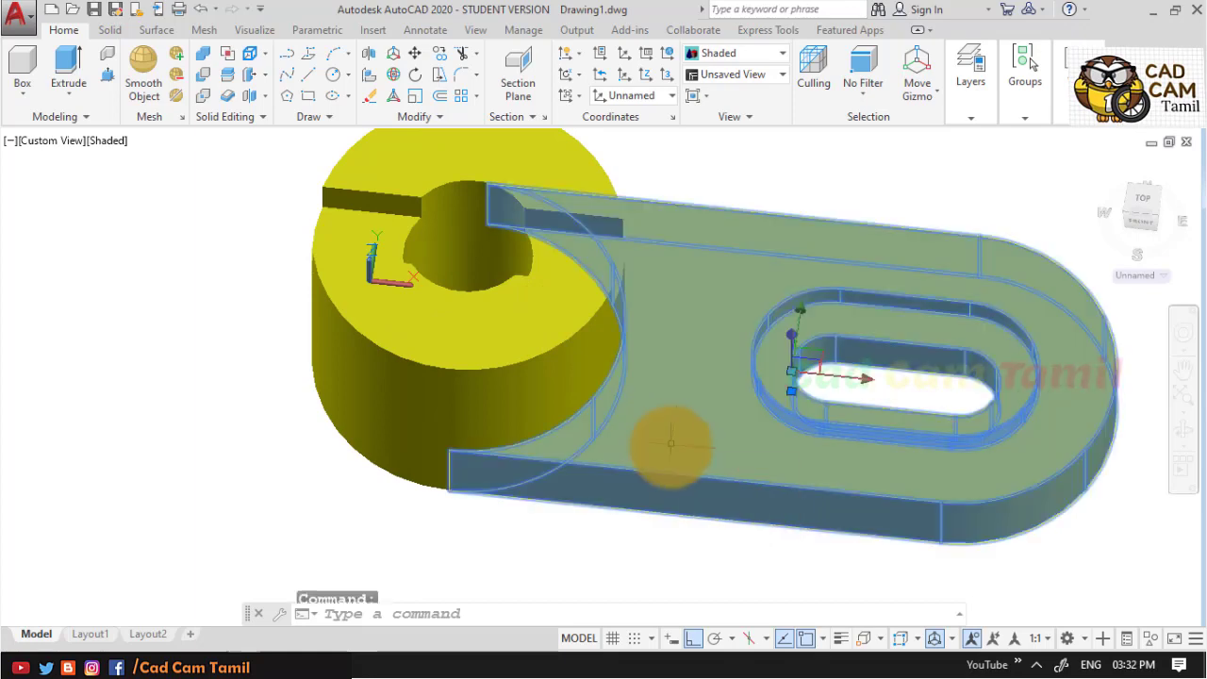
left_click(512, 361)
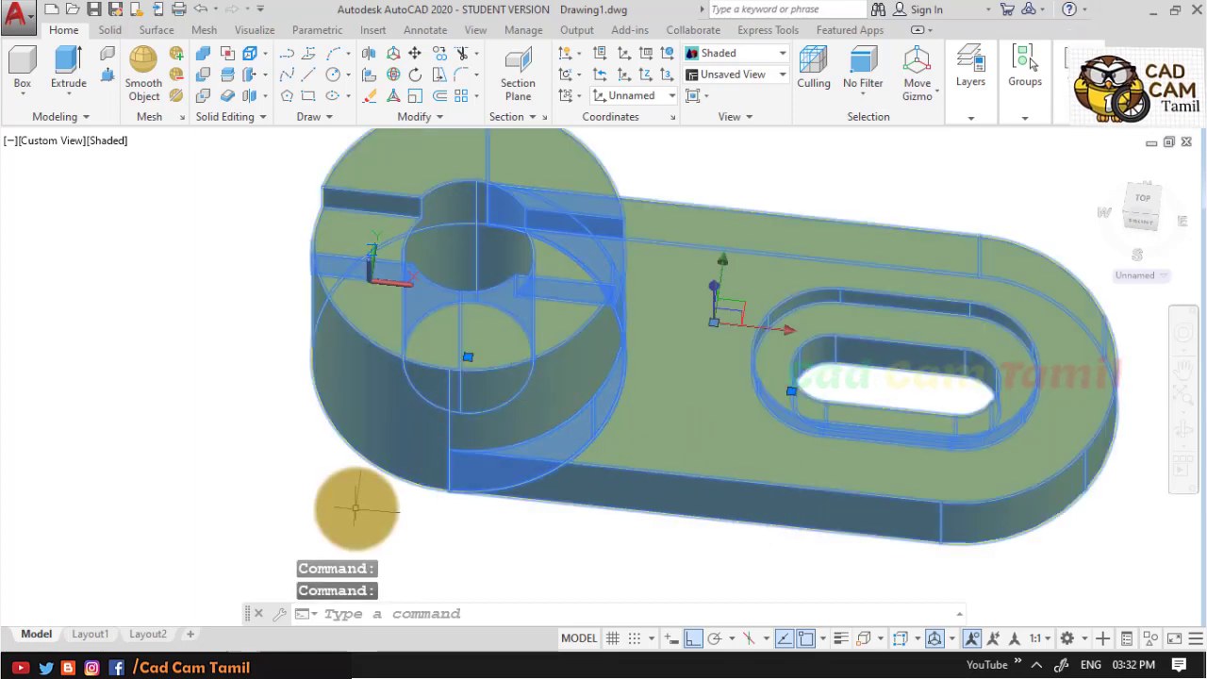
key("Escape")
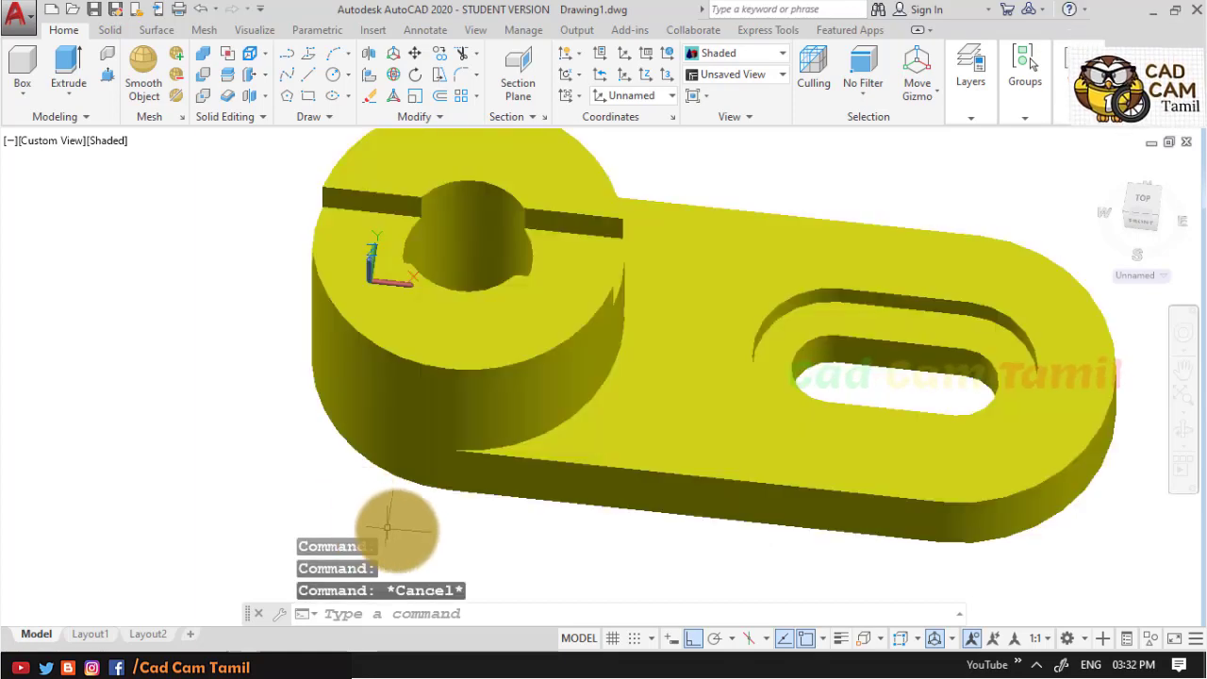
scroll(400, 514, "down", 2)
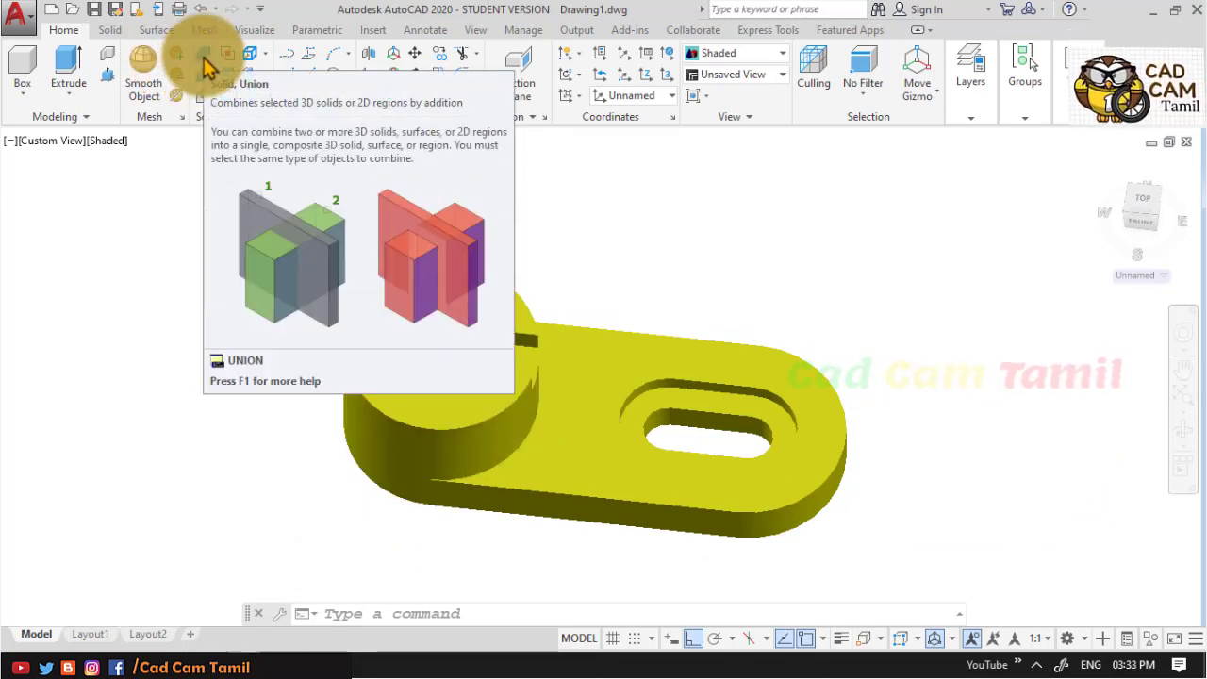
left_click(202, 55)
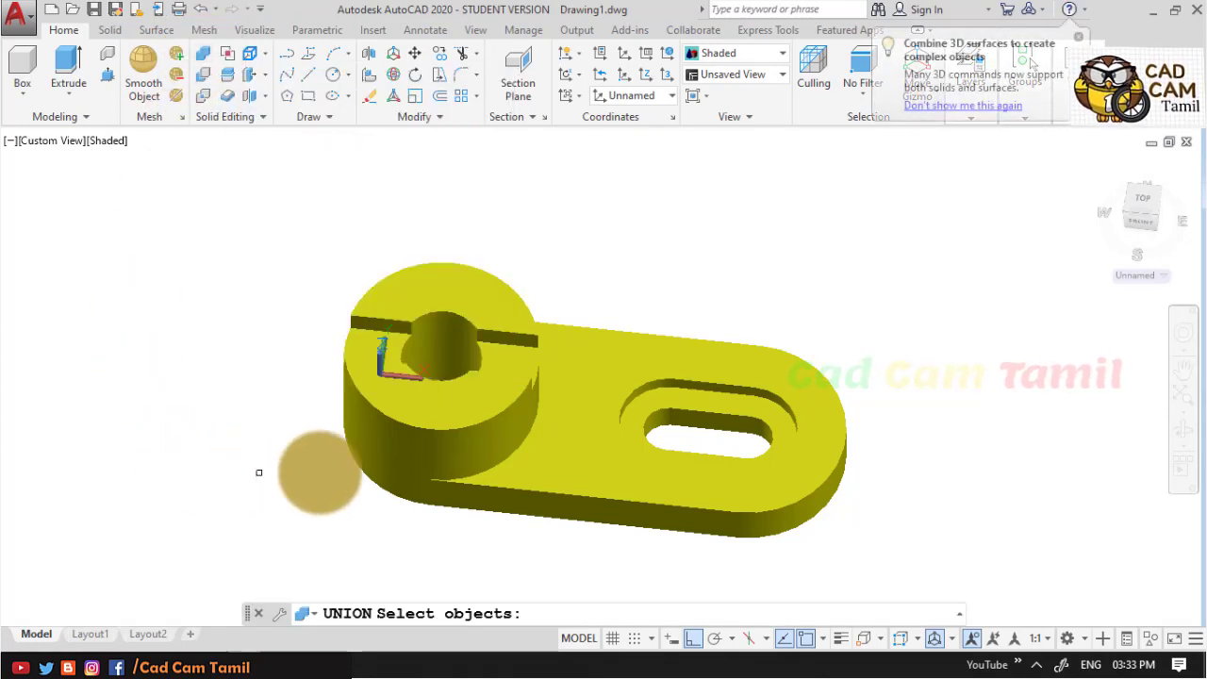
left_click(416, 416)
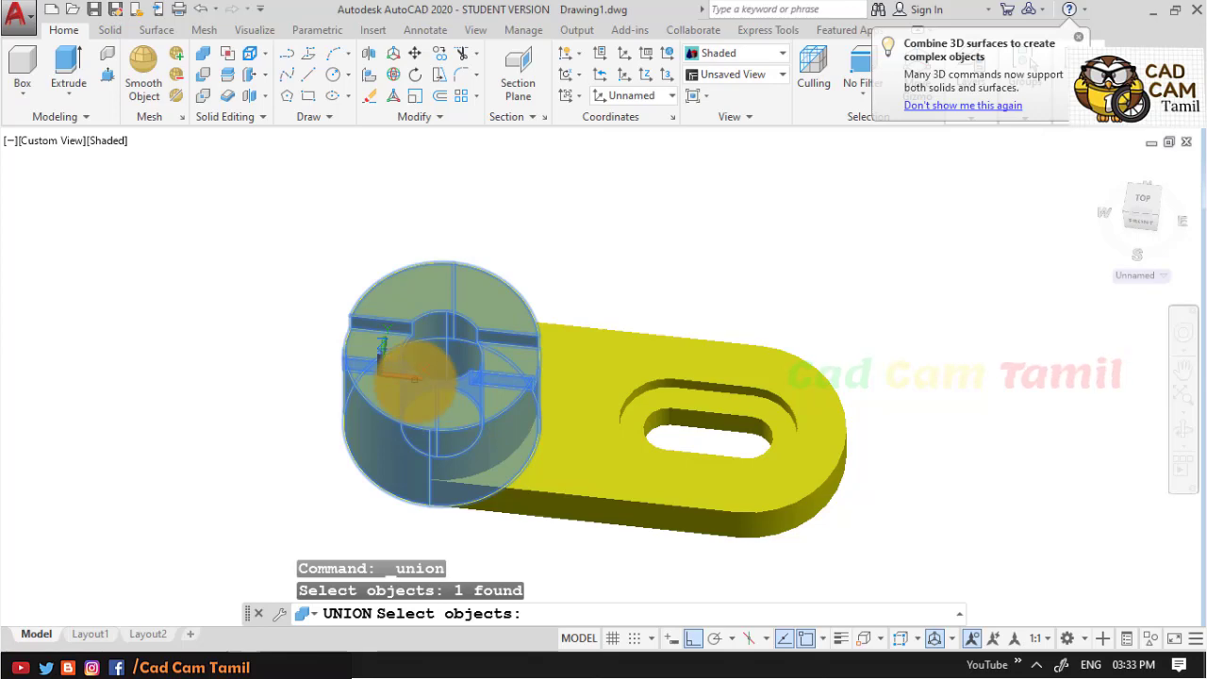
left_click(594, 444)
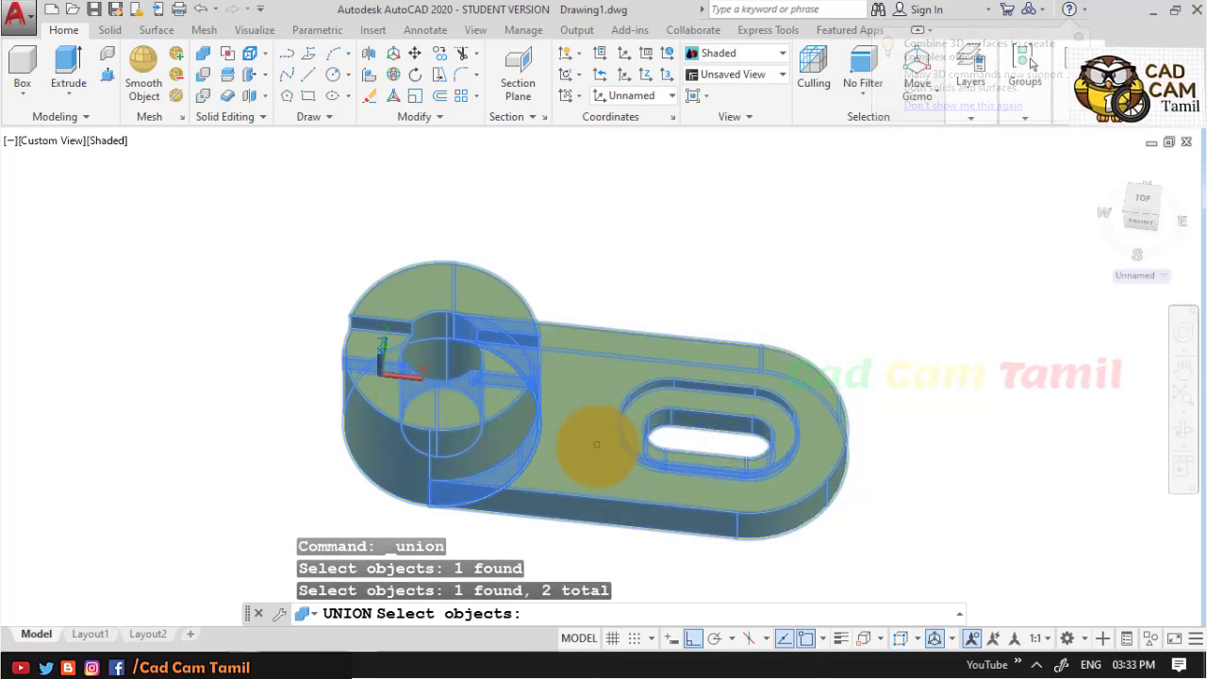
key("Return")
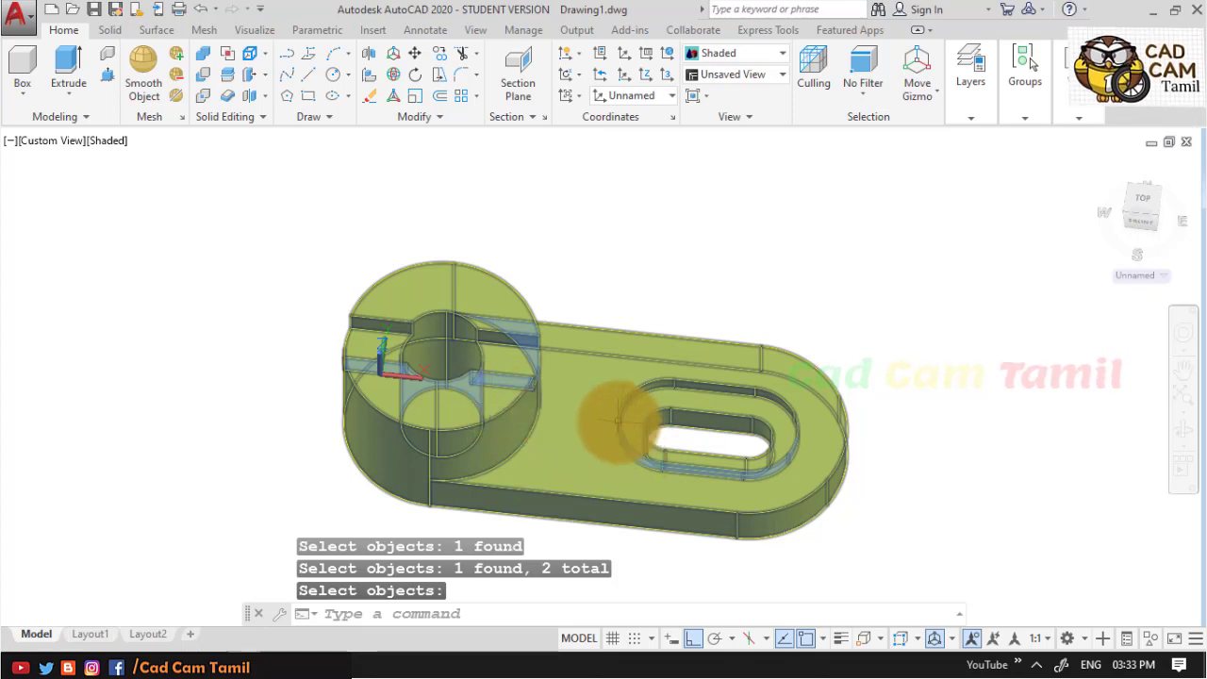
key("Return")
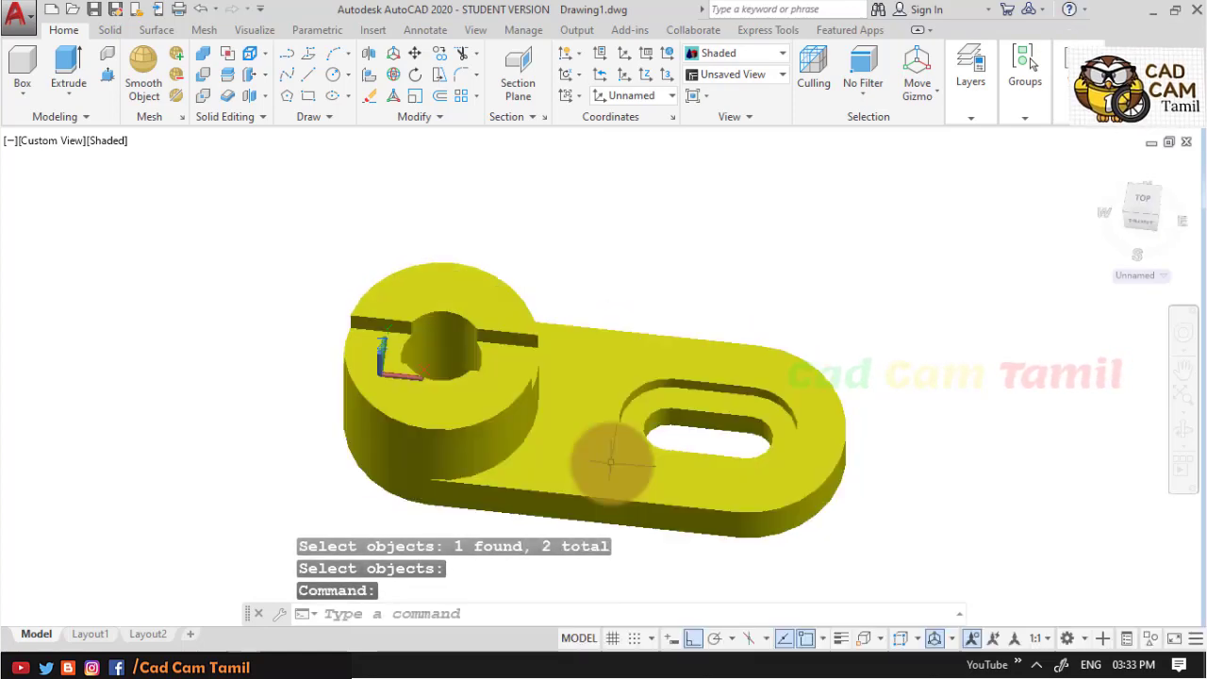
key("ctrl+z")
key("ctrl+z")
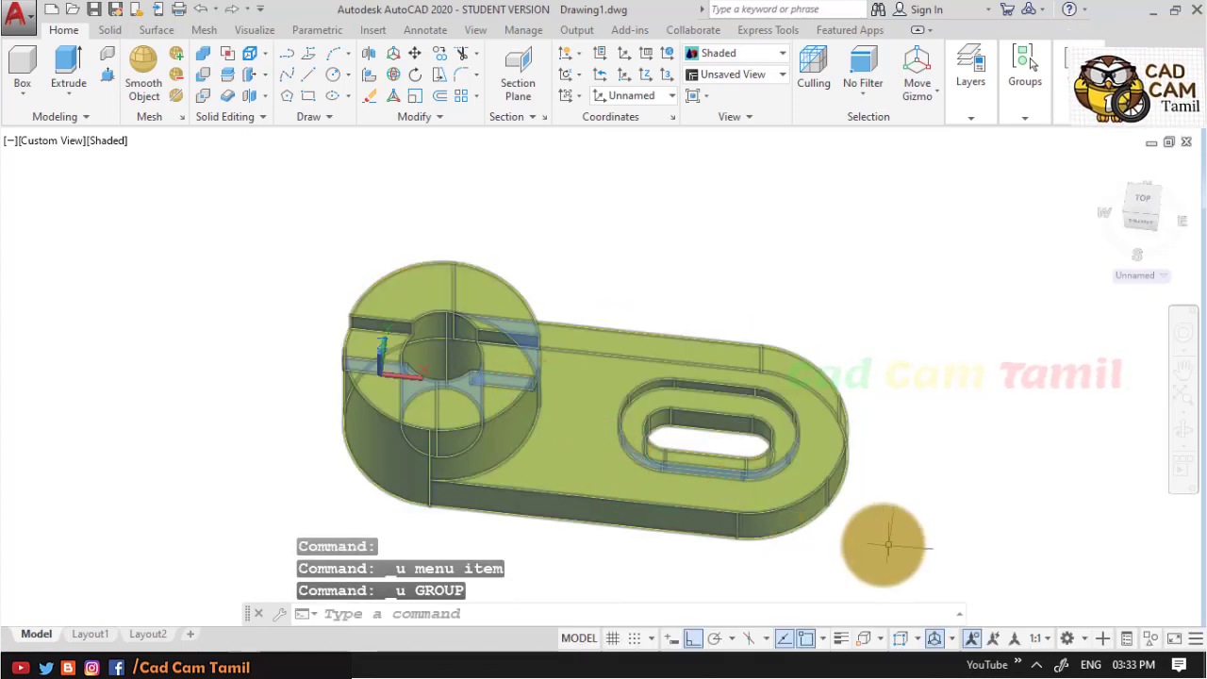
key("ctrl+z")
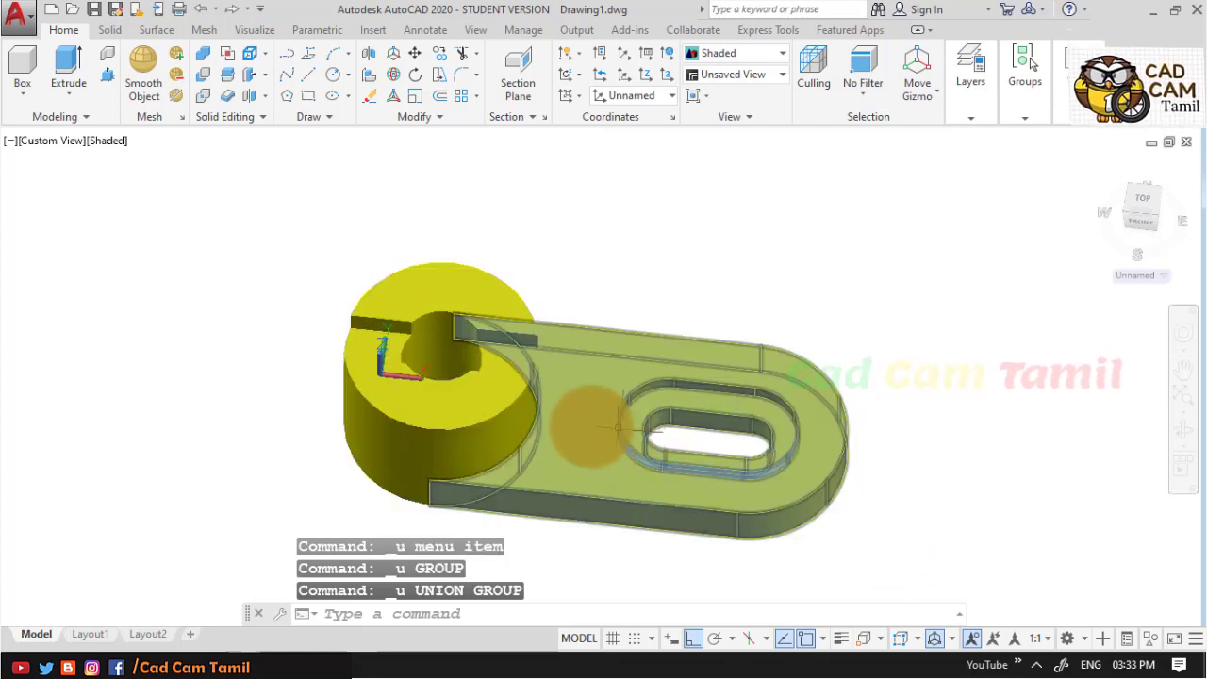
mouse_move(595, 400)
middle_mouse_down("shift")
mouse_move(579, 299)
mouse_move(569, 369)
middle_mouse_up("shift")
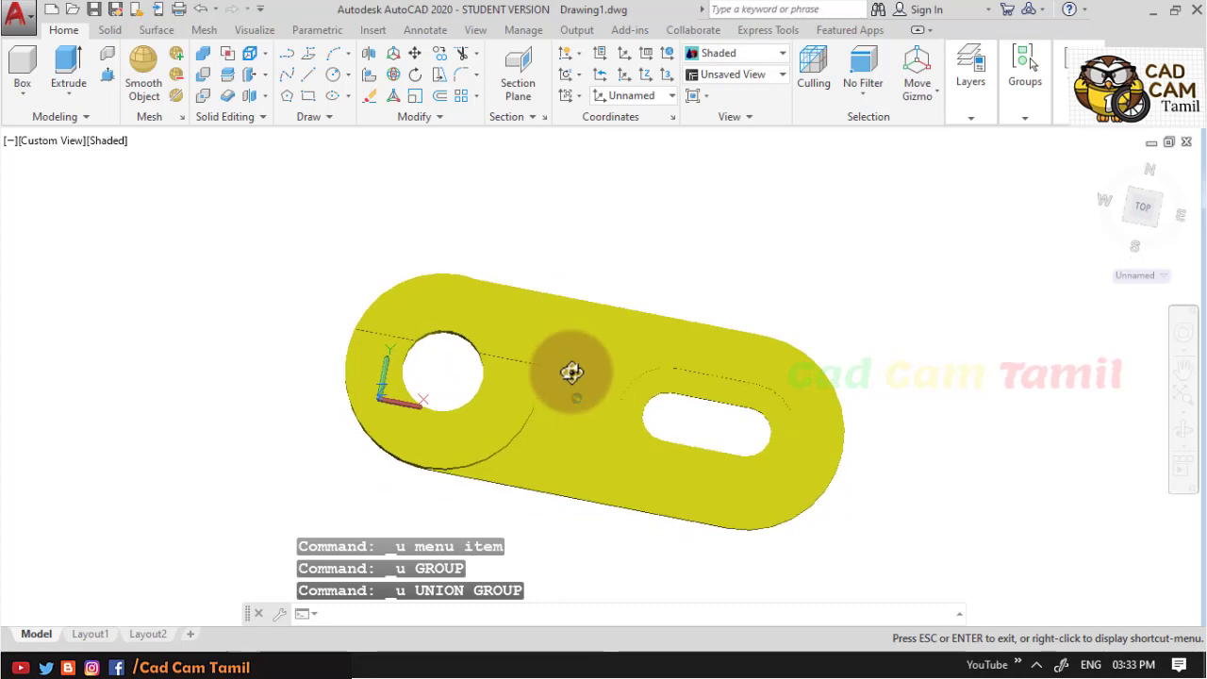
scroll(552, 386, "up", 3)
scroll(531, 397, "up", 4)
scroll(628, 396, "down", 2)
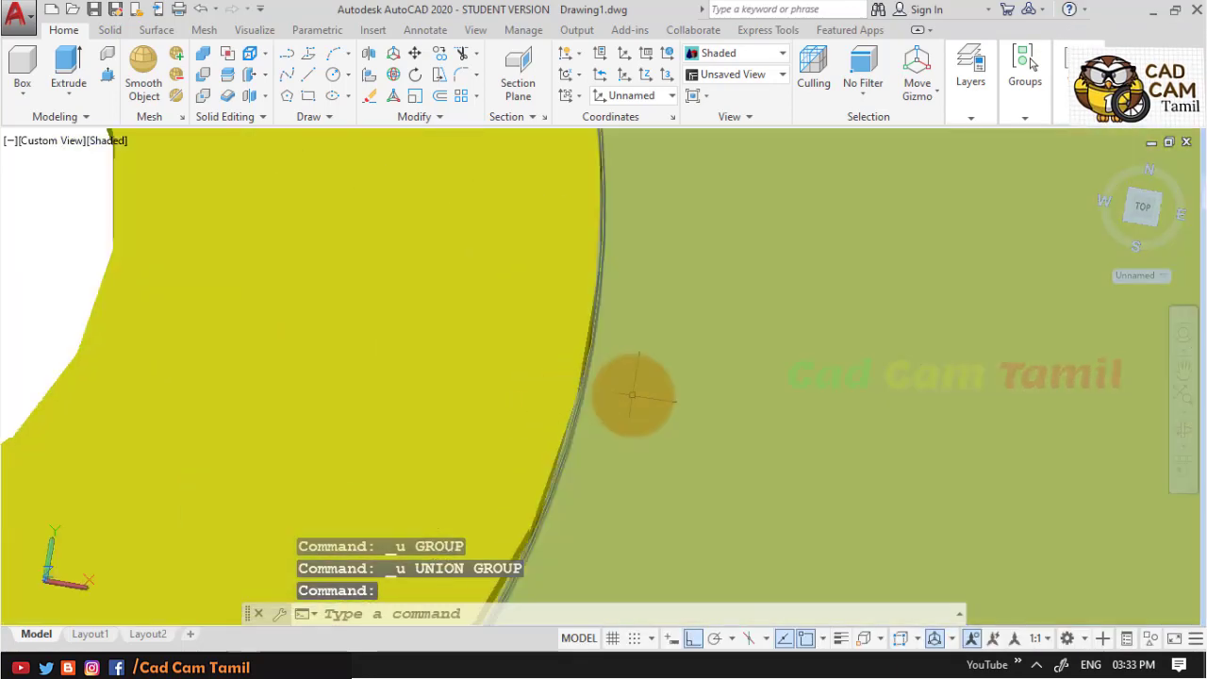
scroll(590, 318, "down", 2)
scroll(590, 242, "down", 2)
scroll(589, 321, "down", 4)
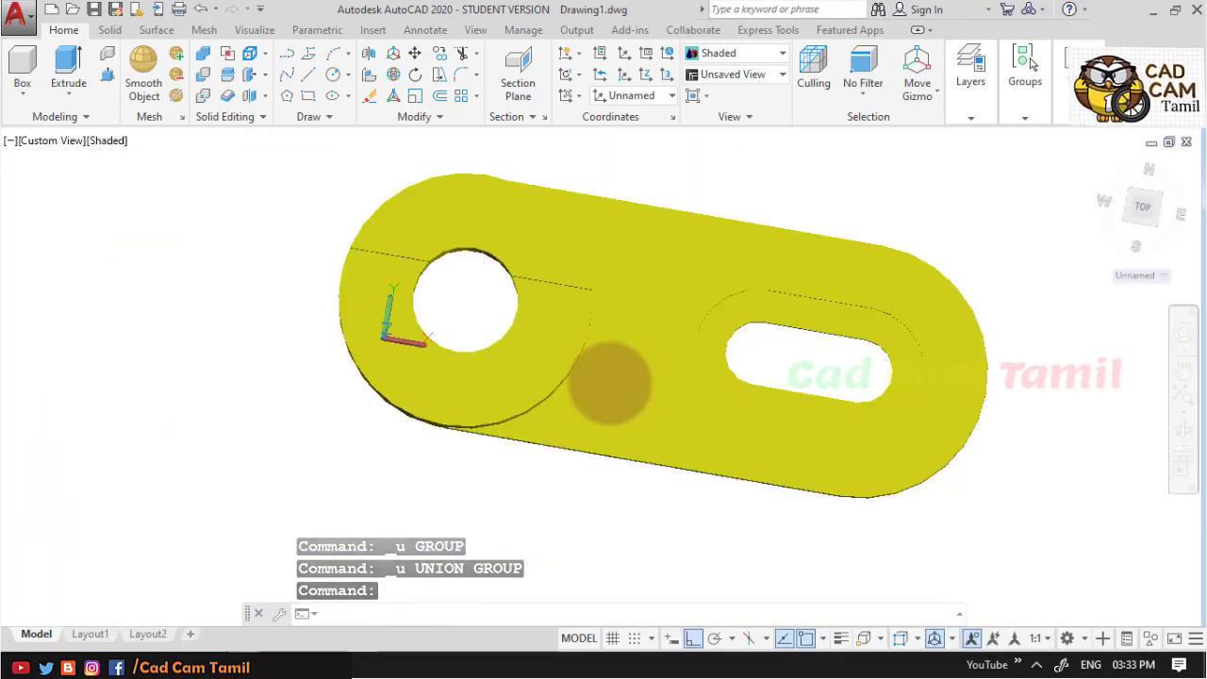
mouse_move(610, 382)
middle_mouse_down("shift")
mouse_move(612, 423)
mouse_move(598, 318)
mouse_move(622, 310)
mouse_move(617, 355)
middle_mouse_up("shift")
scroll(553, 386, "down", 5)
scroll(543, 405, "up", 3)
scroll(509, 330, "up", 5)
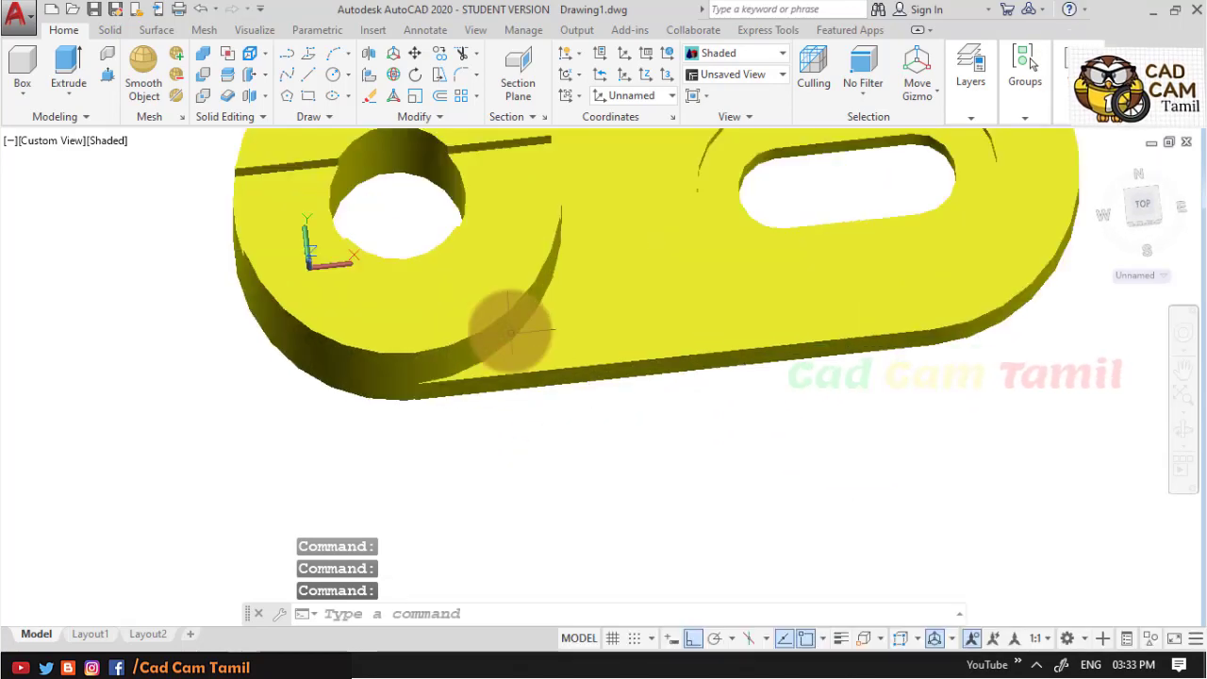
scroll(512, 329, "up", 2)
scroll(506, 329, "up", 2)
scroll(525, 367, "up", 2)
scroll(694, 385, "down", 1)
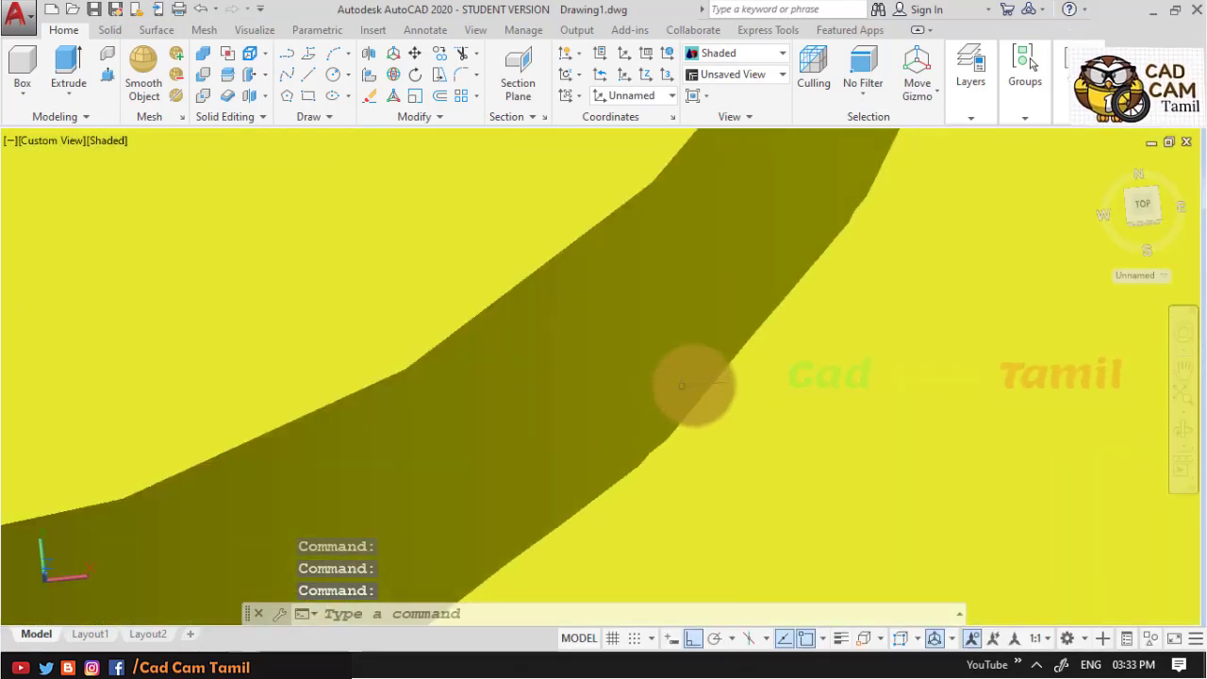
scroll(693, 452, "down", 3)
scroll(504, 530, "down", 3)
scroll(463, 520, "down", 2)
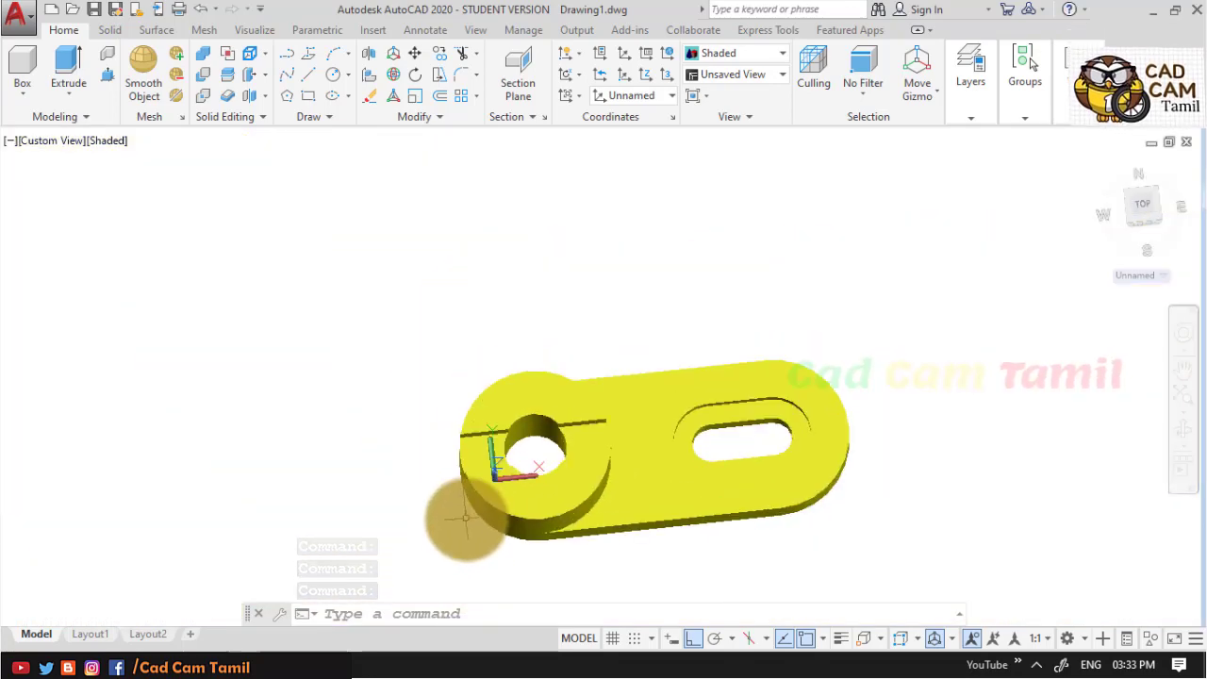
Union the slotted plate and the round boss into one solid
left_click(202, 53)
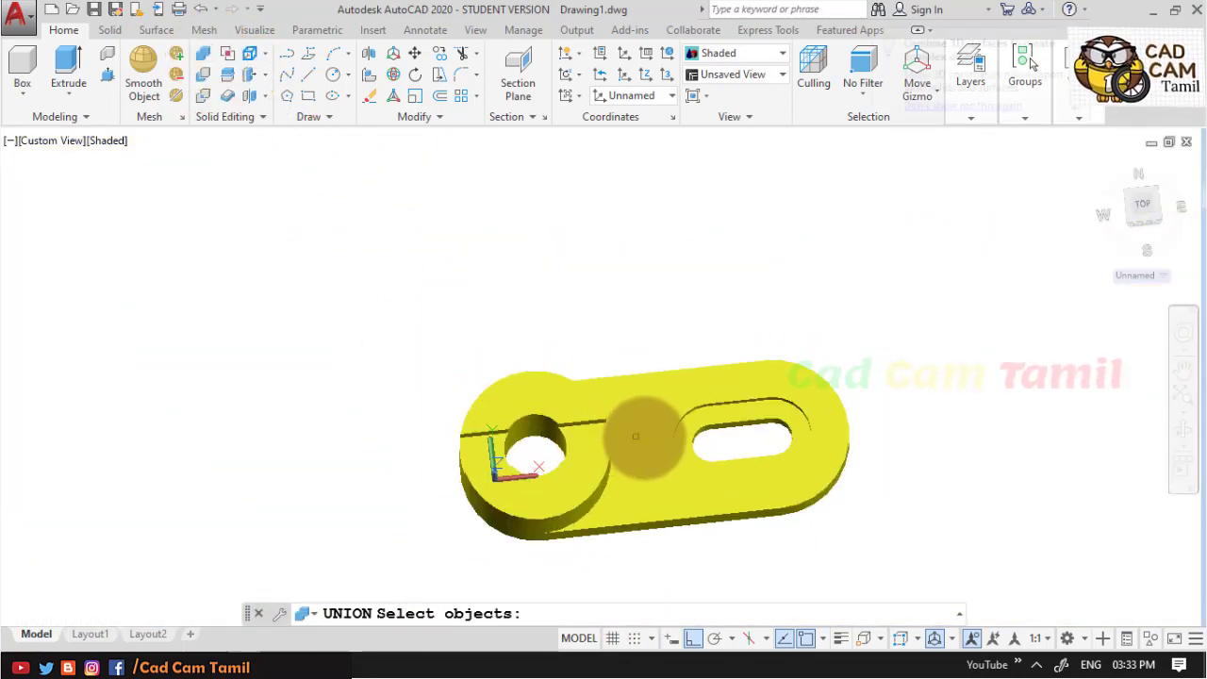
left_click(635, 436)
left_click(534, 404)
key("Return")
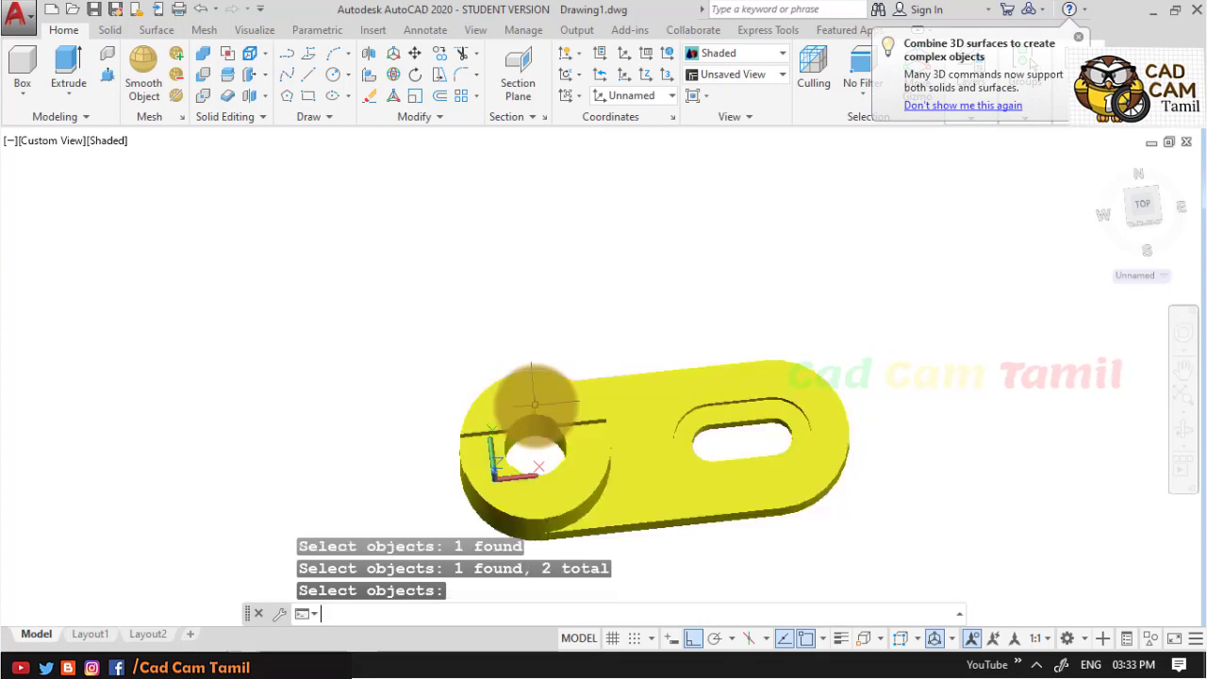
scroll(582, 395, "down", 2)
scroll(570, 391, "down", 1)
key("Return")
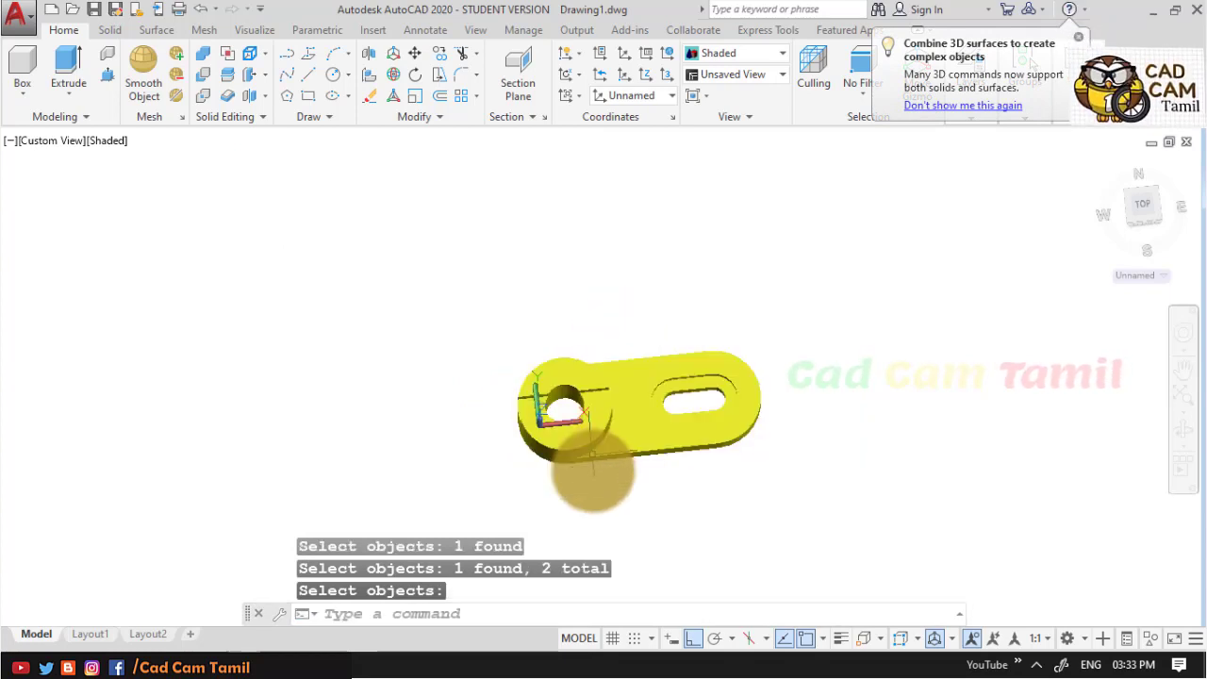
Pan and orbit the lever to a flatter angle to check the merged body
scroll(584, 503, "up", 3)
middle_click_drag(627, 557, 642, 382)
key("Escape")
scroll(528, 490, "down", 2)
scroll(538, 463, "up", 2)
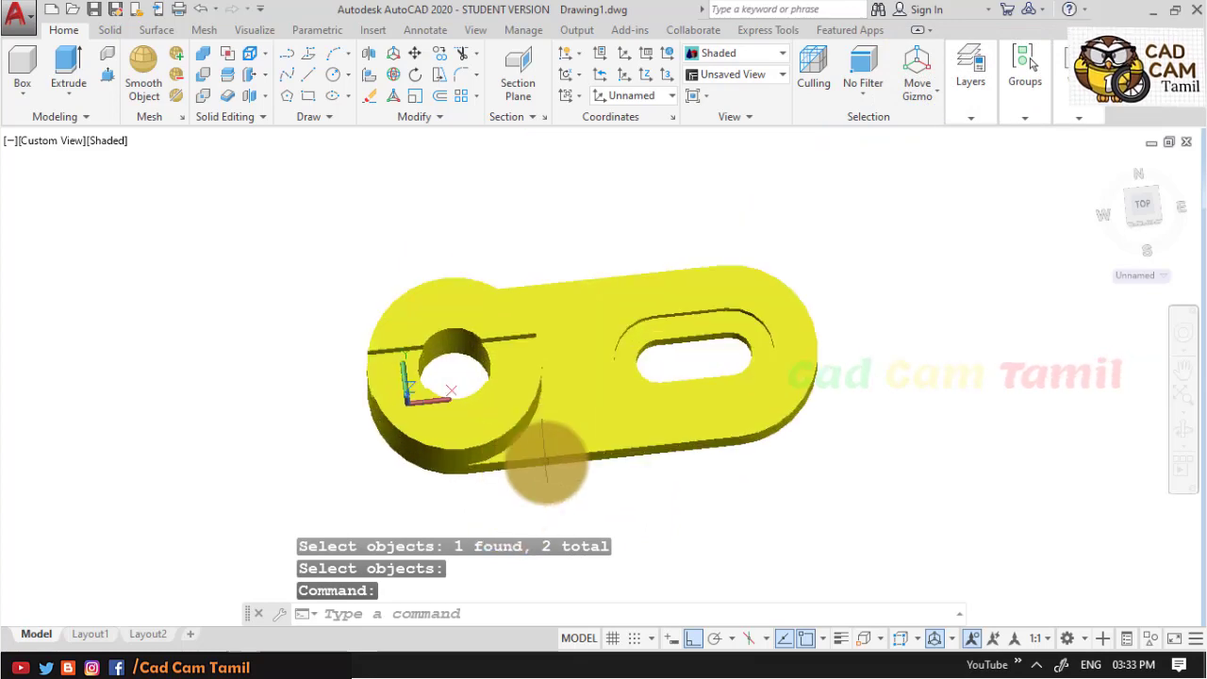
mouse_move(538, 457)
middle_mouse_down("shift")
mouse_move(544, 333)
mouse_move(506, 386)
mouse_move(553, 514)
middle_mouse_up("shift")
mouse_move(553, 513)
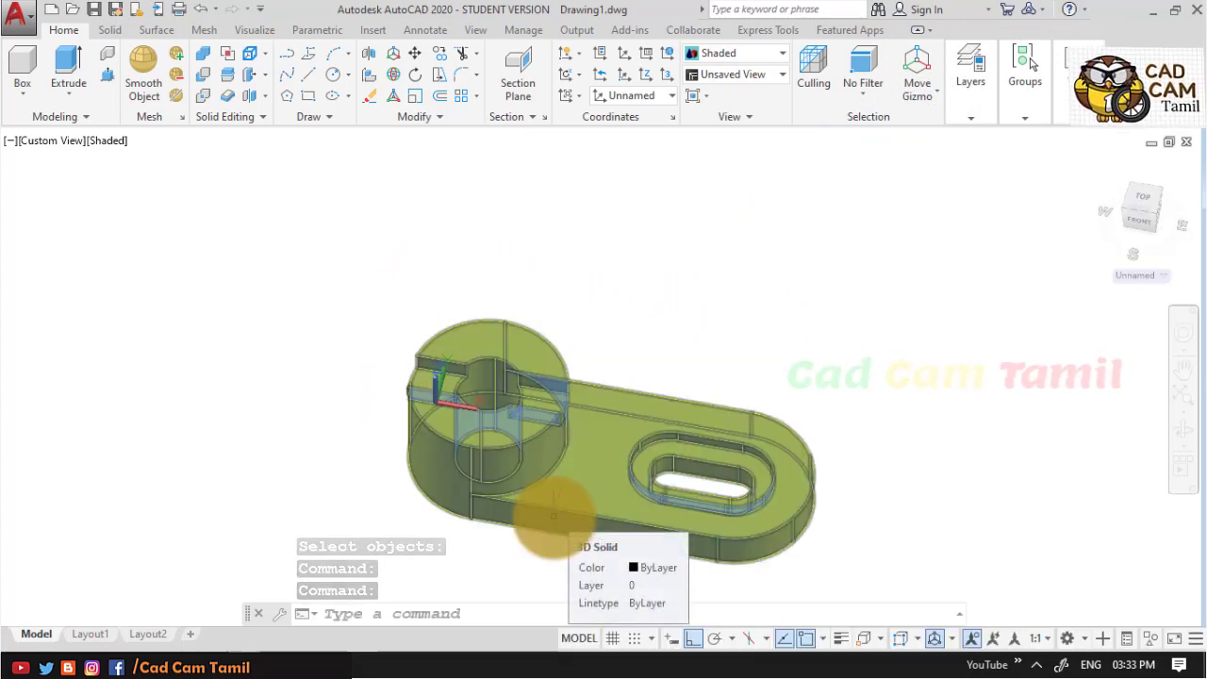